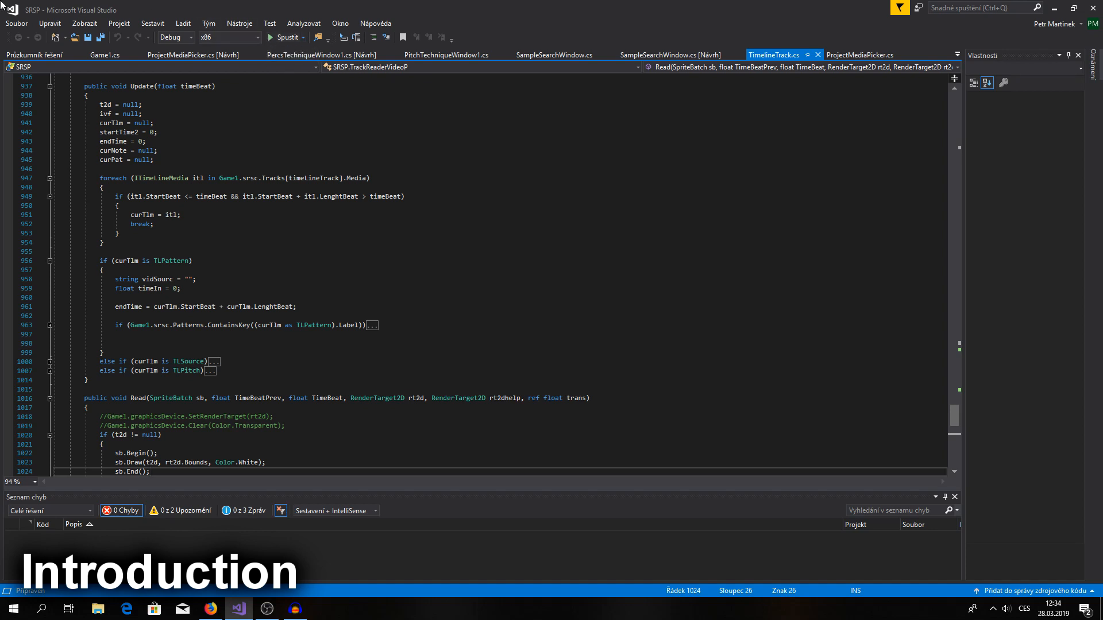
# Run the SRSP project from Visual Studio and open its sample search window
pyautogui.click(284, 36)
pyautogui.click(740, 178)
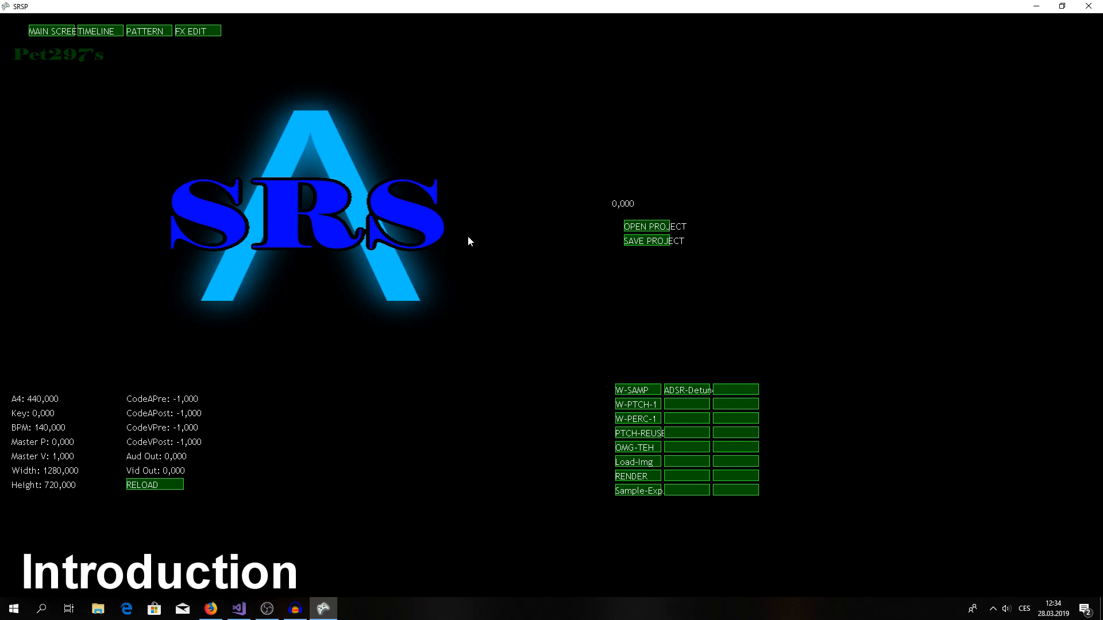
pyautogui.click(632, 390)
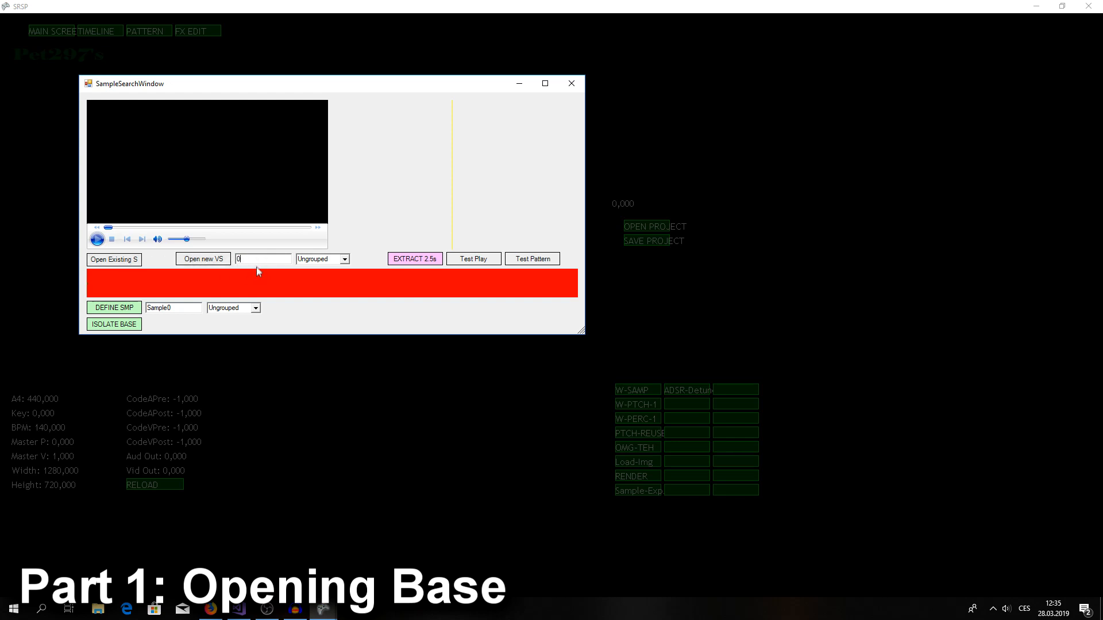
# Name the new source "Base" and set its group to "Base"
pyautogui.press('BackSpace')
pyautogui.write('Base')
pyautogui.doubleClick(328, 262)
pyautogui.write('Base')
pyautogui.click(345, 260)
pyautogui.click(345, 259)
pyautogui.click(345, 261)
pyautogui.click(345, 260)
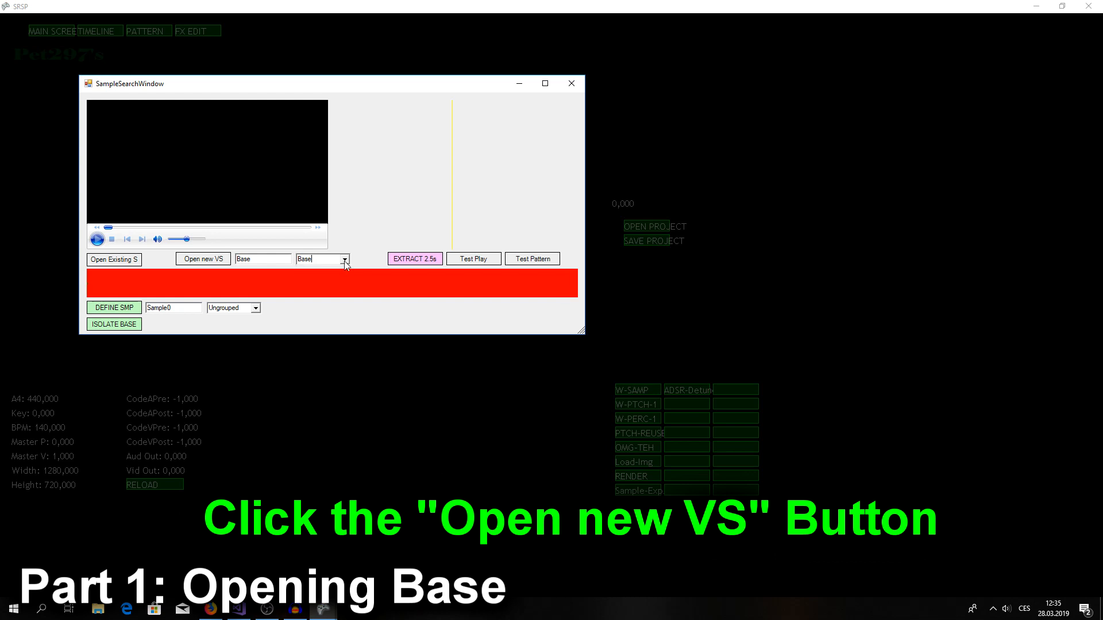
# Load "sparta extended.mp3" from the "sparta dot zip" folder as the new source
pyautogui.click(201, 260)
pyautogui.click(206, 259)
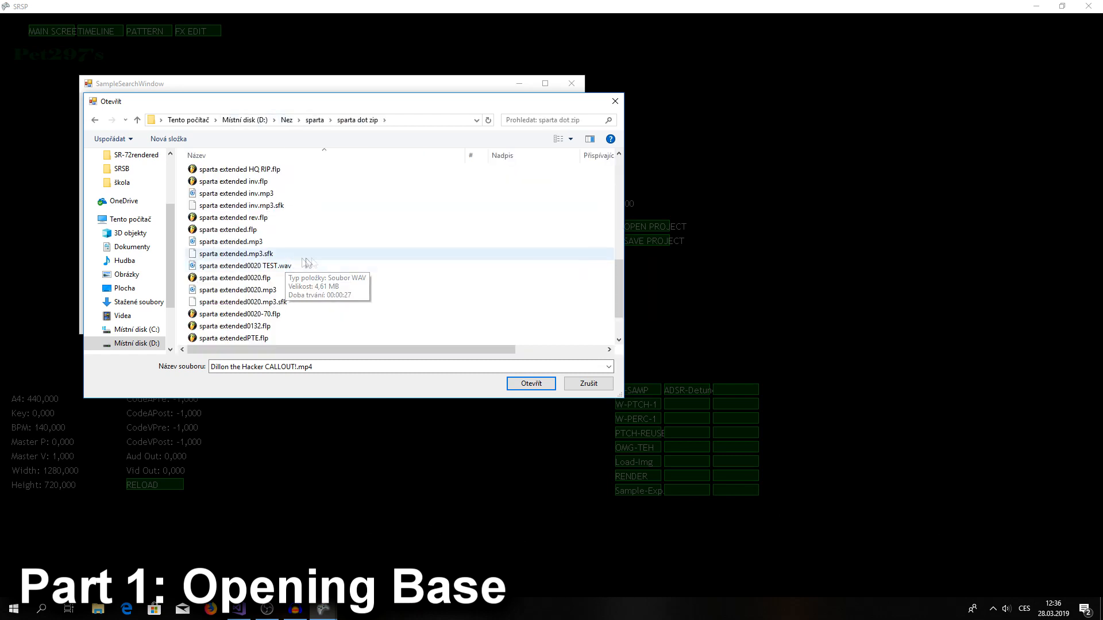
pyautogui.scroll(-2, 311, 262)
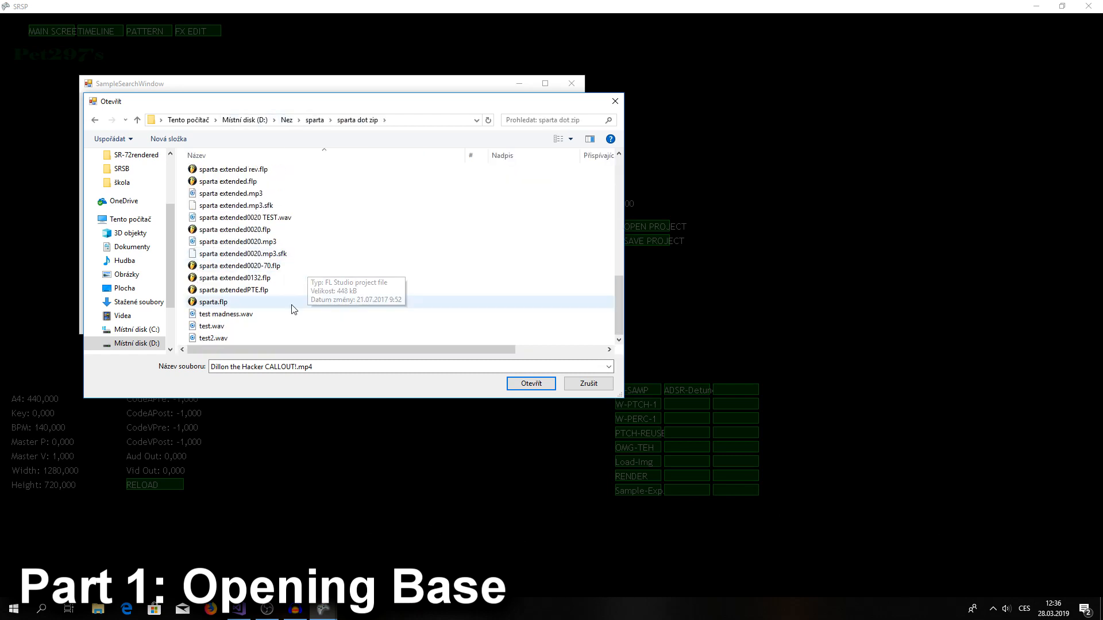
pyautogui.click(263, 194)
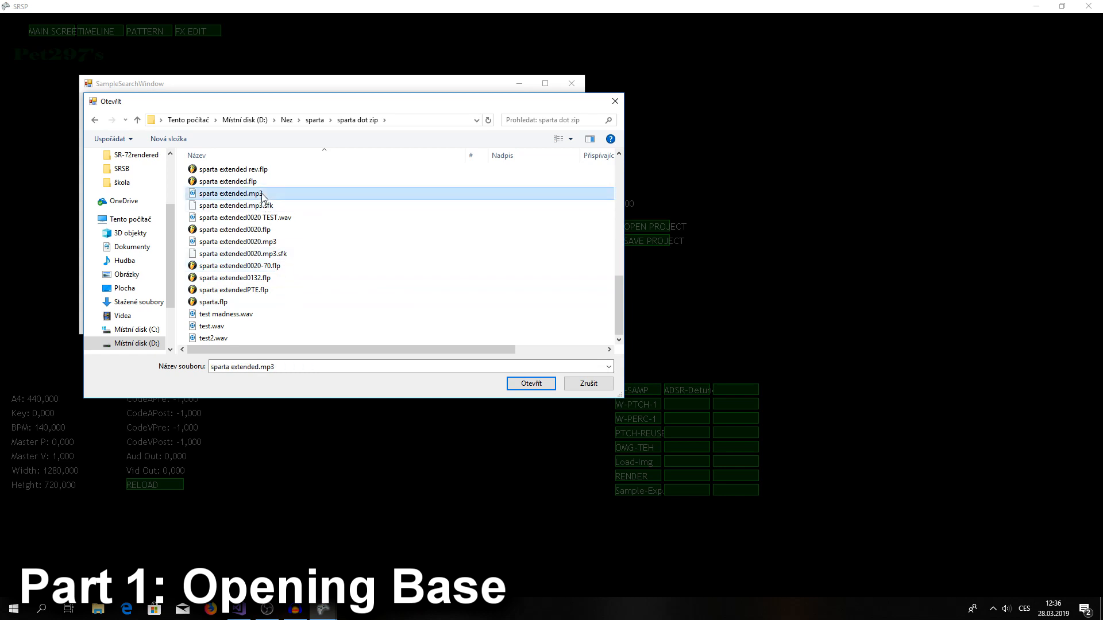
pyautogui.click(529, 385)
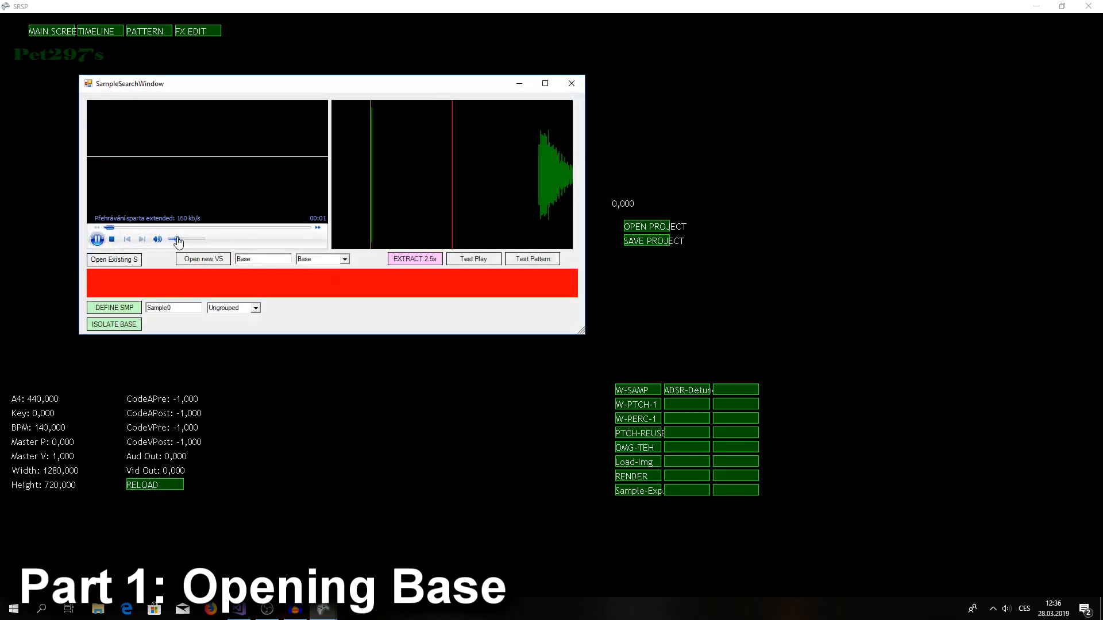
# Adjust the preview volume to about the middle of its range and pause playback
pyautogui.click(175, 239)
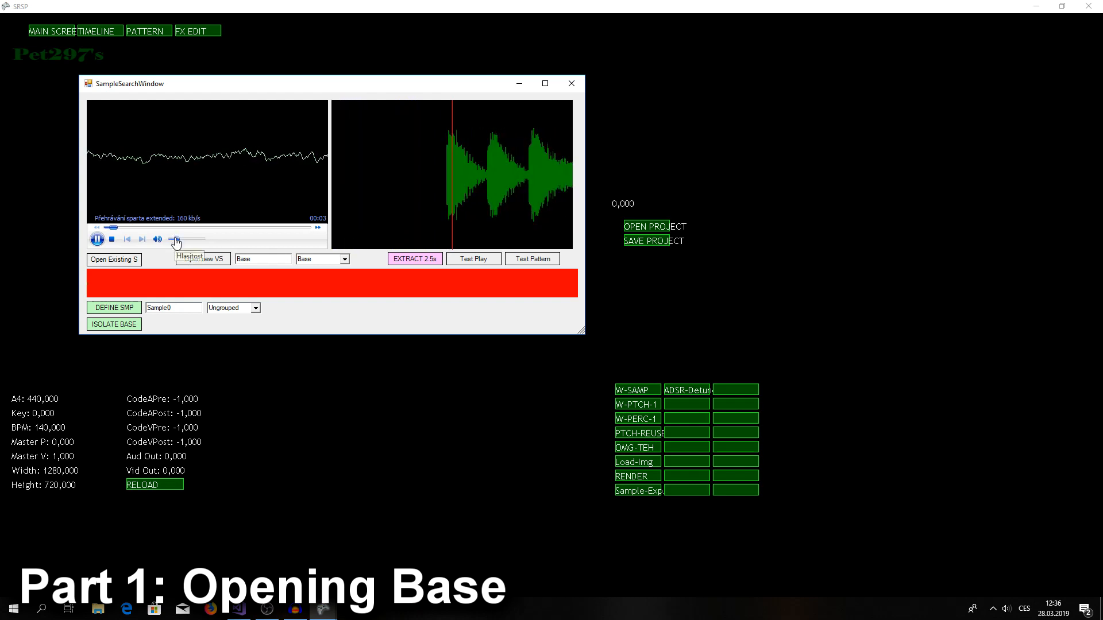
pyautogui.moveTo(175, 239); pyautogui.dragTo(189, 239)
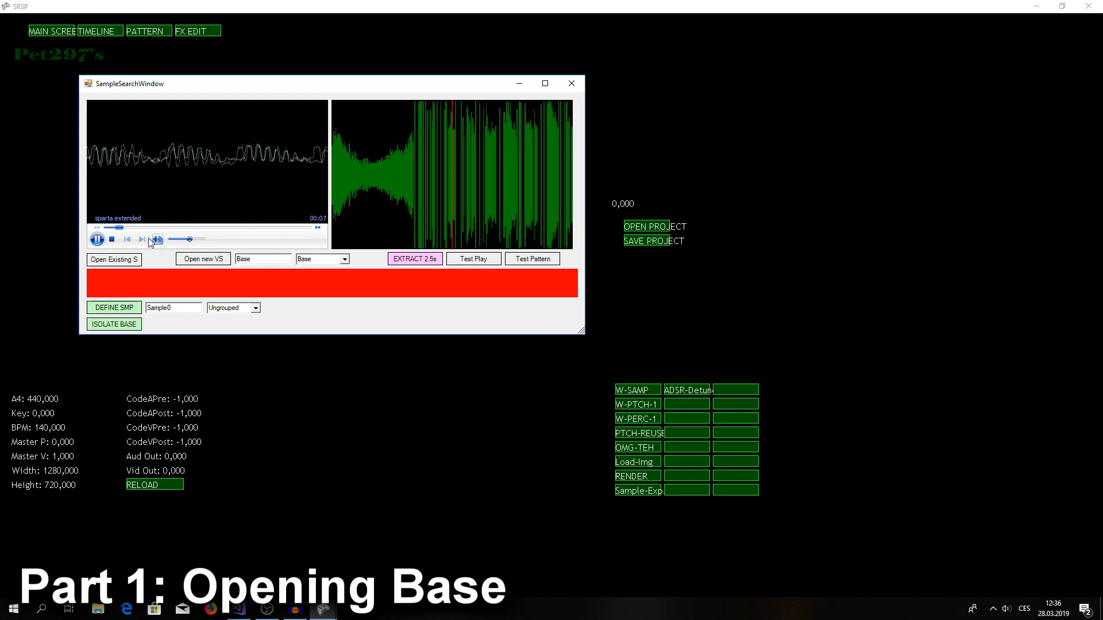
pyautogui.click(97, 239)
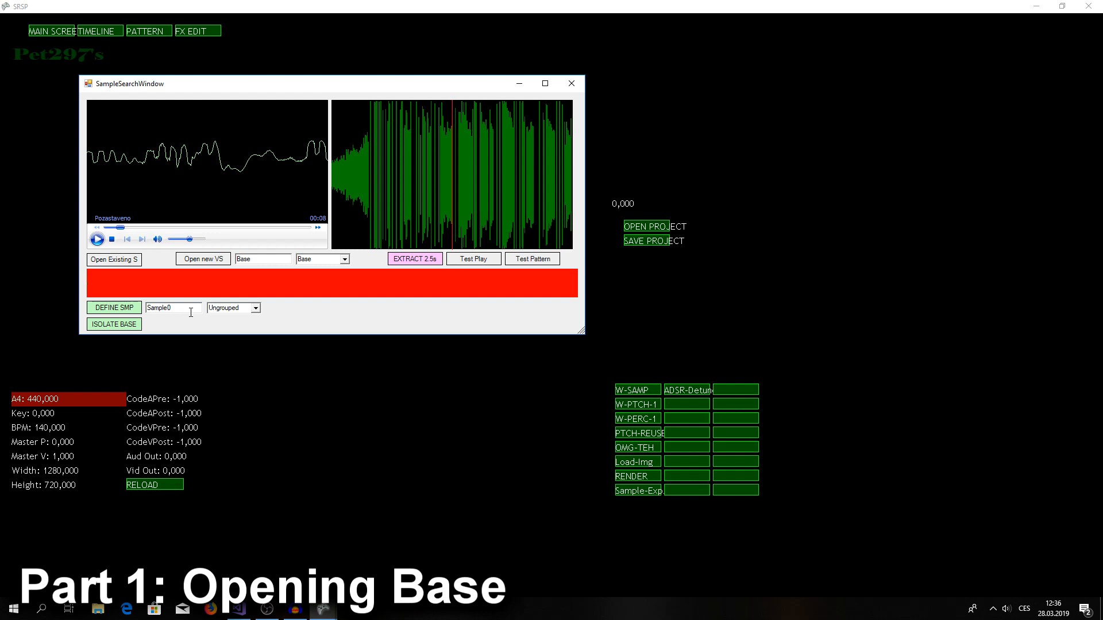
# Isolate the base as a sample named "Base-smp" in the group "Base", and close the sample search window
pyautogui.moveTo(184, 312); pyautogui.dragTo(147, 310)
pyautogui.write('Base')
pyautogui.write('-+')
pyautogui.write('mo')
pyautogui.click(247, 310)
pyautogui.write('Base')
pyautogui.click(124, 325)
pyautogui.click(572, 84)
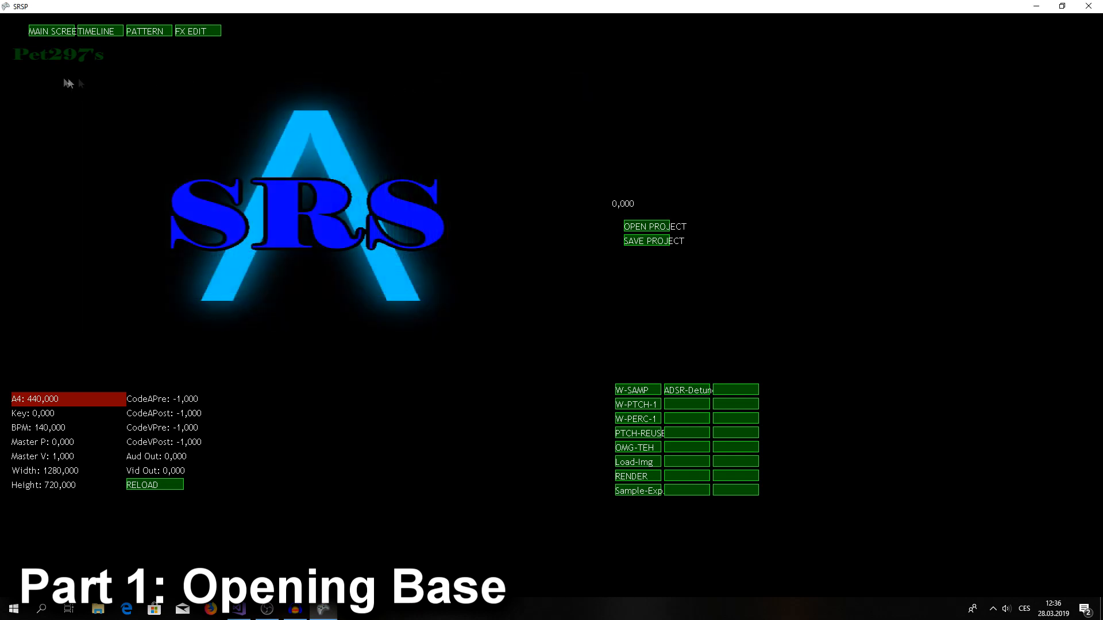
# In the timeline view, create tracks 0, 1 and 2 and select the "Base-smp" sample for placement
pyautogui.click(102, 32)
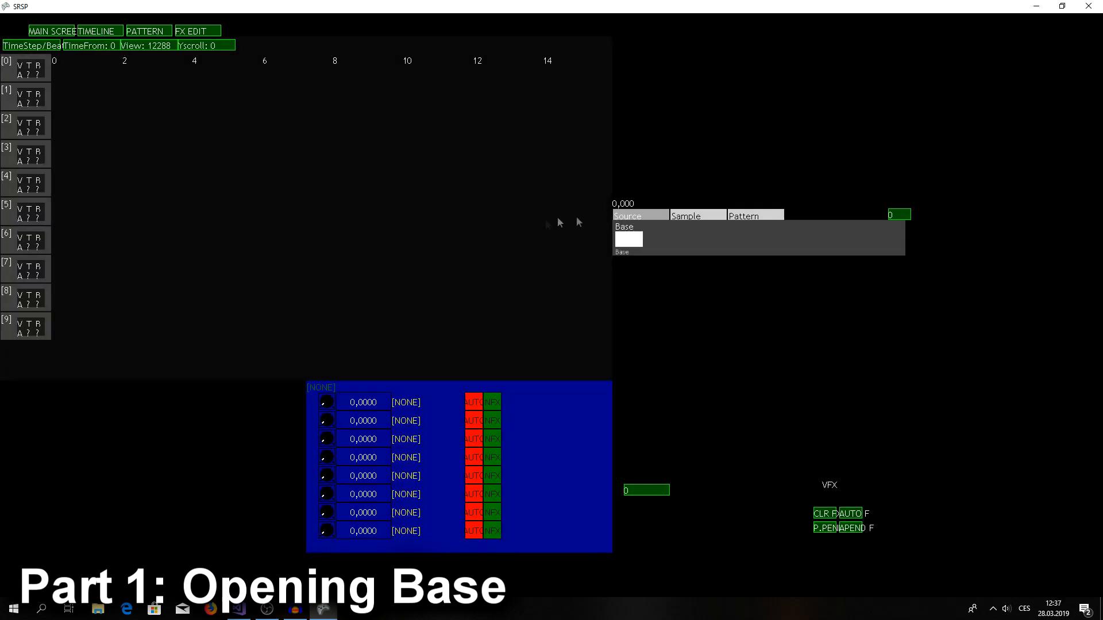
pyautogui.click(630, 245)
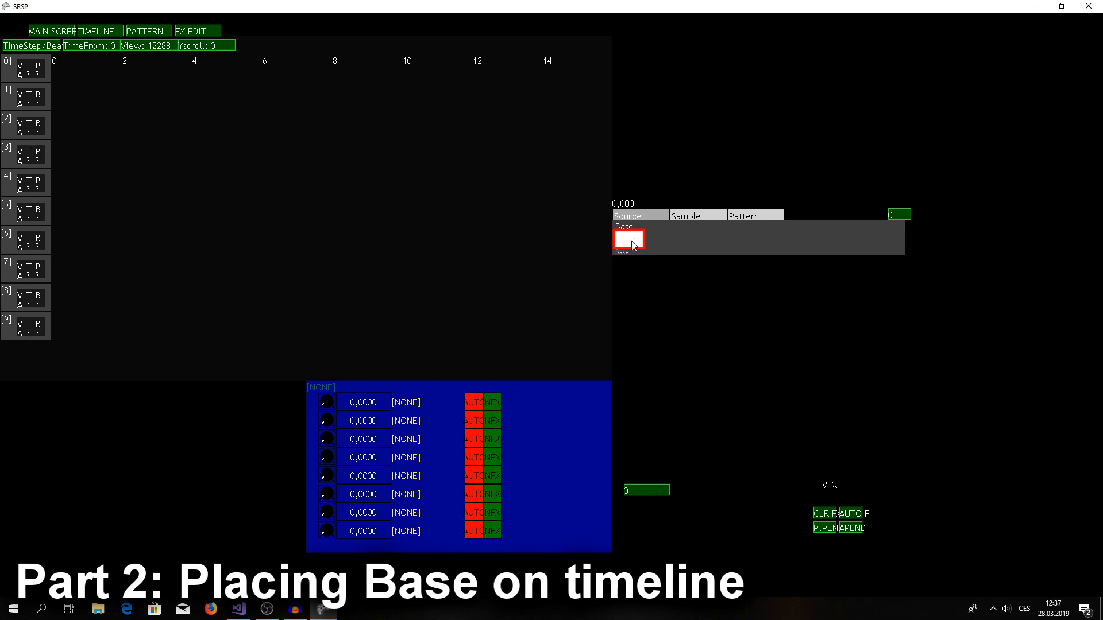
pyautogui.click(698, 213)
pyautogui.click(7, 69)
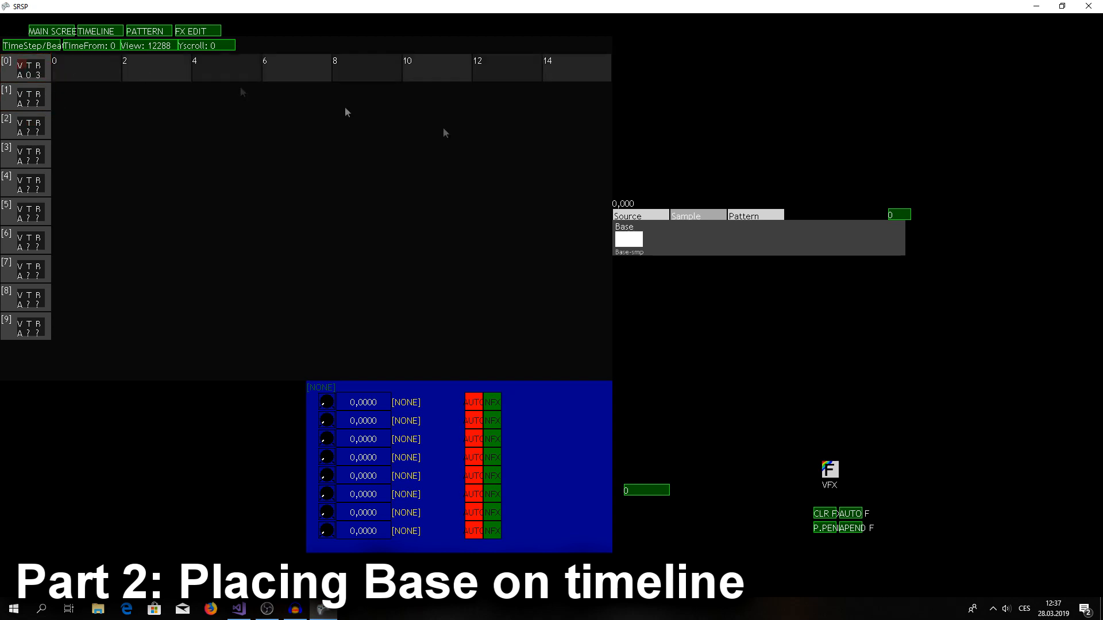
pyautogui.click(630, 245)
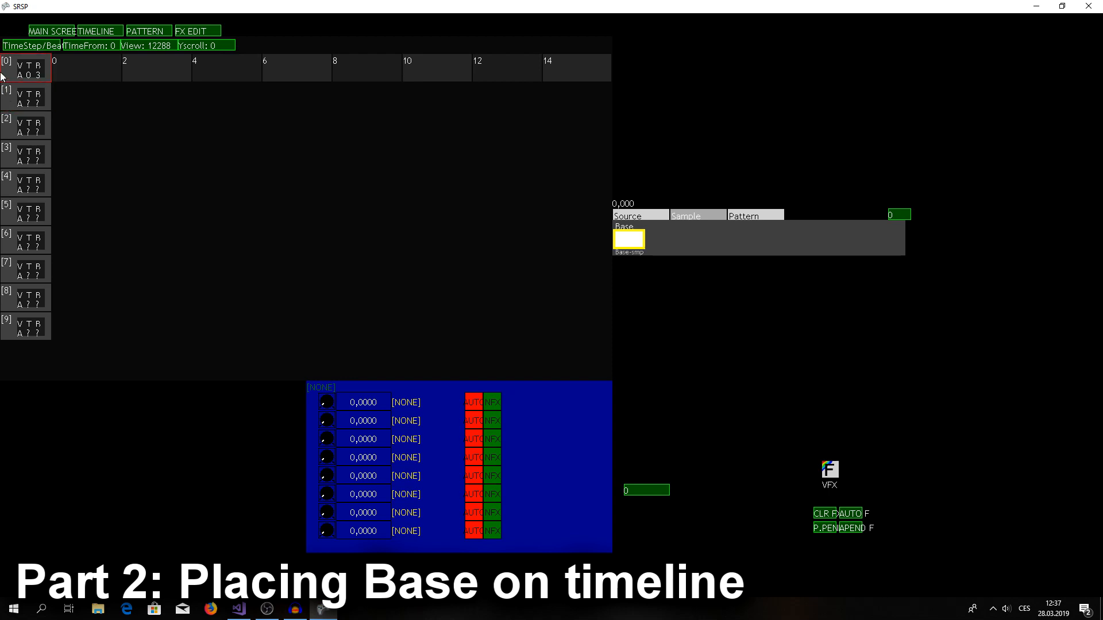
pyautogui.click(3, 92)
pyautogui.click(2, 118)
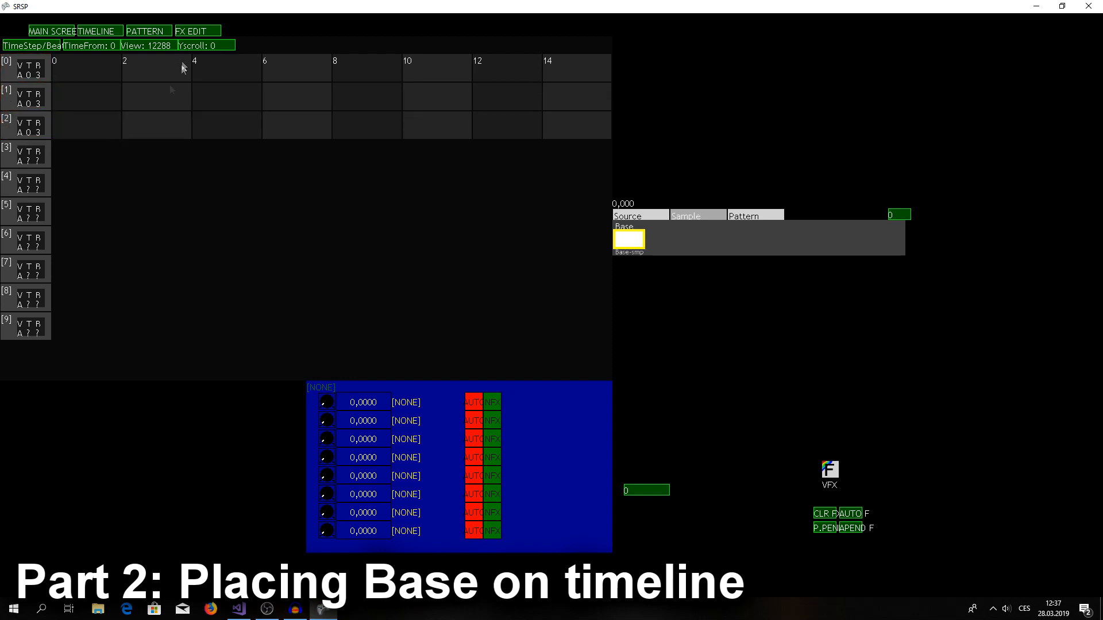
# Place the "Base-smp" sample at beat 0 of track 0 and extend the clip to beat 14
pyautogui.click(79, 67)
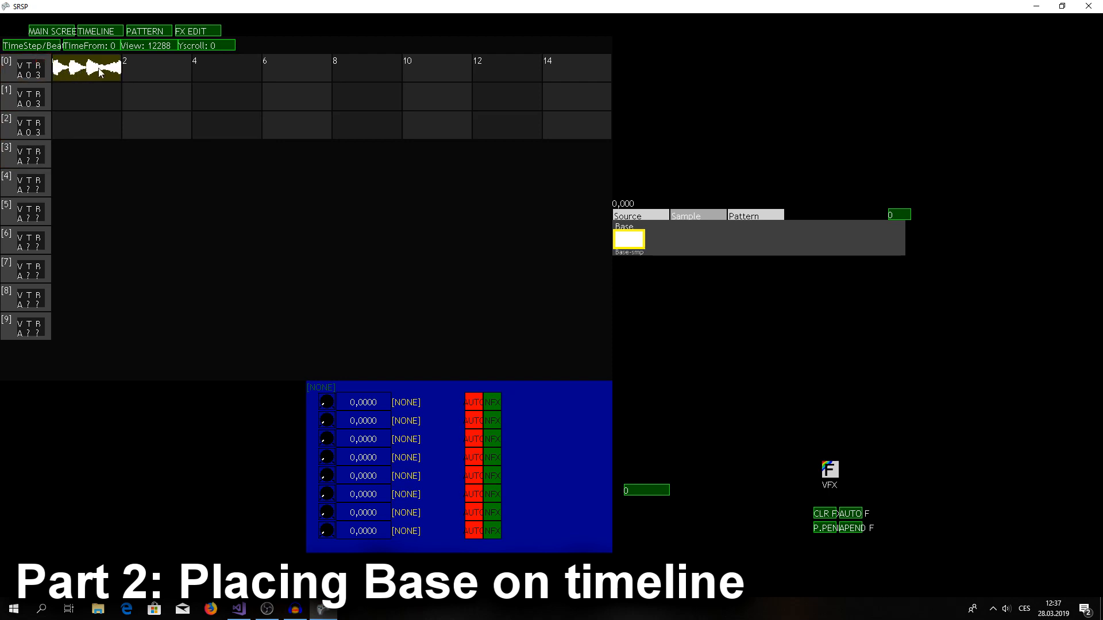
pyautogui.moveTo(119, 68); pyautogui.dragTo(543, 65)
pyautogui.scroll(-2, 152, 45)
pyautogui.scroll(1, 151, 44)
pyautogui.scroll(-1, 151, 44)
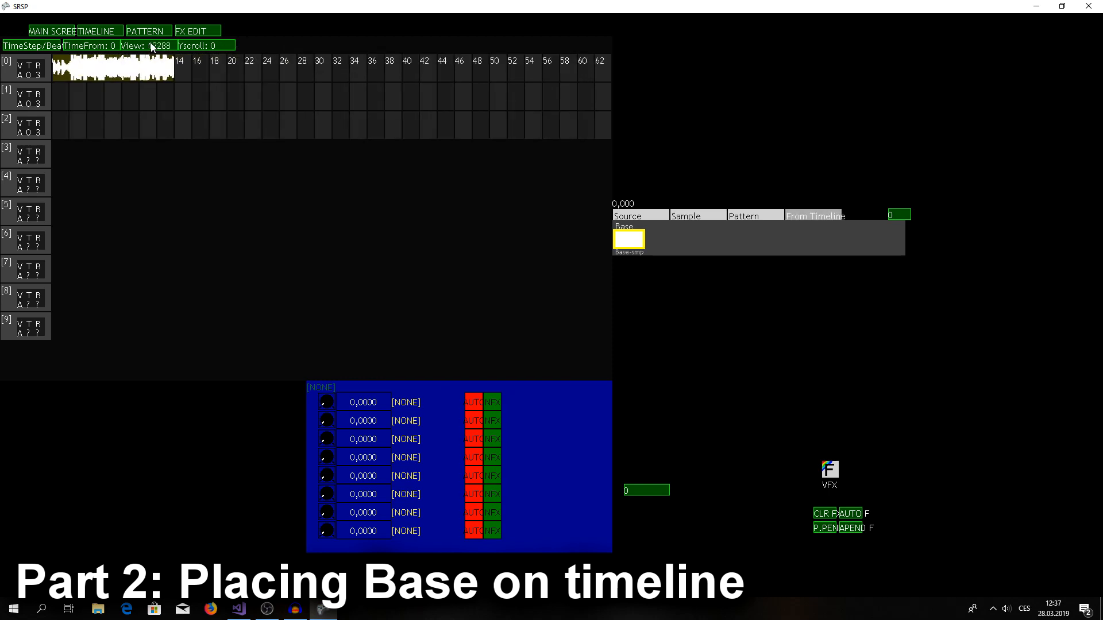
# Lengthen the base clip on track 0 until it covers the whole audio waveform
pyautogui.scroll(2, 152, 45)
pyautogui.scroll(-2, 152, 46)
pyautogui.scroll(-1, 151, 43)
pyautogui.scroll(1, 151, 43)
pyautogui.scroll(-1, 151, 43)
pyautogui.moveTo(113, 69); pyautogui.dragTo(387, 72)
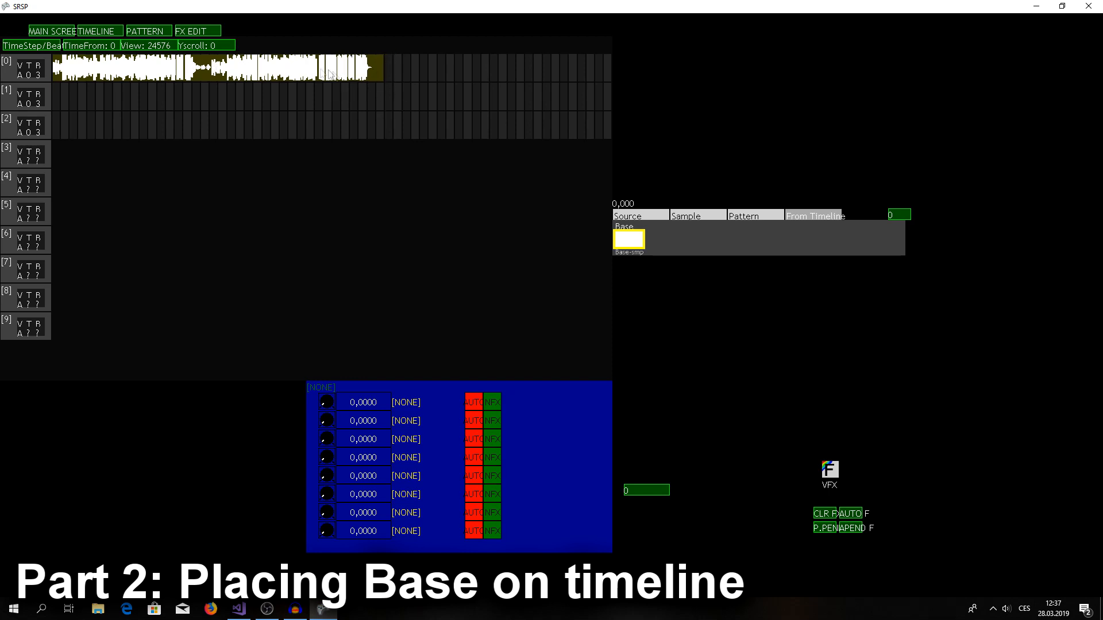
pyautogui.scroll(2, 158, 48)
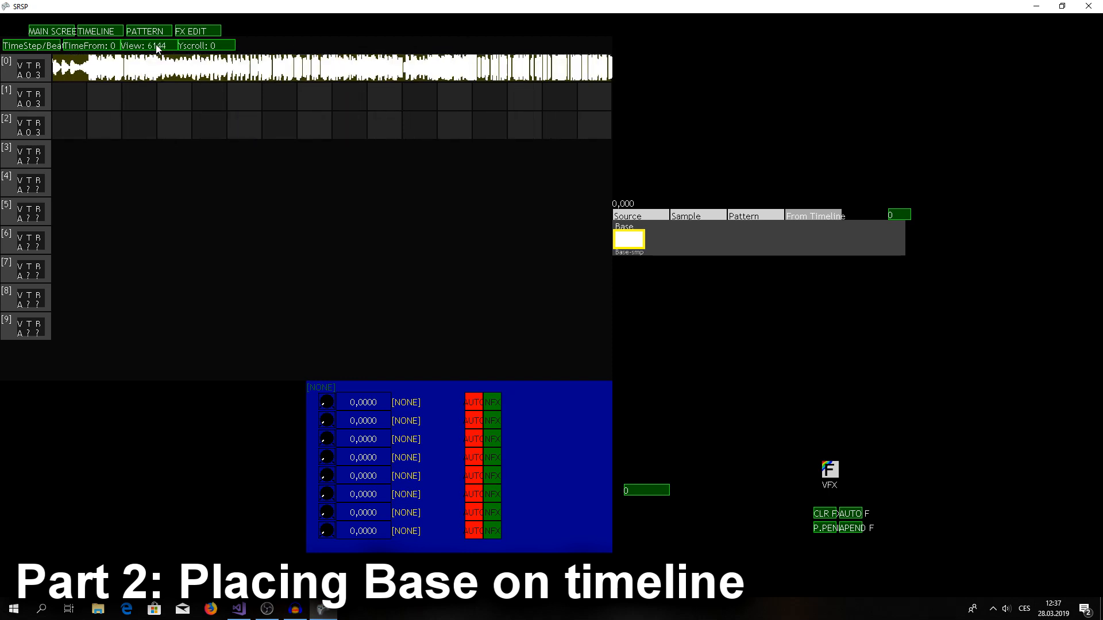
pyautogui.scroll(1, 156, 45)
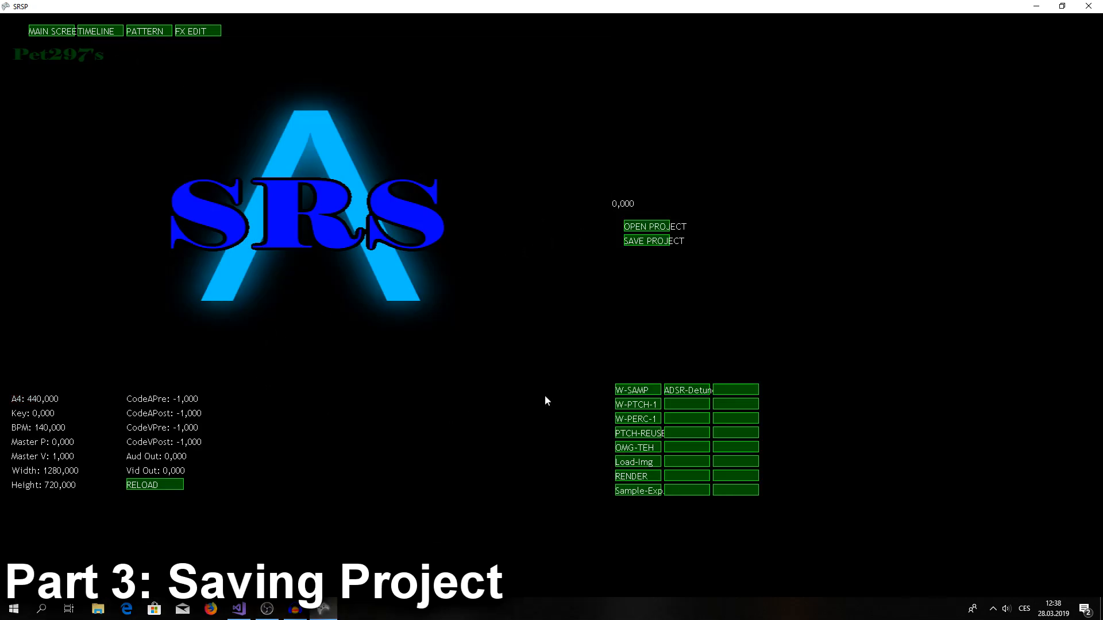
# Start saving the project from the main screen and choose the ROOT\SRS-P-10 folder on drive D: as the location
pyautogui.click(649, 242)
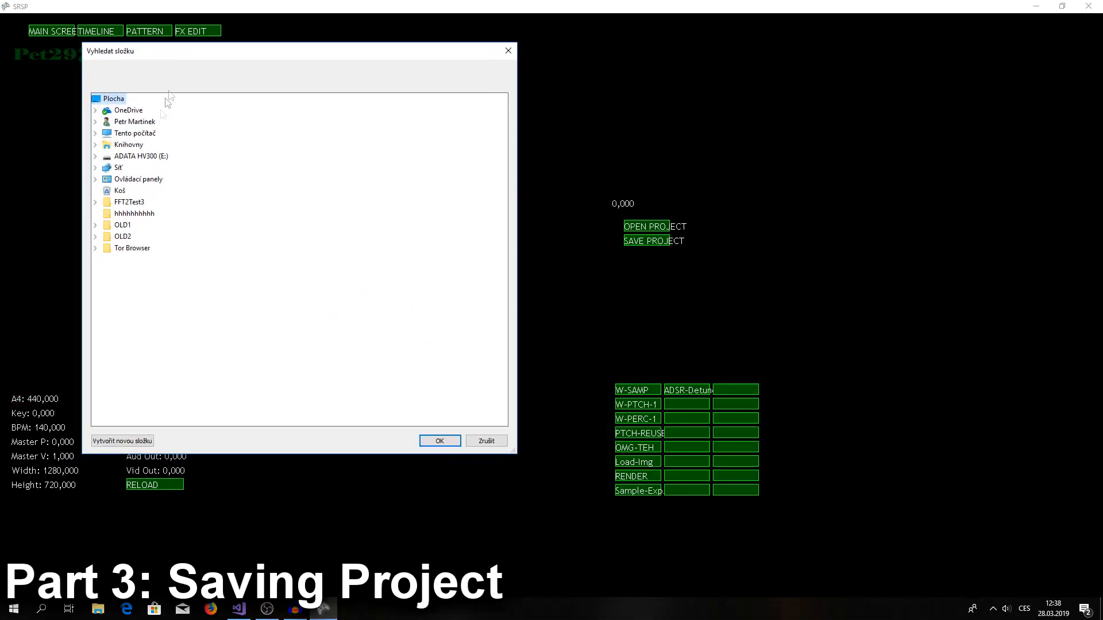
pyautogui.click(135, 134)
pyautogui.doubleClick(150, 236)
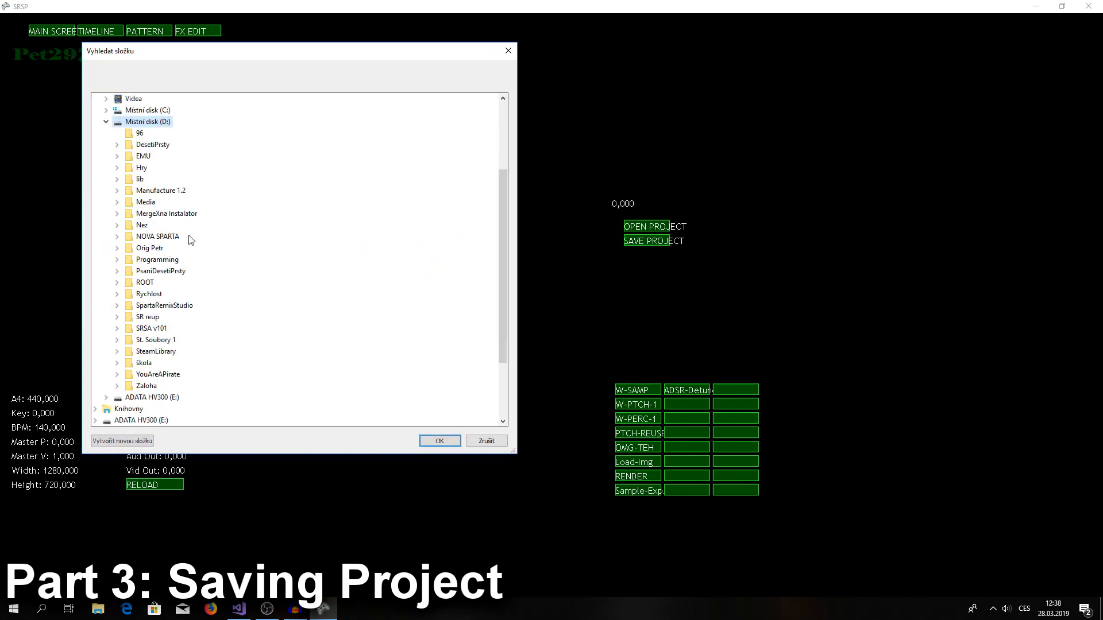
pyautogui.doubleClick(150, 287)
pyautogui.scroll(-2, 183, 279)
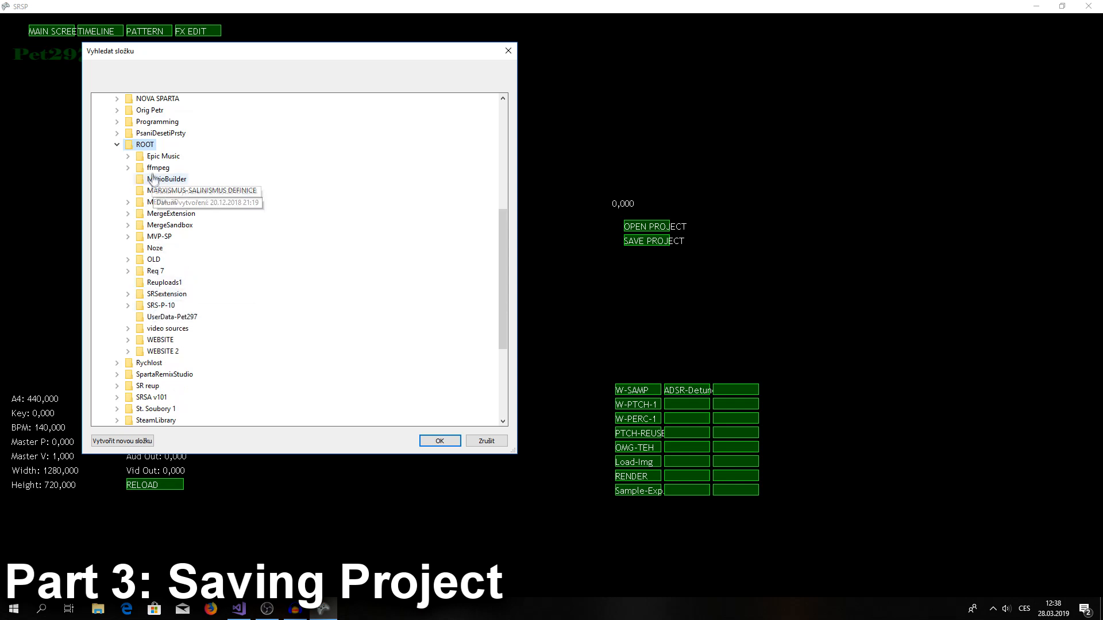
pyautogui.doubleClick(163, 306)
pyautogui.scroll(-4, 234, 311)
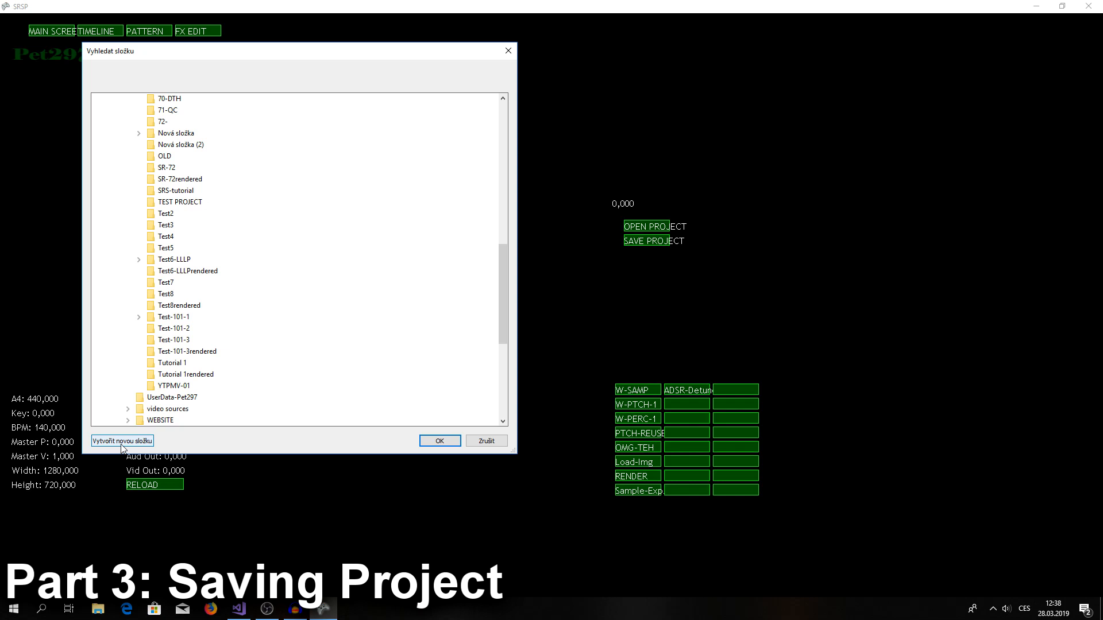
pyautogui.scroll(4, 154, 230)
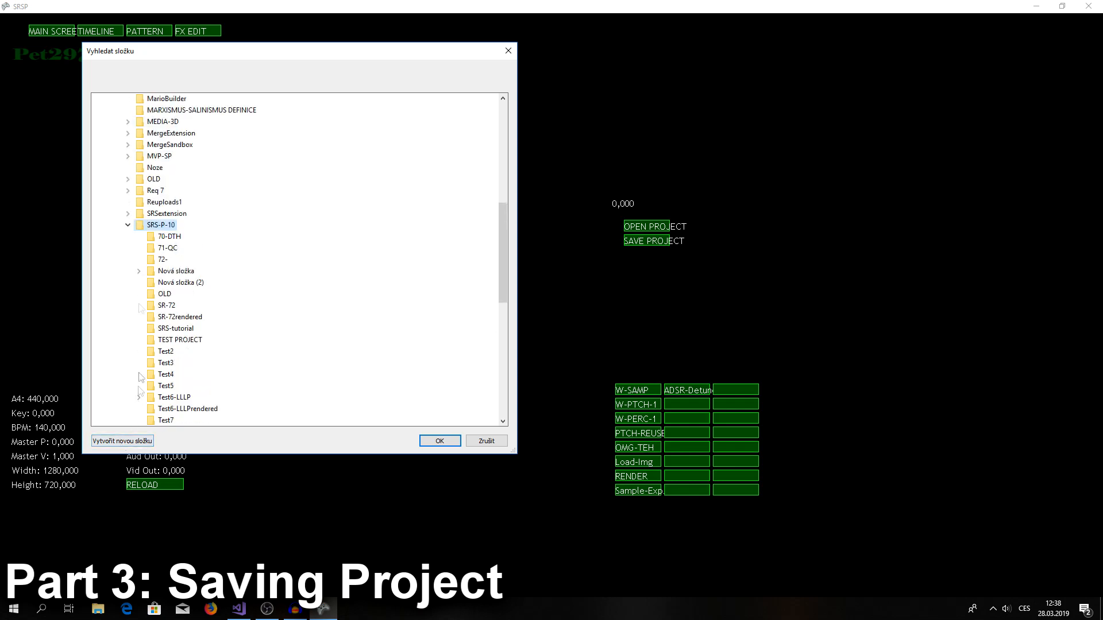
pyautogui.click(163, 229)
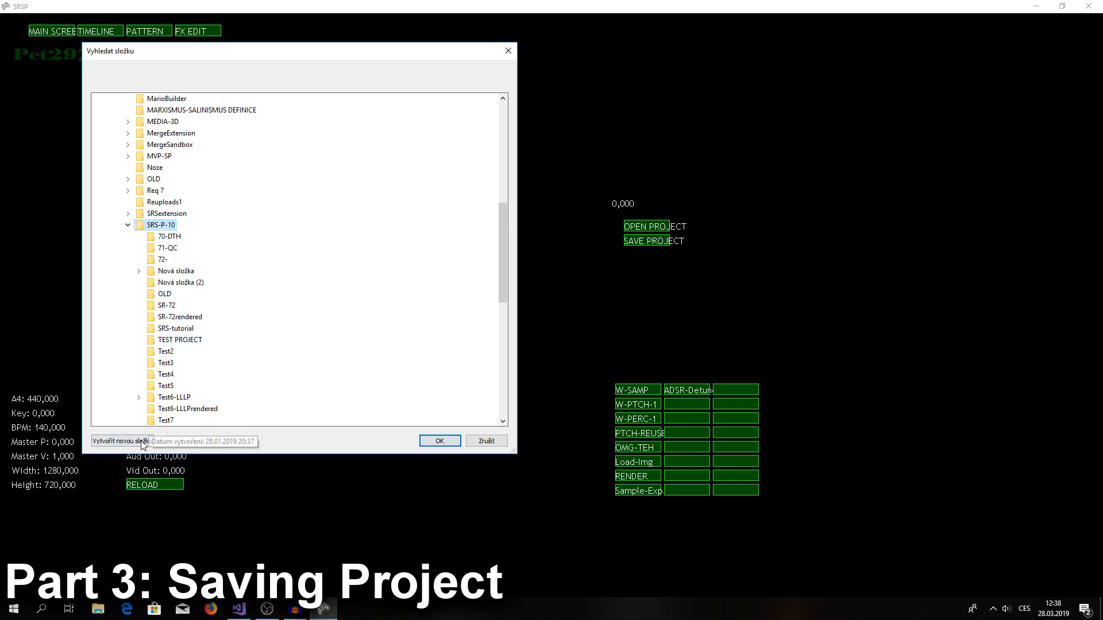
# Create a new folder named "SRS-tut-1" inside SRS-P-10 and save the project in it
pyautogui.click(122, 441)
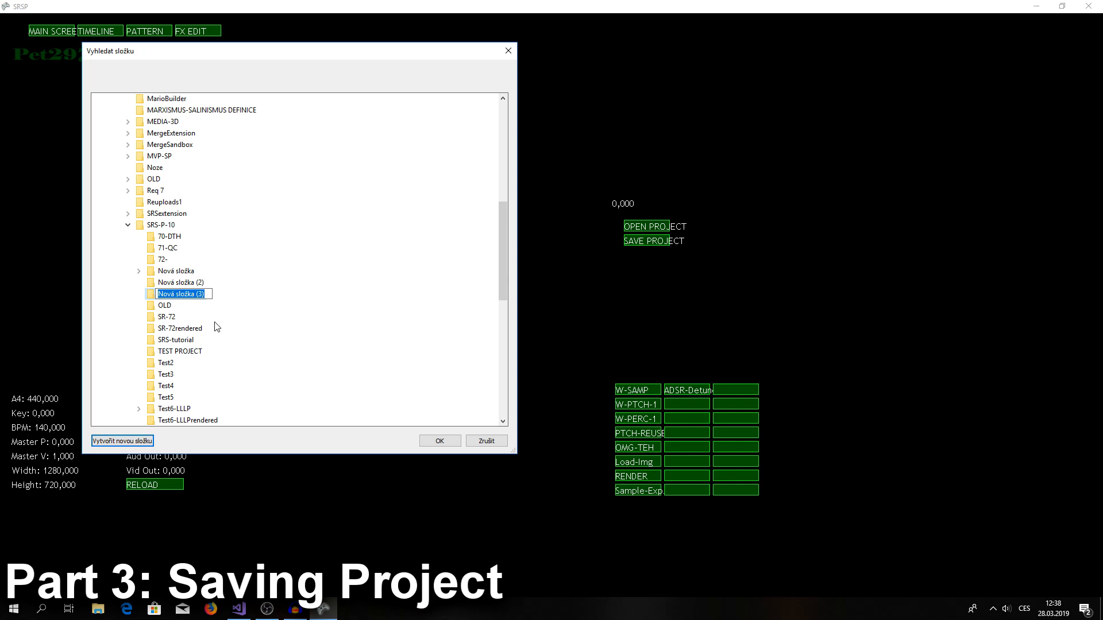
pyautogui.write('SRS-tut-1')
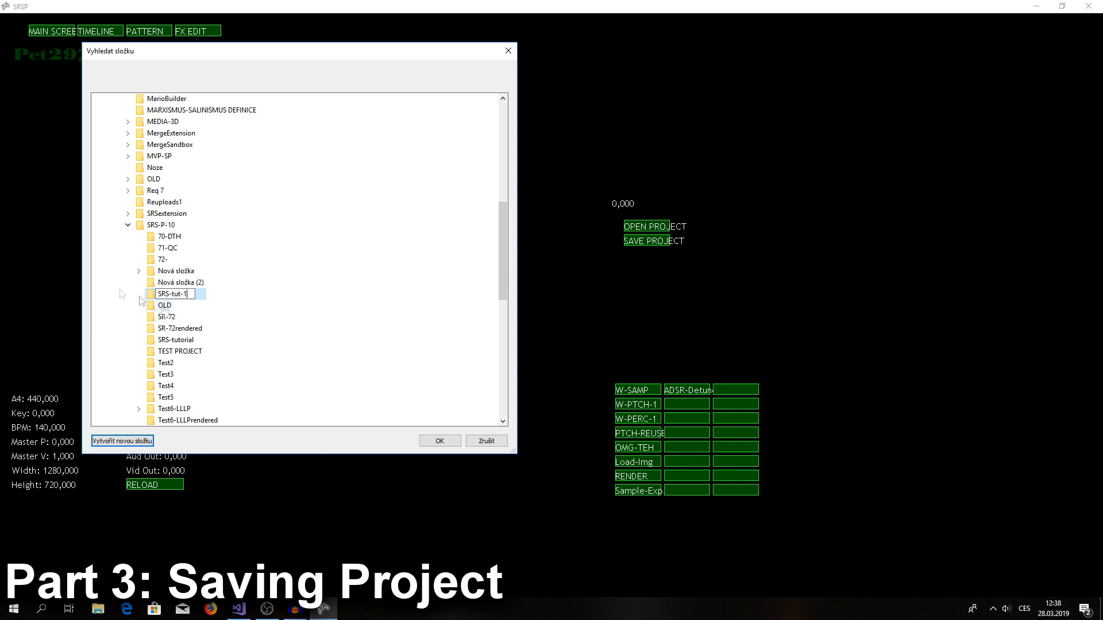
pyautogui.click(196, 297)
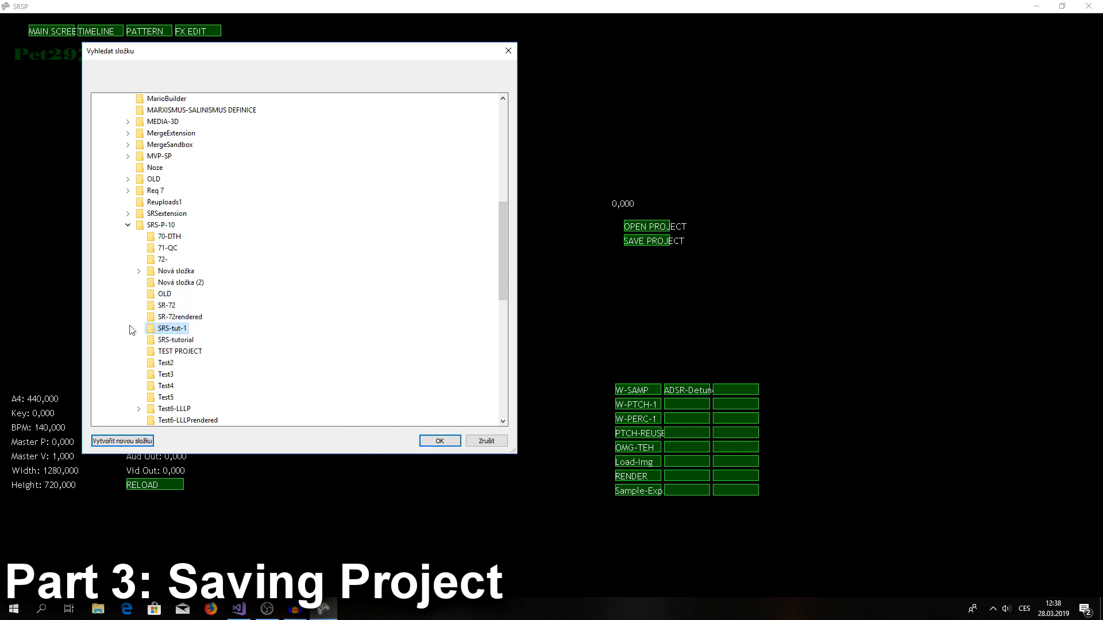
pyautogui.click(436, 441)
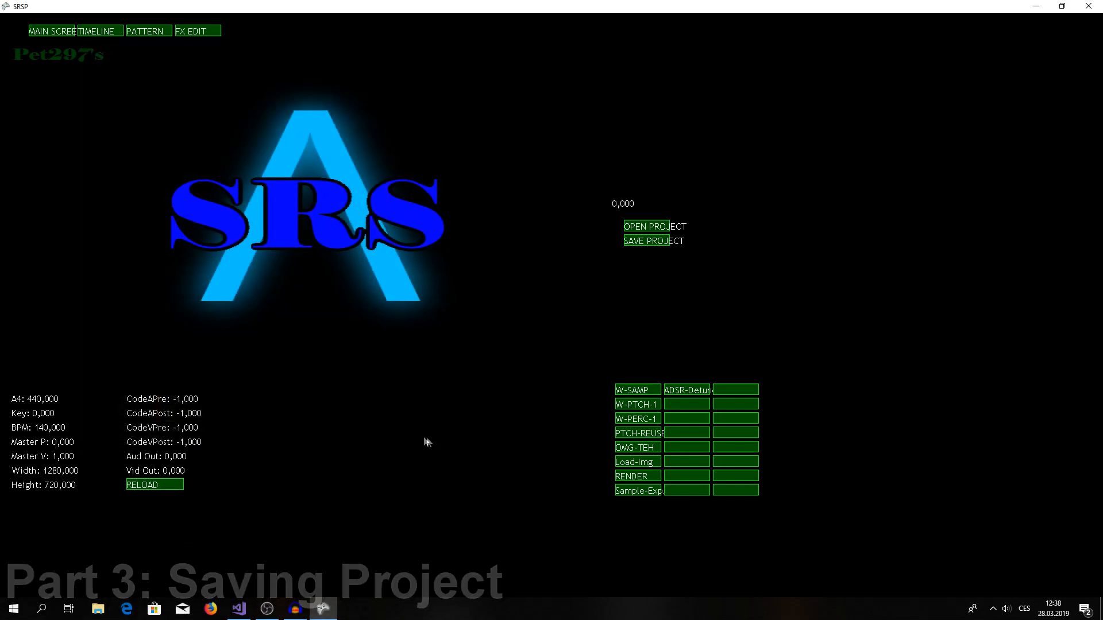
# Reopen the sample search window, pause its playback and load the existing source "Base"
pyautogui.click(630, 392)
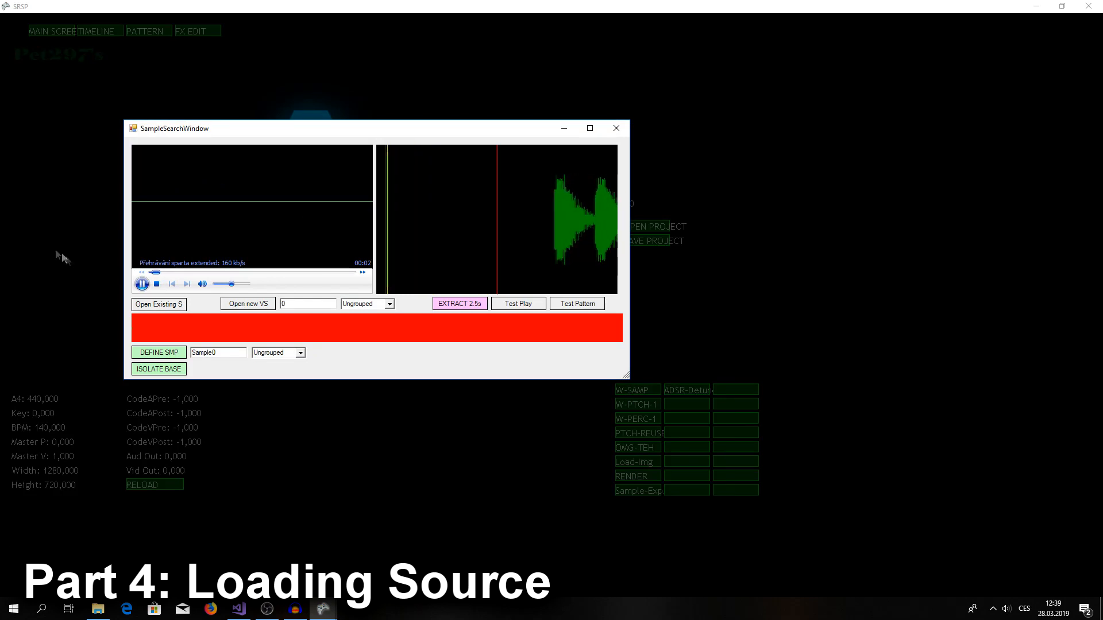
pyautogui.click(142, 284)
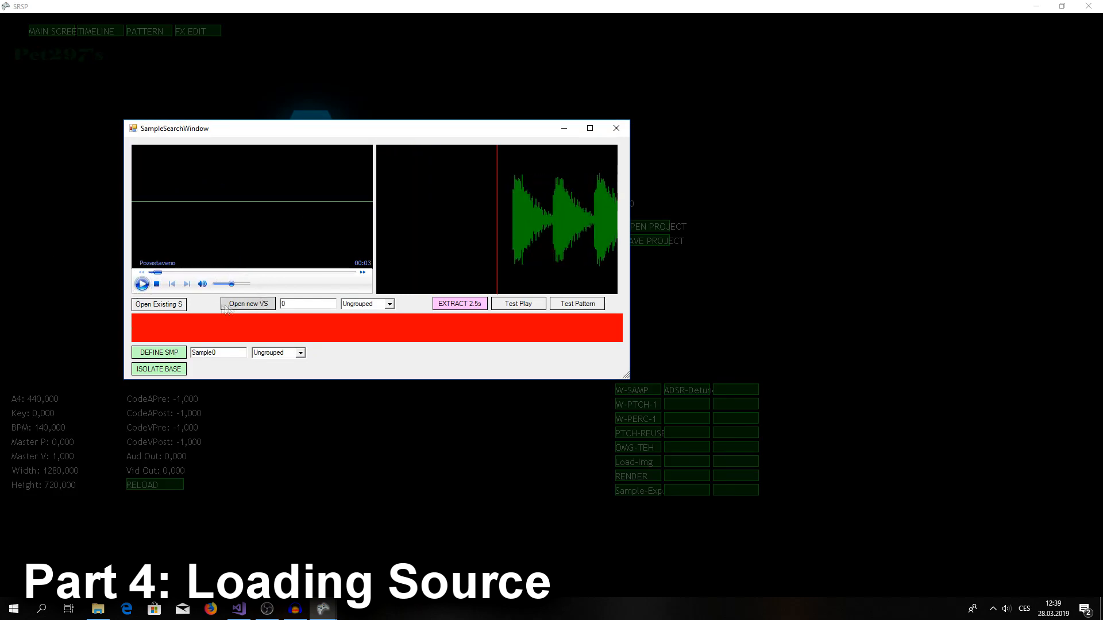
pyautogui.click(166, 306)
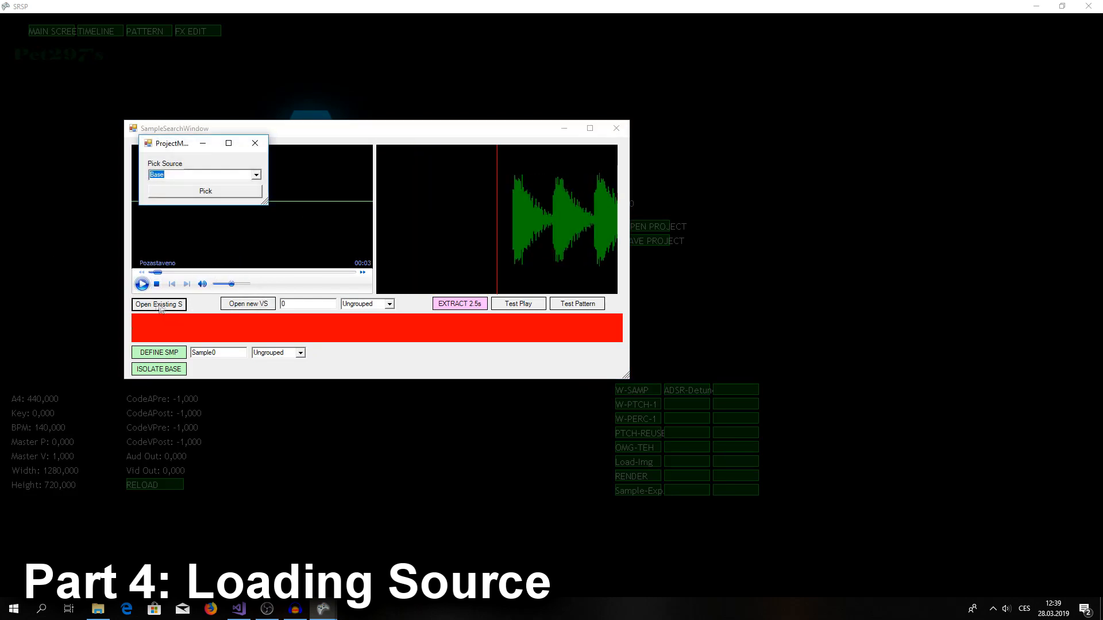
pyautogui.click(256, 177)
pyautogui.click(257, 185)
pyautogui.click(220, 194)
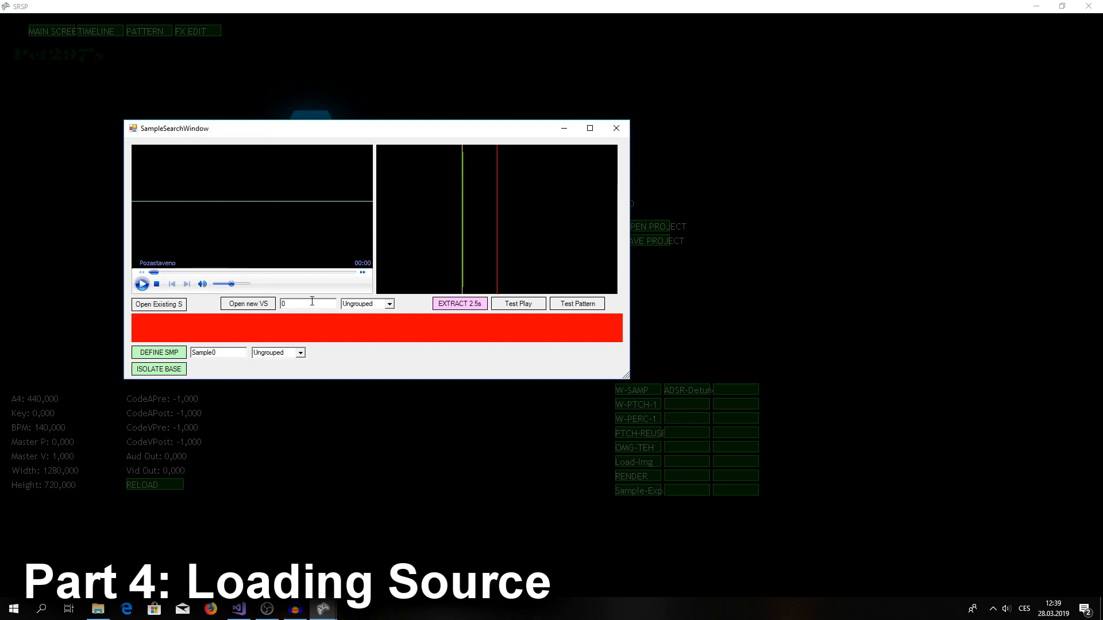
# Load "Dillon the Hacker CALLOUT!.mp4" as a new video source named "DTH" in the group "Sources", and pause its playback
pyautogui.write('D')
pyautogui.click(379, 308)
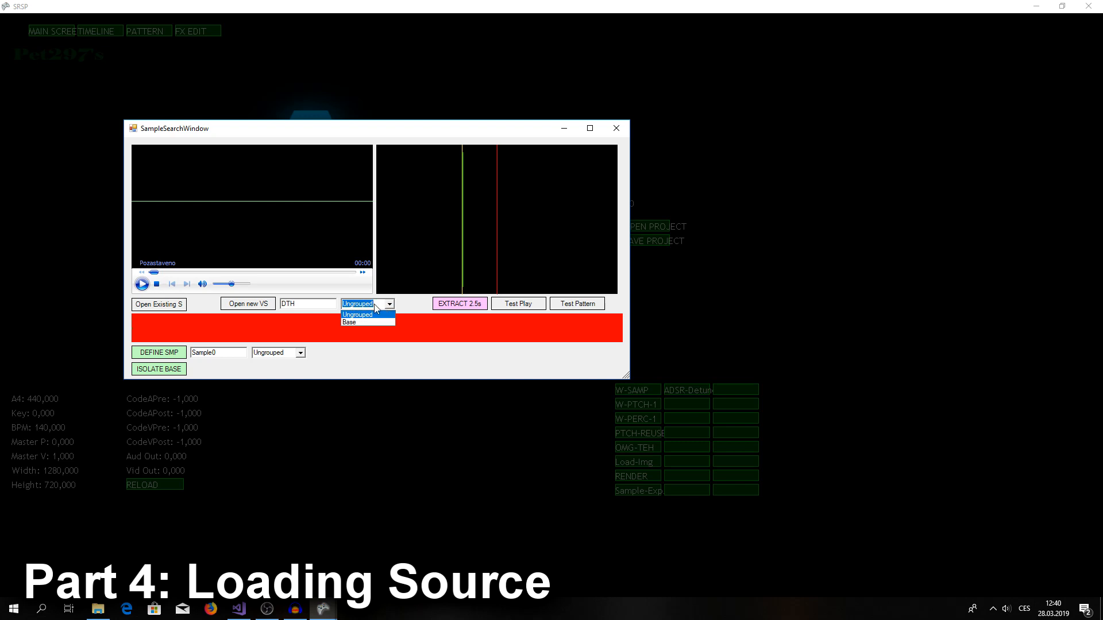
pyautogui.click(375, 305)
pyautogui.write('Sourc')
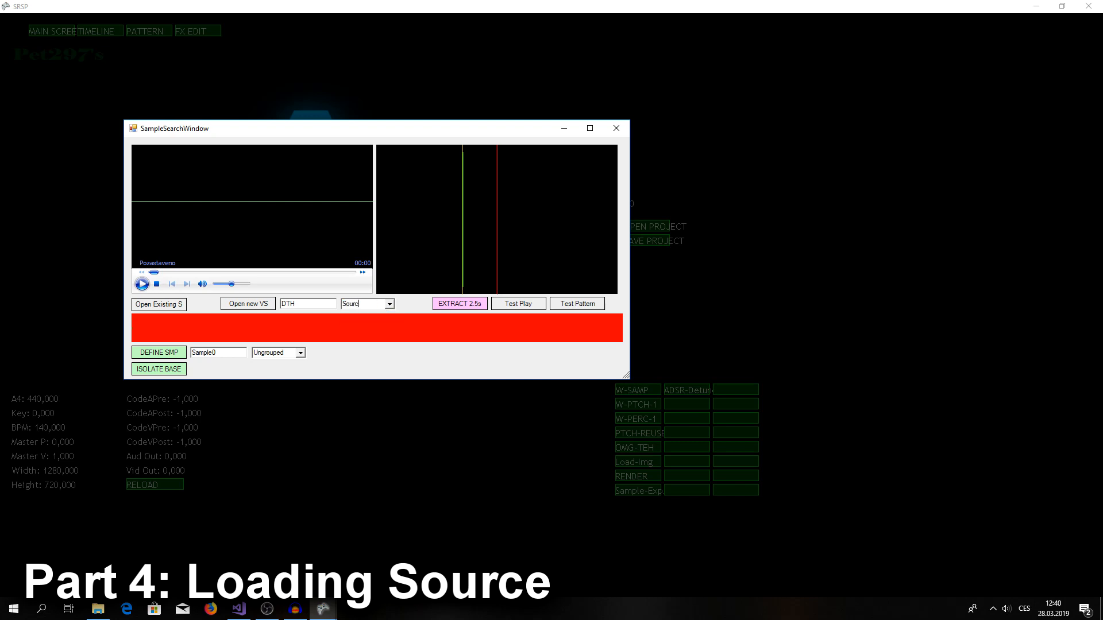
pyautogui.write('es')
pyautogui.click(255, 305)
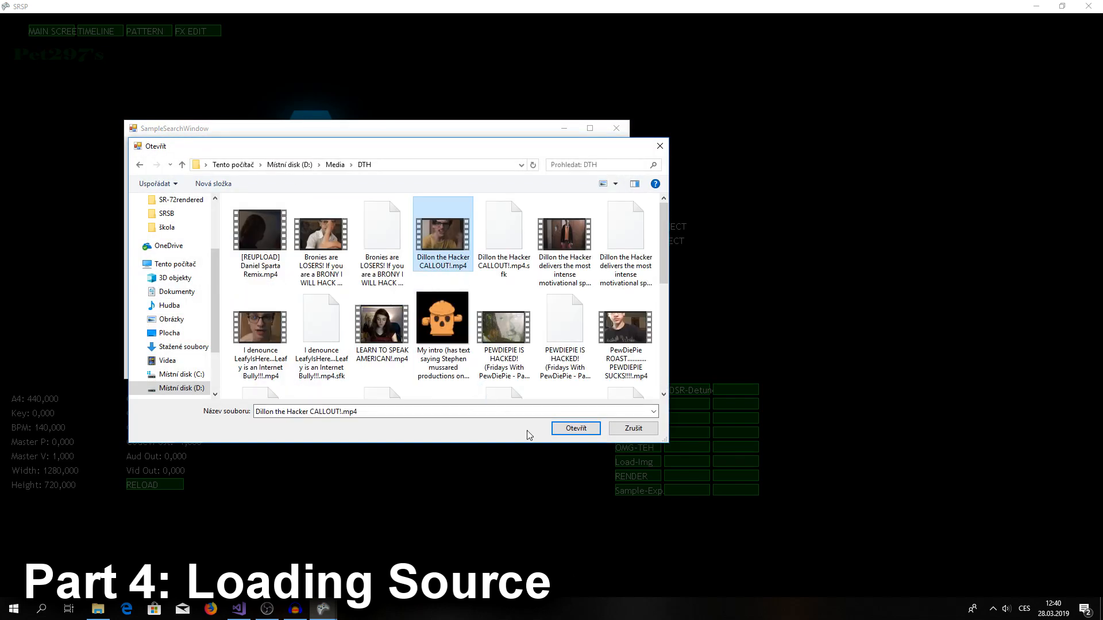
pyautogui.click(573, 430)
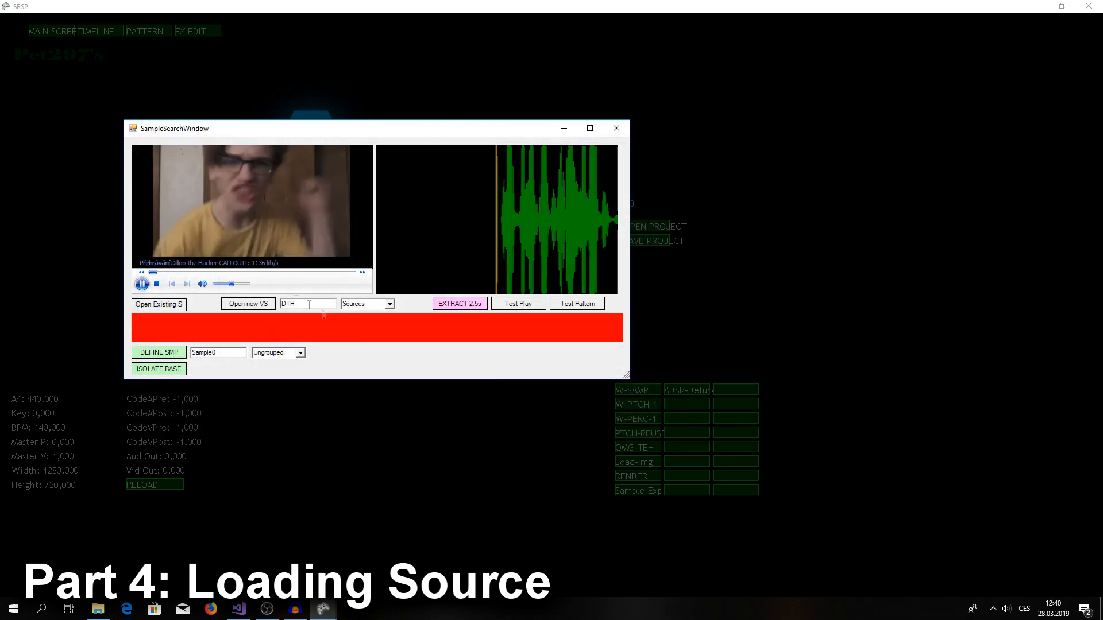
pyautogui.click(143, 284)
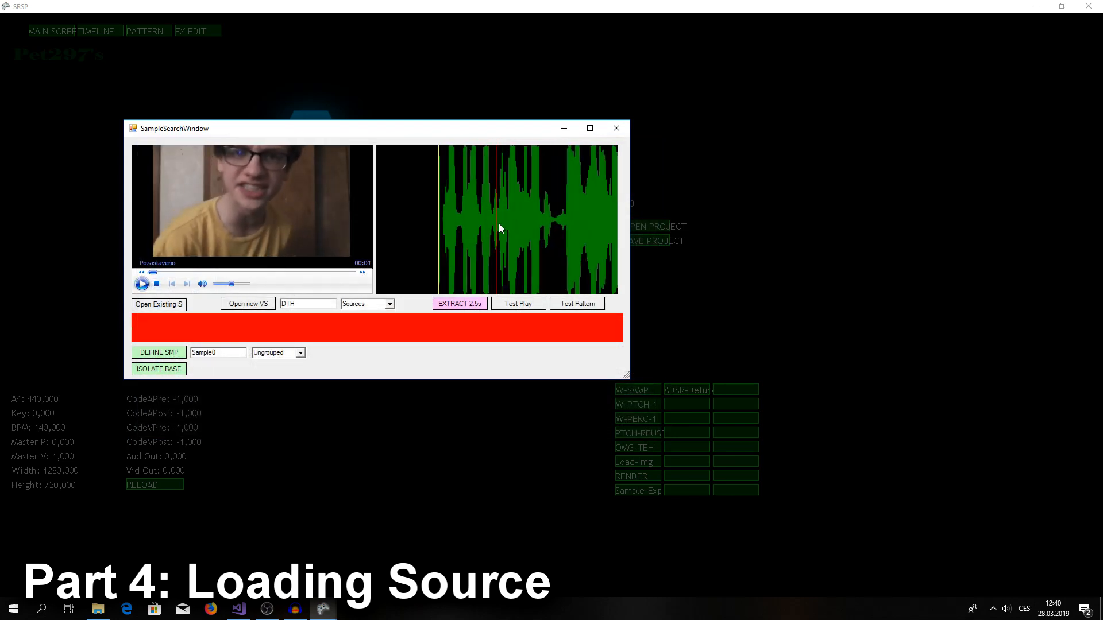
# Close the sample search window and check the DTH source in the timeline's source list
pyautogui.click(616, 128)
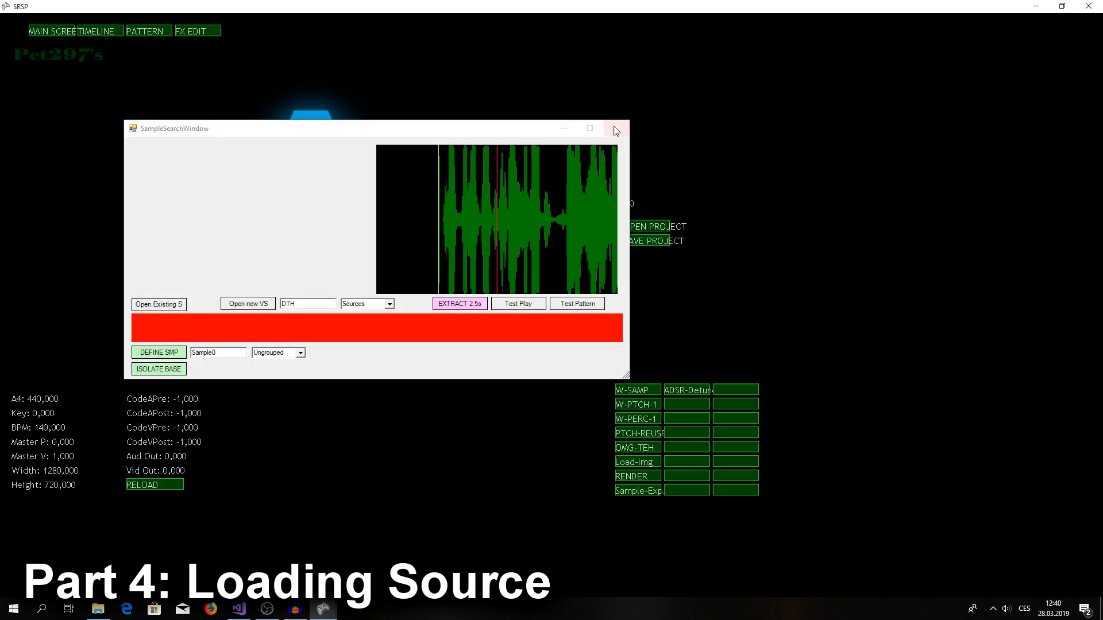
pyautogui.click(102, 34)
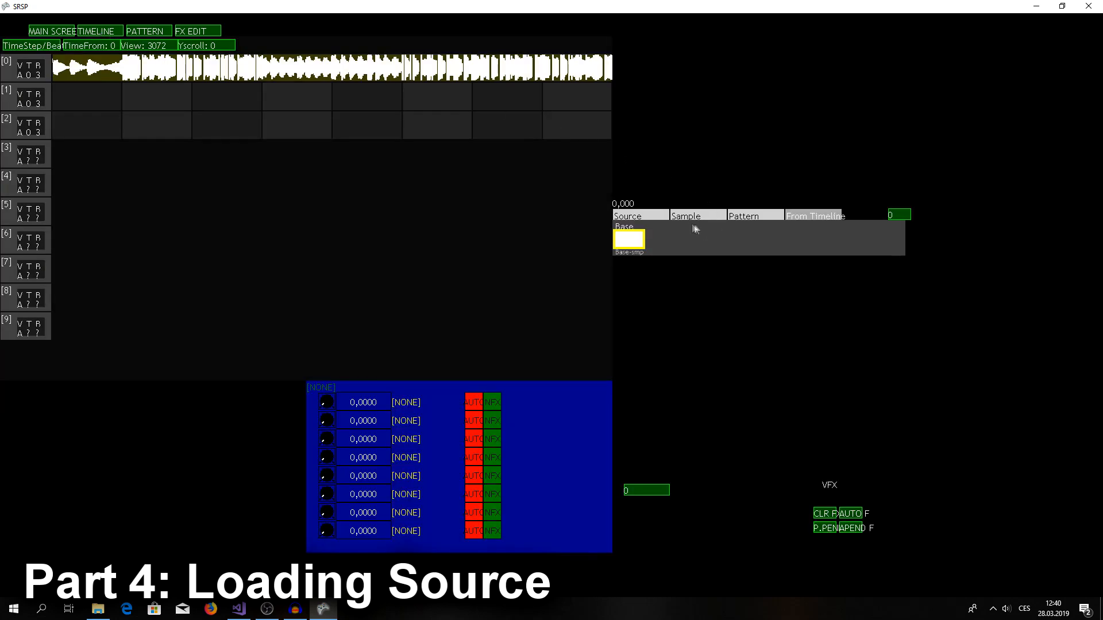
pyautogui.click(649, 221)
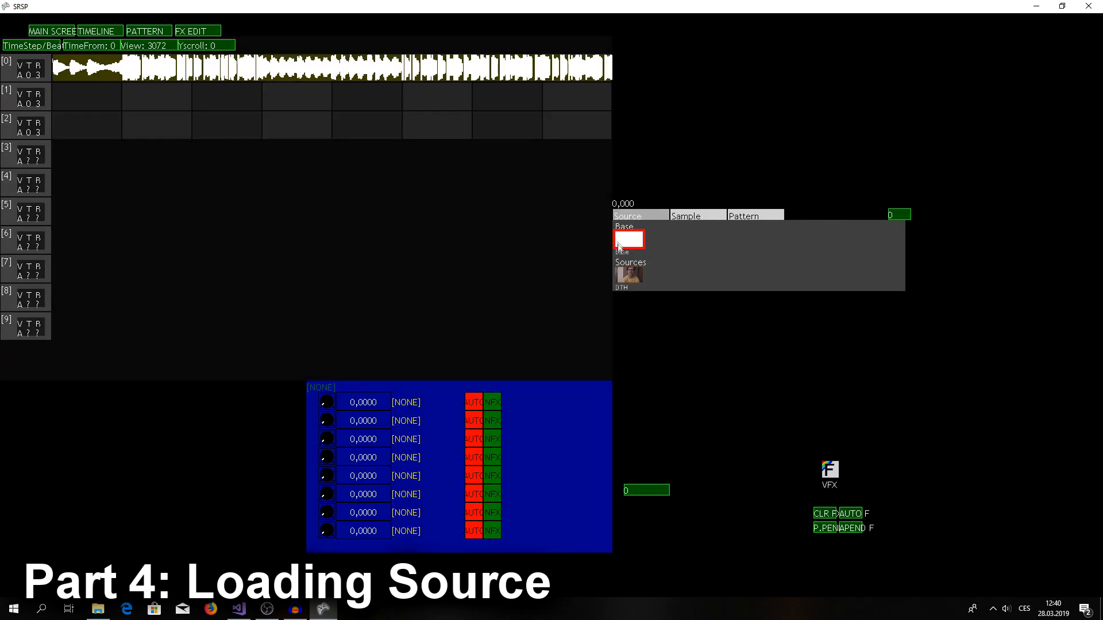
pyautogui.click(629, 275)
# Reopen the sample search window, find the spoken passage near 00:37 and extract 2.5 s from its start in the waveform
pyautogui.click(52, 32)
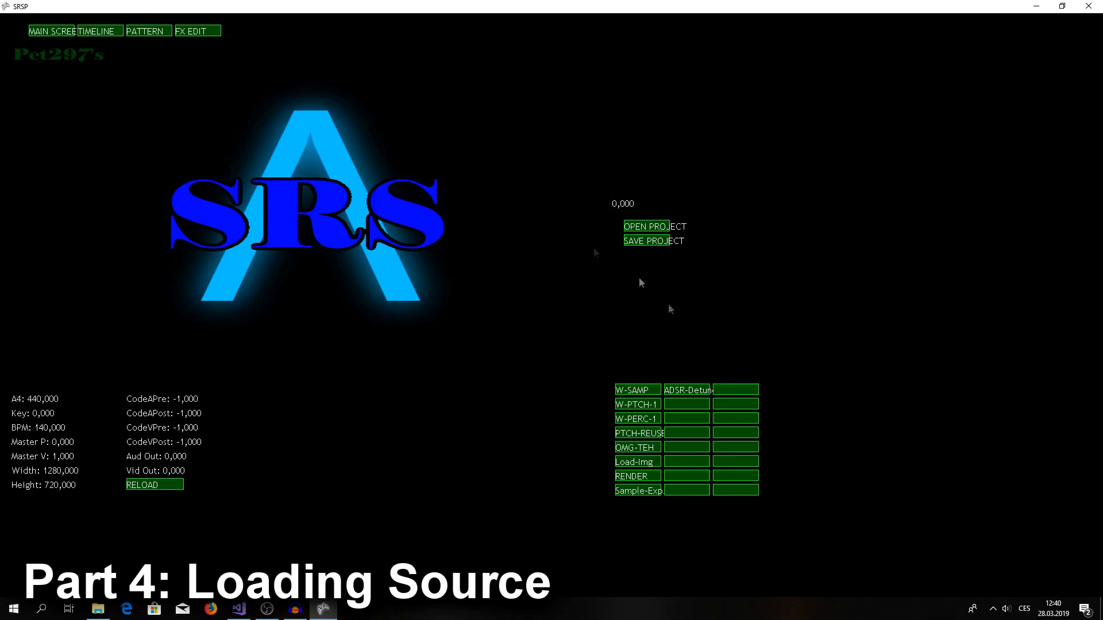
pyautogui.click(648, 393)
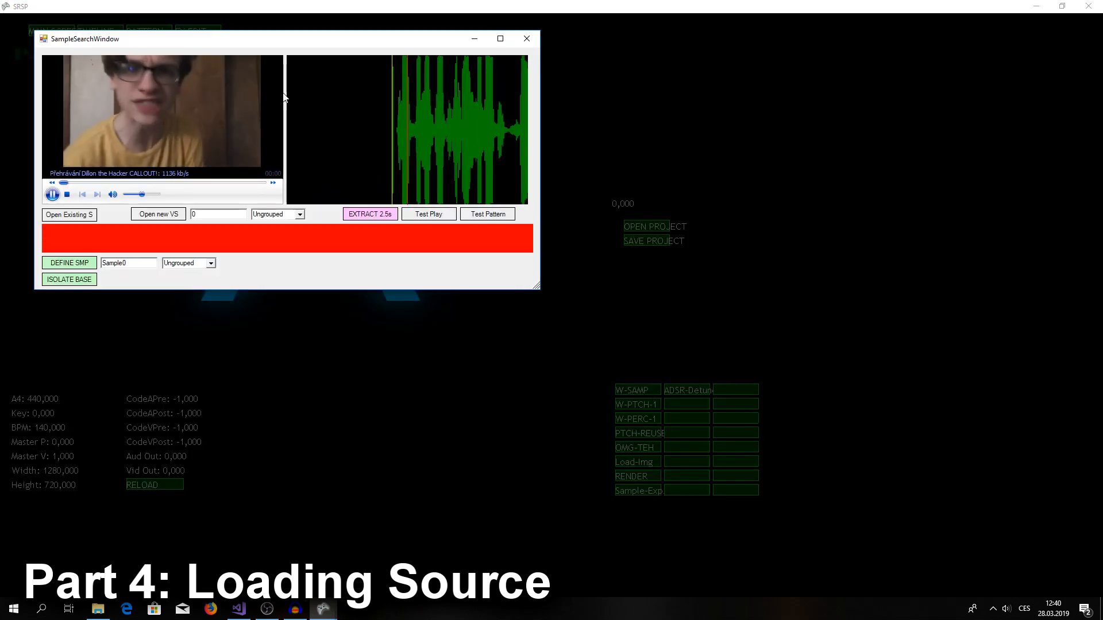
pyautogui.click(200, 182)
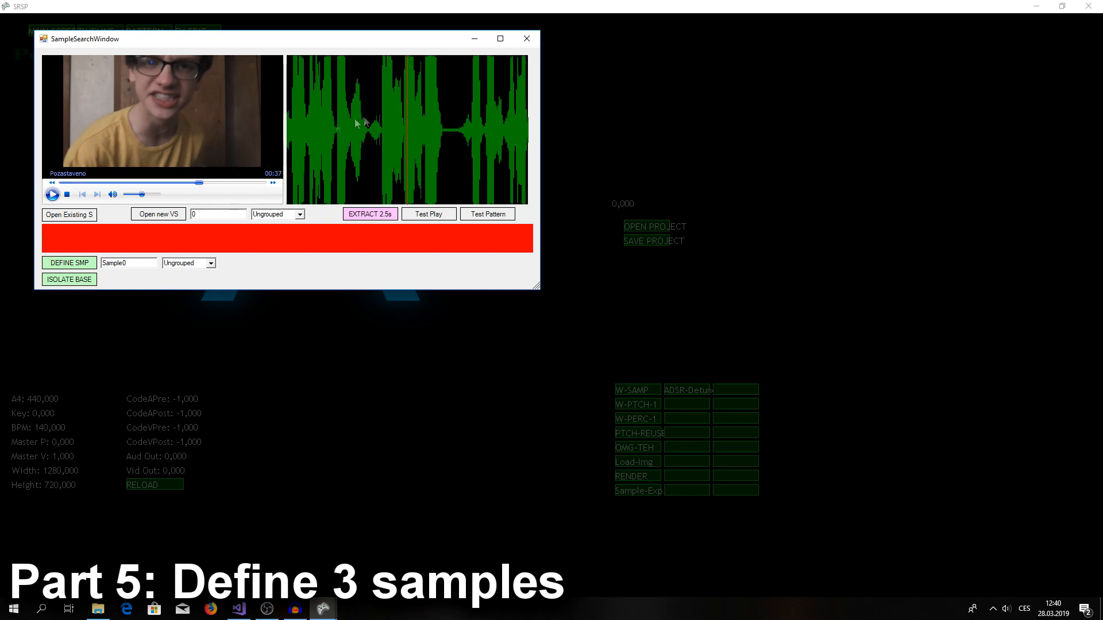
pyautogui.click(52, 194)
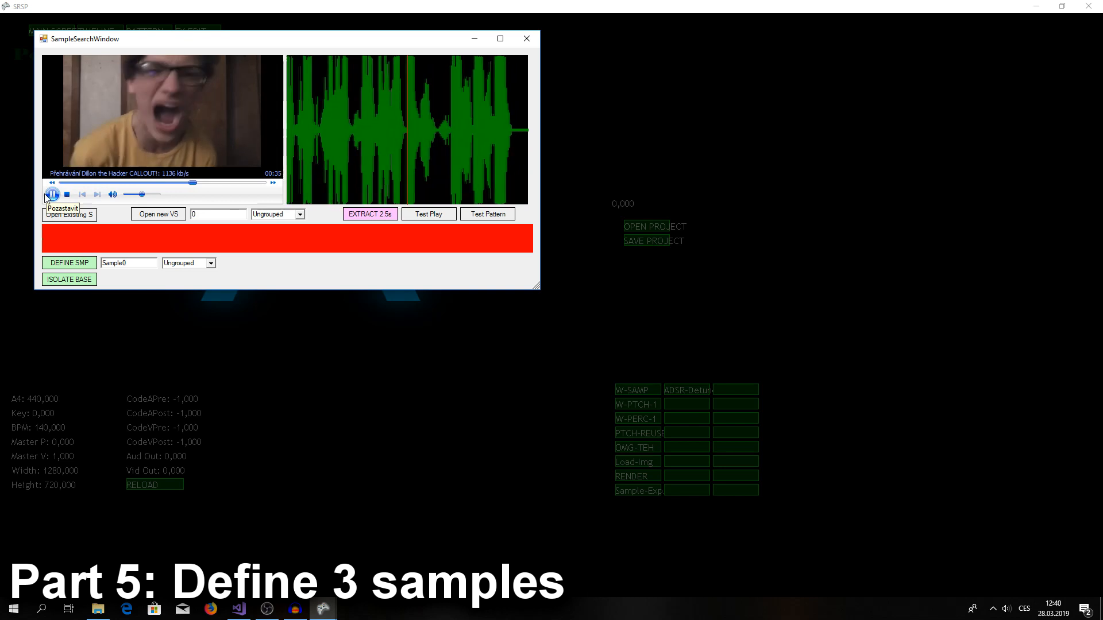
pyautogui.click(51, 195)
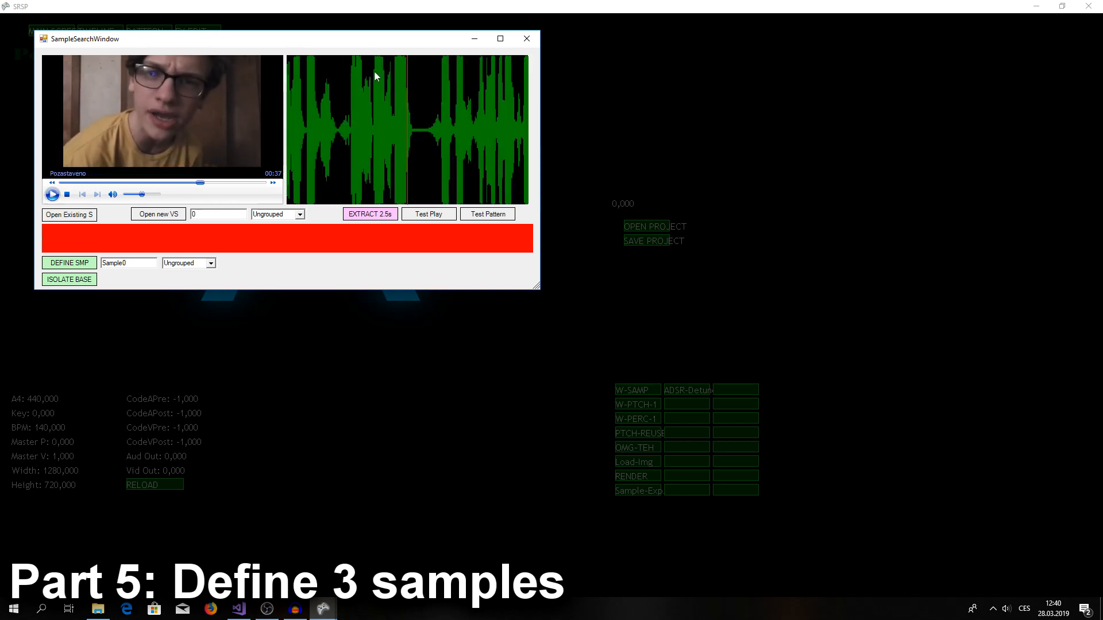
pyautogui.click(351, 92)
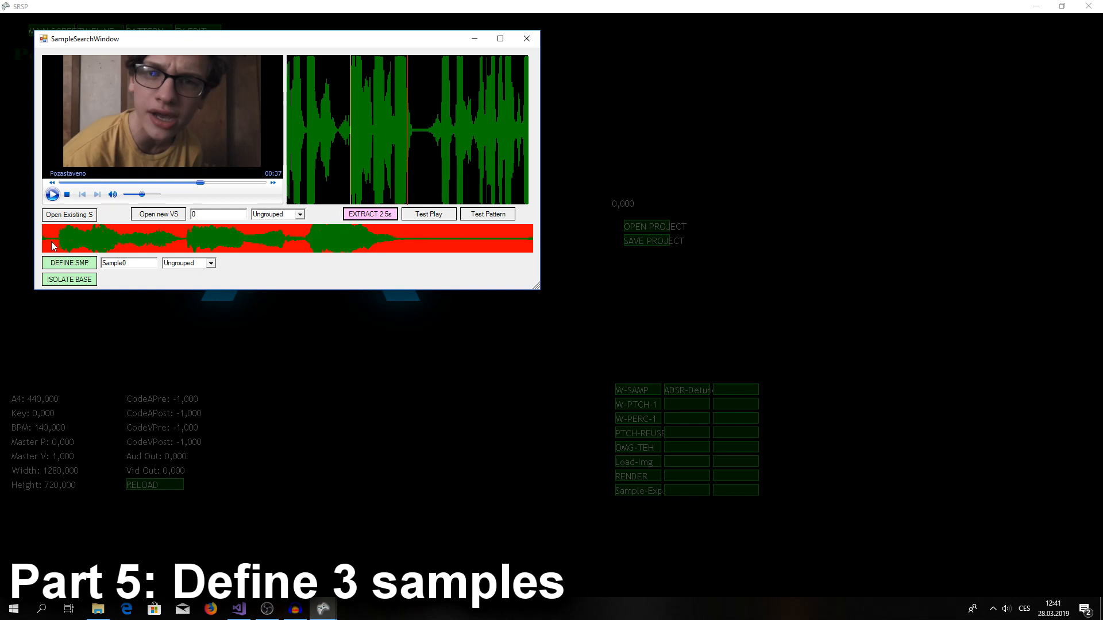
# Select the first sound burst of the extracted waveform and test it in plain playback and as a pattern
pyautogui.moveTo(57, 238); pyautogui.dragTo(185, 240)
pyautogui.click(429, 214)
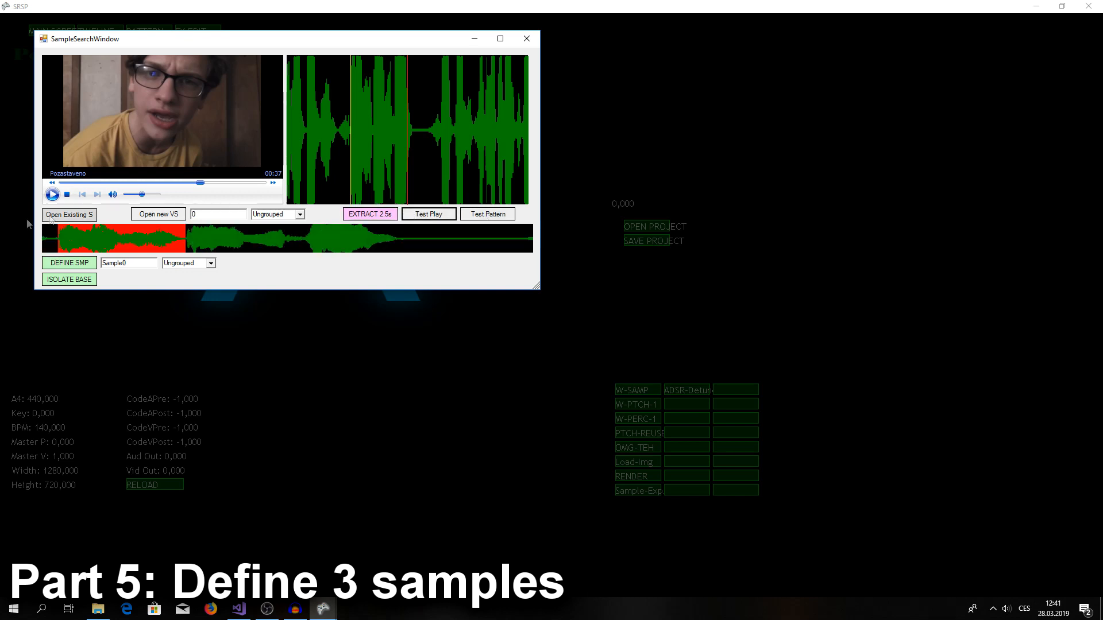
pyautogui.click(488, 216)
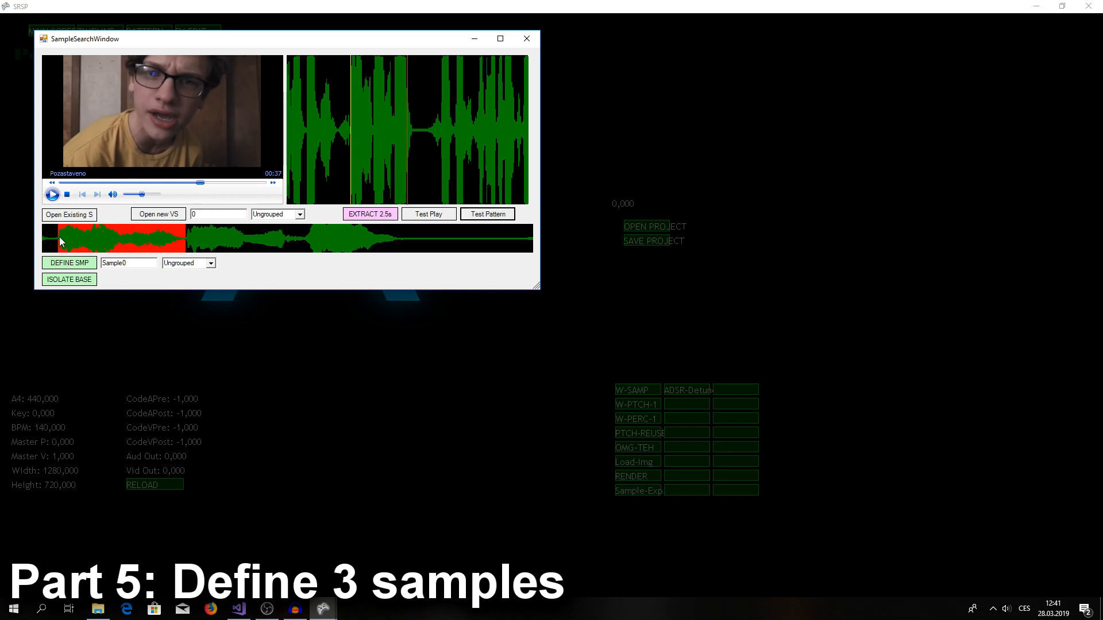
# Reselect the first sound burst more tightly and define it as sample "Speech-1" in the group "Speech"
pyautogui.moveTo(60, 236); pyautogui.dragTo(184, 235)
pyautogui.moveTo(127, 262); pyautogui.dragTo(108, 263)
pyautogui.write('Speech-1')
pyautogui.click(183, 263)
pyautogui.write('Sp')
pyautogui.click(83, 265)
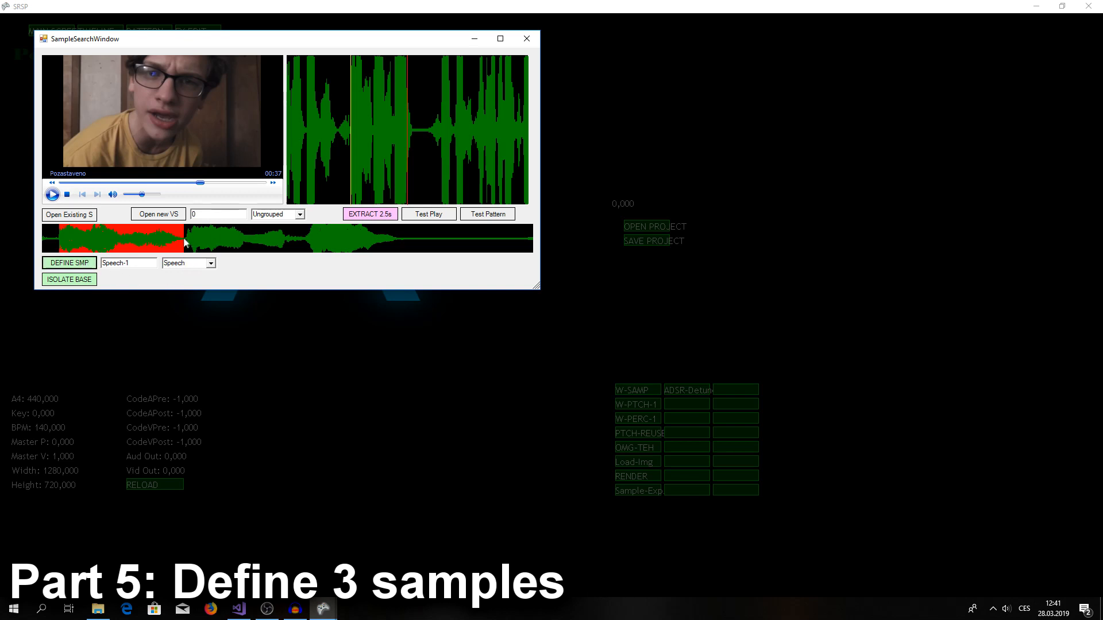
# Select the second sound burst, test its playback and define it as sample "Speech-2" in the Speech group
pyautogui.moveTo(191, 236); pyautogui.dragTo(302, 236)
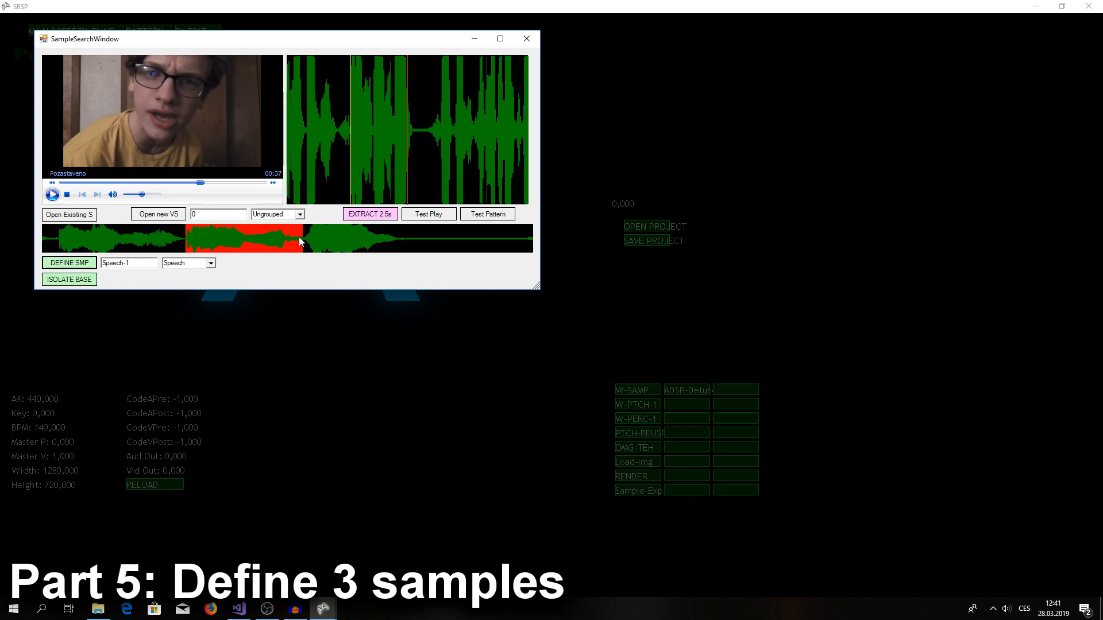
pyautogui.click(441, 217)
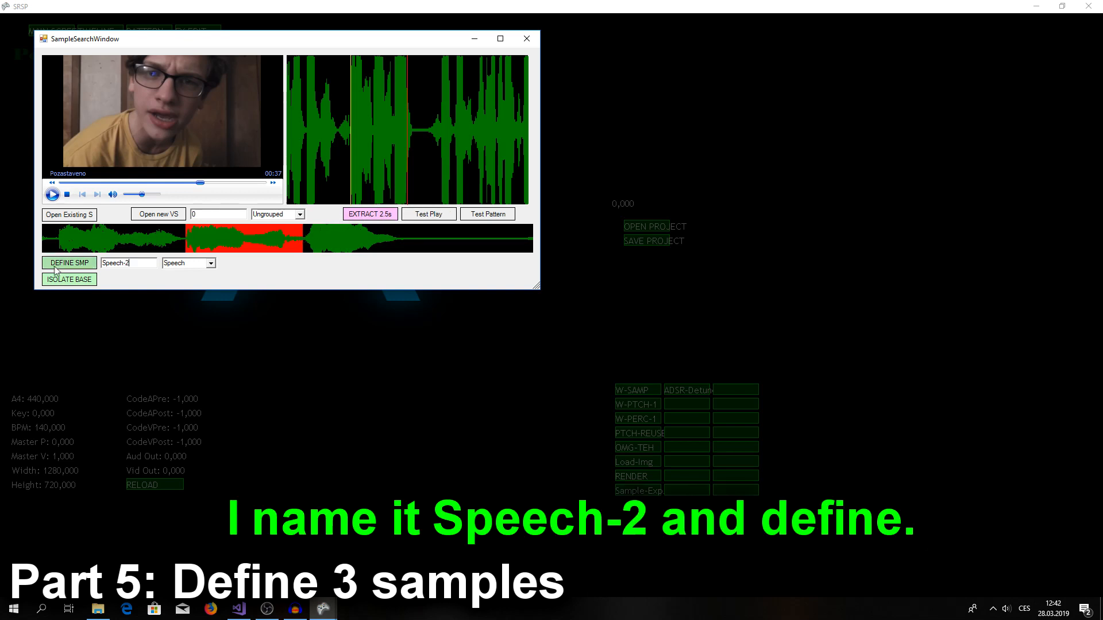
pyautogui.click(63, 266)
# Select the third sound burst with its tail, test its playback and define it as sample "Speech-3" in the Speech group
pyautogui.moveTo(310, 238); pyautogui.dragTo(492, 241)
pyautogui.click(425, 216)
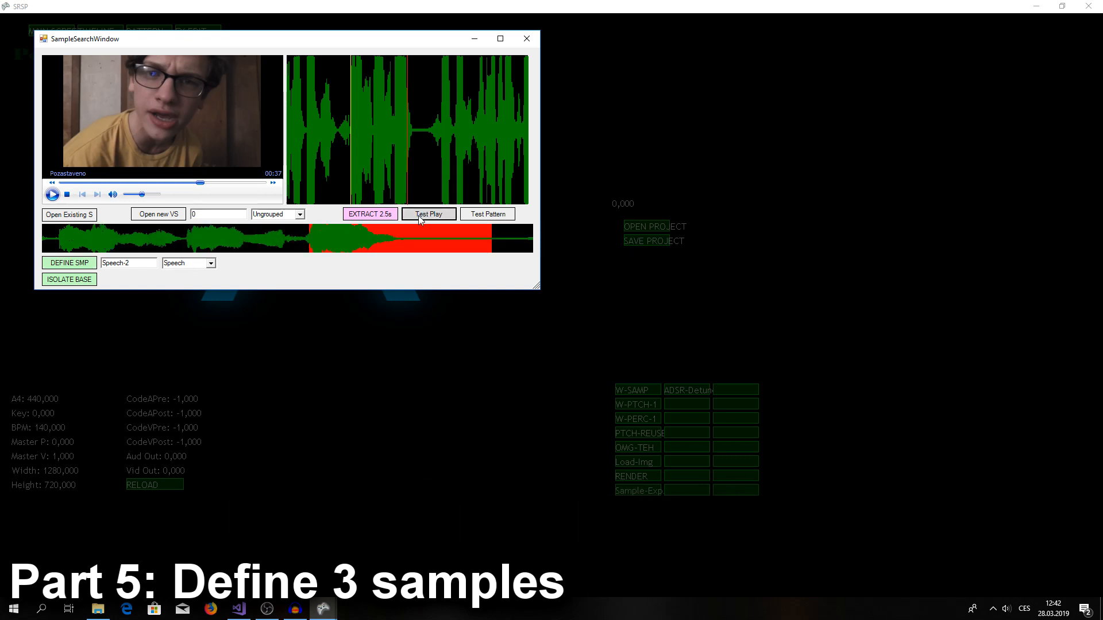
pyautogui.click(154, 266)
pyautogui.write('3')
pyautogui.click(73, 265)
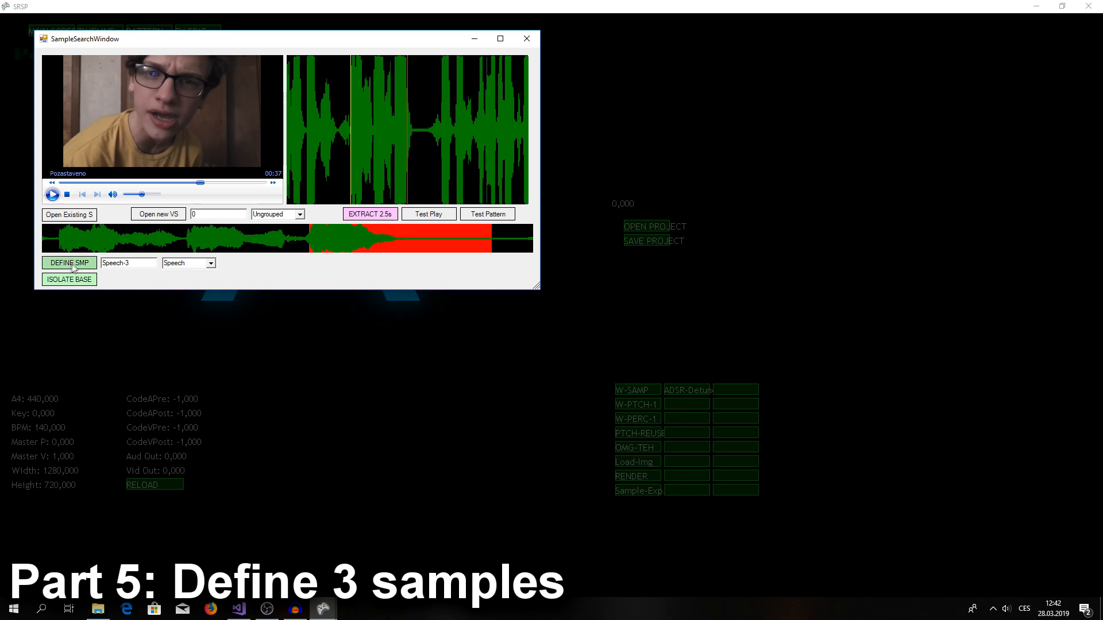
# Close the sample search window and check the three Speech samples in the timeline's sample list
pyautogui.click(527, 39)
pyautogui.click(122, 31)
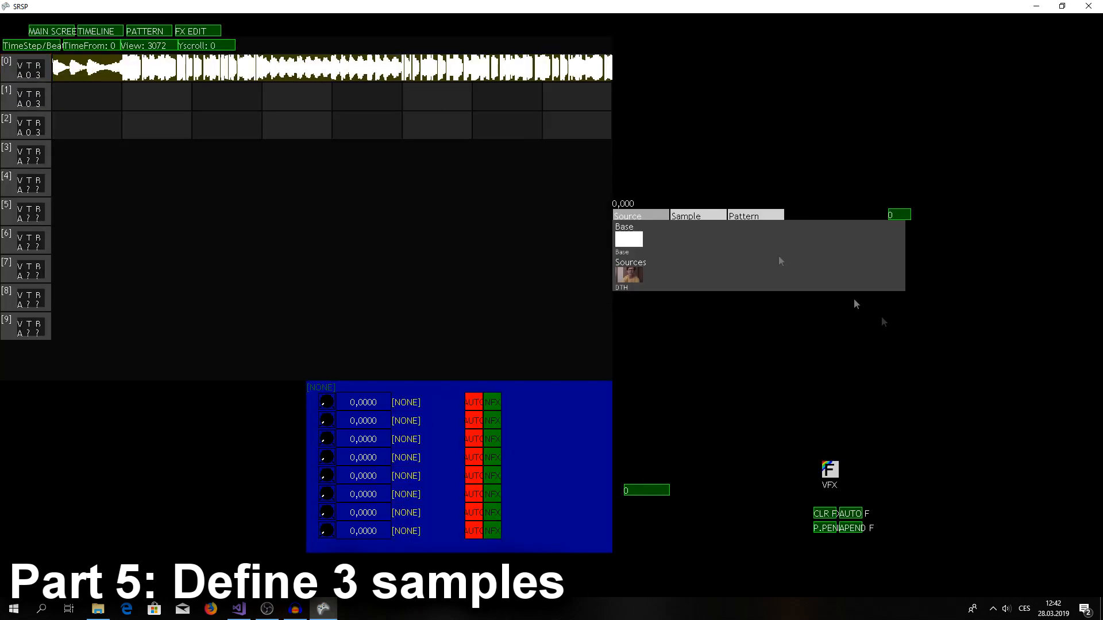
pyautogui.click(694, 216)
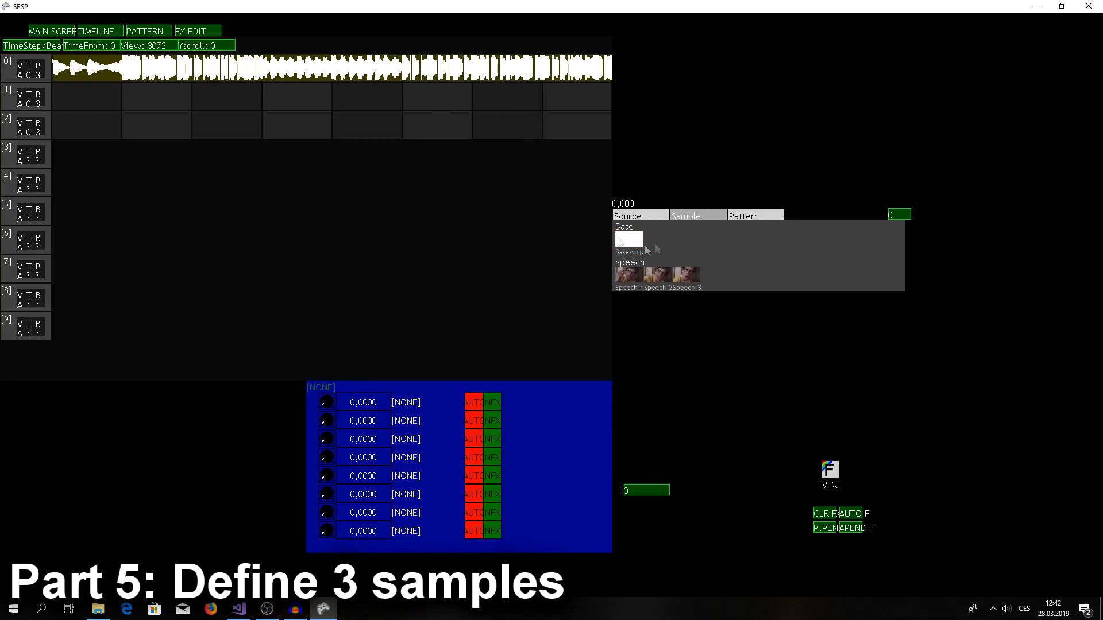
pyautogui.click(678, 283)
pyautogui.click(665, 290)
pyautogui.click(636, 266)
# Save the project into the SRS-tut-1 folder, and select the Speech-1 sample on the timeline screen
pyautogui.click(51, 32)
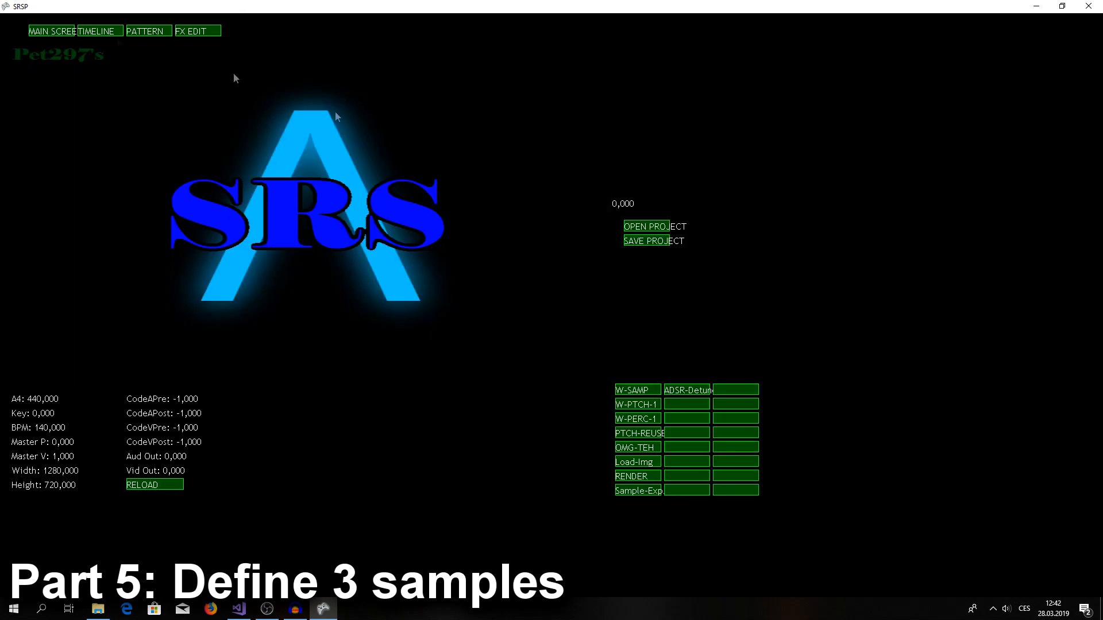
pyautogui.click(636, 240)
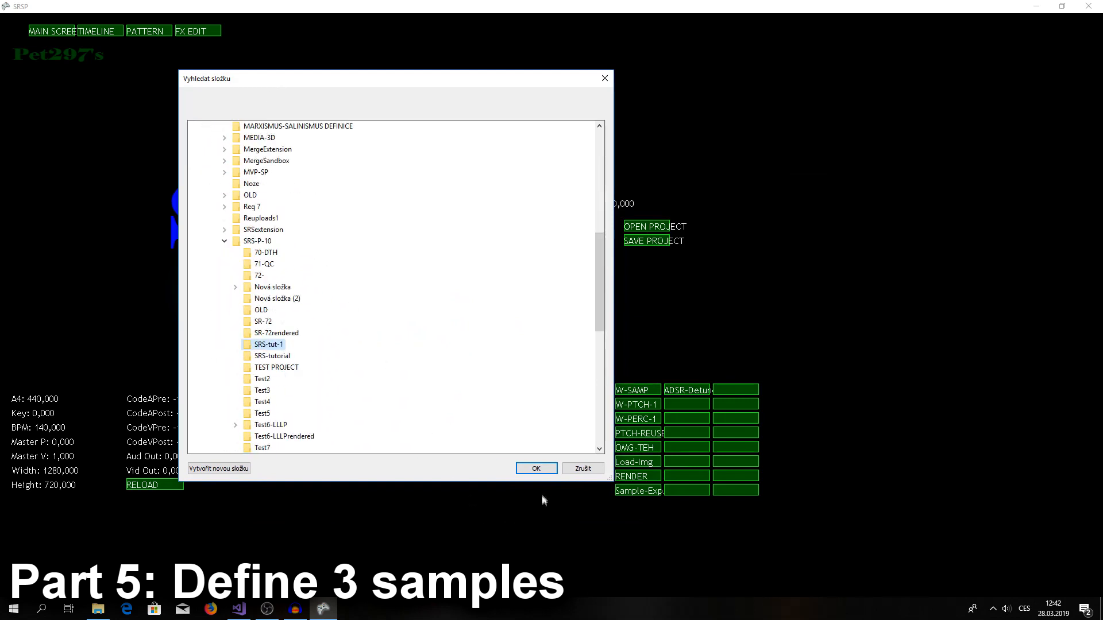
pyautogui.click(534, 469)
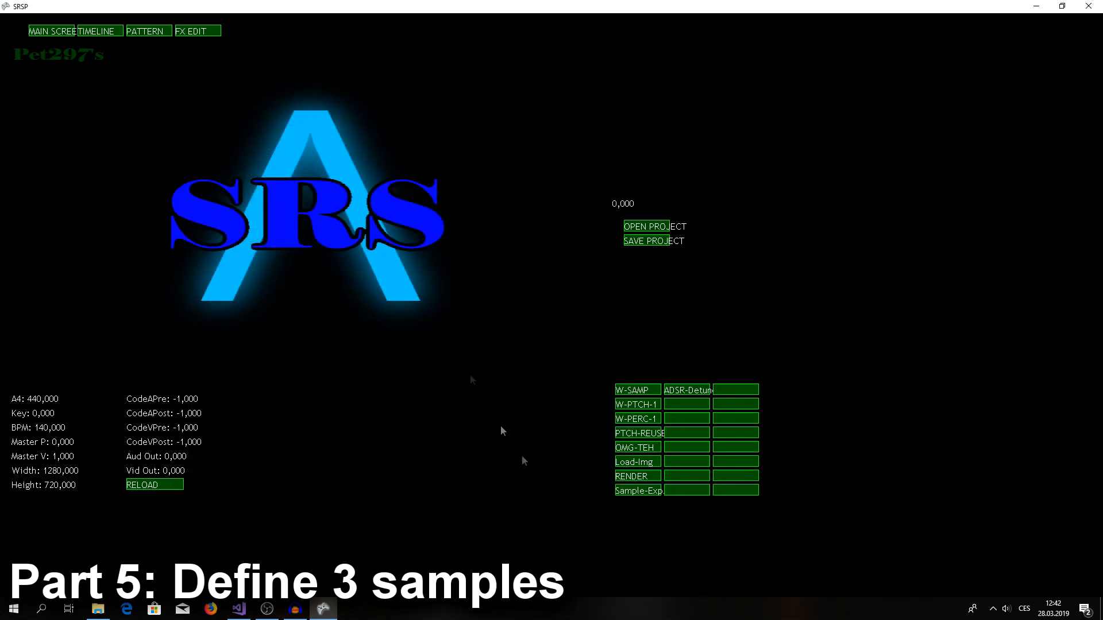
pyautogui.click(110, 33)
pyautogui.click(658, 275)
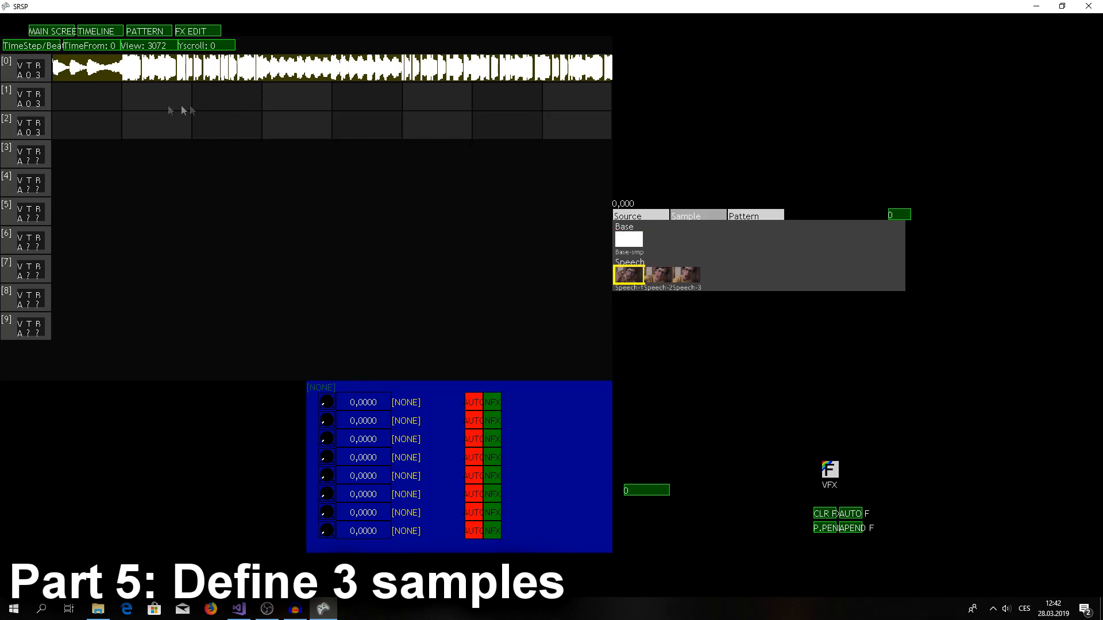
# Try placing Speech-1 on track 1 at the current coarse time step, and play it back
pyautogui.click(79, 100)
pyautogui.press('space')
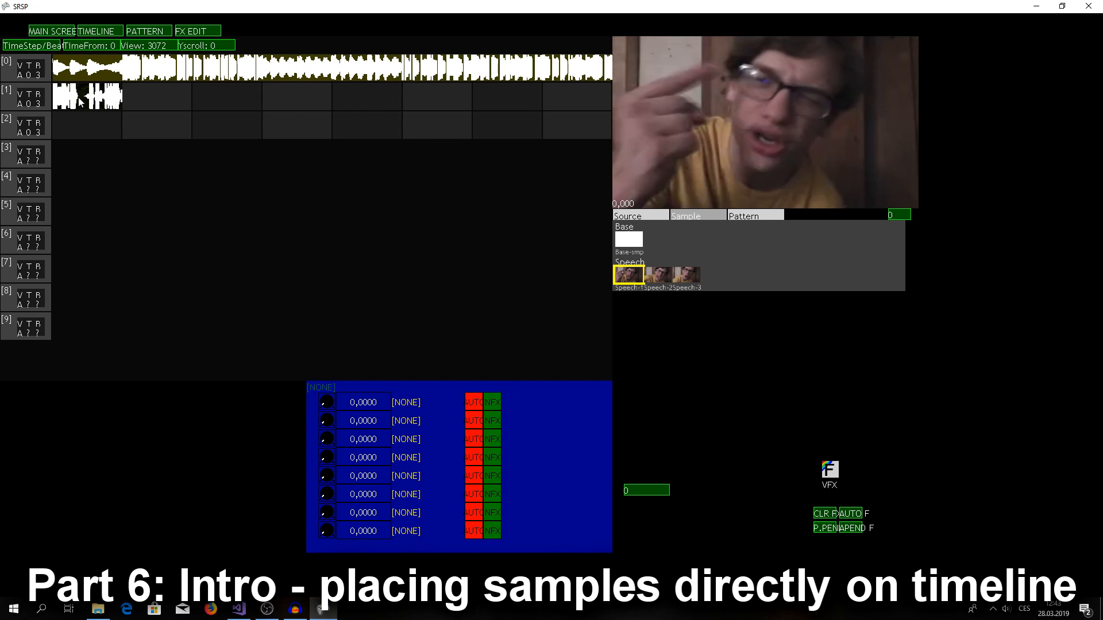
pyautogui.rightClick(98, 101)
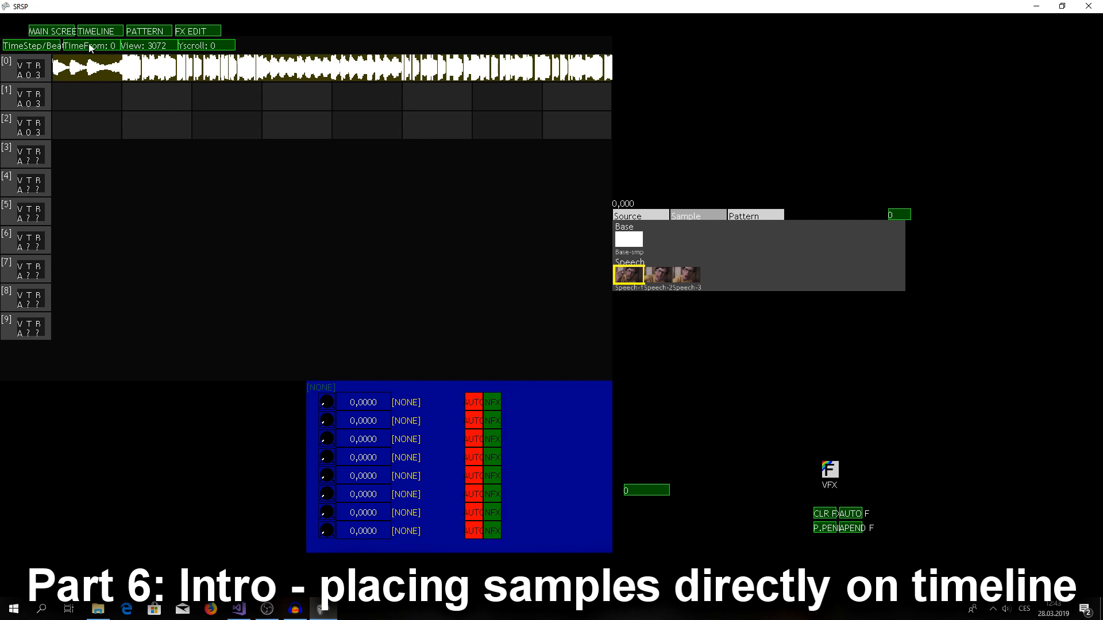
# Refine the timeline grid to a time step of 12 and set the view length to 768
pyautogui.click(40, 45)
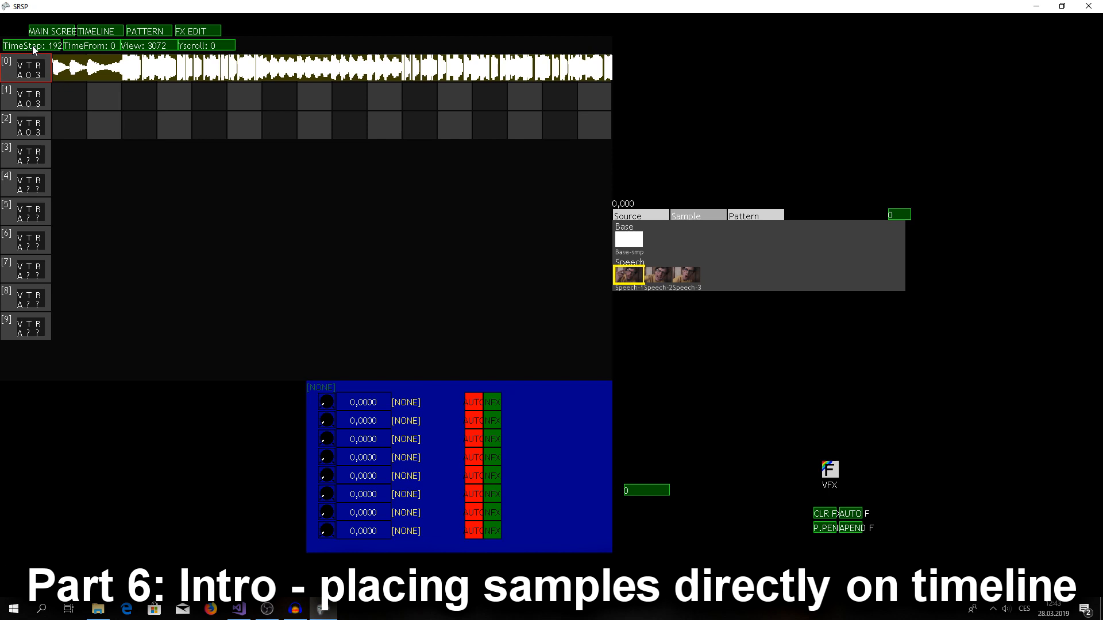
pyautogui.click(28, 44)
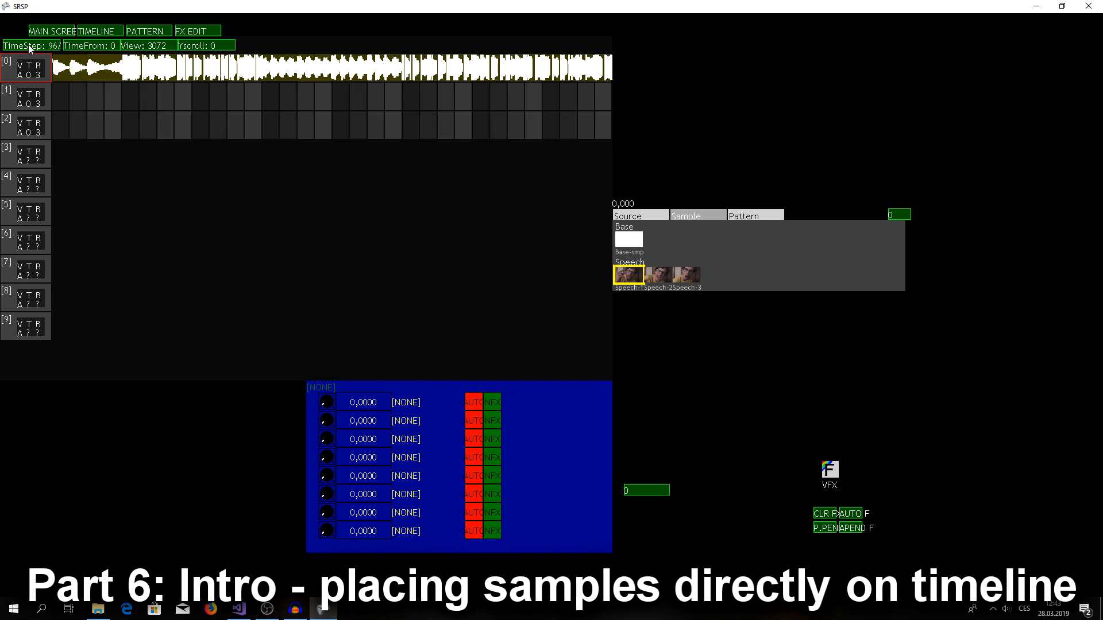
pyautogui.click(29, 44)
pyautogui.click(29, 44)
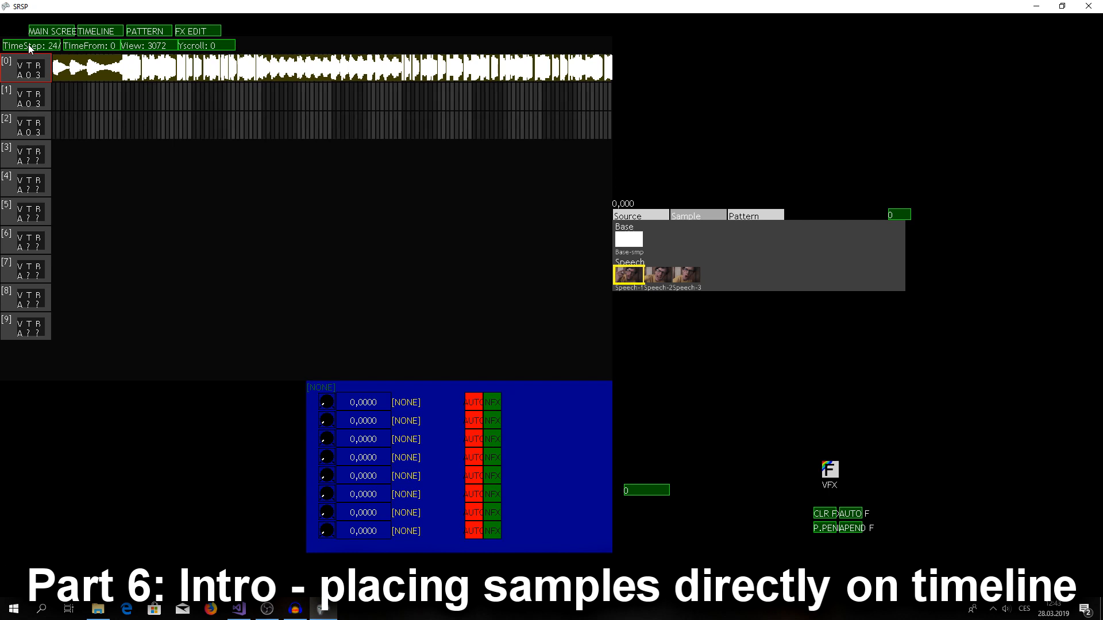
pyautogui.click(141, 45)
pyautogui.click(141, 45)
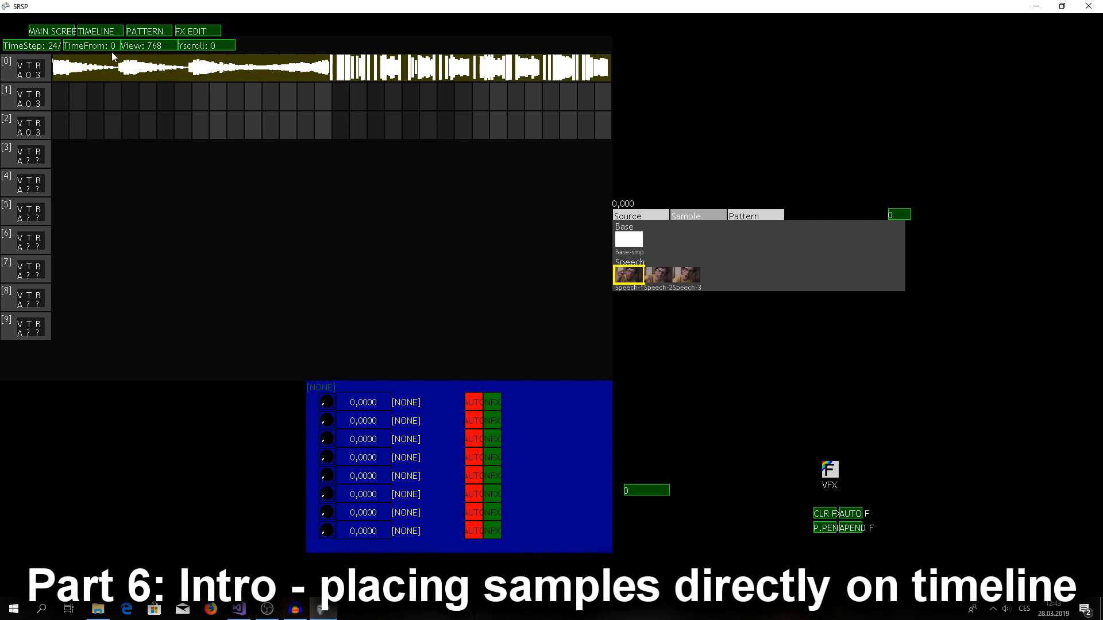
pyautogui.click(45, 46)
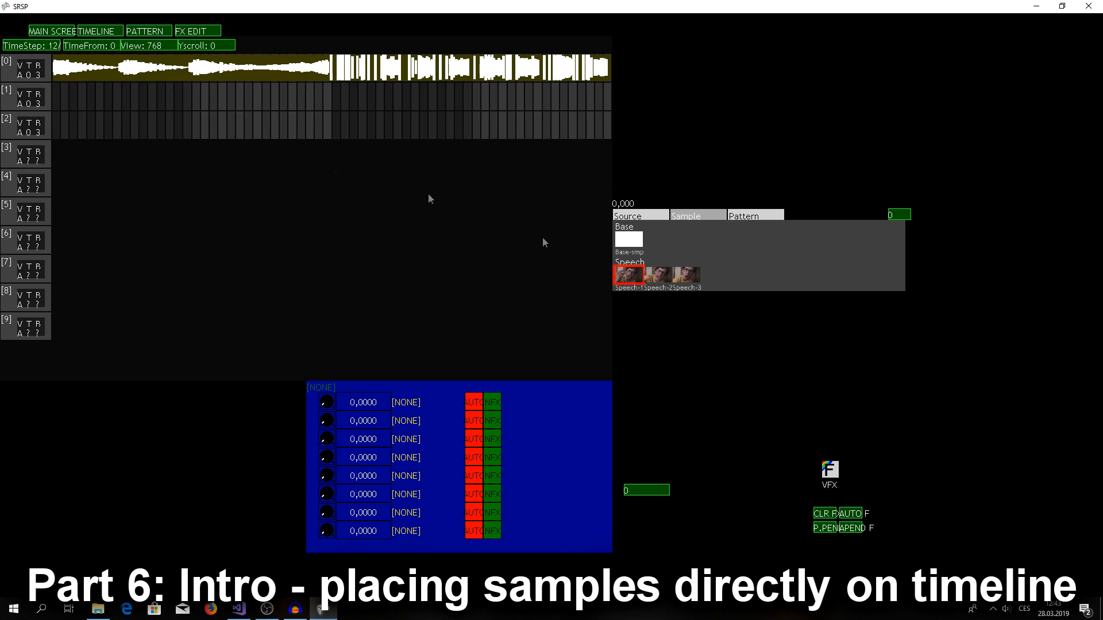
# Place Speech-1 at the start of track 1 and Speech-2 as a second clip, stretching them to about seven and eight grid cells
pyautogui.click(56, 98)
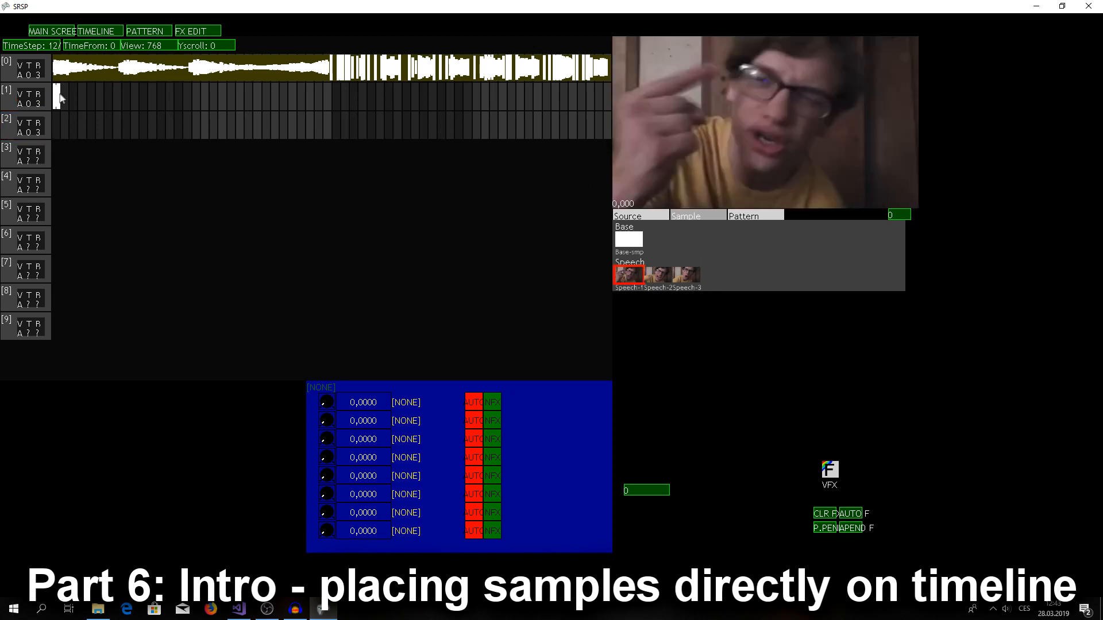
pyautogui.moveTo(60, 97); pyautogui.dragTo(113, 97)
pyautogui.click(657, 280)
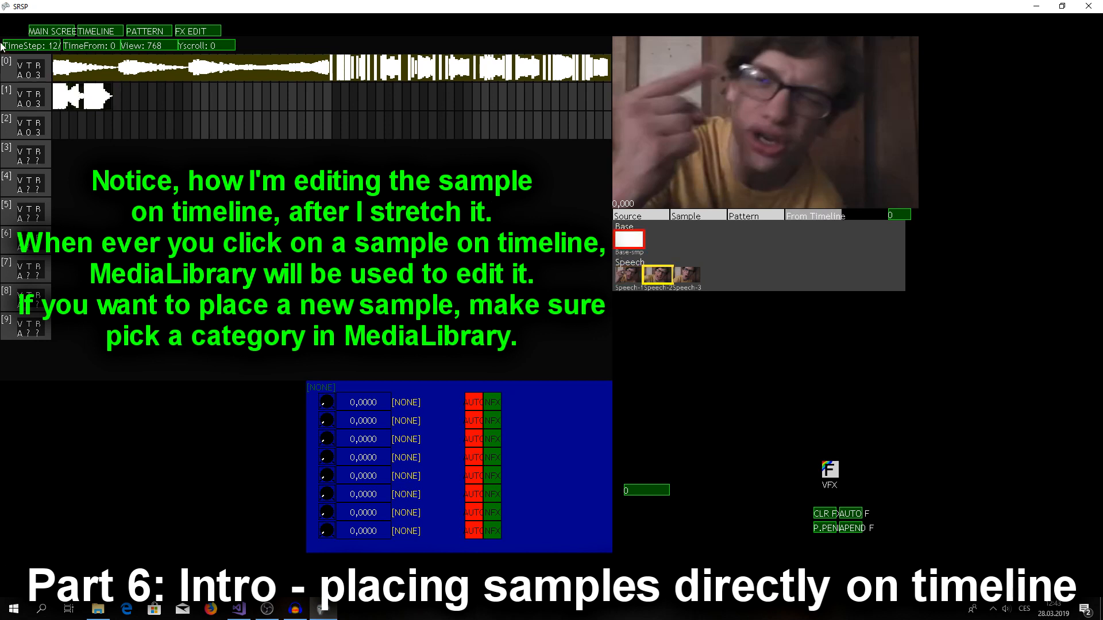
pyautogui.click(126, 98)
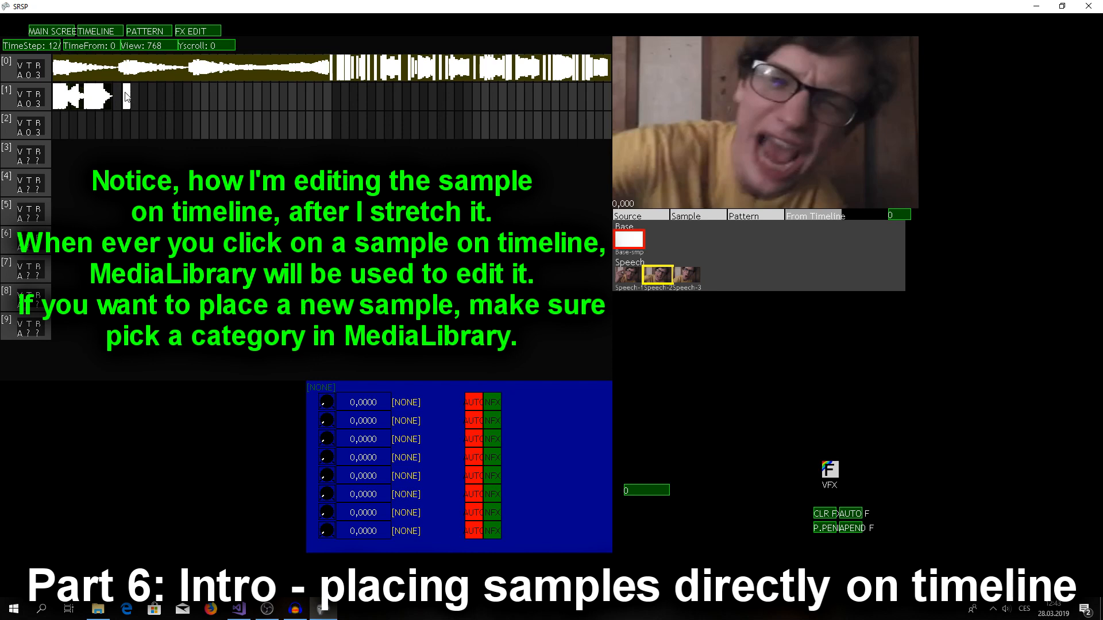
pyautogui.moveTo(127, 97); pyautogui.dragTo(194, 95)
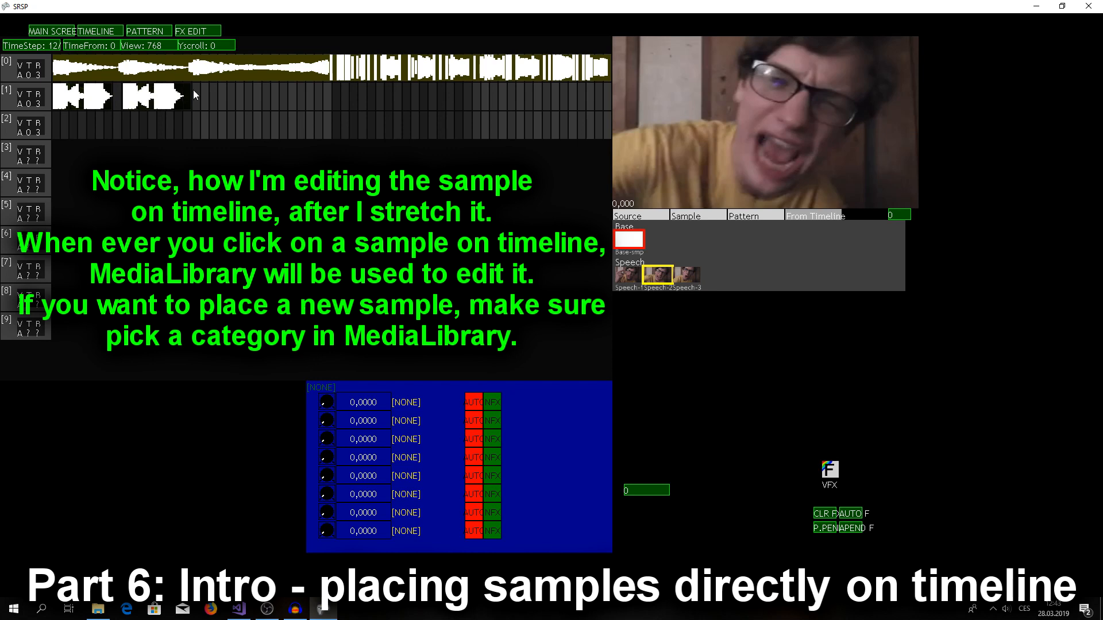
# Correct the sample assignments on track 1: Speech-1 for the first clip and Speech-2 for the second
pyautogui.click(691, 281)
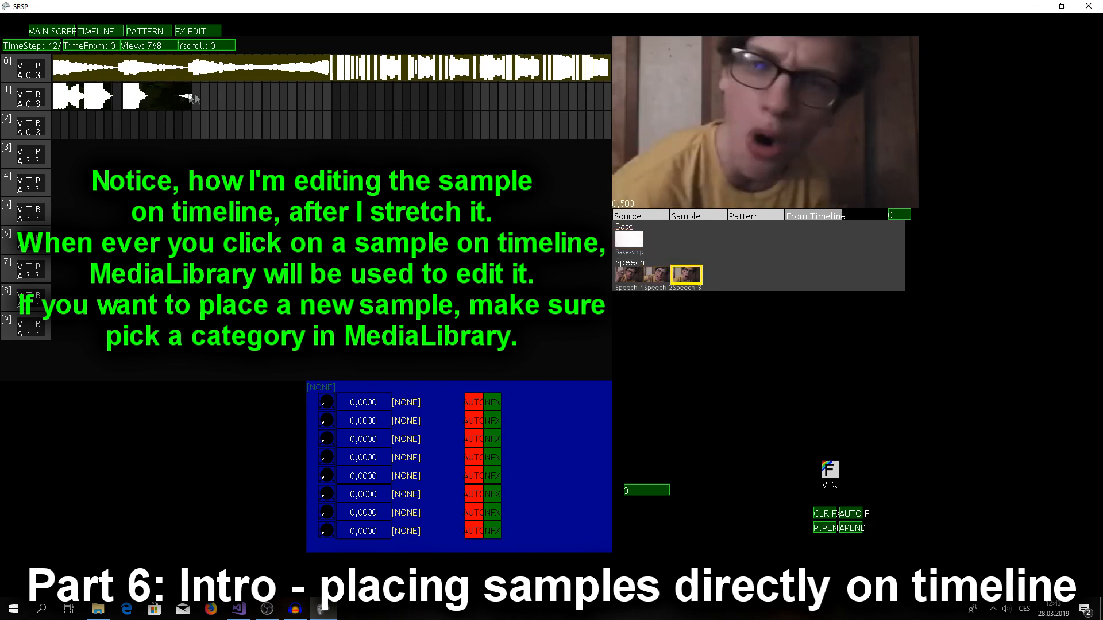
pyautogui.click(139, 89)
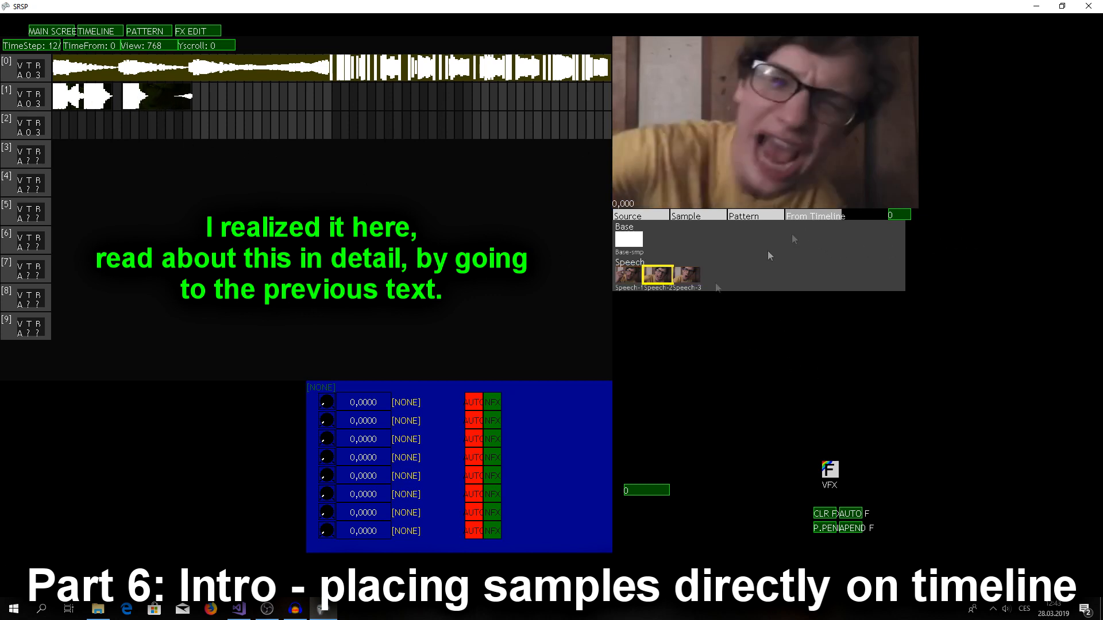
pyautogui.click(629, 278)
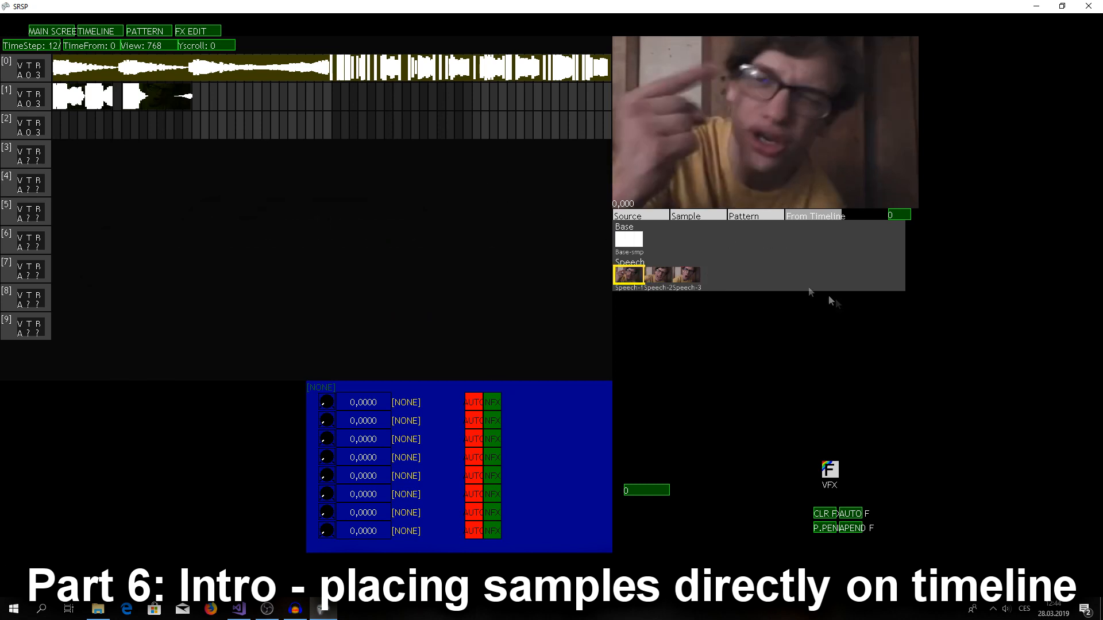
pyautogui.click(143, 108)
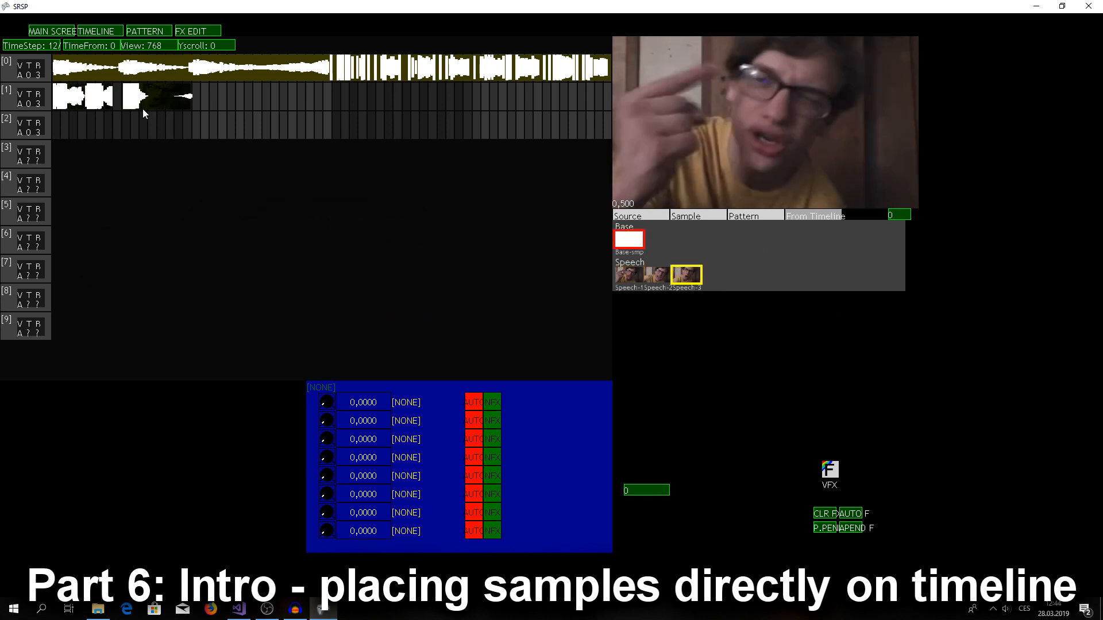
pyautogui.click(661, 278)
# Place Speech-3 as a new third clip on track 1 and stretch it to about eight grid cells
pyautogui.click(698, 218)
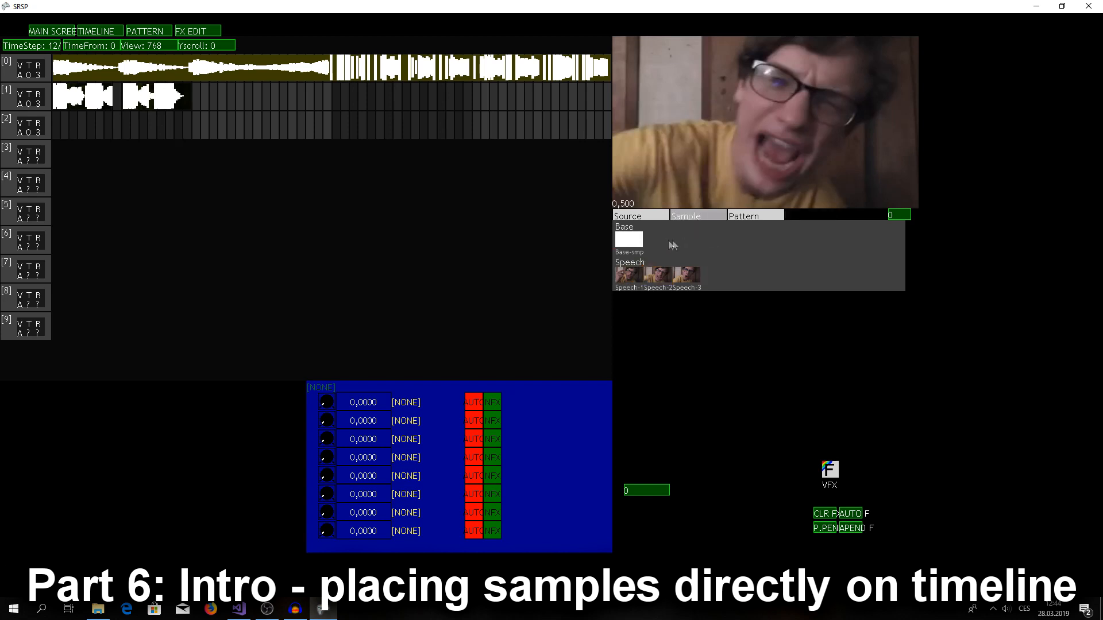
pyautogui.click(687, 275)
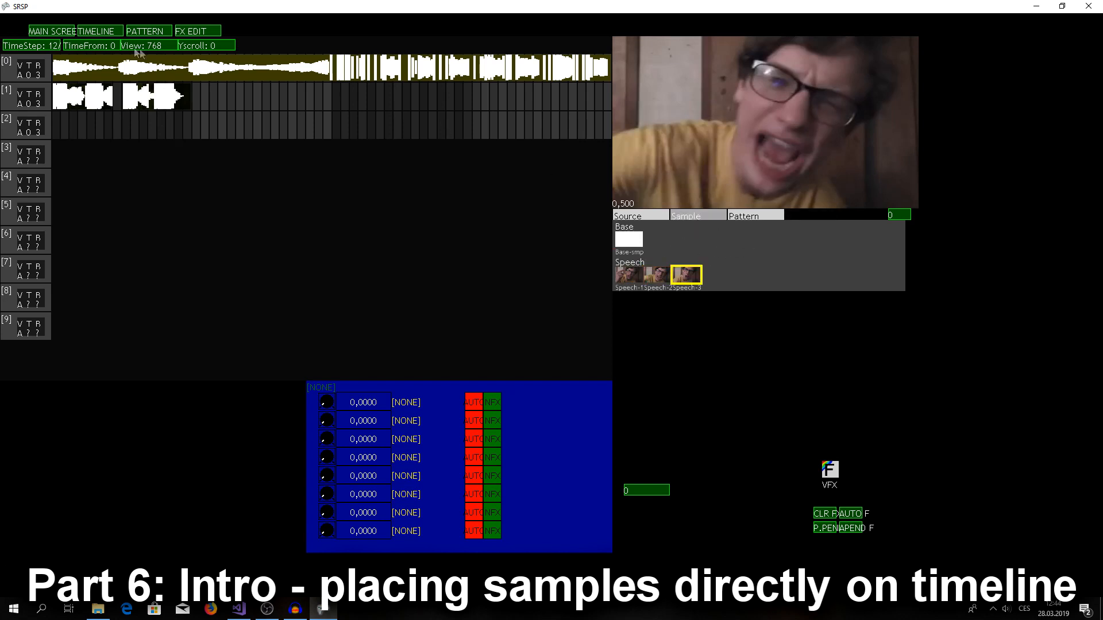
pyautogui.click(196, 95)
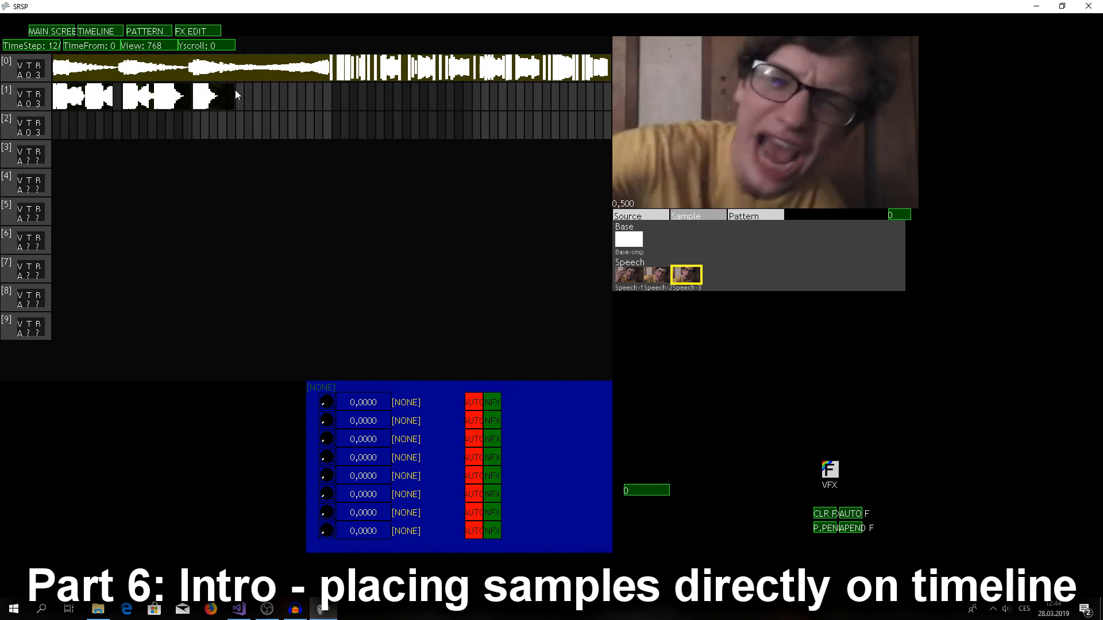
pyautogui.click(261, 91)
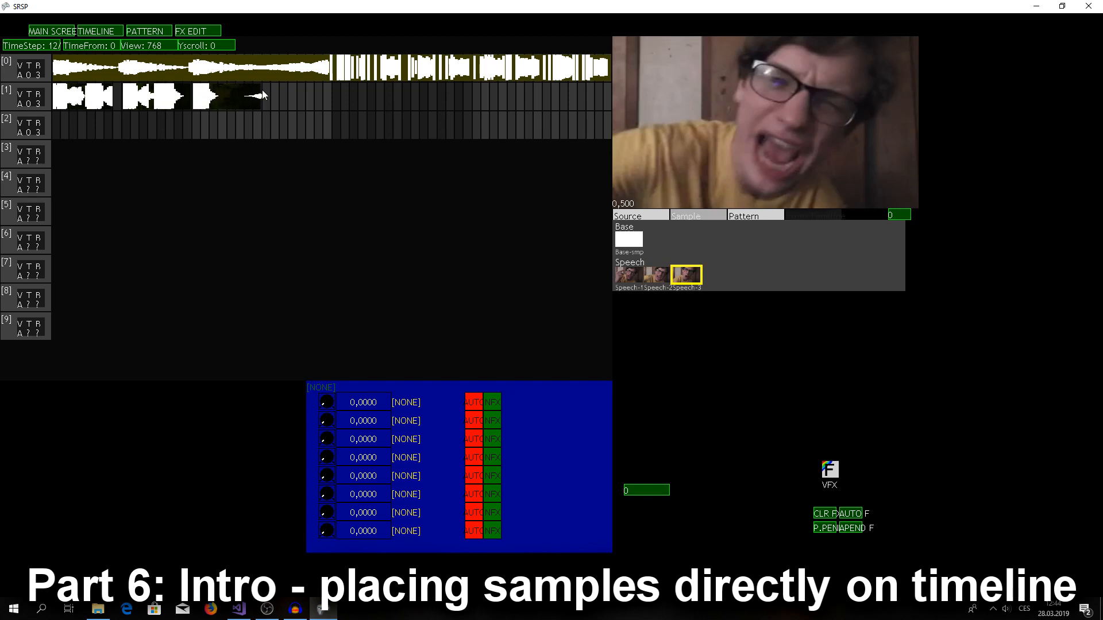
# Shorten the speech clips on track 1, using a time step of 6 for finer trimming, and play them back
pyautogui.click(86, 92)
pyautogui.click(730, 103)
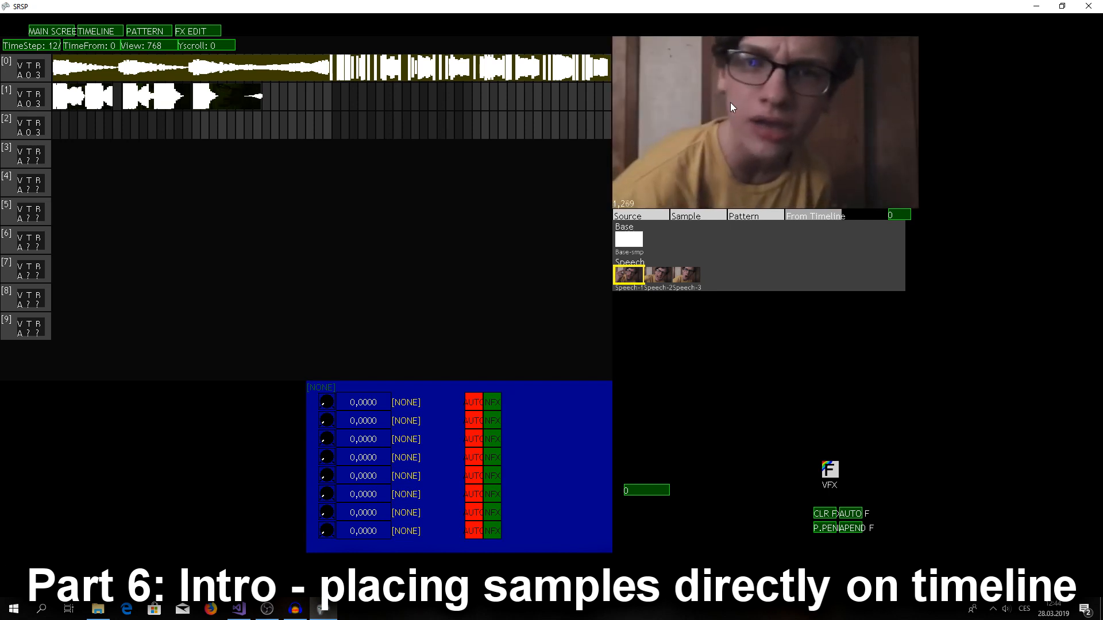
pyautogui.moveTo(109, 96); pyautogui.dragTo(77, 96)
pyautogui.scroll(-1, 80, 97)
pyautogui.click(700, 89)
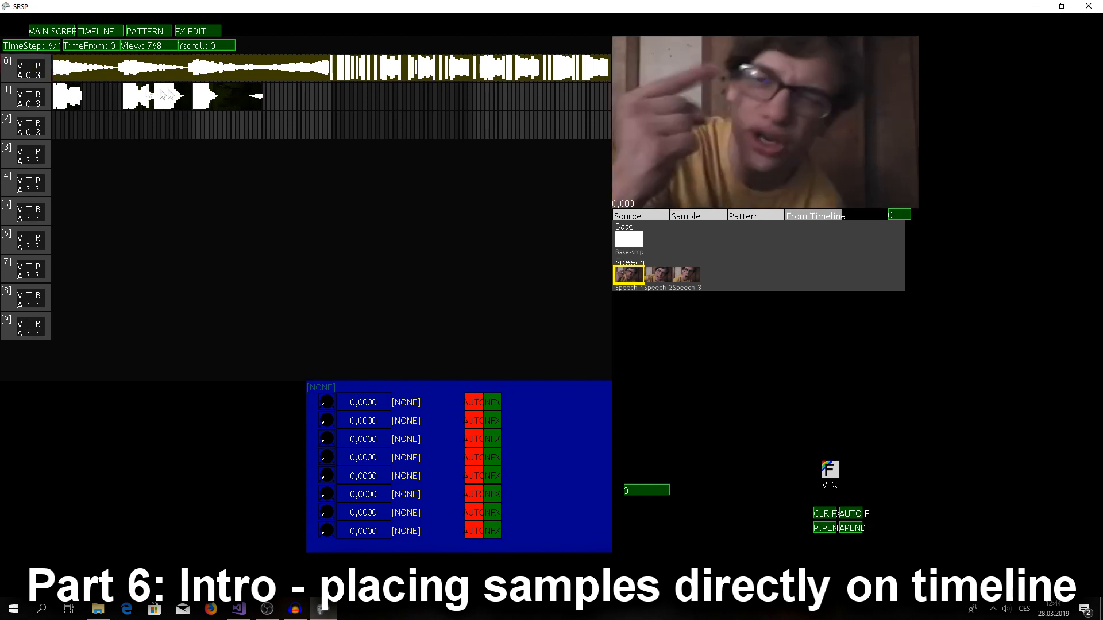
pyautogui.click(776, 125)
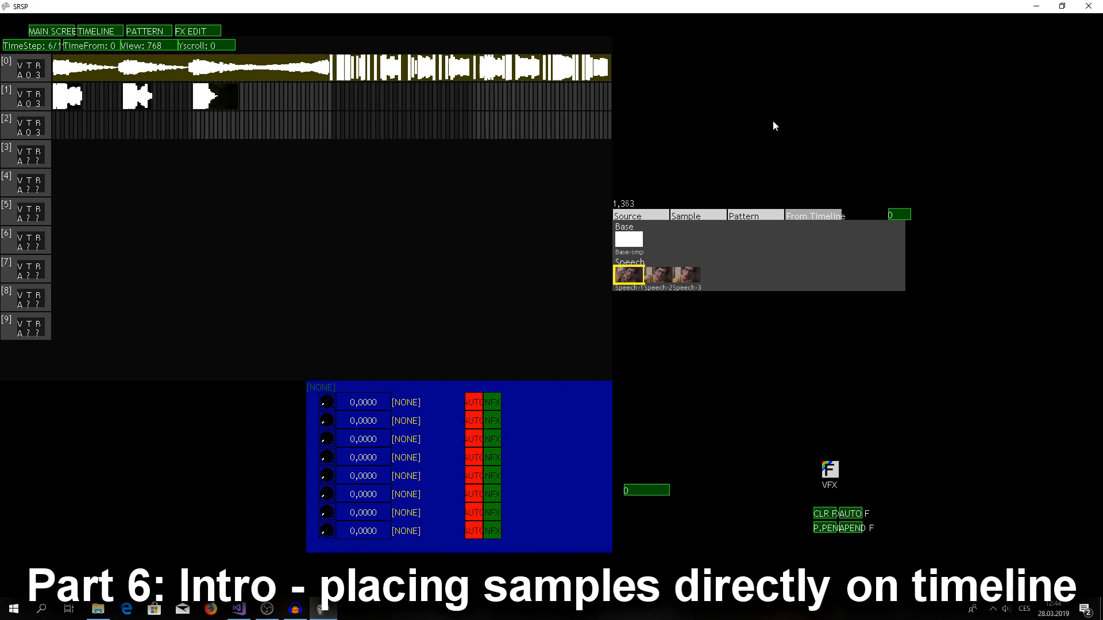
pyautogui.click(773, 121)
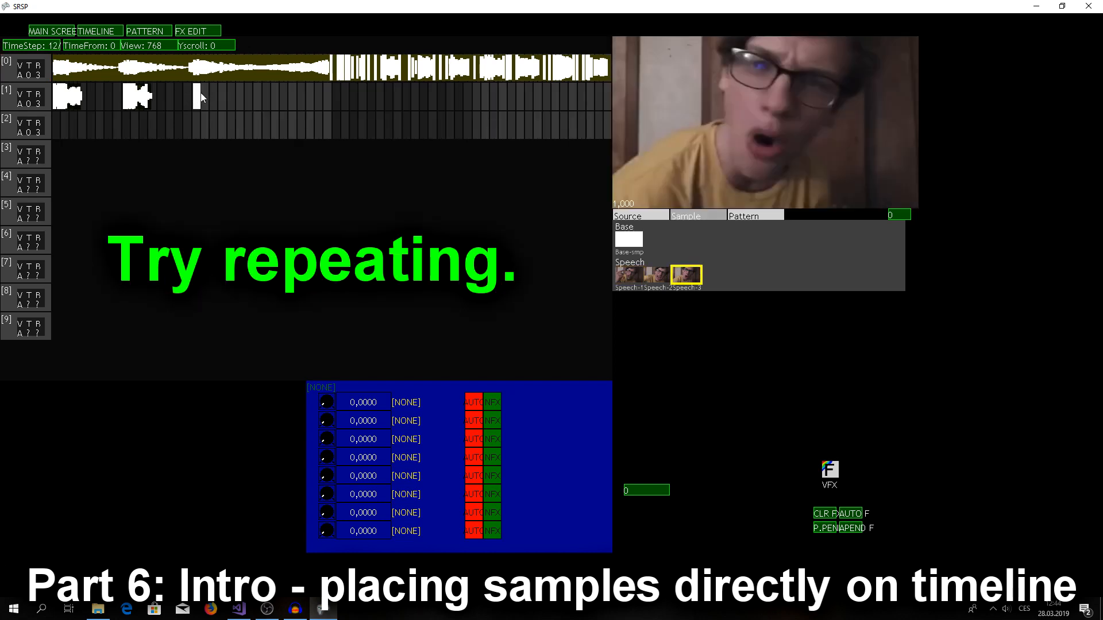
# Stretch the third clip to about three cells and add short repeated clips behind it on track 1 to finish the intro
pyautogui.click(224, 95)
pyautogui.rightClick(224, 93)
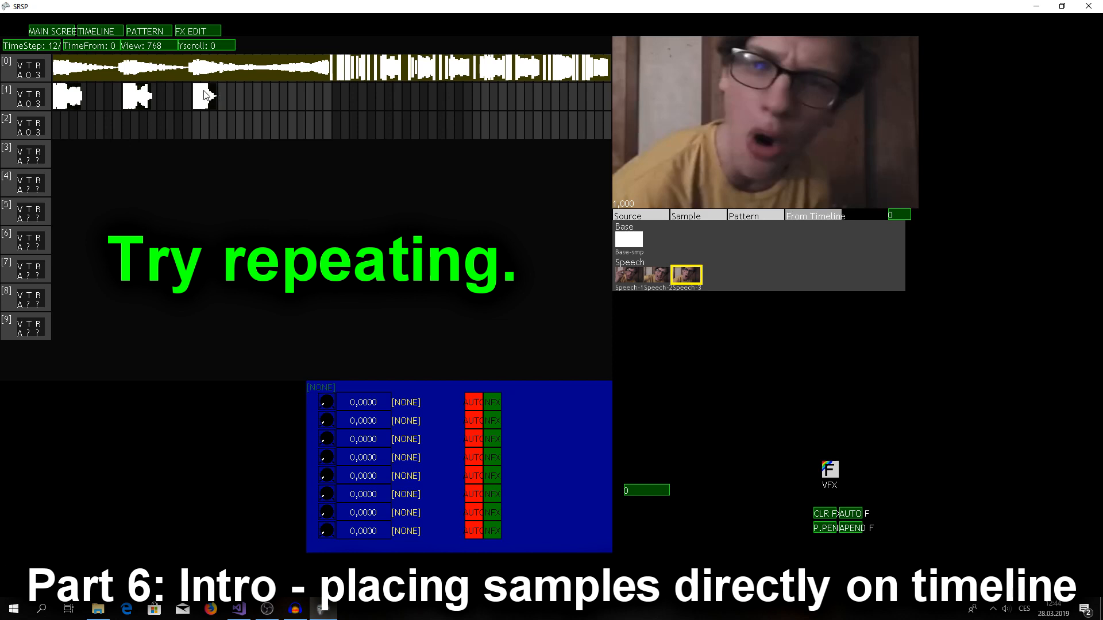
pyautogui.moveTo(233, 93); pyautogui.dragTo(254, 90)
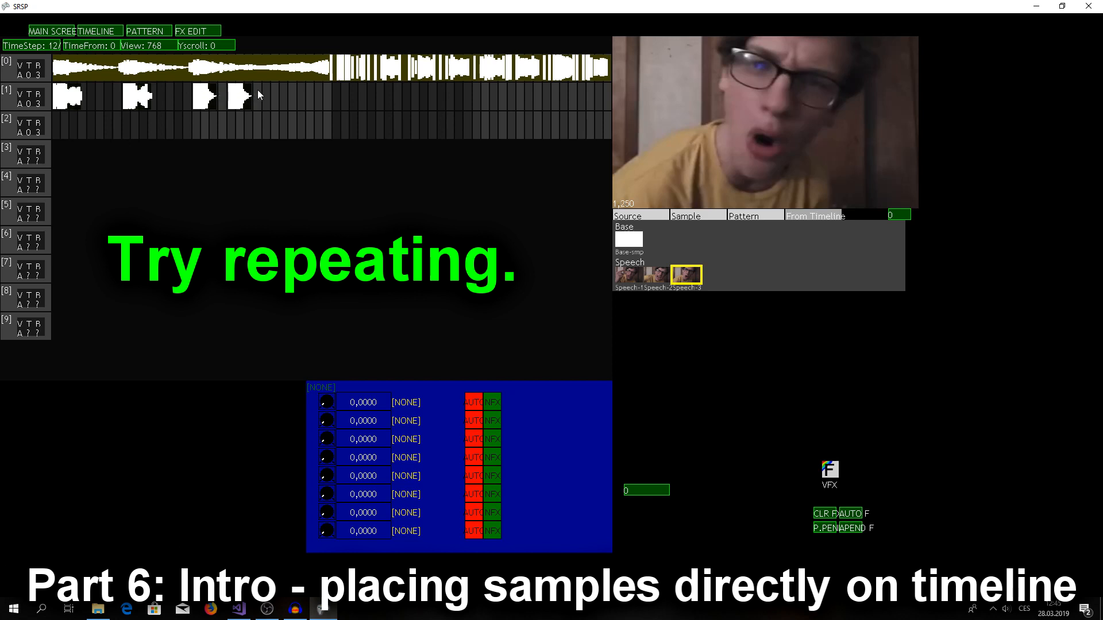
pyautogui.click(241, 97)
pyautogui.click(249, 96)
pyautogui.moveTo(248, 95); pyautogui.dragTo(261, 96)
pyautogui.click(267, 97)
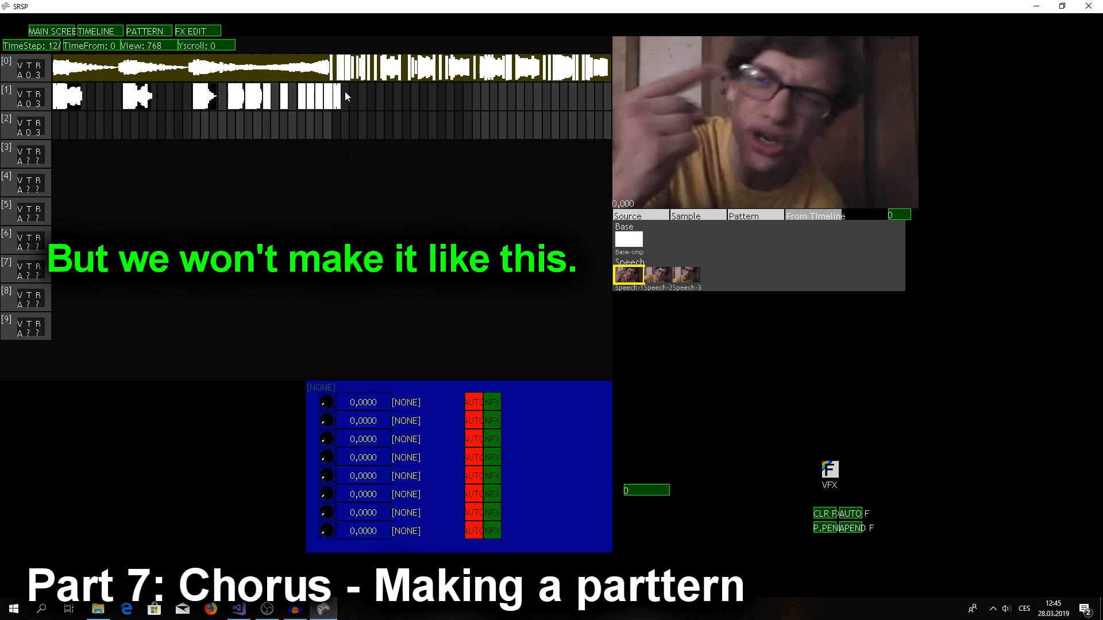
pyautogui.click(371, 96)
pyautogui.click(400, 97)
pyautogui.click(407, 97)
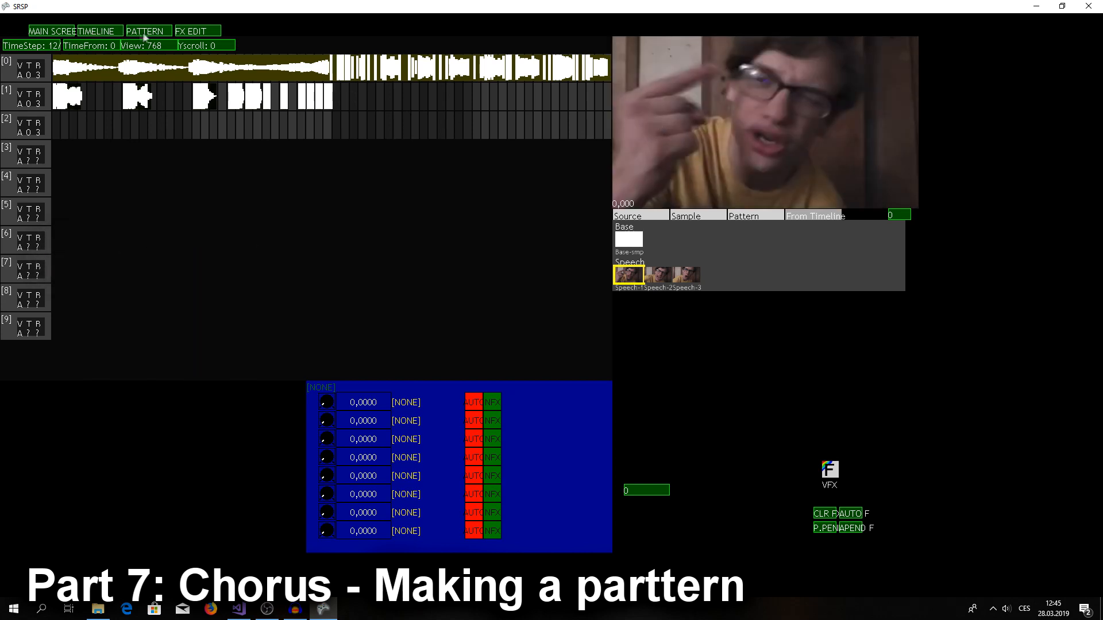
# Create a pattern named Chorus1 in a new group SamplePat and open it for editing
pyautogui.click(149, 33)
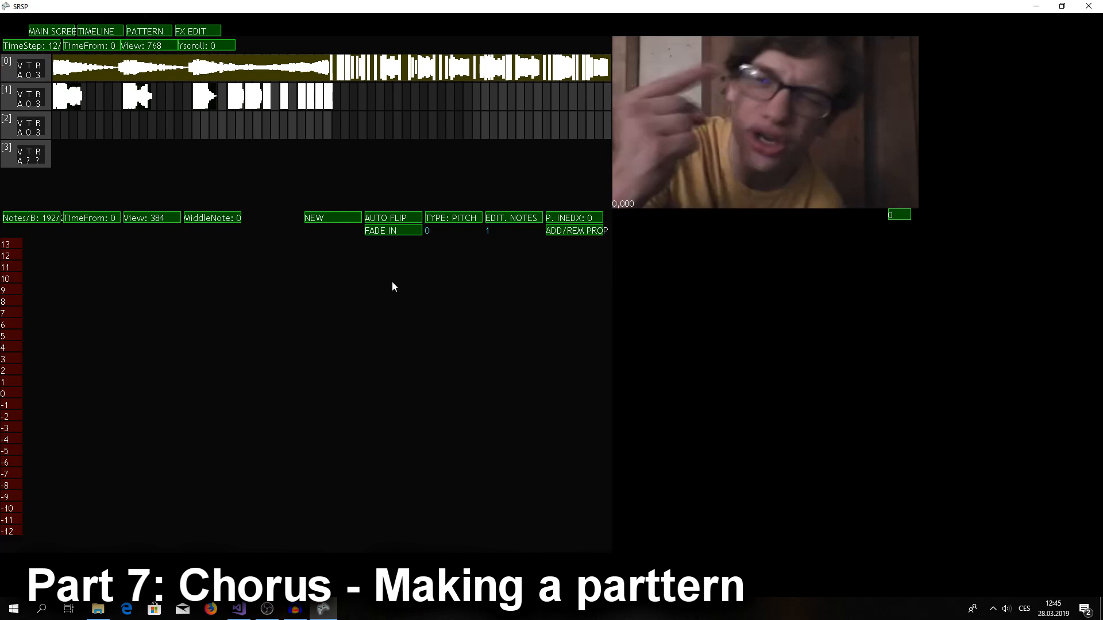
pyautogui.click(330, 219)
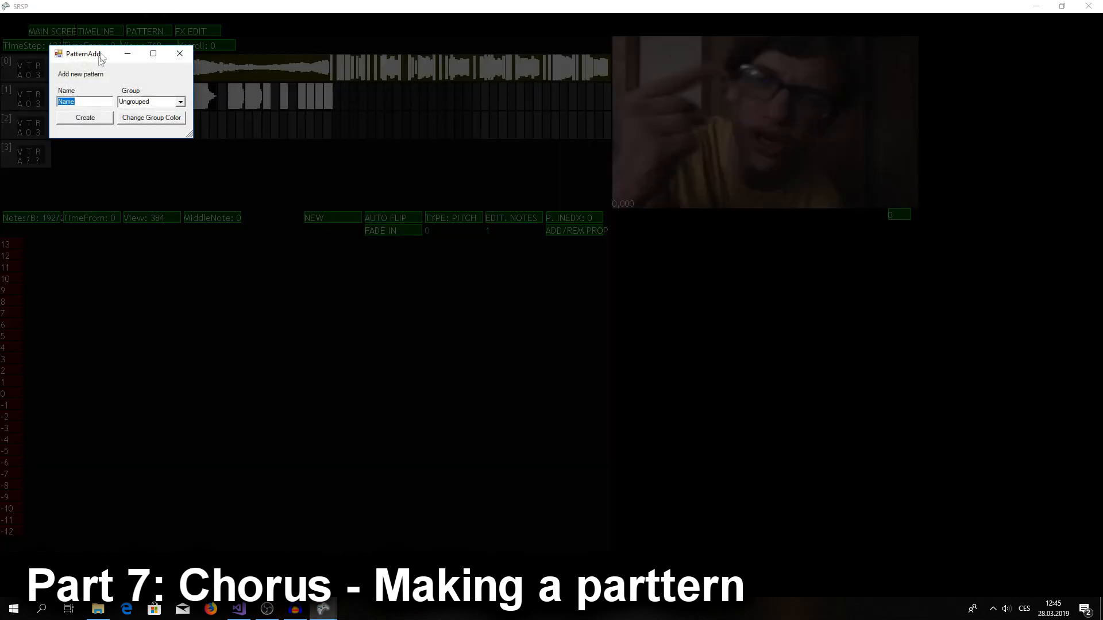
pyautogui.moveTo(101, 52); pyautogui.dragTo(269, 296)
pyautogui.click(326, 341)
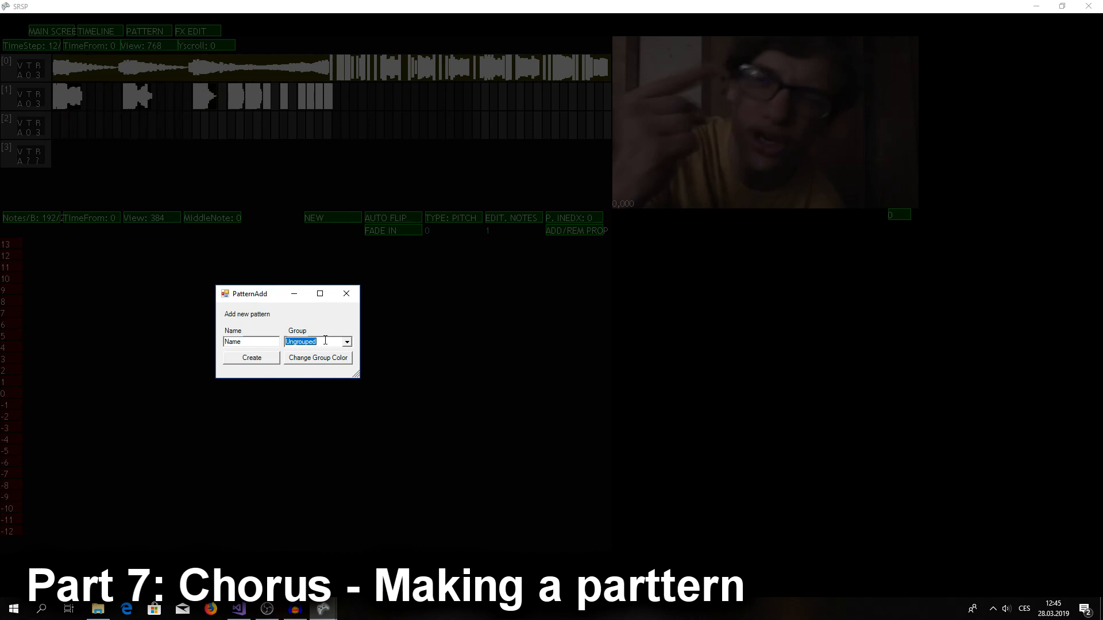
pyautogui.write('SamplePat')
pyautogui.click(242, 343)
pyautogui.click(252, 357)
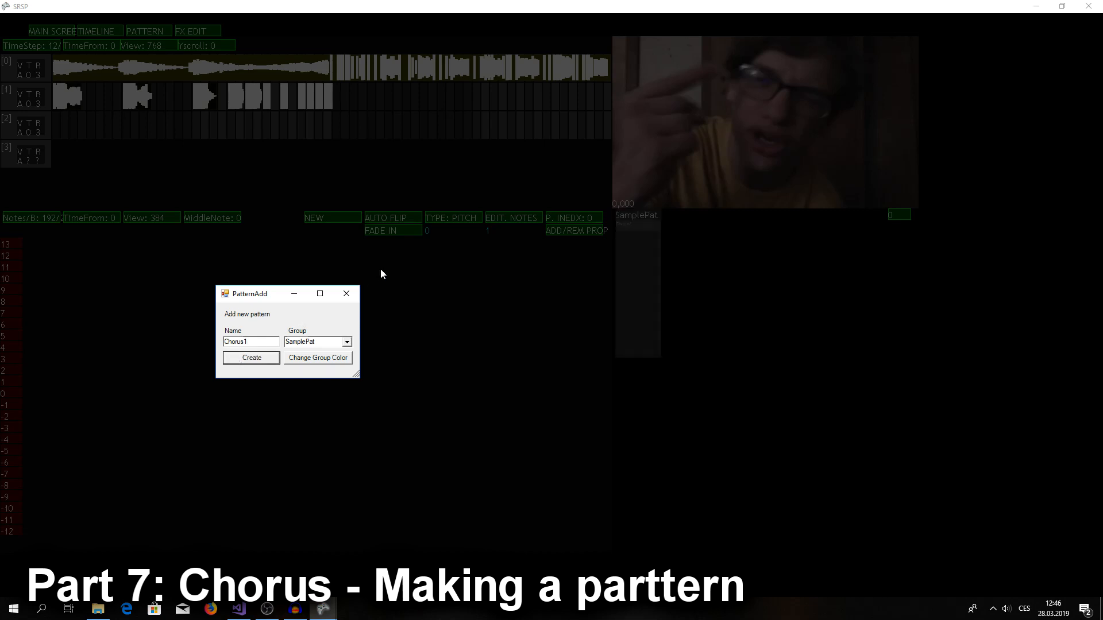
pyautogui.click(346, 293)
pyautogui.click(632, 227)
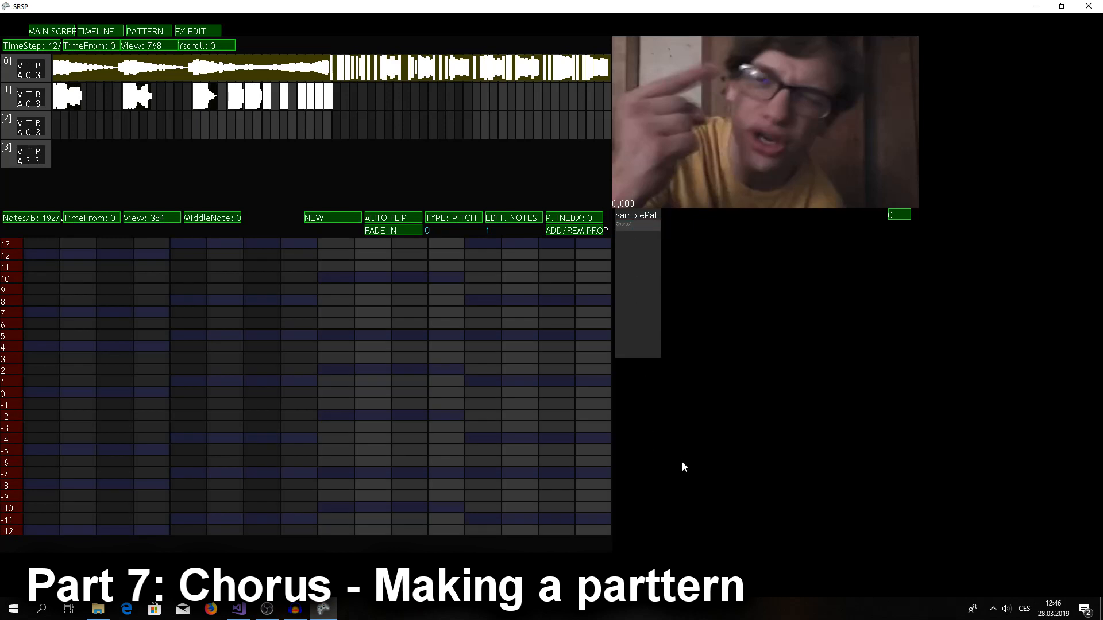
# Refine the Chorus1 note grid to half the column width and set the pattern type to Sample
pyautogui.scroll(2, 33, 225)
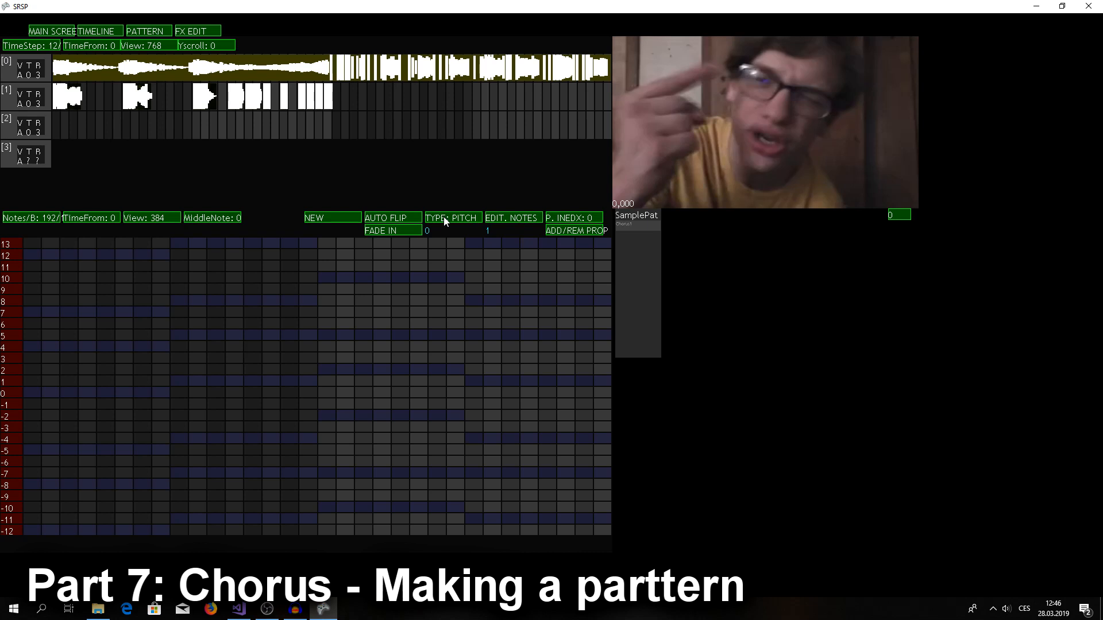
pyautogui.click(444, 220)
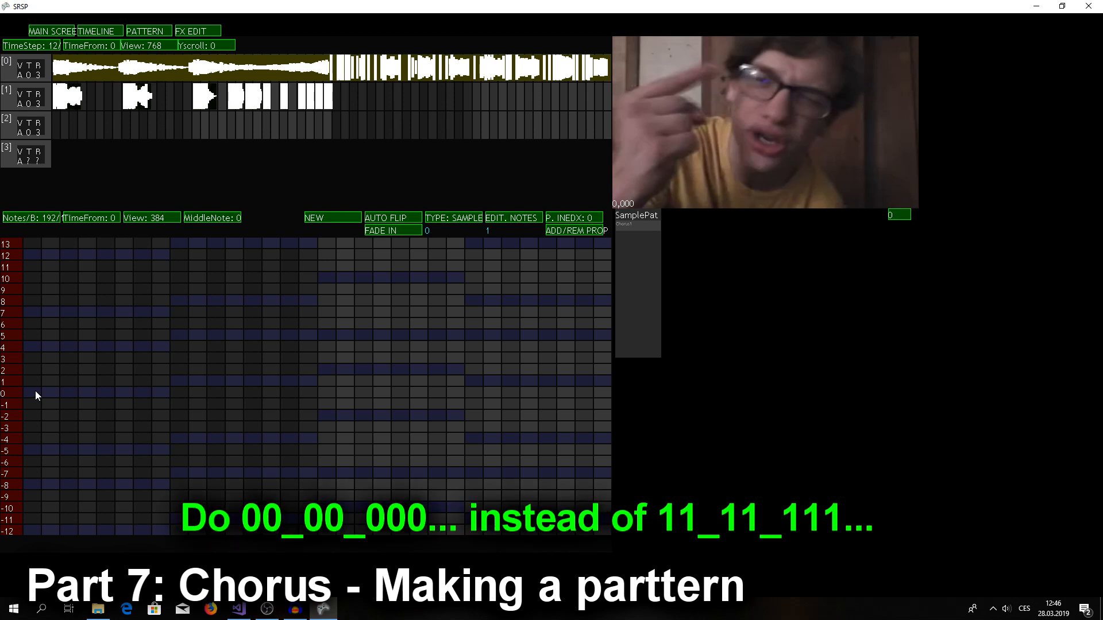
pyautogui.click(15, 396)
pyautogui.click(12, 384)
pyautogui.click(7, 290)
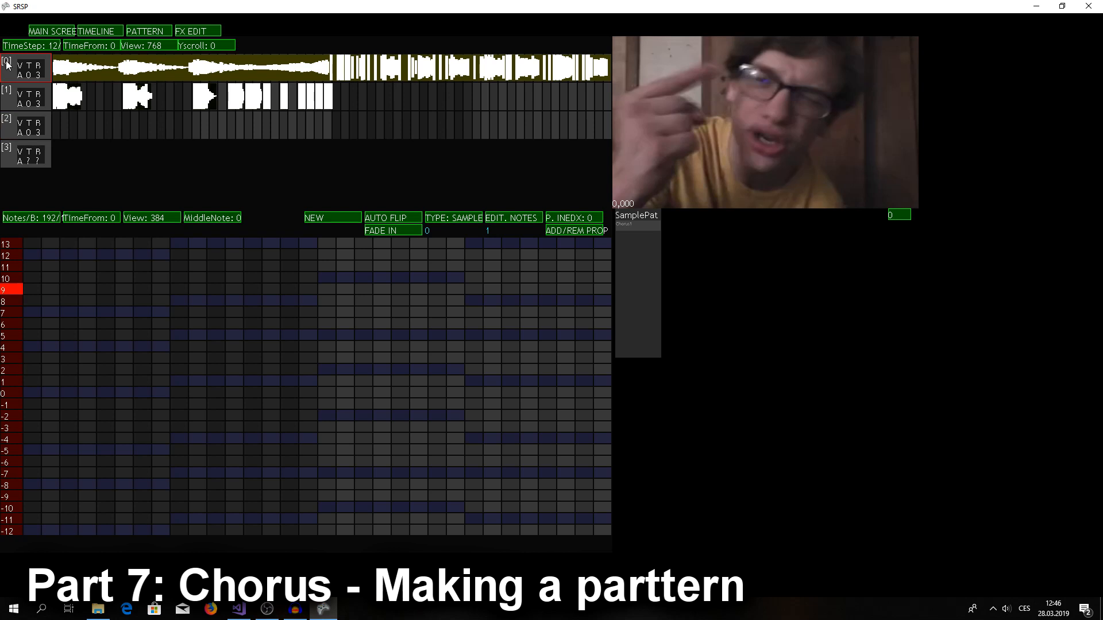
# Enter the first half of the Chorus1 rhythm on row 0, with notes in columns 1, 2, 4, 5, 7, 8, 9, 11, 13, 15 and 16
pyautogui.click(32, 393)
pyautogui.click(50, 393)
pyautogui.click(87, 393)
pyautogui.click(106, 393)
pyautogui.click(142, 393)
pyautogui.click(161, 393)
pyautogui.click(179, 392)
pyautogui.click(216, 393)
pyautogui.click(253, 393)
pyautogui.click(290, 393)
pyautogui.click(308, 393)
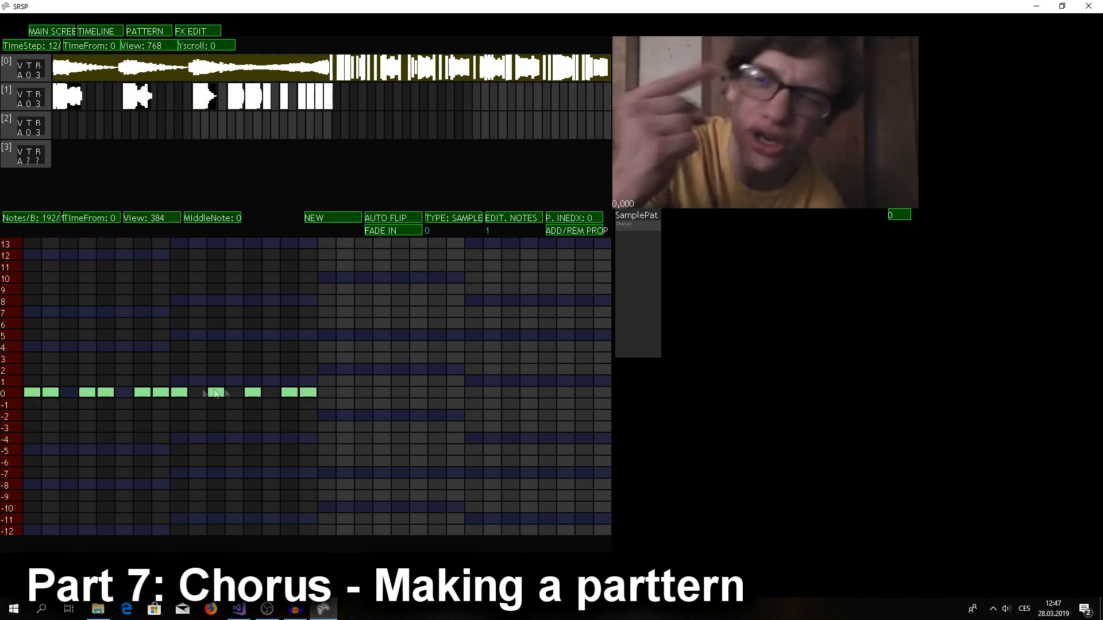
# Add row 1 notes in columns 17, 18, 19, 21, 23, 24, 25, 27, 28, 29 and 31, and auto-flip the pattern's notes
pyautogui.click(327, 381)
pyautogui.click(345, 381)
pyautogui.click(364, 381)
pyautogui.click(400, 381)
pyautogui.click(437, 380)
pyautogui.click(456, 380)
pyautogui.click(474, 381)
pyautogui.click(511, 381)
pyautogui.click(529, 381)
pyautogui.click(548, 380)
pyautogui.click(585, 381)
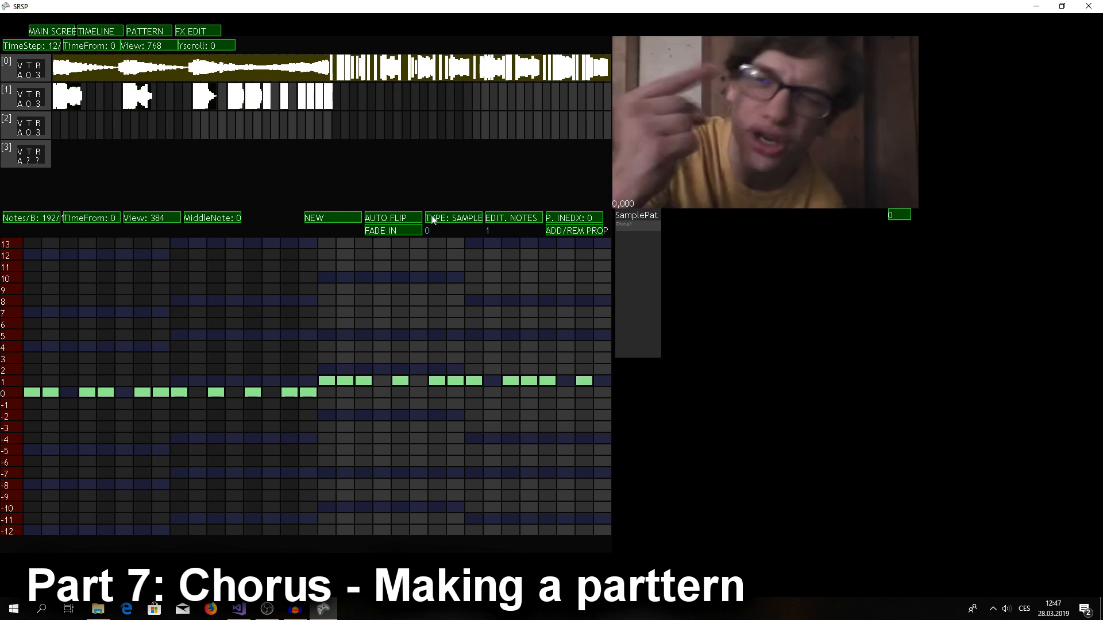
pyautogui.click(387, 221)
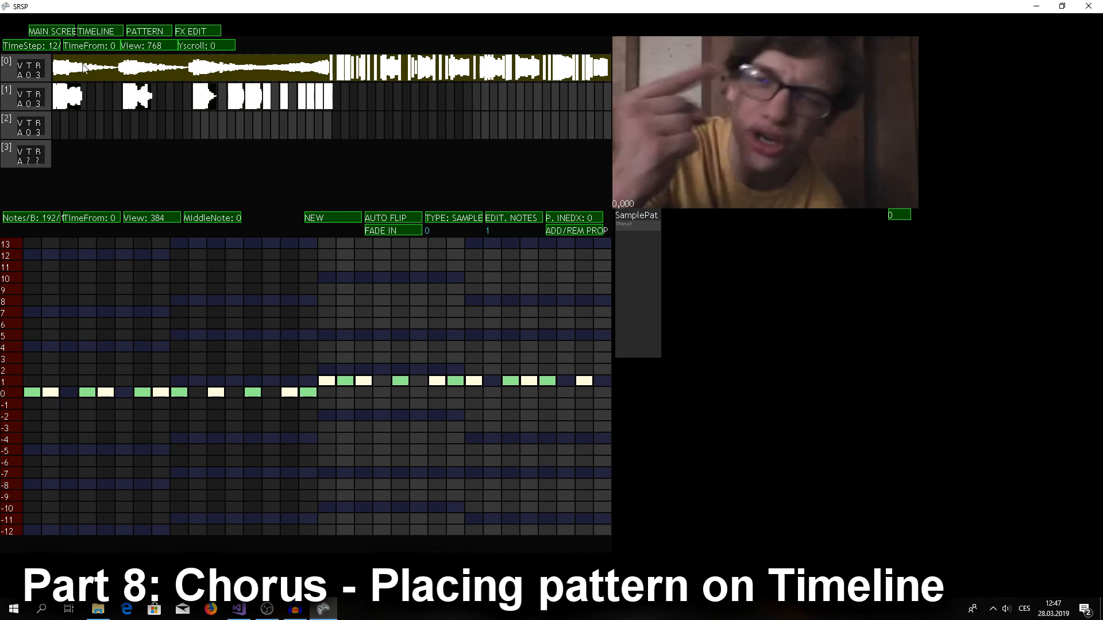
# Place the Chorus1 pattern with samples Speech-2 and Speech-3 on track 1 right after the intro, stretched to 16 grid cells
pyautogui.click(101, 32)
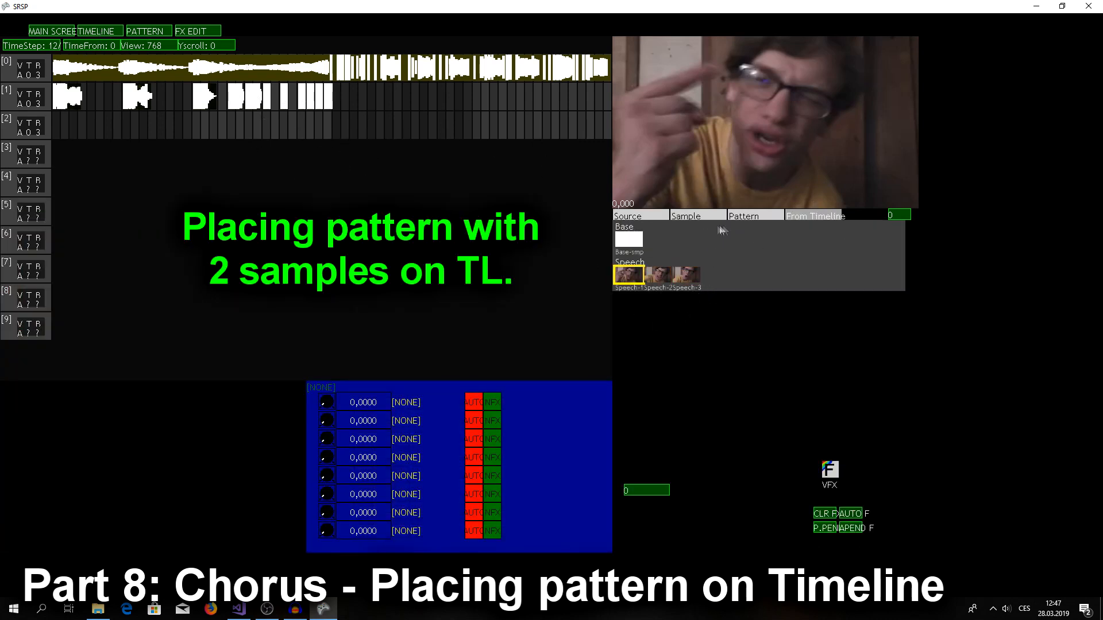
pyautogui.click(751, 217)
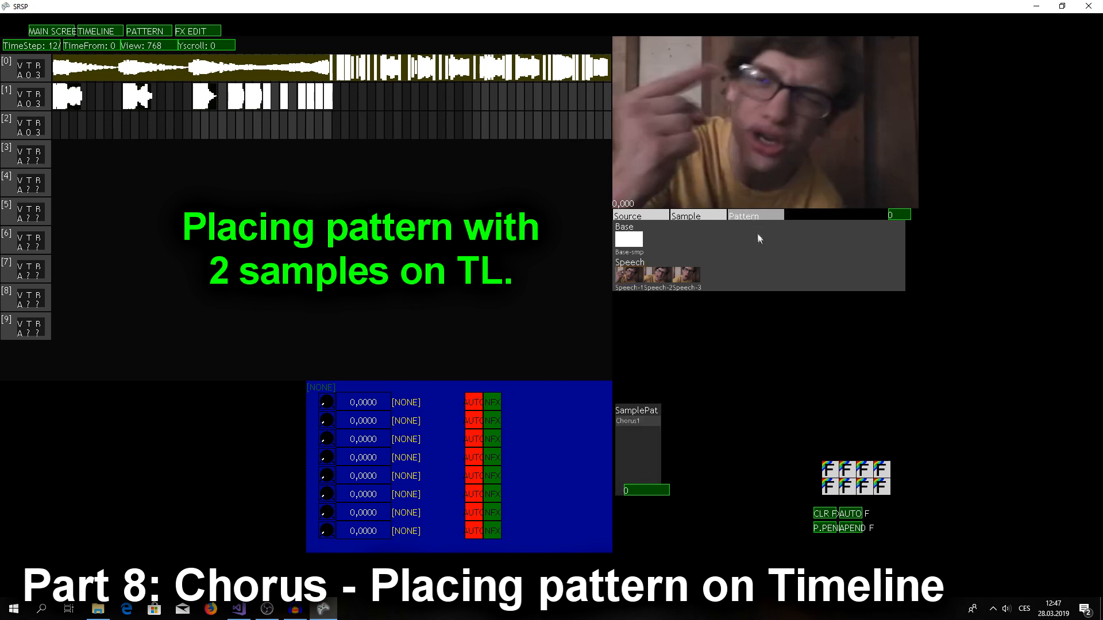
pyautogui.click(632, 423)
pyautogui.click(632, 425)
pyautogui.click(655, 280)
pyautogui.click(687, 275)
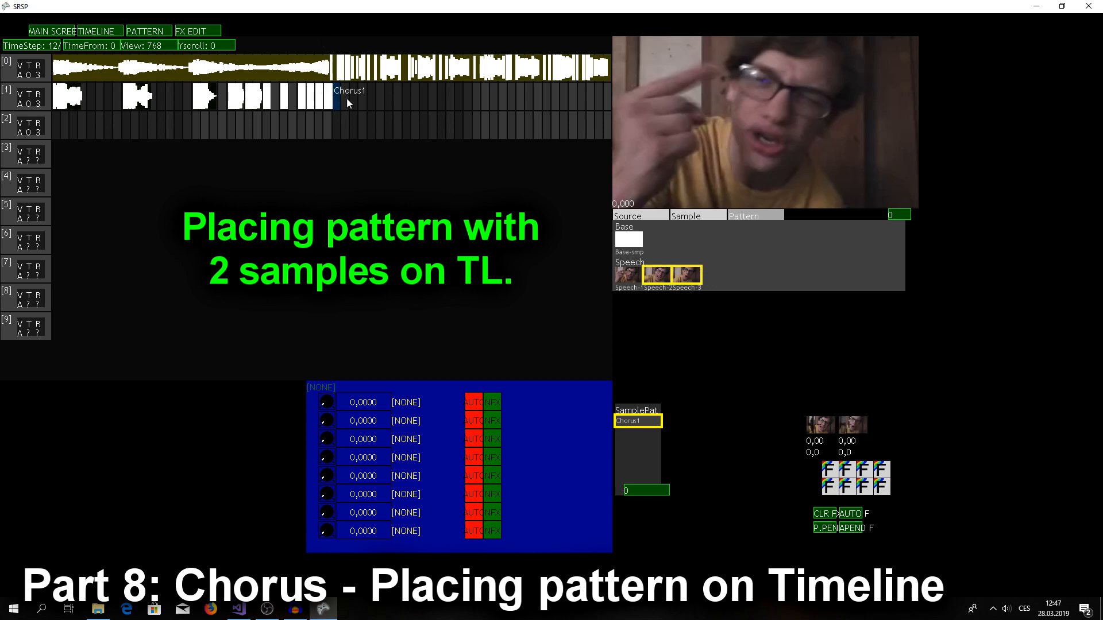
pyautogui.moveTo(340, 98); pyautogui.dragTo(471, 99)
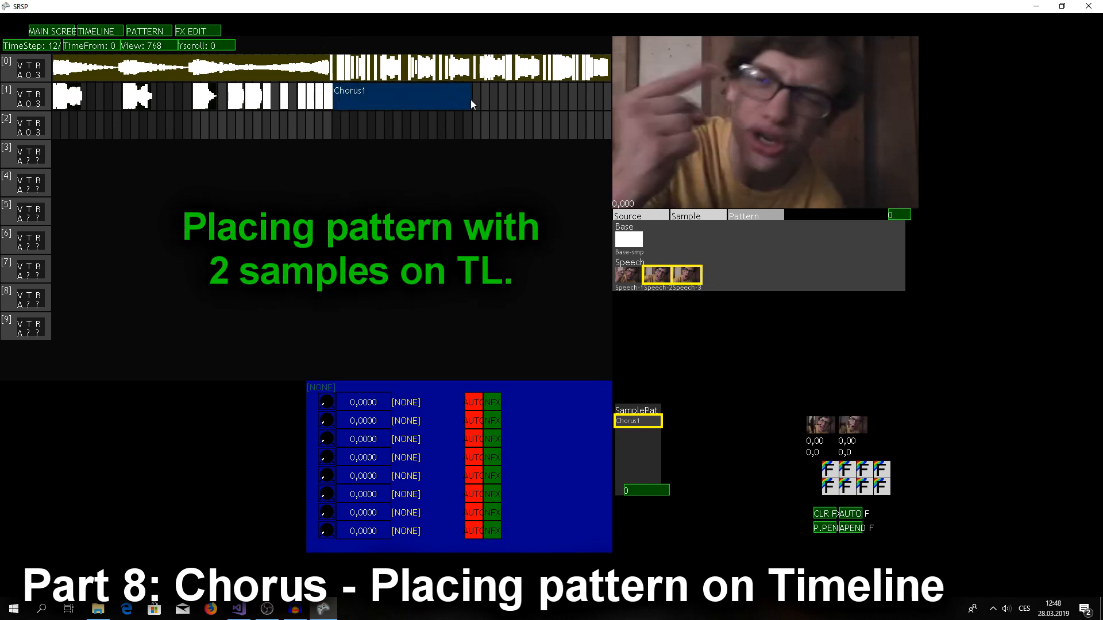
# Lengthen the Chorus1 clip on track 1 to twice its width and set the timeline's time step to 384
pyautogui.scroll(-2, 39, 46)
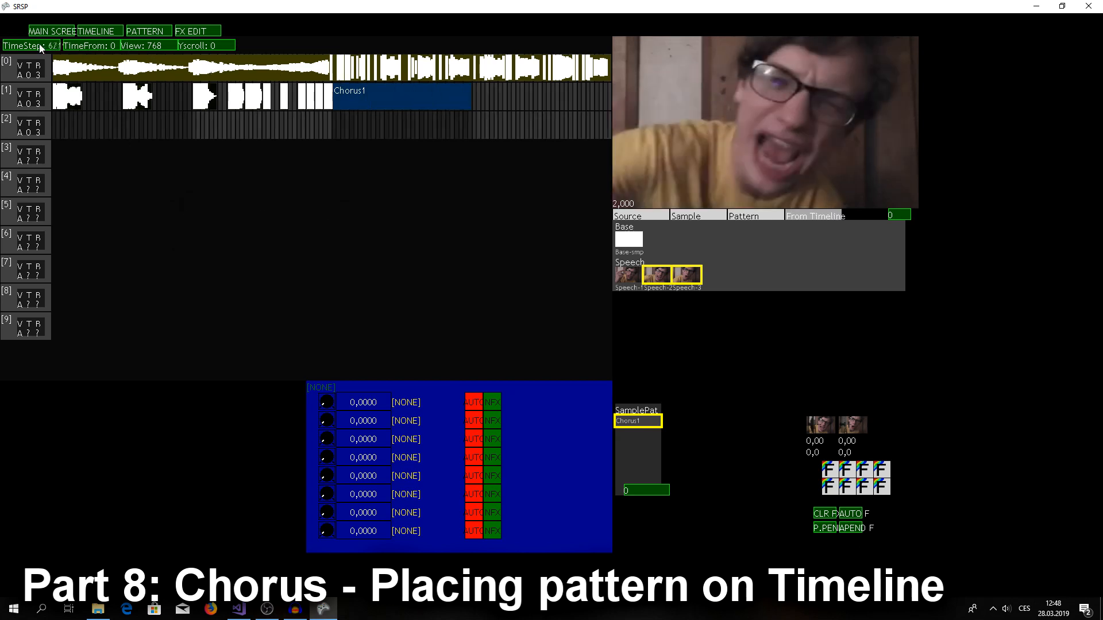
pyautogui.scroll(3, 39, 46)
pyautogui.scroll(3, 39, 45)
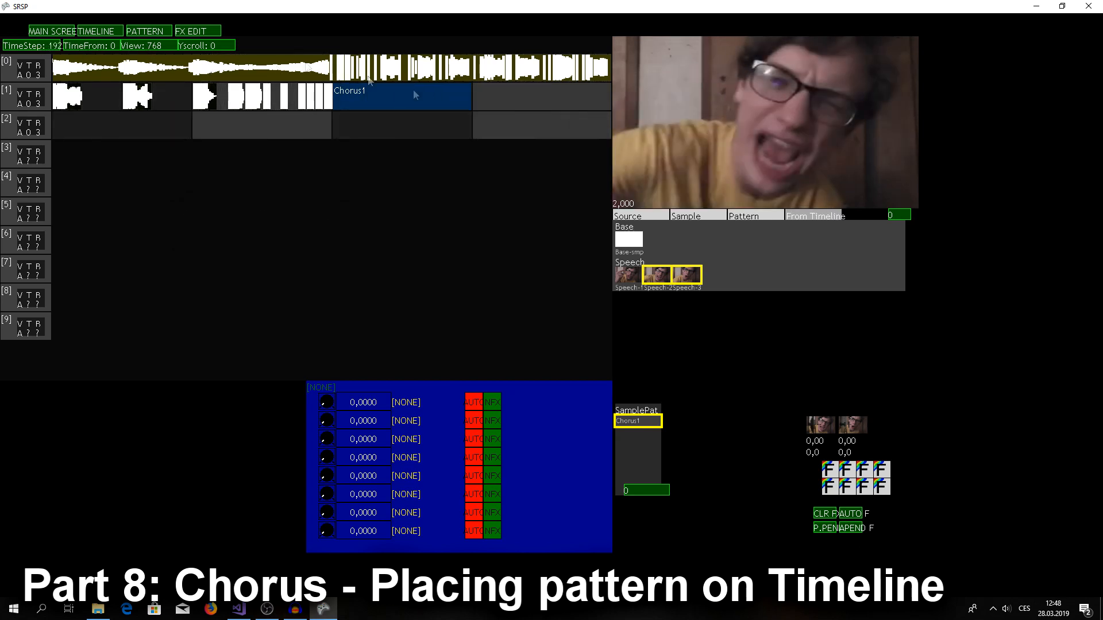
pyautogui.scroll(1, 153, 46)
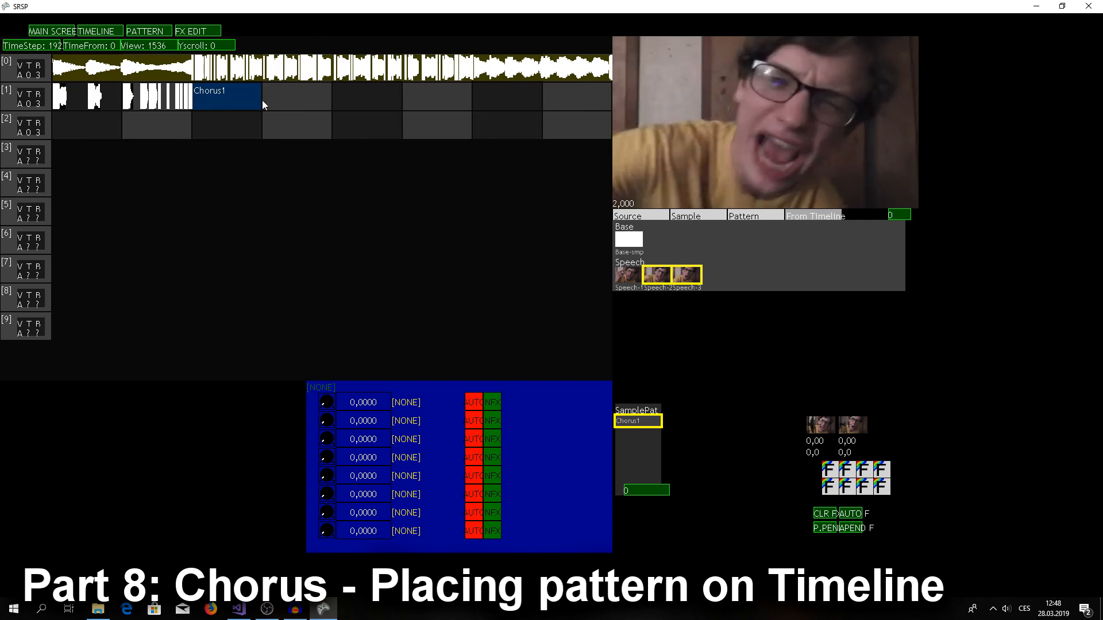
pyautogui.moveTo(266, 99); pyautogui.dragTo(332, 104)
pyautogui.click(332, 105)
pyautogui.rightClick(379, 106)
pyautogui.scroll(1, 35, 46)
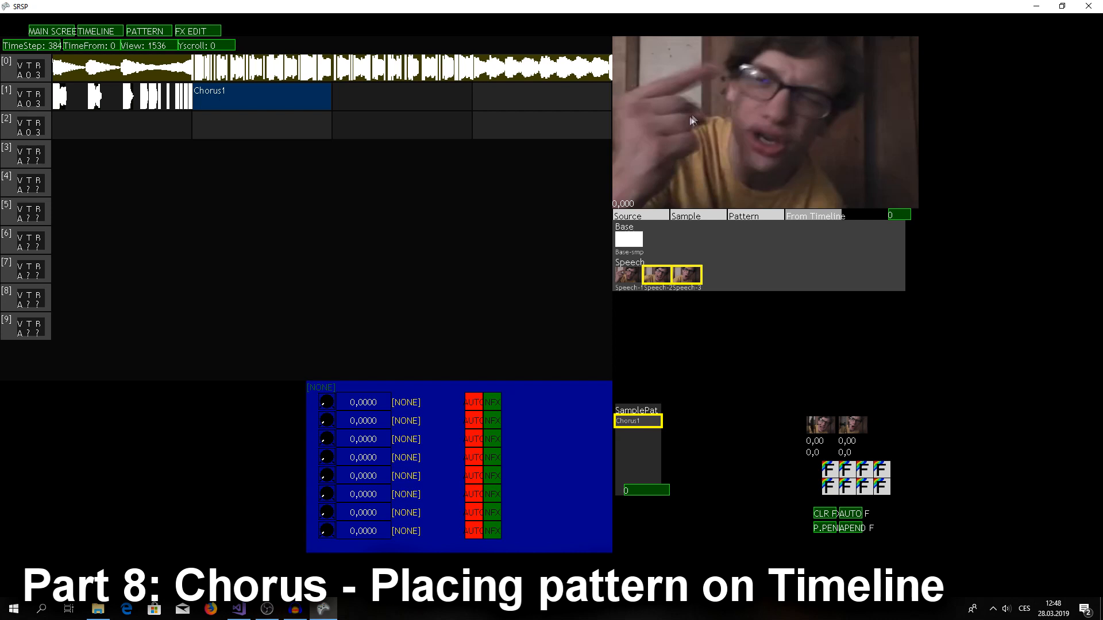
# Try a volume of -2.0 on the pattern's second sample, reset it to 0.0 and preview the clip
pyautogui.click(629, 239)
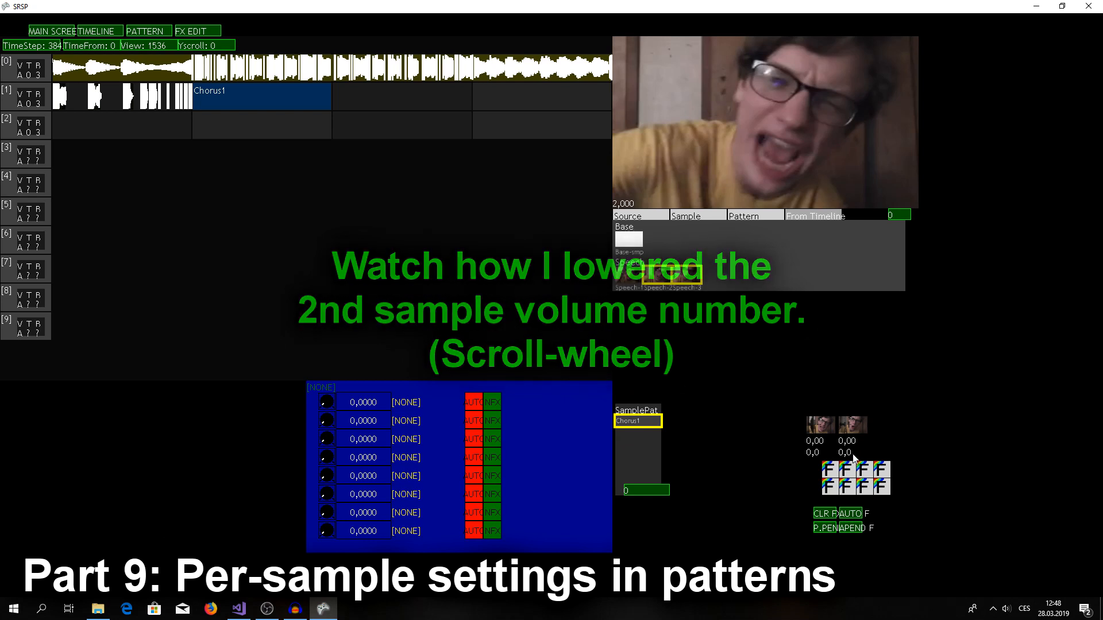
pyautogui.scroll(-8, 853, 457)
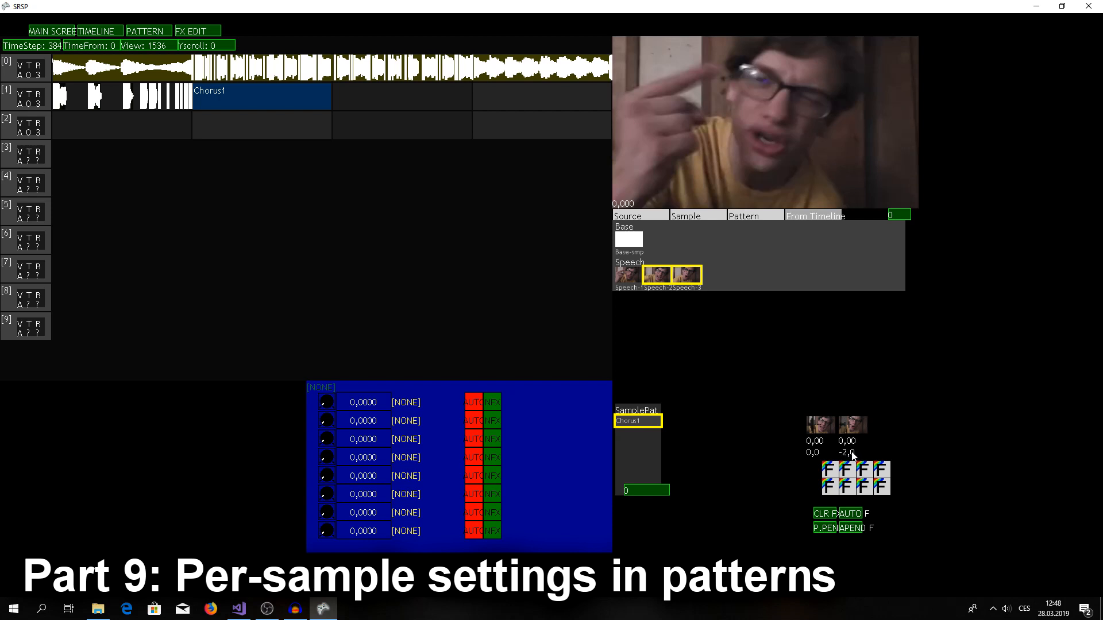
pyautogui.scroll(2, 857, 454)
pyautogui.press('space')
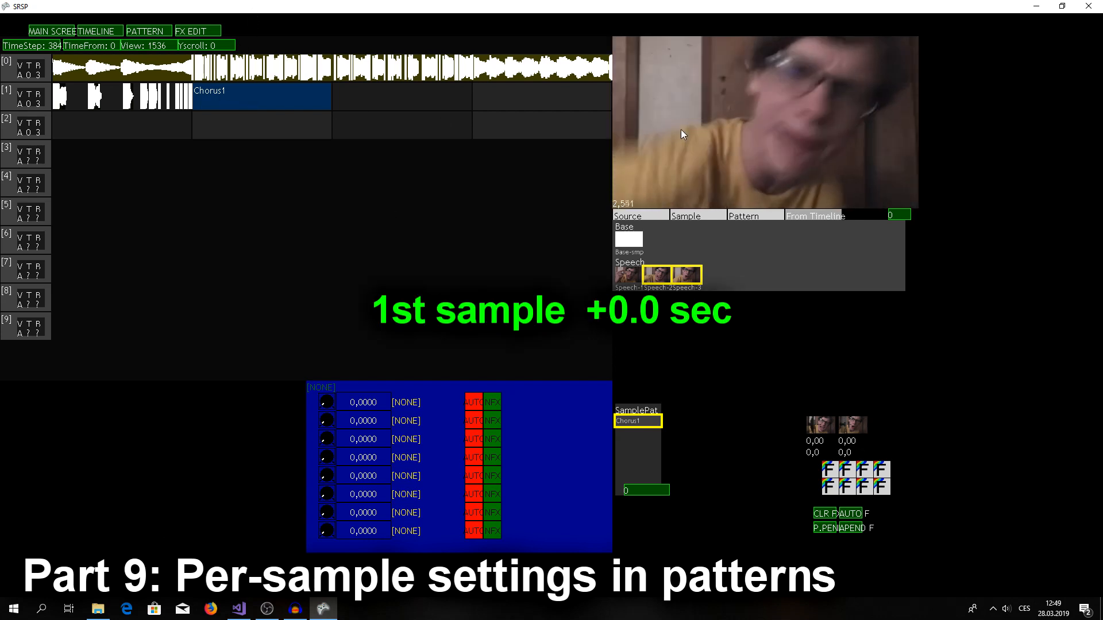
# Try time offsets of 0.10 and -0.07 on the pattern's first sample with previews, and set the offset to 0.01
pyautogui.moveTo(826, 441); pyautogui.dragTo(822, 445)
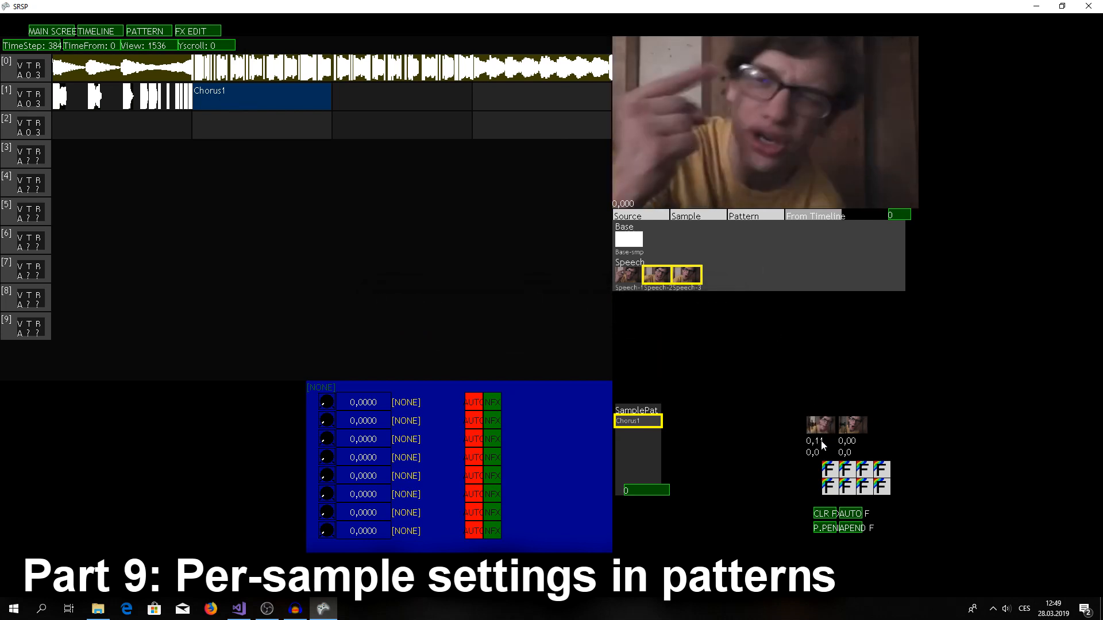
pyautogui.click(850, 86)
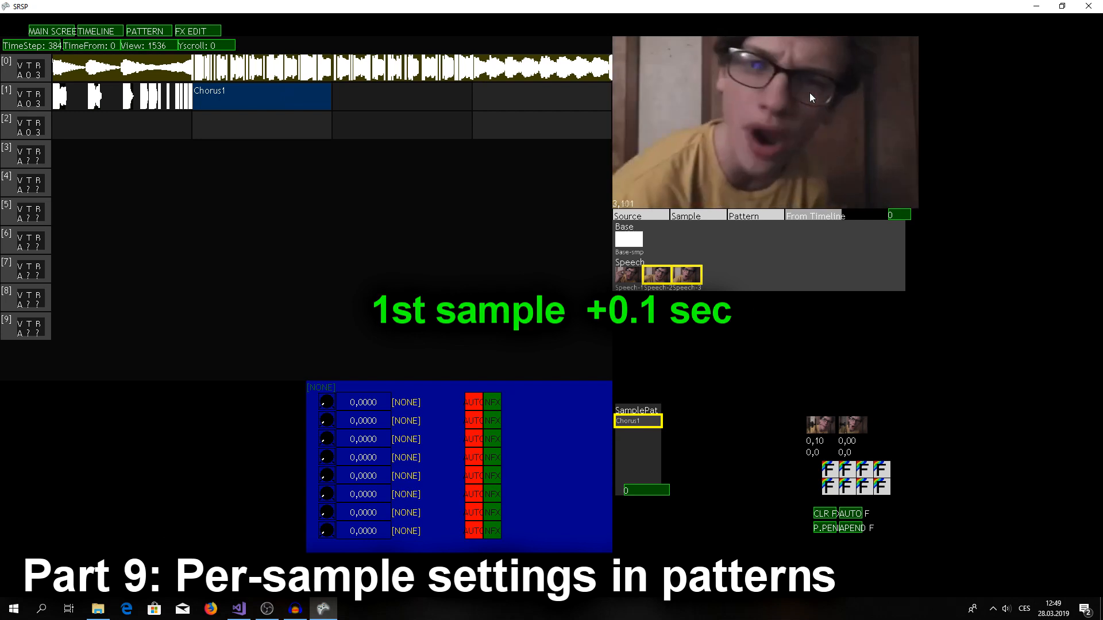
pyautogui.moveTo(818, 443); pyautogui.dragTo(820, 445)
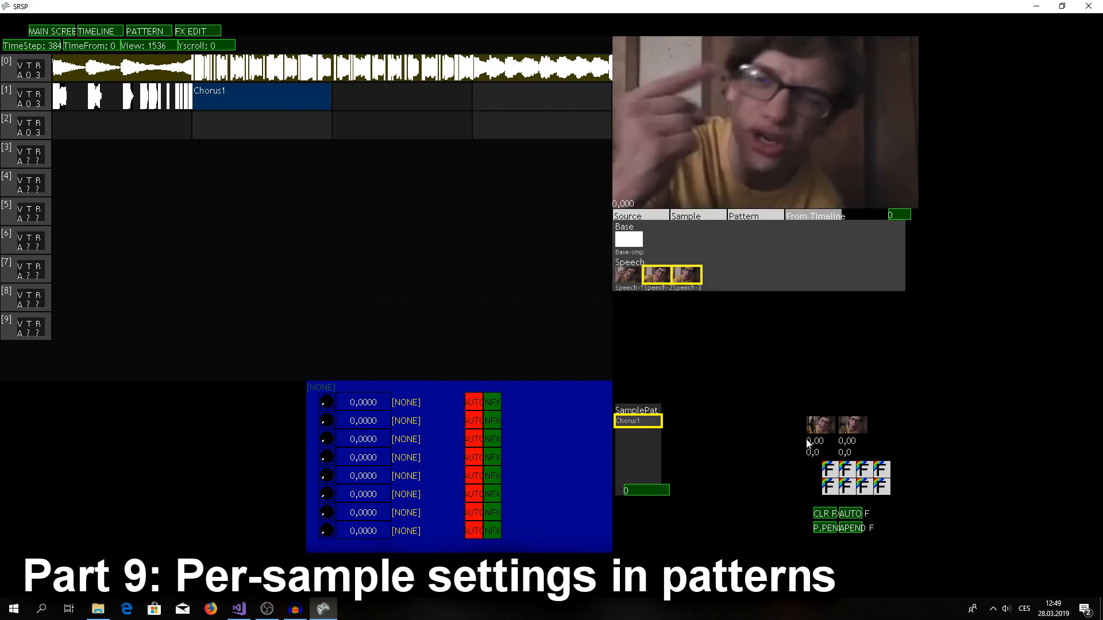
pyautogui.moveTo(817, 444); pyautogui.dragTo(817, 445)
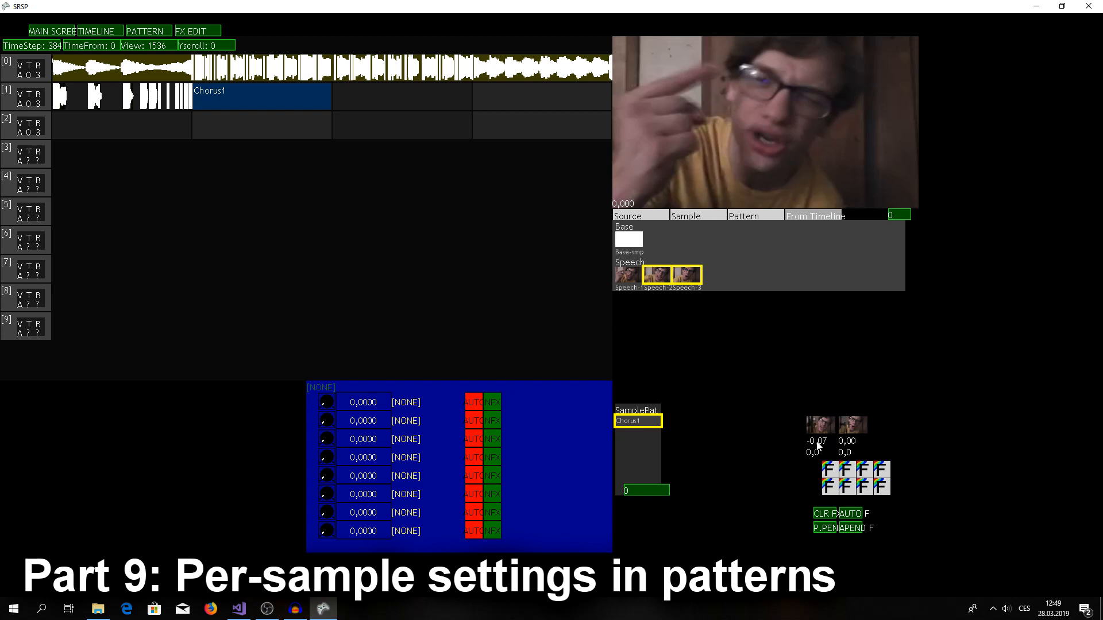
pyautogui.click(298, 93)
pyautogui.click(816, 94)
pyautogui.click(816, 93)
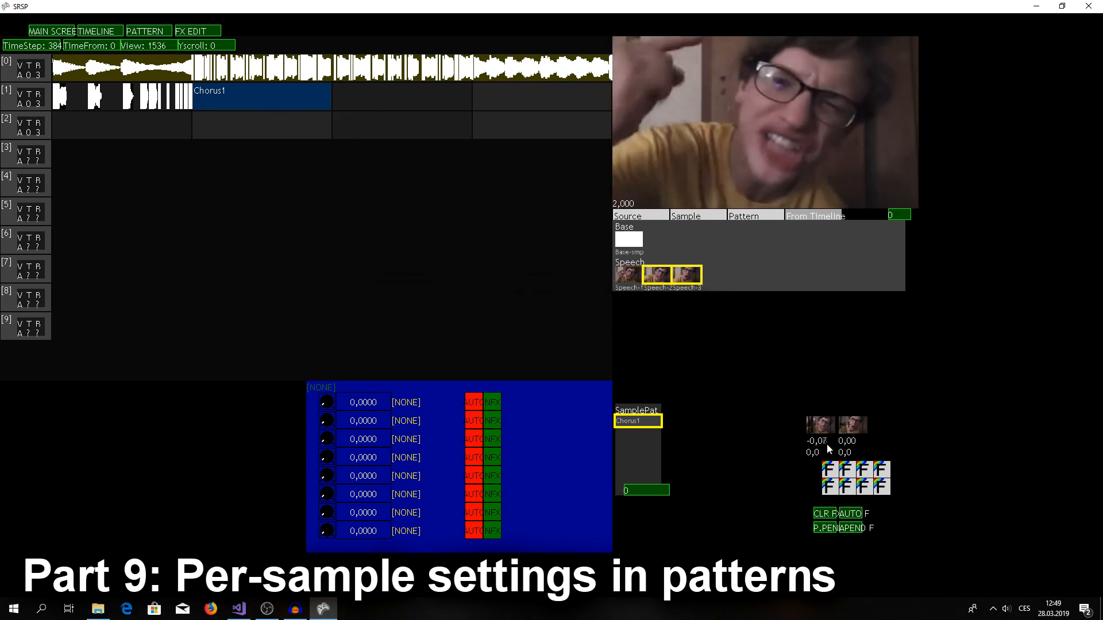
pyautogui.scroll(6, 827, 445)
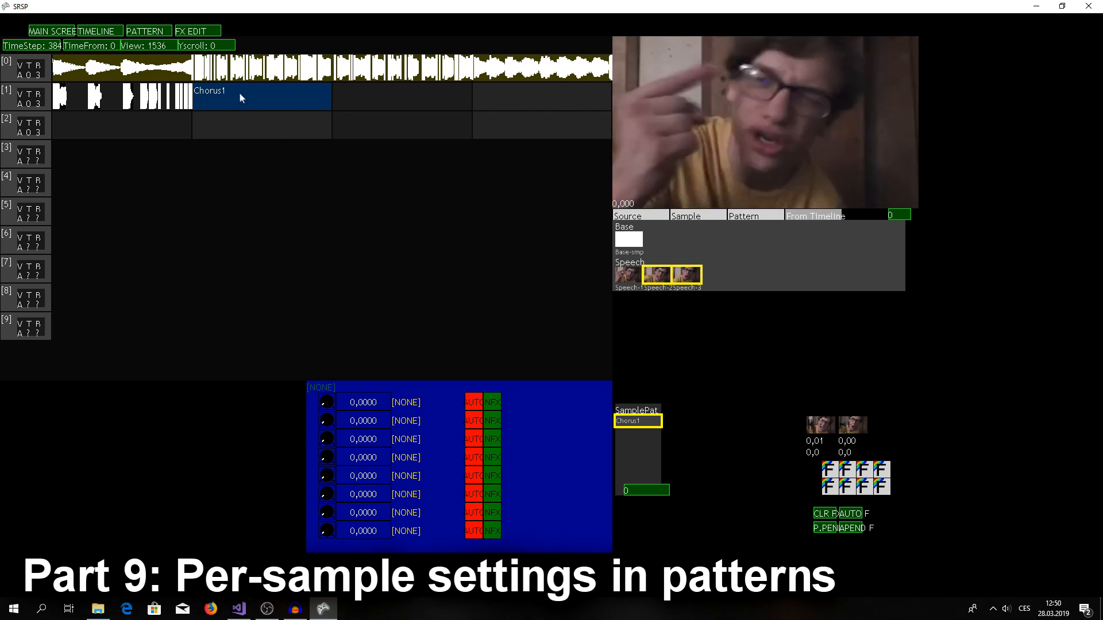
# Vary the flip orientations of the Chorus1 clip's samples, check the notes' properties in the pattern editor, and preview the clip
pyautogui.click(848, 470)
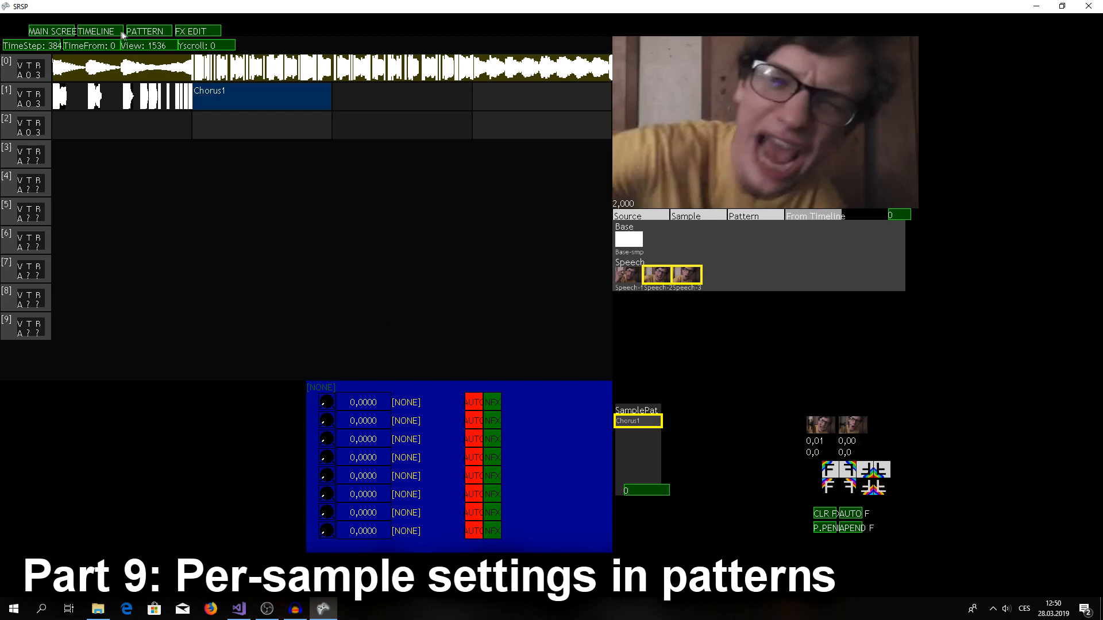
pyautogui.click(146, 32)
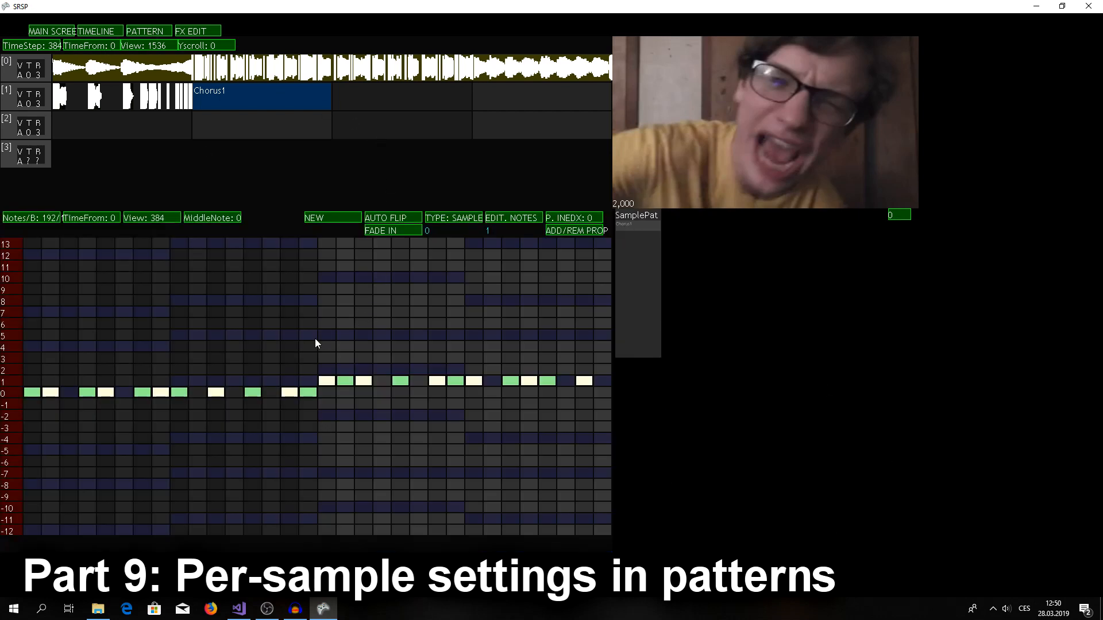
pyautogui.moveTo(49, 393)
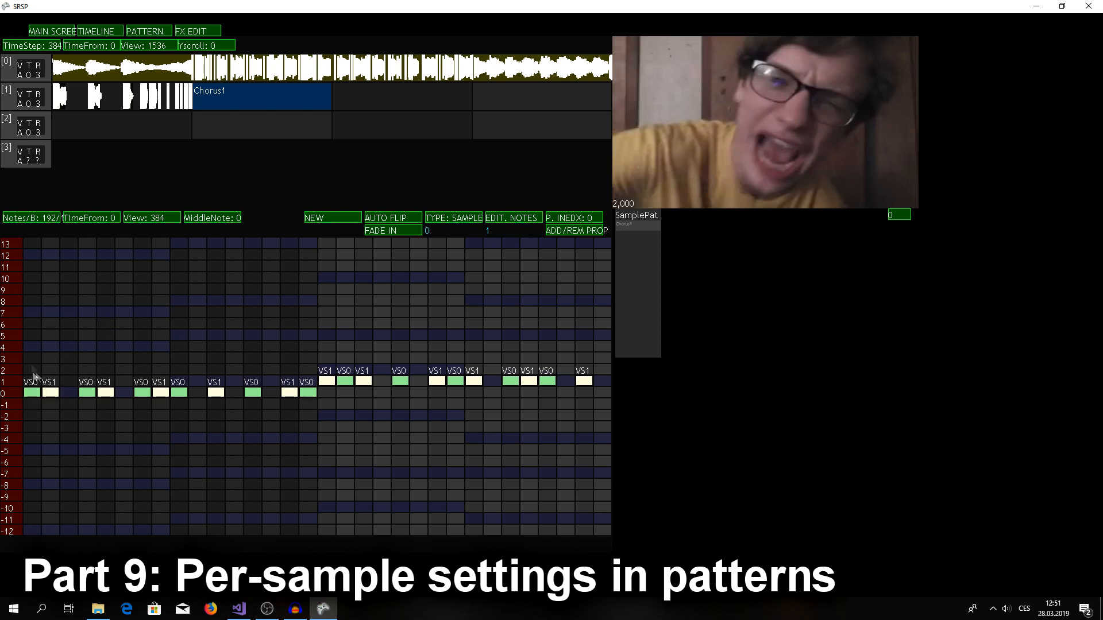
pyautogui.click(101, 33)
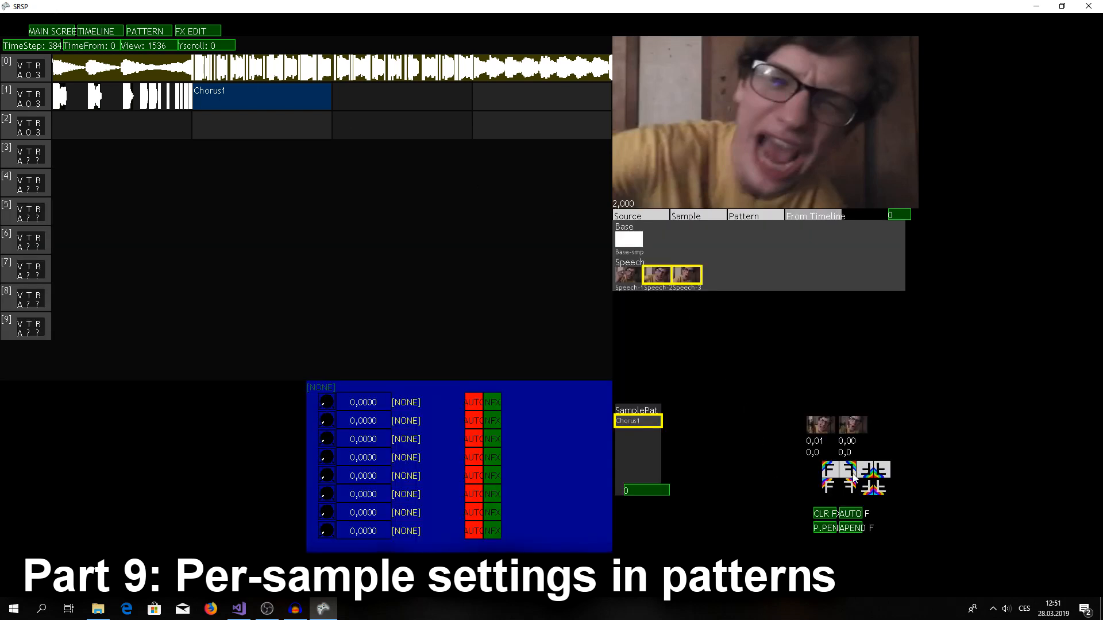
pyautogui.click(758, 99)
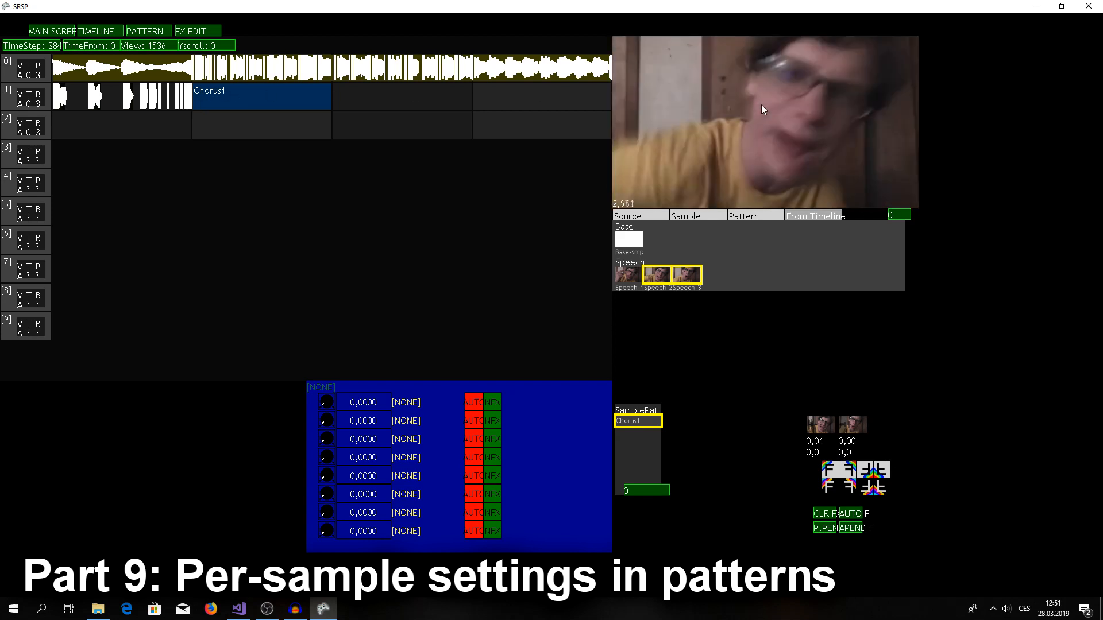
pyautogui.click(792, 172)
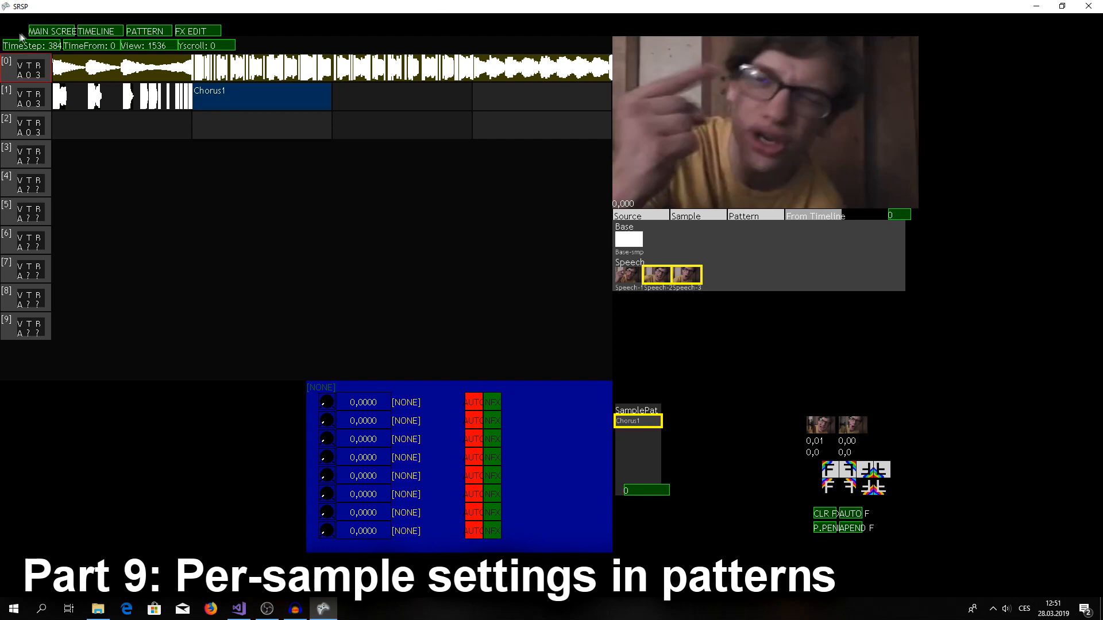
# Save the project to the SRS-tut-1 folder
pyautogui.click(53, 34)
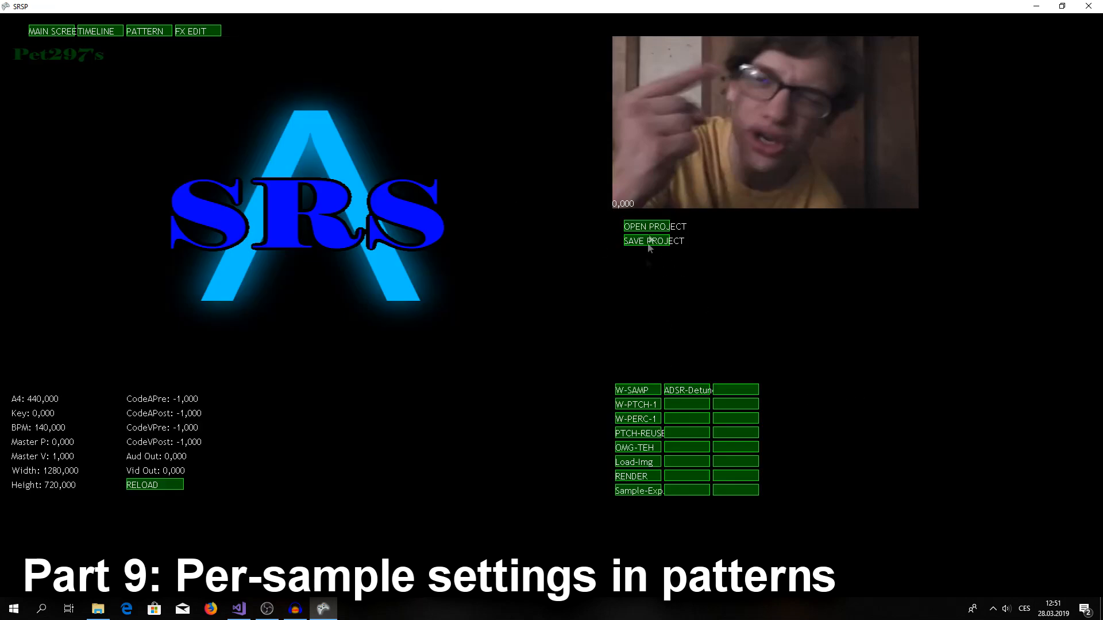
pyautogui.click(645, 242)
pyautogui.moveTo(576, 222); pyautogui.dragTo(233, 34)
pyautogui.scroll(-15, 347, 244)
pyautogui.scroll(-2, 351, 247)
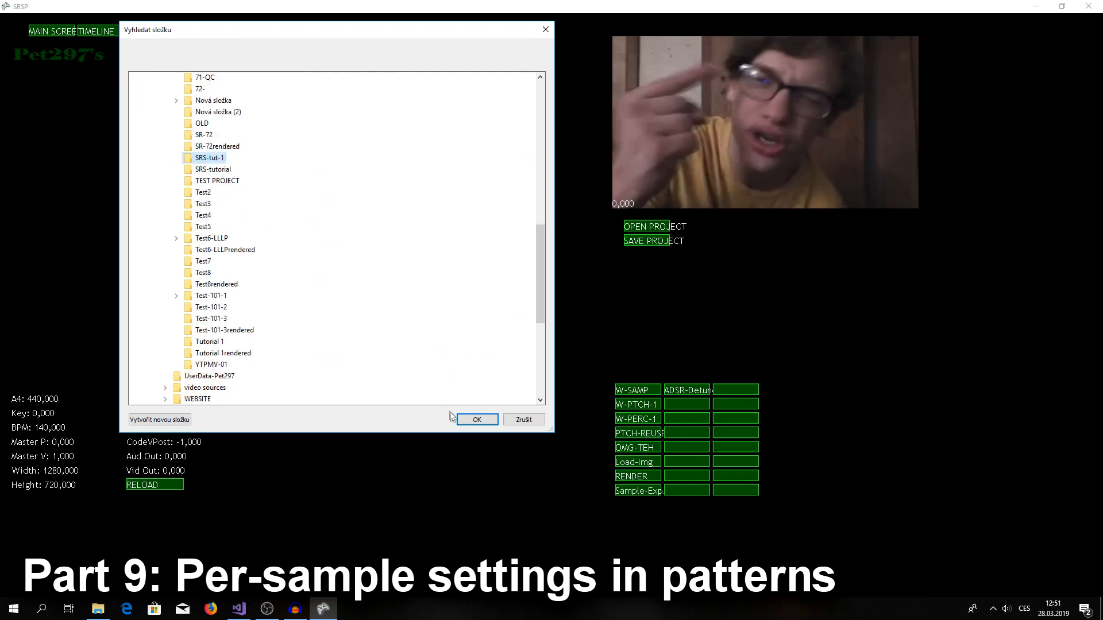
pyautogui.click(475, 421)
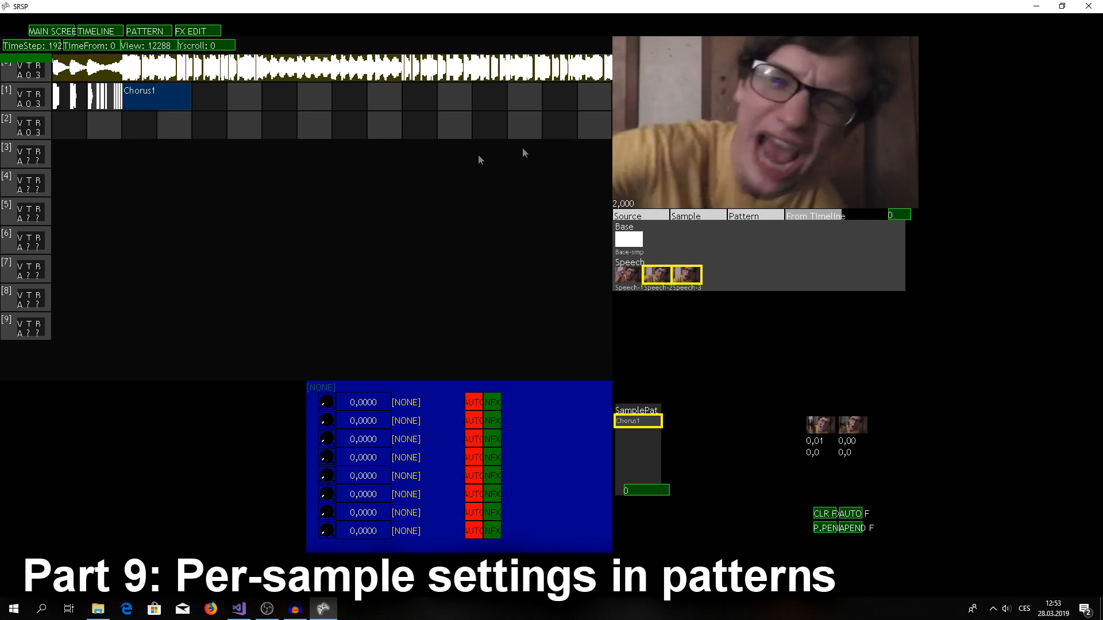
# Copy the Chorus1 clip with its settings and paste it on track 1 directly after the original
pyautogui.middleClick(147, 95)
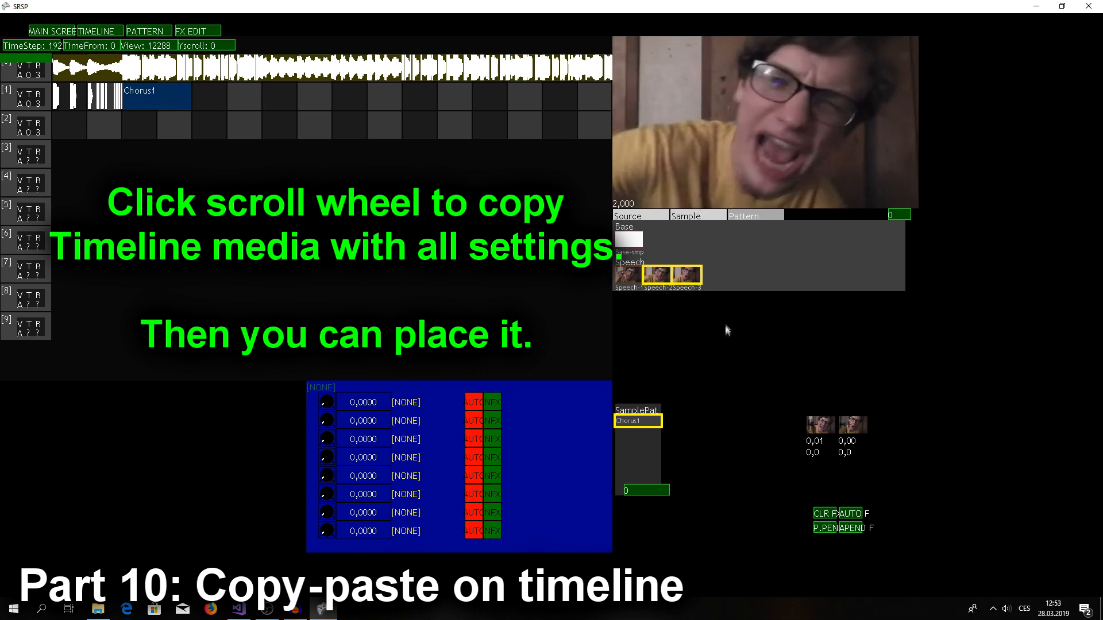
pyautogui.click(208, 92)
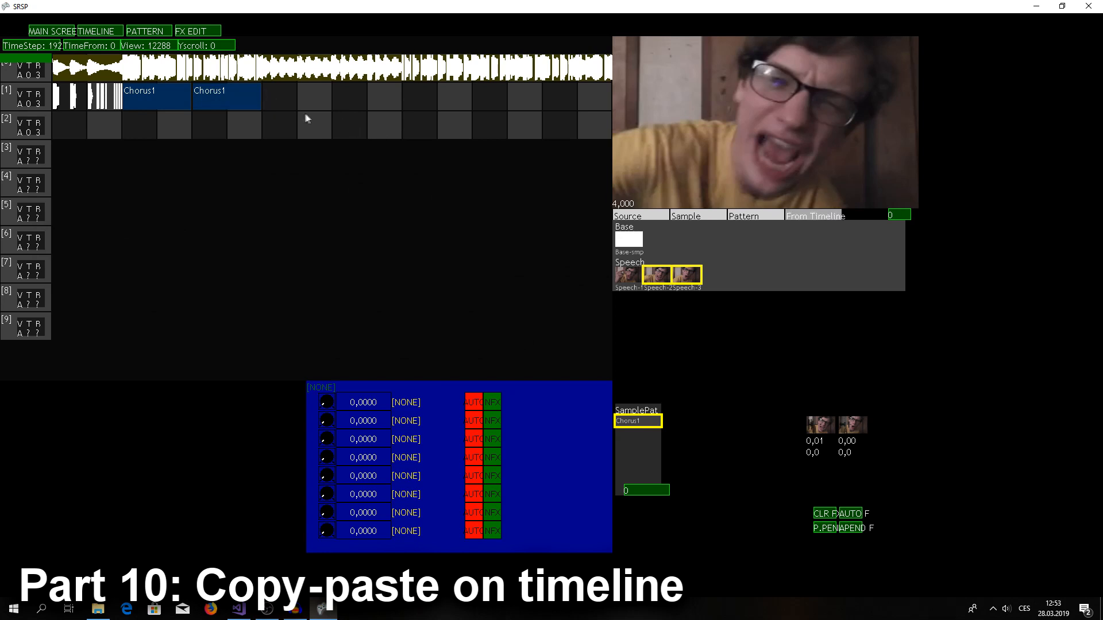
pyautogui.click(637, 421)
pyautogui.scroll(3, 160, 47)
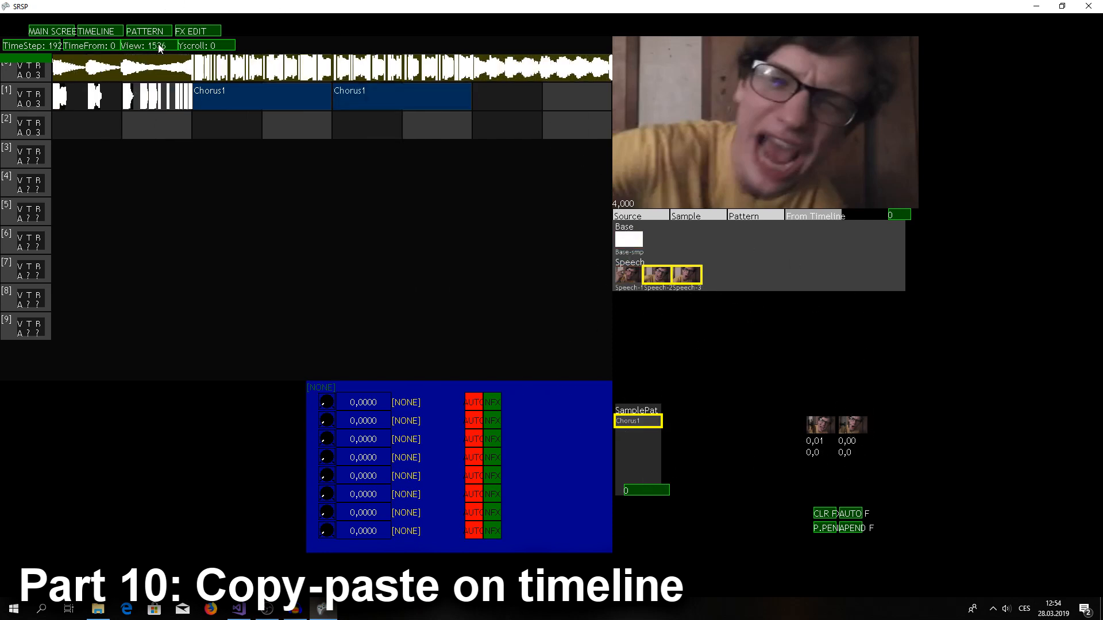
# Set the time step to 384 and paste four Chorus1 copies on track 1 at positions 12, 14, 16 and 18
pyautogui.scroll(-2, 160, 47)
pyautogui.scroll(1, 160, 47)
pyautogui.scroll(-1, 160, 47)
pyautogui.scroll(-1, 27, 47)
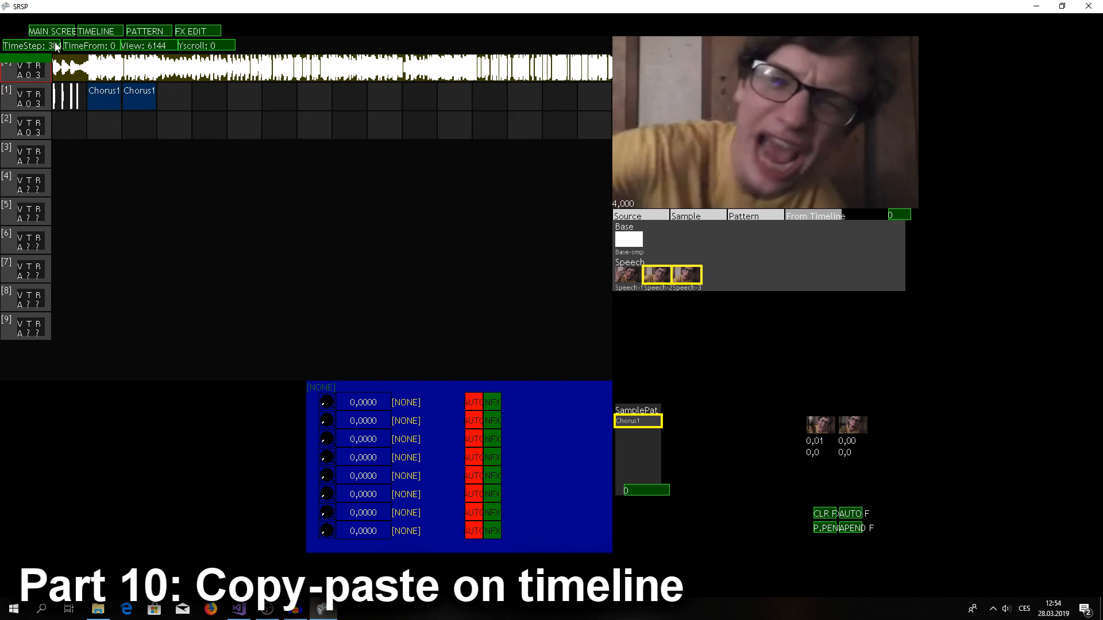
pyautogui.click(275, 98)
pyautogui.click(313, 98)
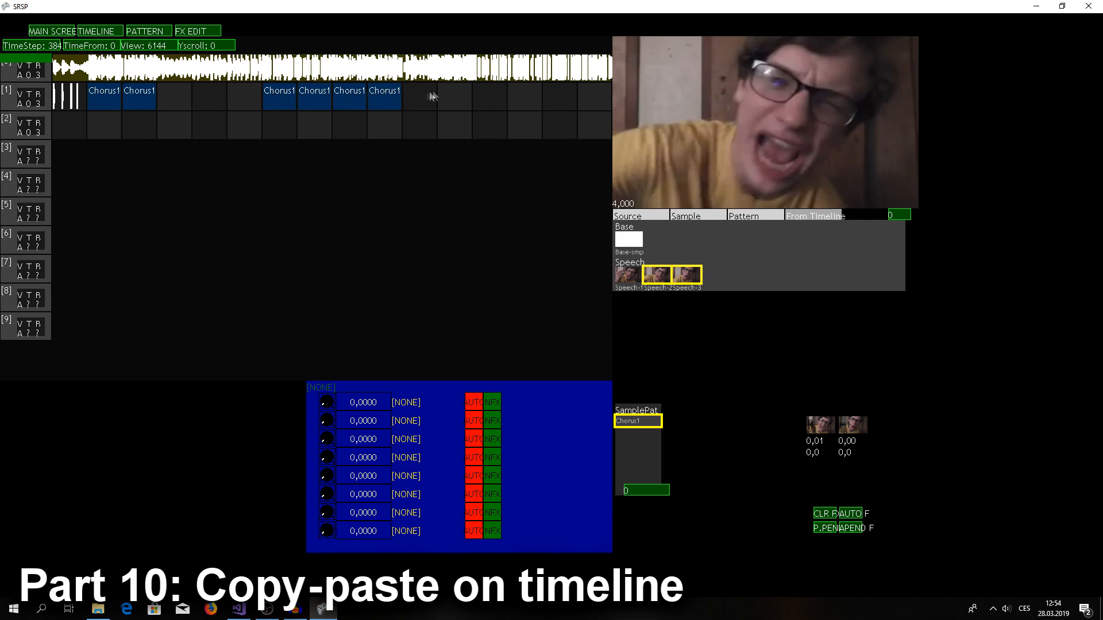
# Paste four more Chorus1 copies on track 1 at positions 24, 26, 28 and 30
pyautogui.click(489, 97)
pyautogui.click(524, 98)
pyautogui.click(562, 98)
pyautogui.click(604, 103)
# Paste four Chorus1 copies on track 1 after the quiet break, at positions 40, 42, 44 and 46
pyautogui.scroll(-10, 103, 47)
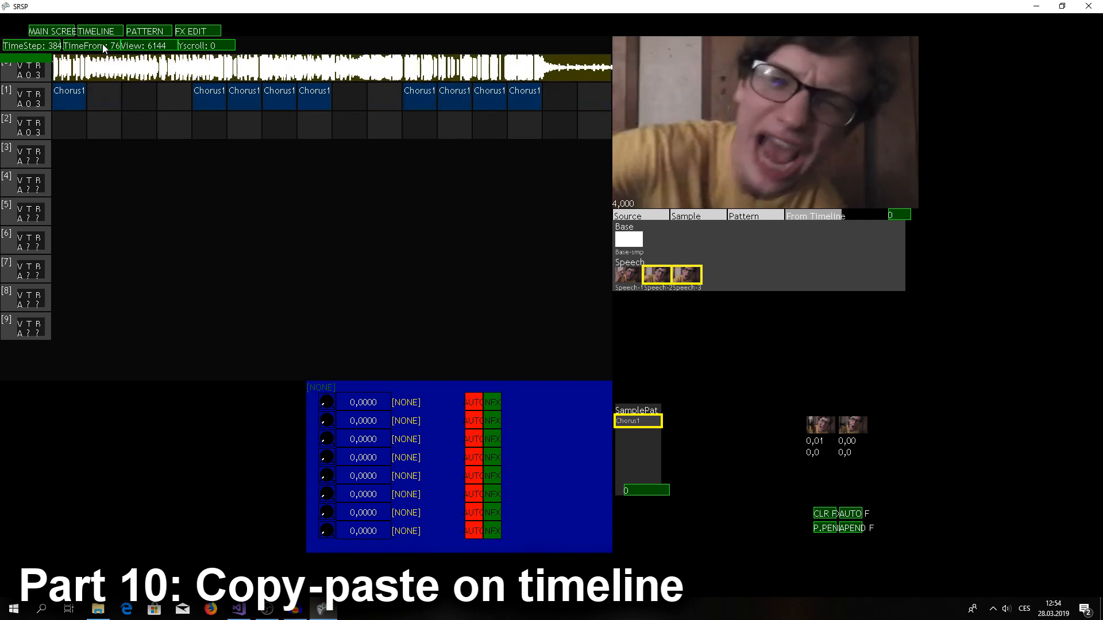
pyautogui.scroll(-4, 104, 47)
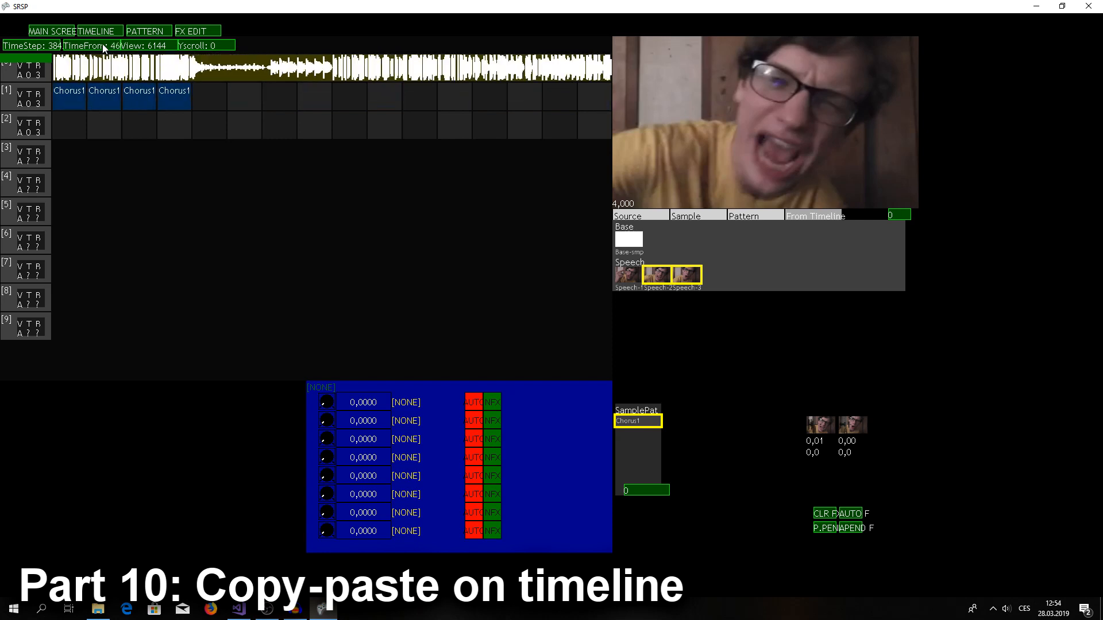
pyautogui.click(273, 98)
pyautogui.click(313, 96)
pyautogui.click(349, 96)
pyautogui.click(384, 96)
# Paste six consecutive Chorus1 copies on track 1 from position 60 to 70, up to the end of the base's last loud section
pyautogui.scroll(-5, 98, 50)
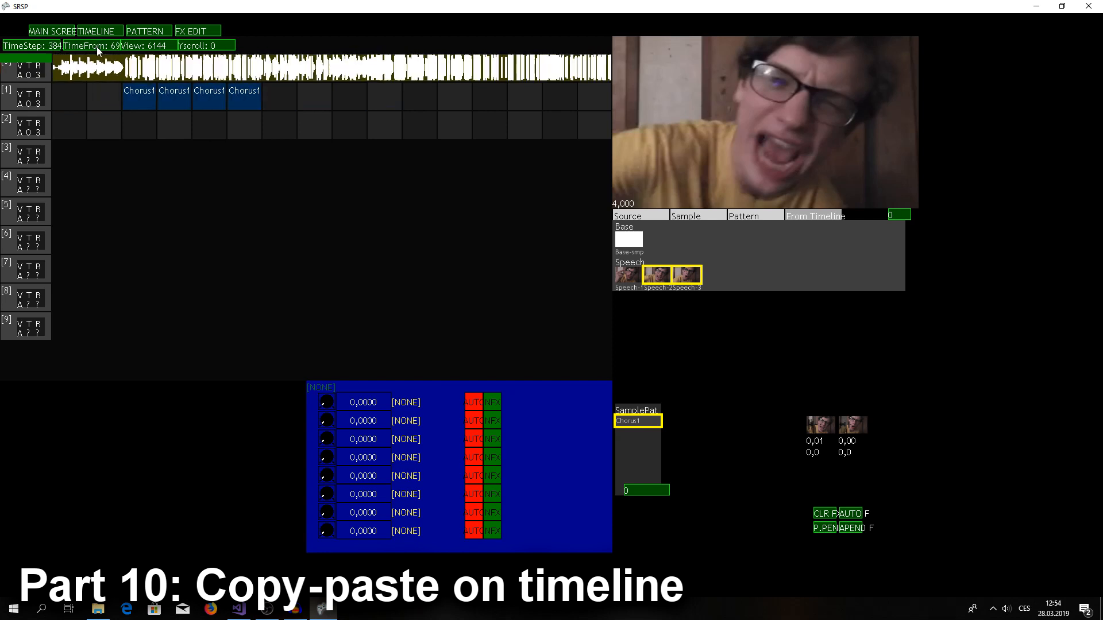
pyautogui.click(465, 98)
pyautogui.click(492, 97)
pyautogui.click(527, 98)
pyautogui.click(560, 96)
pyautogui.click(597, 97)
pyautogui.scroll(-3, 161, 67)
pyautogui.click(523, 95)
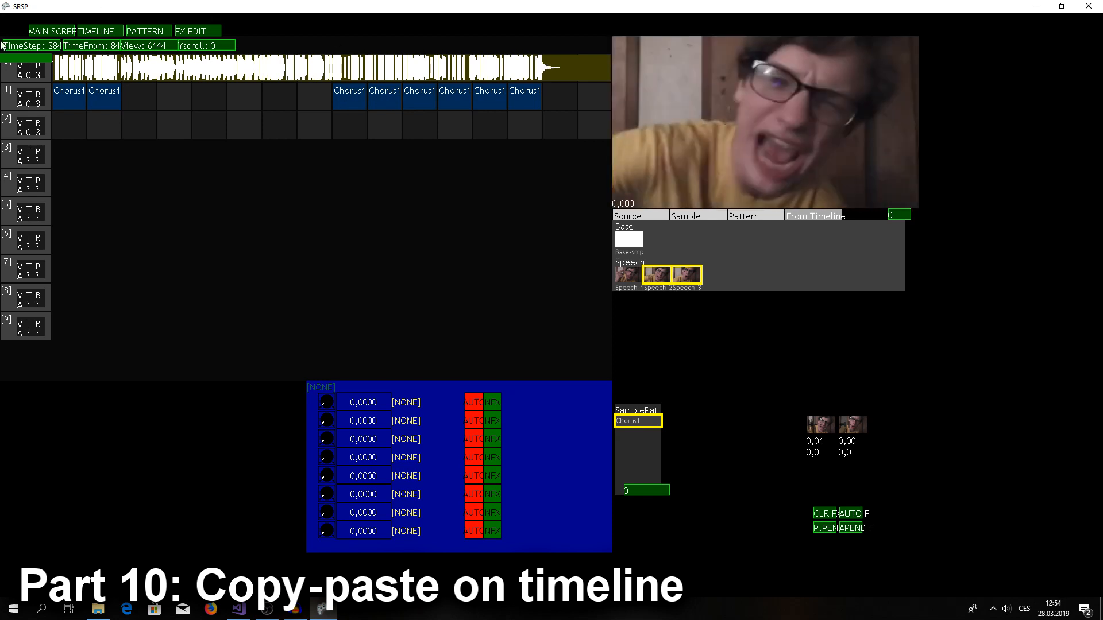
# Place the Base sample on the top track from position 0 and extend it along the whole visible timeline
pyautogui.scroll(5, 95, 47)
pyautogui.scroll(3, 95, 47)
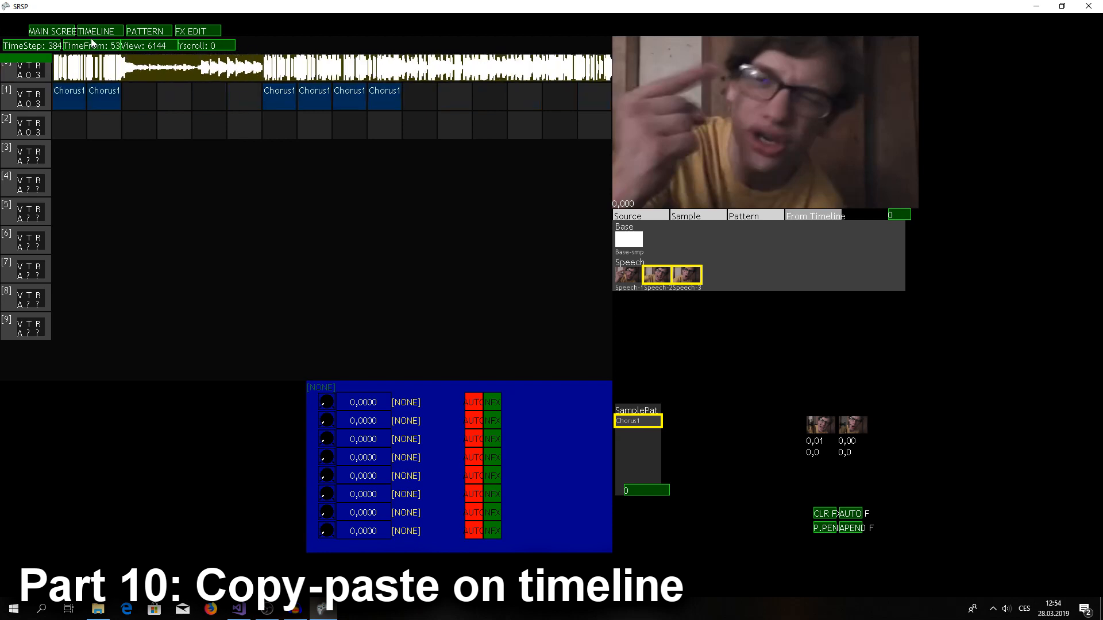
pyautogui.scroll(9, 92, 46)
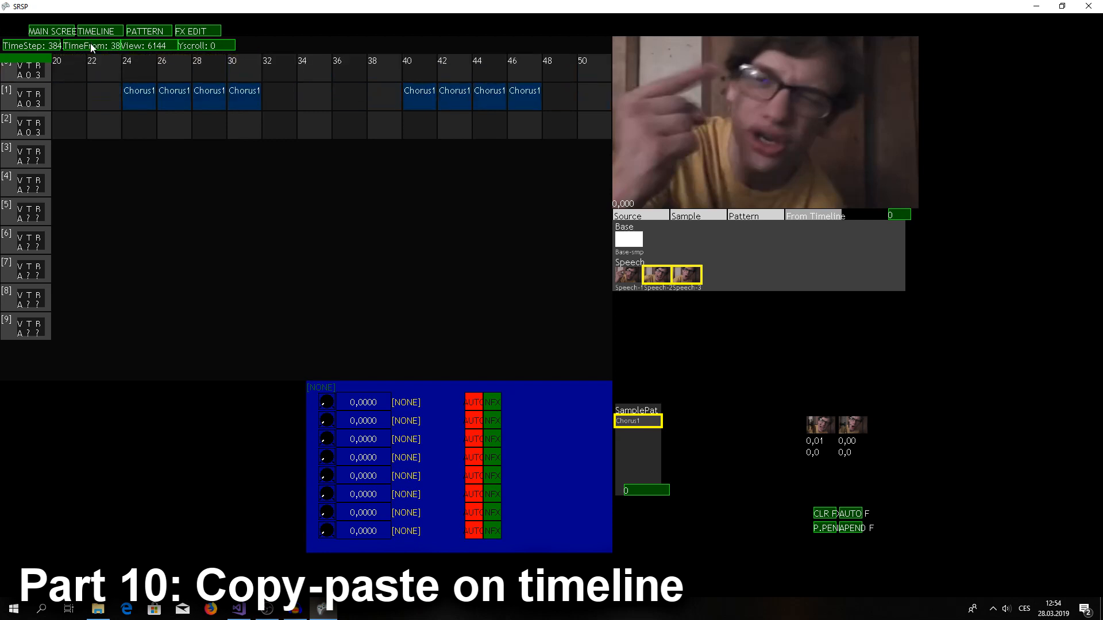
pyautogui.scroll(5, 91, 47)
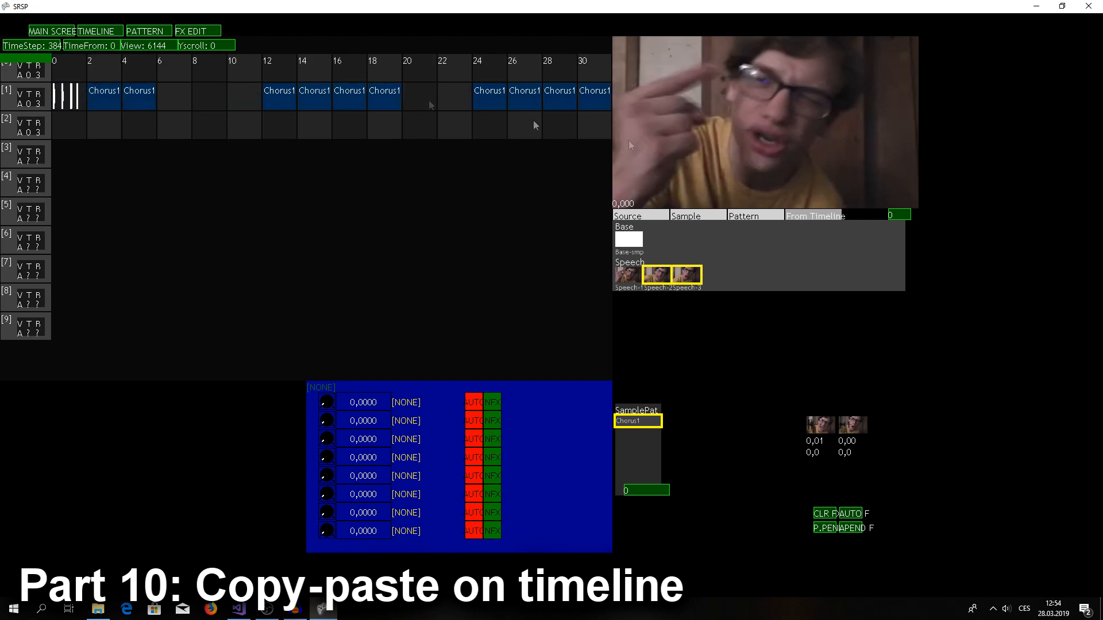
pyautogui.click(703, 219)
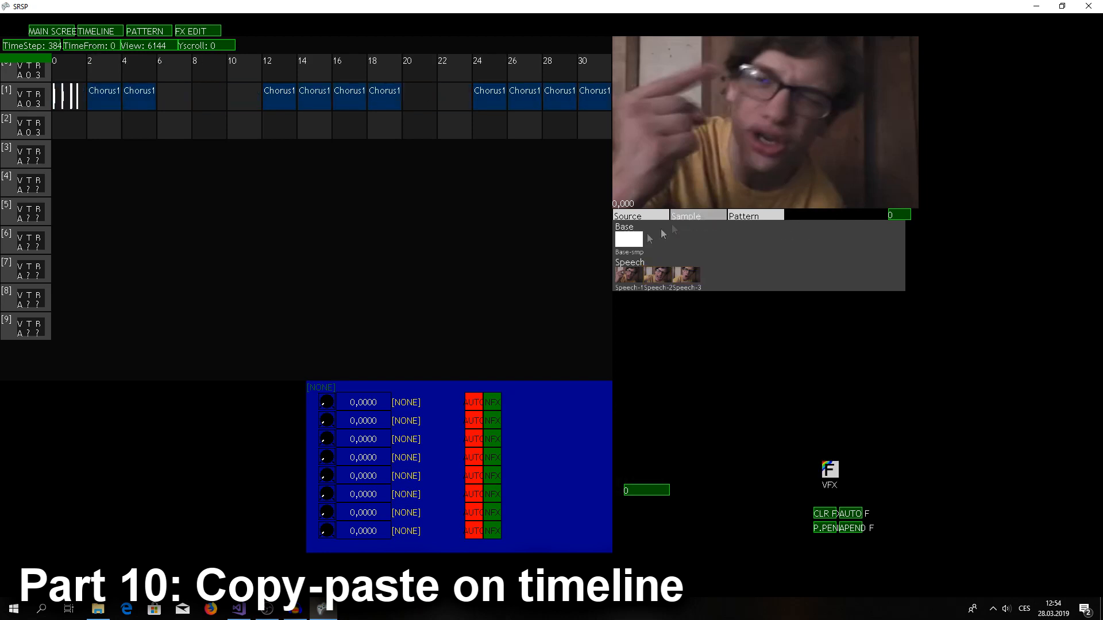
pyautogui.click(635, 238)
pyautogui.click(70, 67)
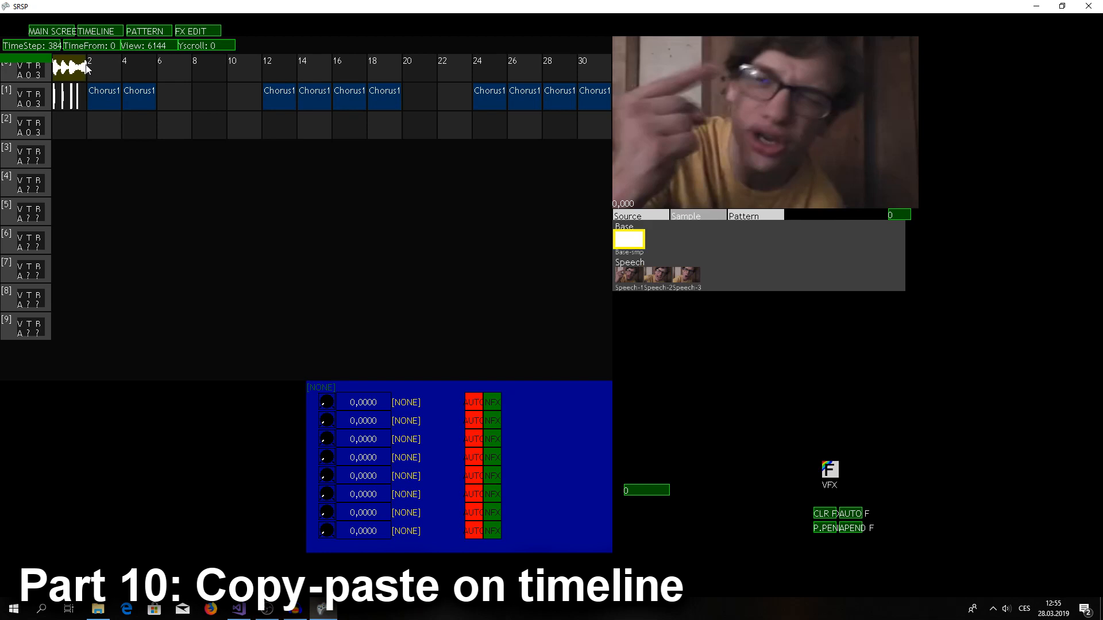
pyautogui.moveTo(86, 65); pyautogui.dragTo(556, 73)
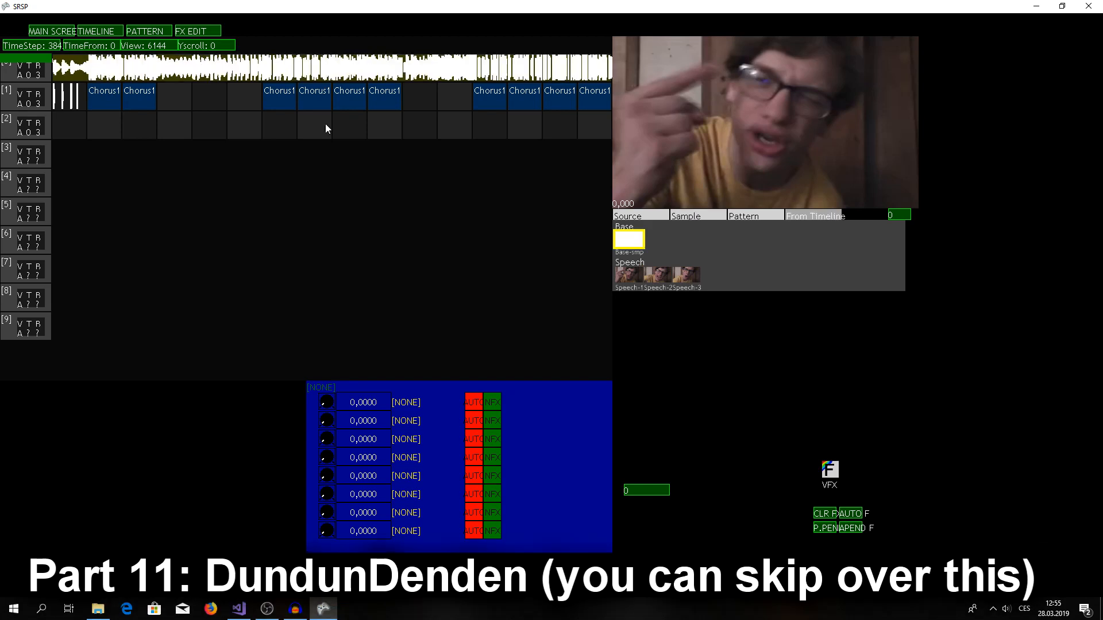
# Create a new pattern named DunDun in the SamplePat group and select it for editing
pyautogui.click(161, 33)
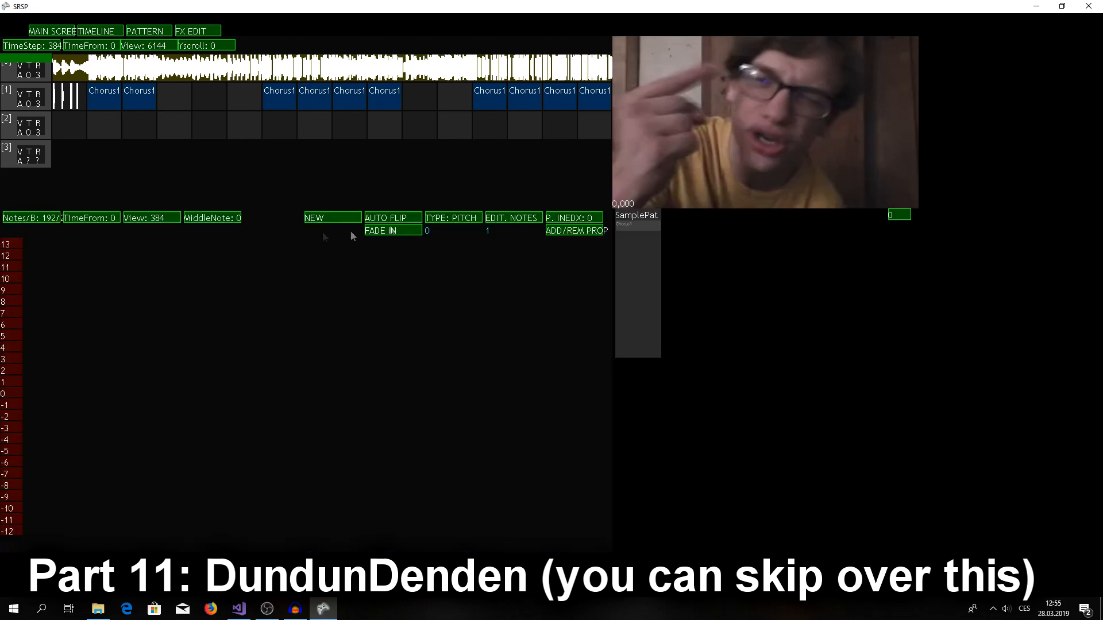
pyautogui.click(321, 217)
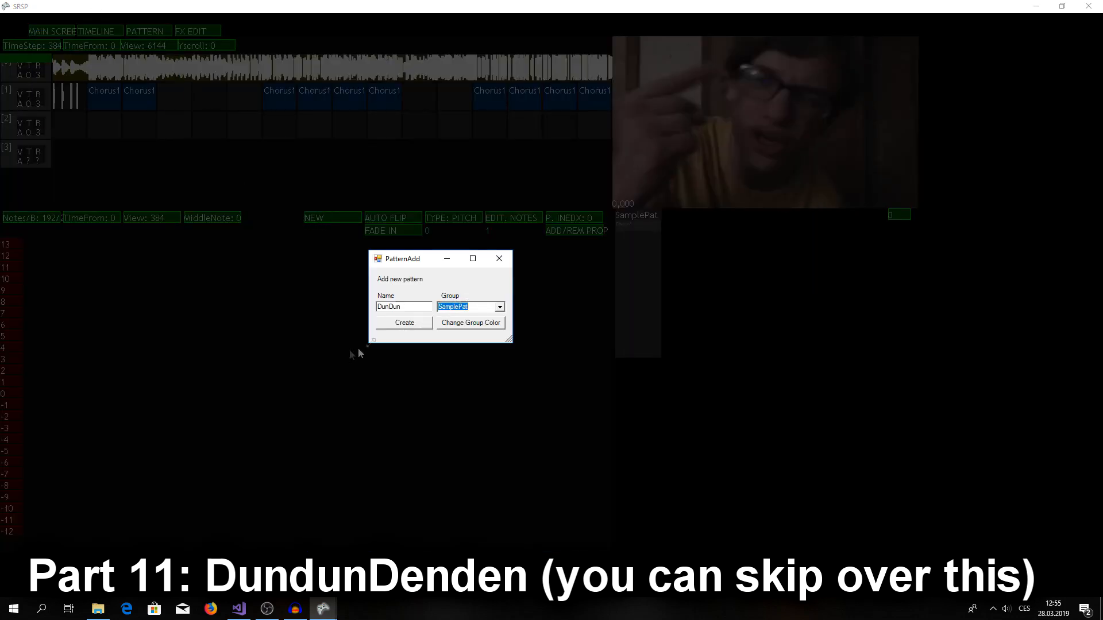
pyautogui.click(415, 323)
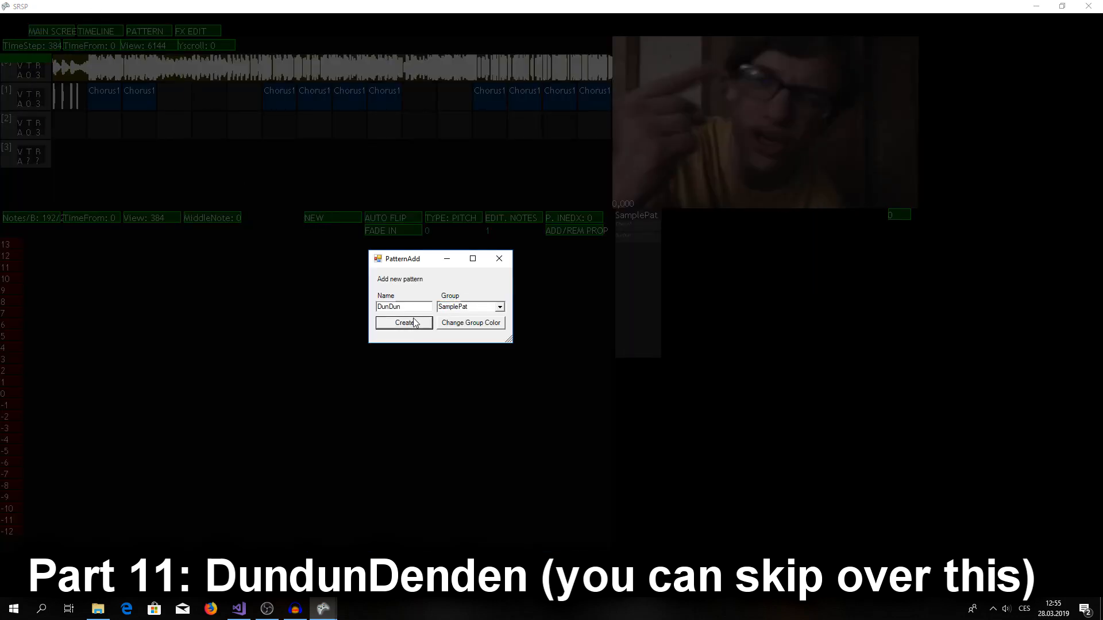
pyautogui.click(499, 259)
pyautogui.click(625, 239)
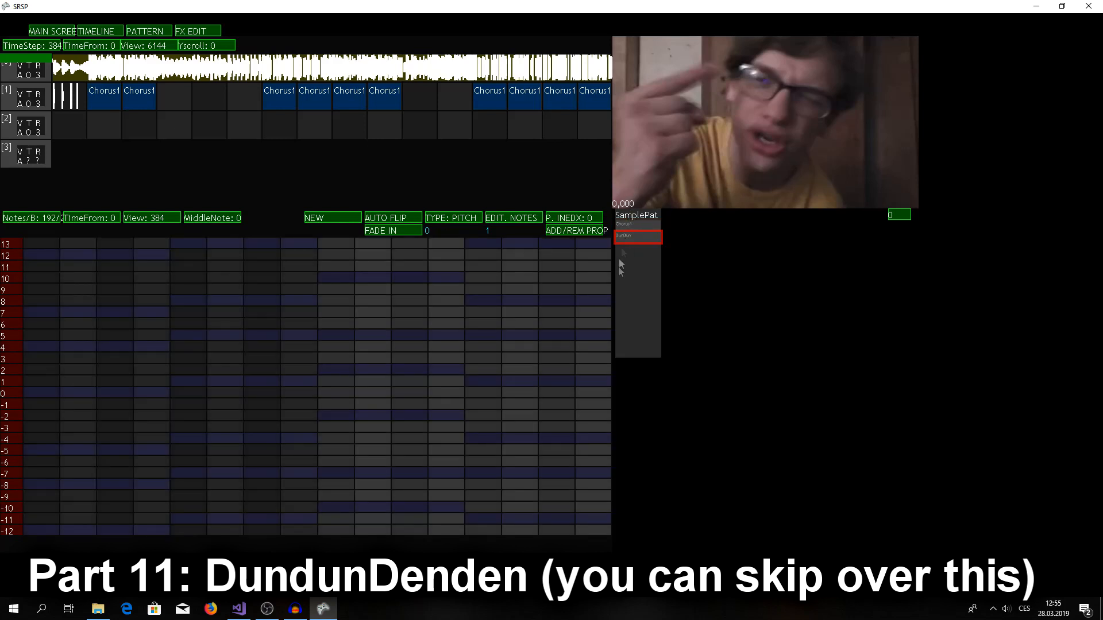
# Set the DunDun pattern type to SAMPLE and draw two-cell notes on rows 0, 1 and 2, plus four one-cell notes on row 2
pyautogui.click(464, 218)
pyautogui.click(51, 393)
pyautogui.moveTo(92, 396); pyautogui.dragTo(95, 395)
pyautogui.moveTo(188, 383); pyautogui.dragTo(246, 381)
pyautogui.moveTo(339, 370); pyautogui.dragTo(396, 369)
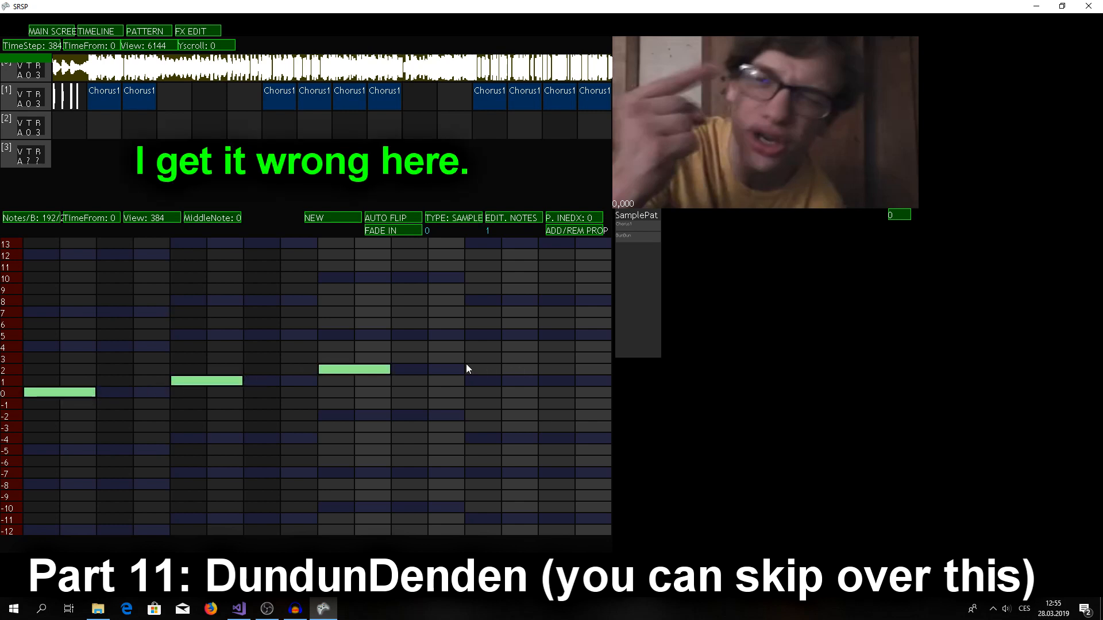
pyautogui.moveTo(490, 372); pyautogui.dragTo(615, 369)
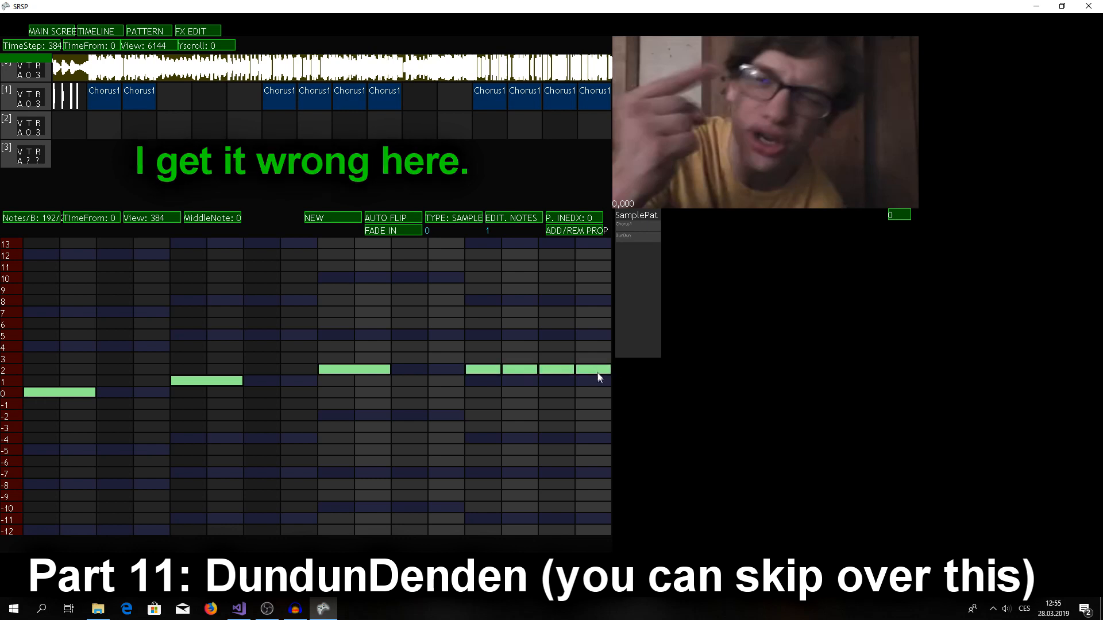
# Assign Speech-1, Speech-2 and Speech-3 to the DunDun pattern and place it on track 1 at positions 6, 8 and 10
pyautogui.click(102, 33)
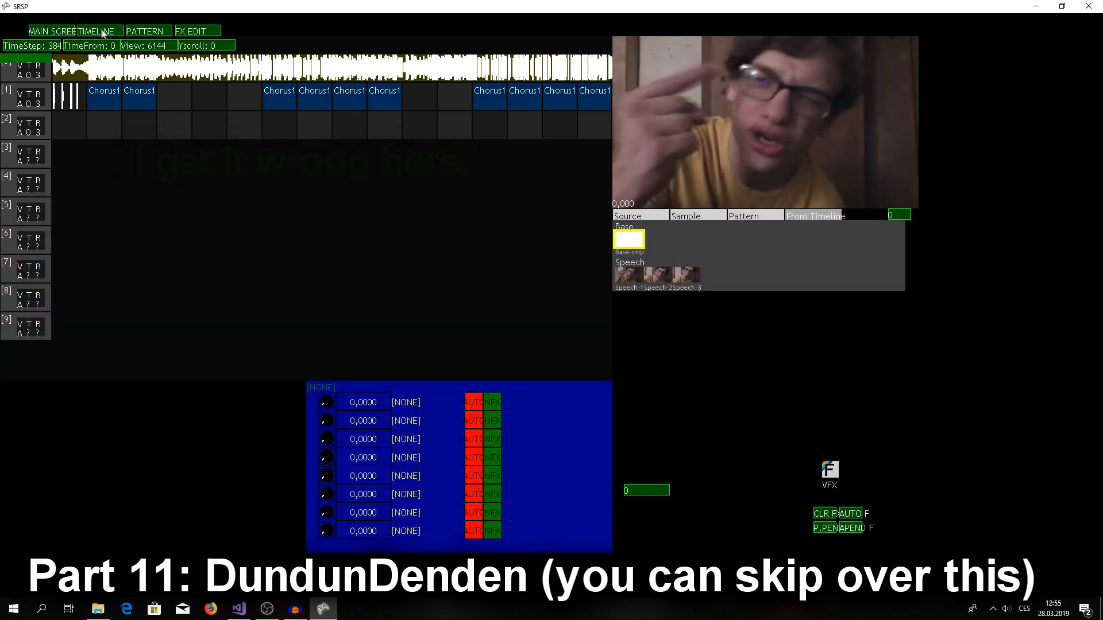
pyautogui.click(701, 216)
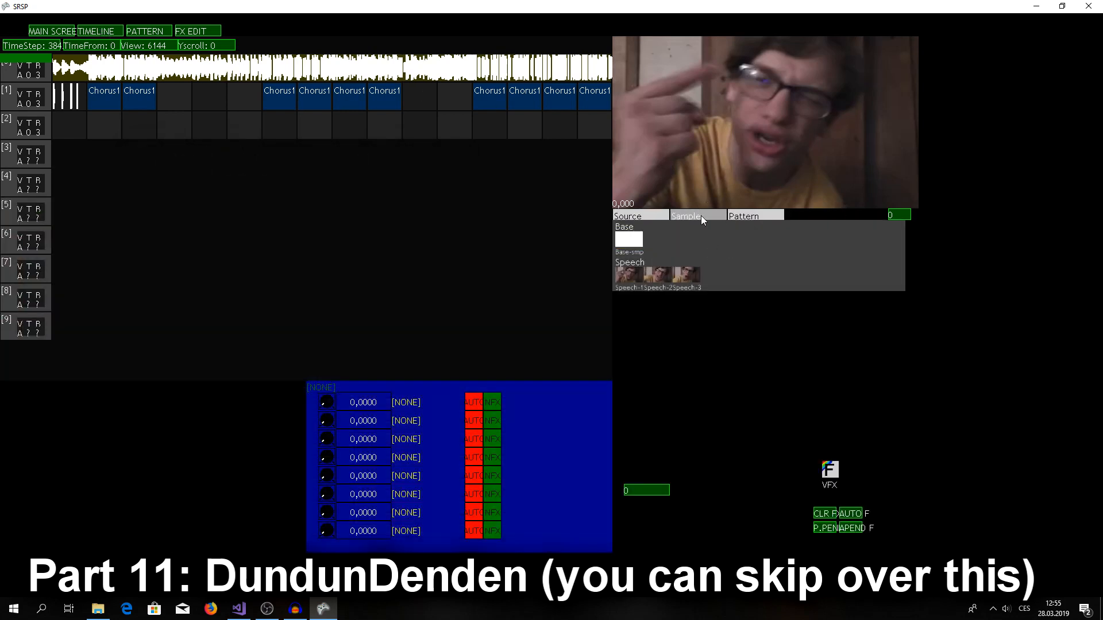
pyautogui.click(740, 218)
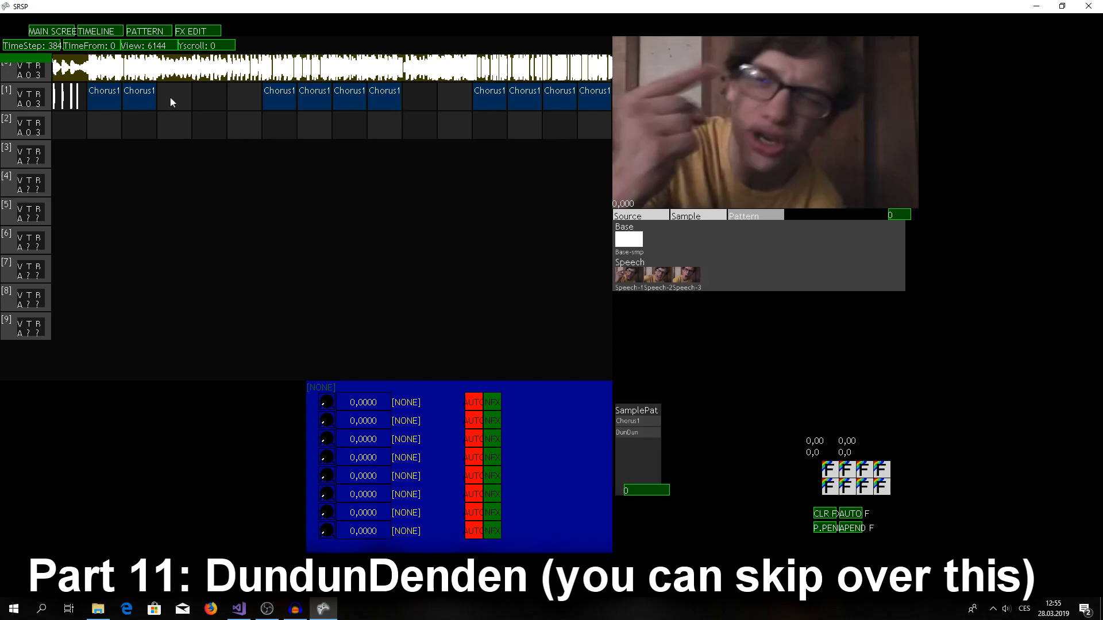
pyautogui.click(641, 433)
pyautogui.click(634, 282)
pyautogui.click(658, 278)
pyautogui.click(685, 277)
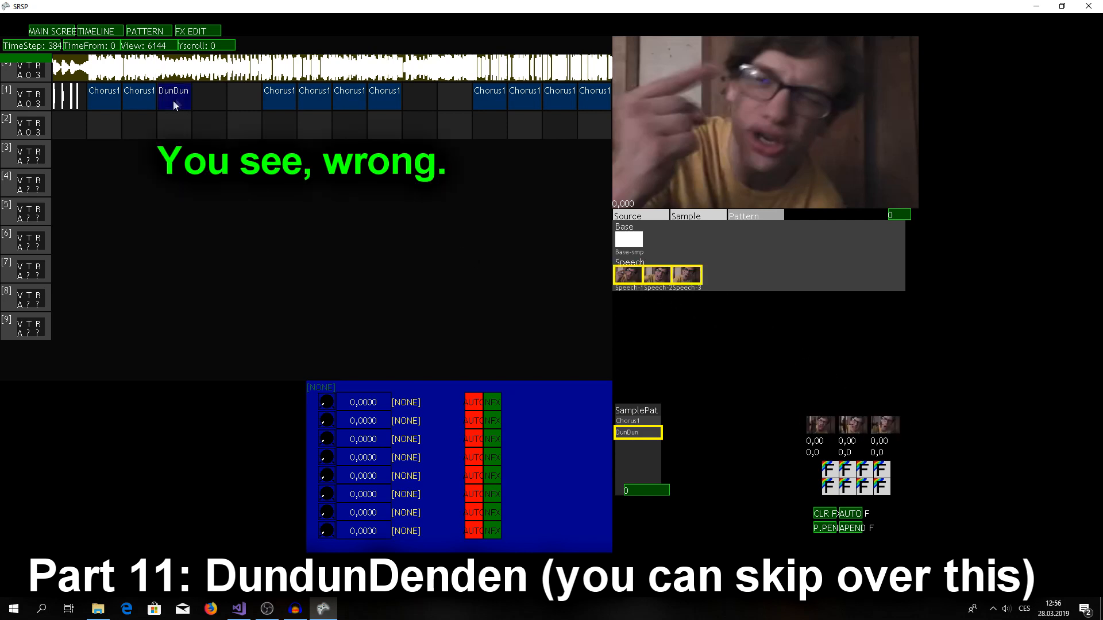
pyautogui.moveTo(173, 100); pyautogui.dragTo(244, 100)
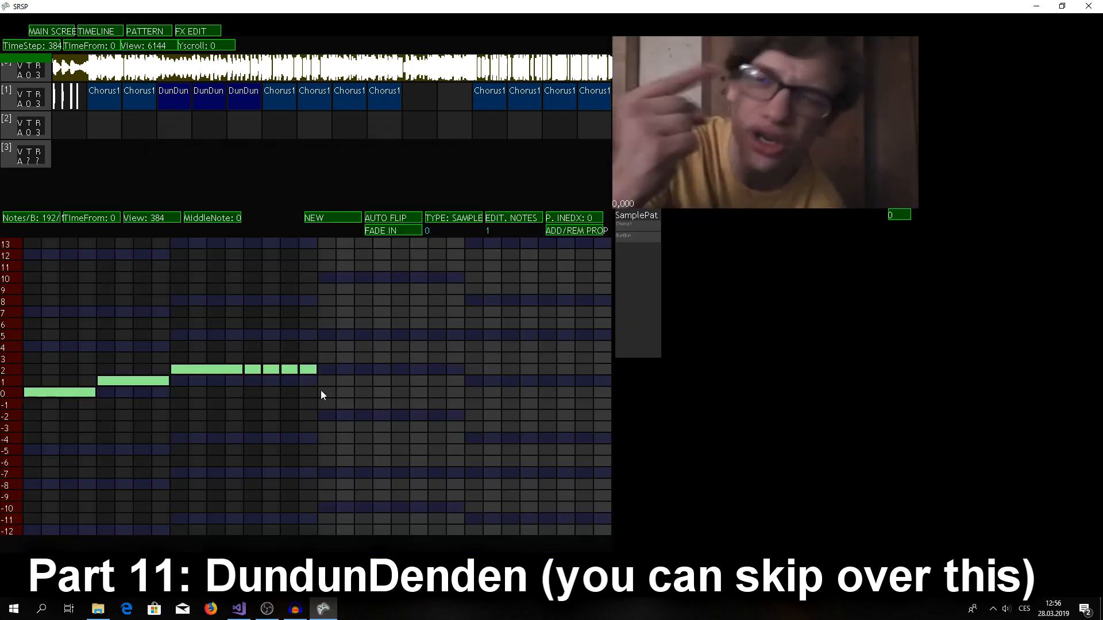
# Repeat the DunDun note sequence in the pattern's second half, with long notes on rows 0, 1 and 2 and short notes on row 2
pyautogui.click(326, 393)
pyautogui.moveTo(336, 395); pyautogui.dragTo(463, 382)
pyautogui.moveTo(472, 370); pyautogui.dragTo(538, 371)
pyautogui.click(563, 371)
pyautogui.click(548, 370)
pyautogui.click(588, 370)
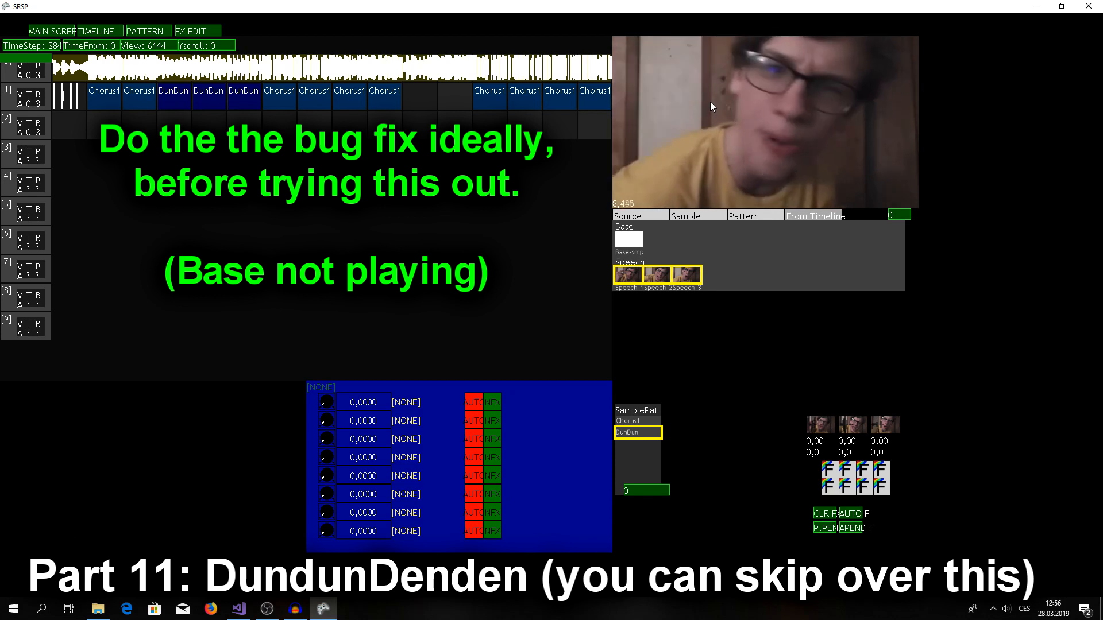
# Apply the FLIP H effect to the intro's Speech-3 clip on track 1 at time 1.375
pyautogui.click(628, 239)
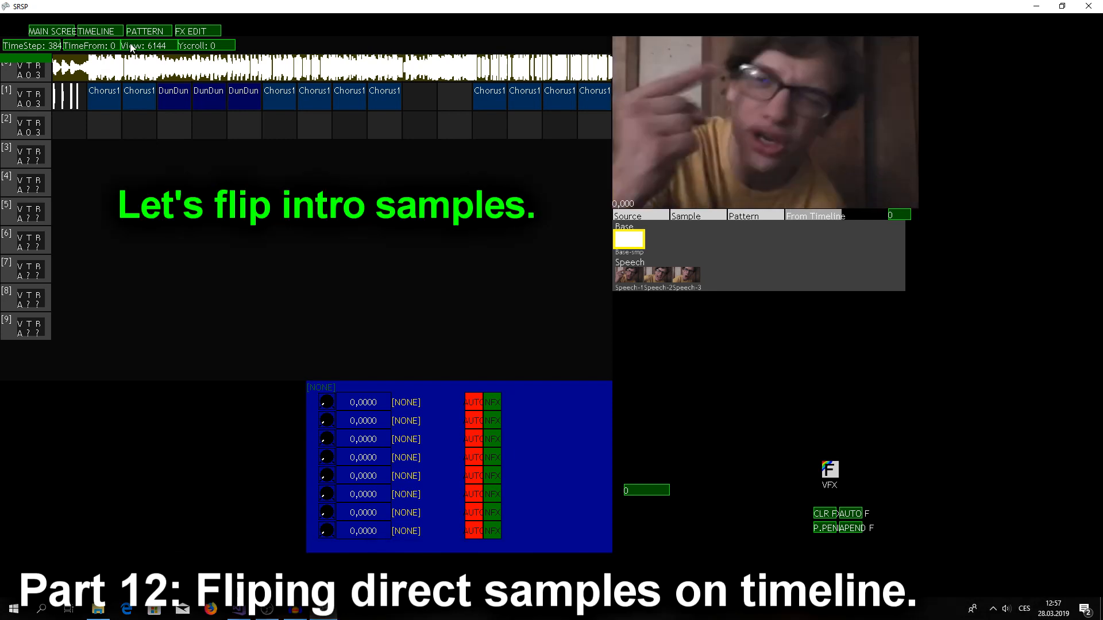
pyautogui.scroll(3, 131, 47)
pyautogui.scroll(1, 131, 47)
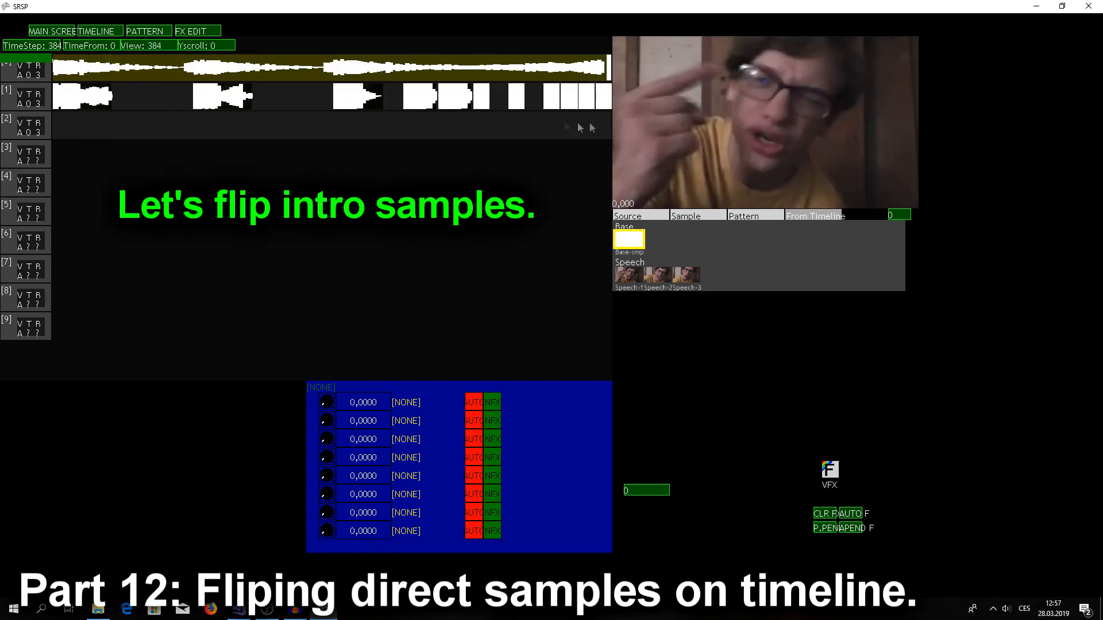
pyautogui.scroll(-1, 78, 48)
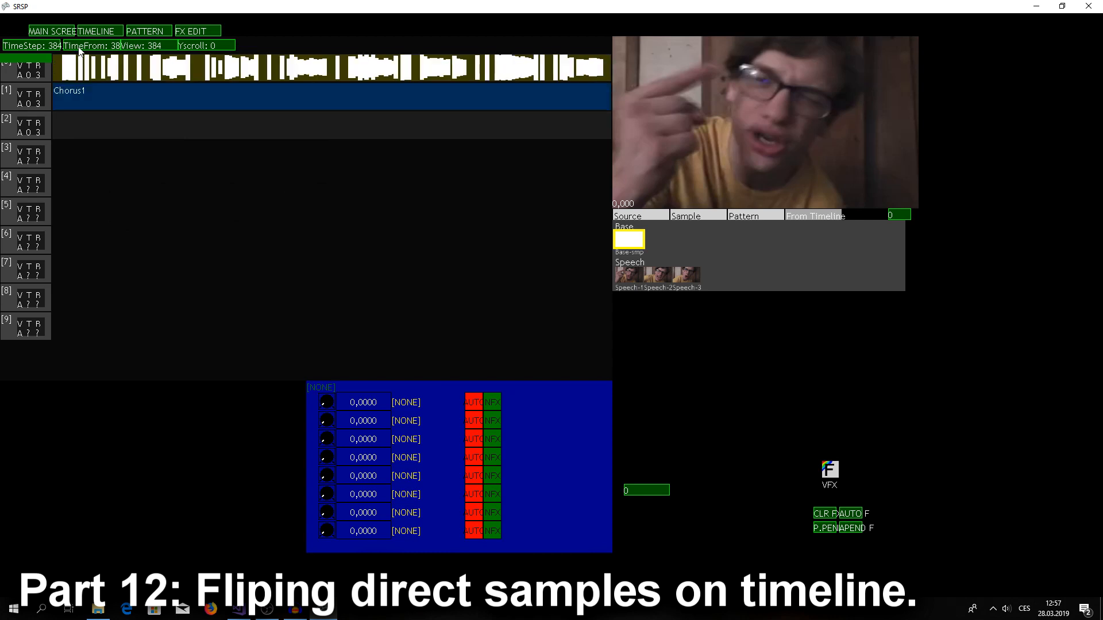
pyautogui.scroll(1, 79, 50)
pyautogui.scroll(-1, 147, 47)
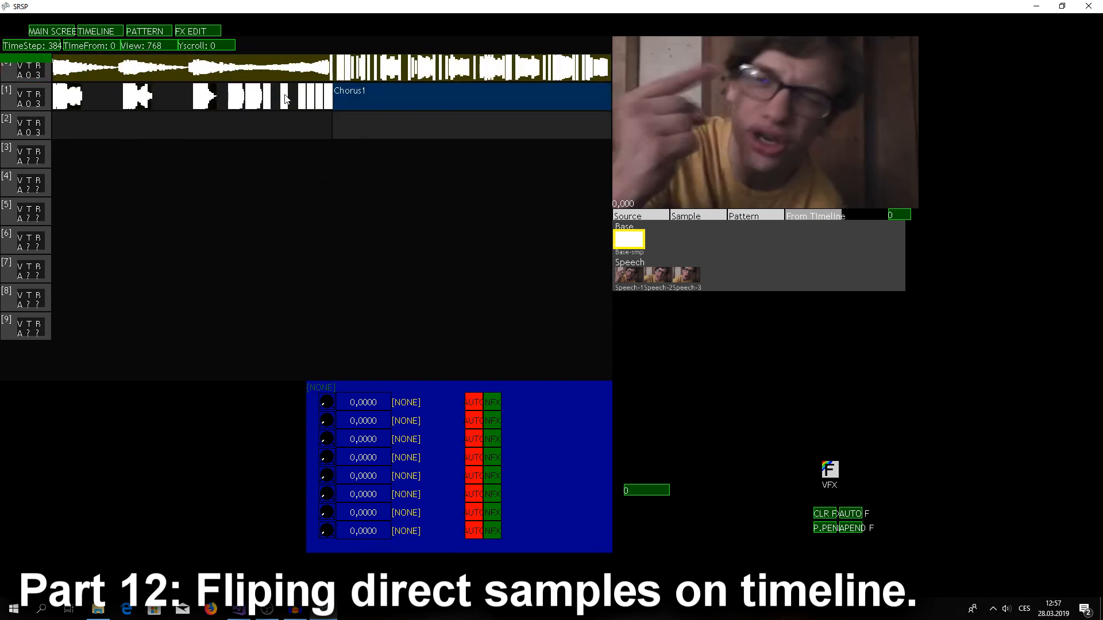
pyautogui.click(254, 95)
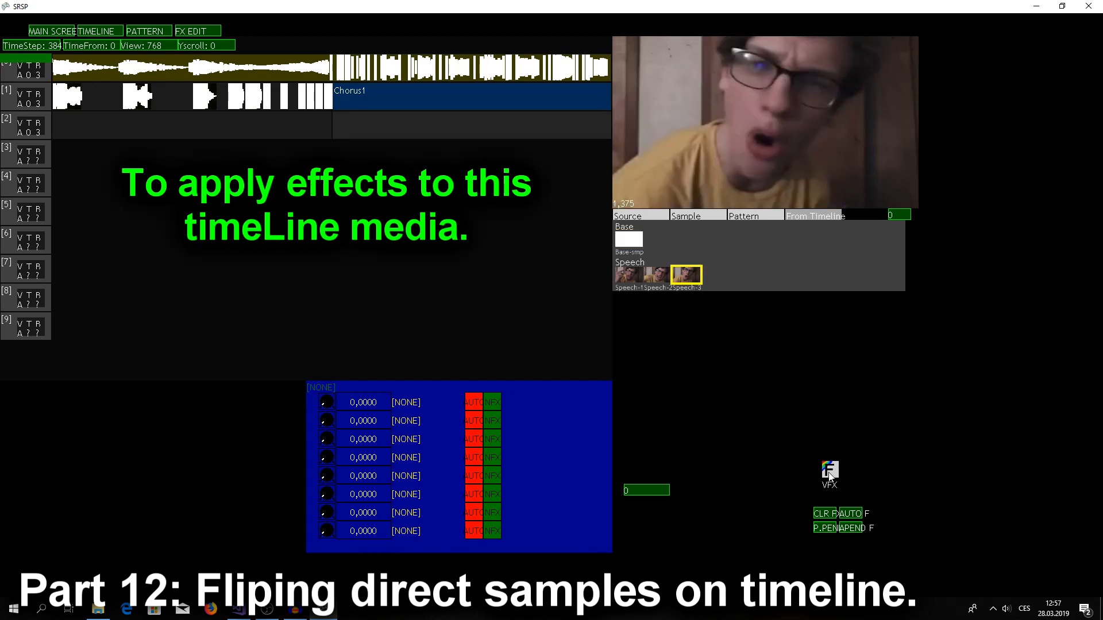
pyautogui.click(188, 33)
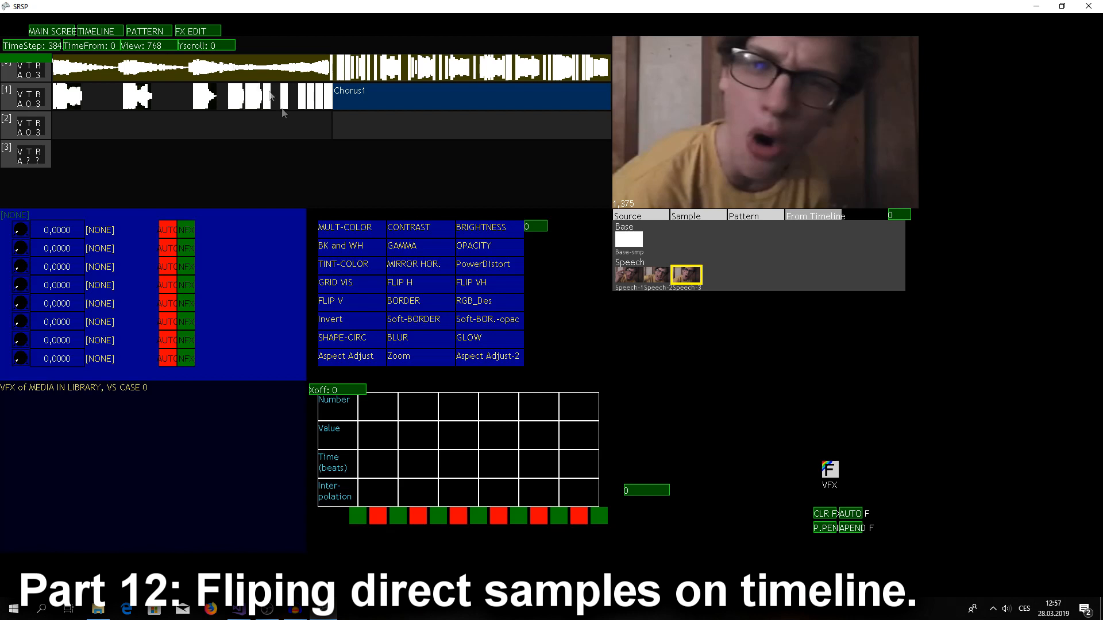
pyautogui.click(402, 285)
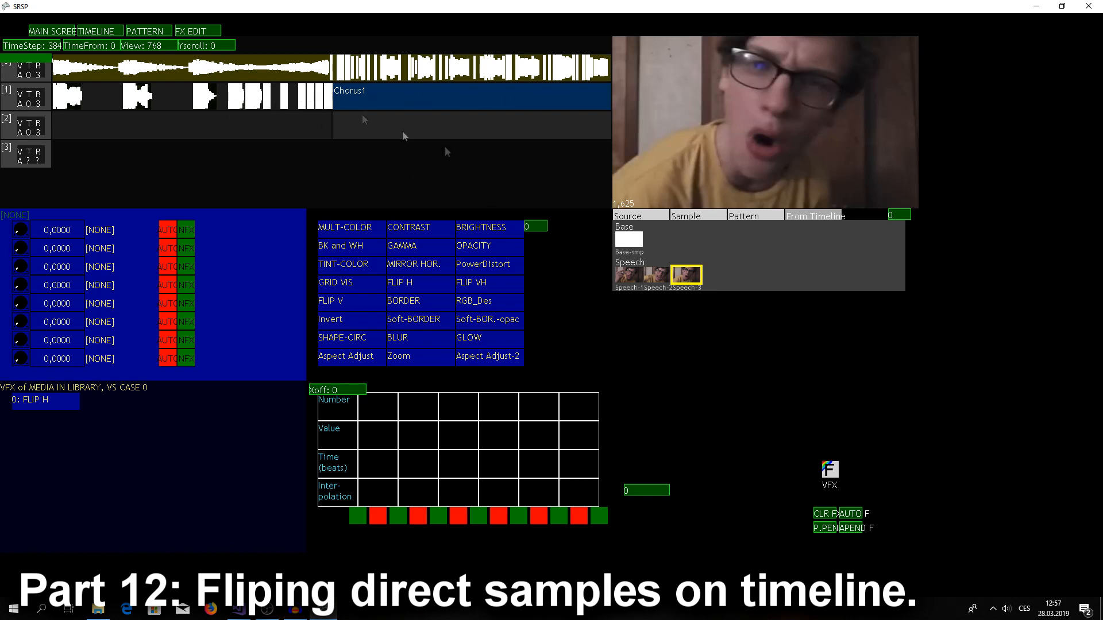
# Apply the FLIP H effect to the intro's Speech-3 clips at times 1.625 and 1.813
pyautogui.click(830, 473)
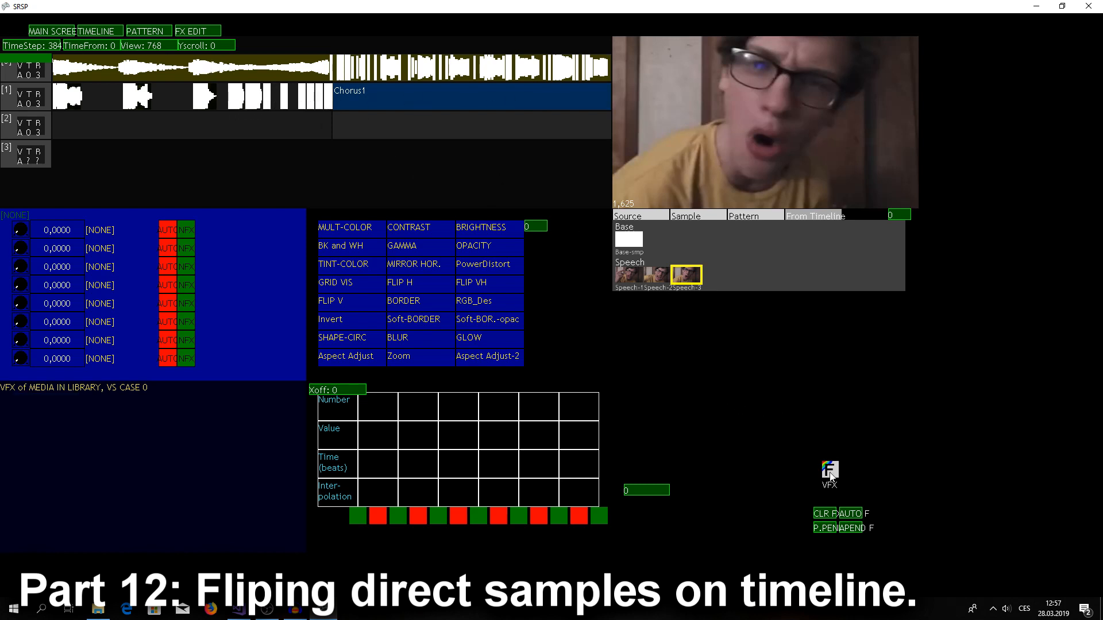
pyautogui.click(404, 284)
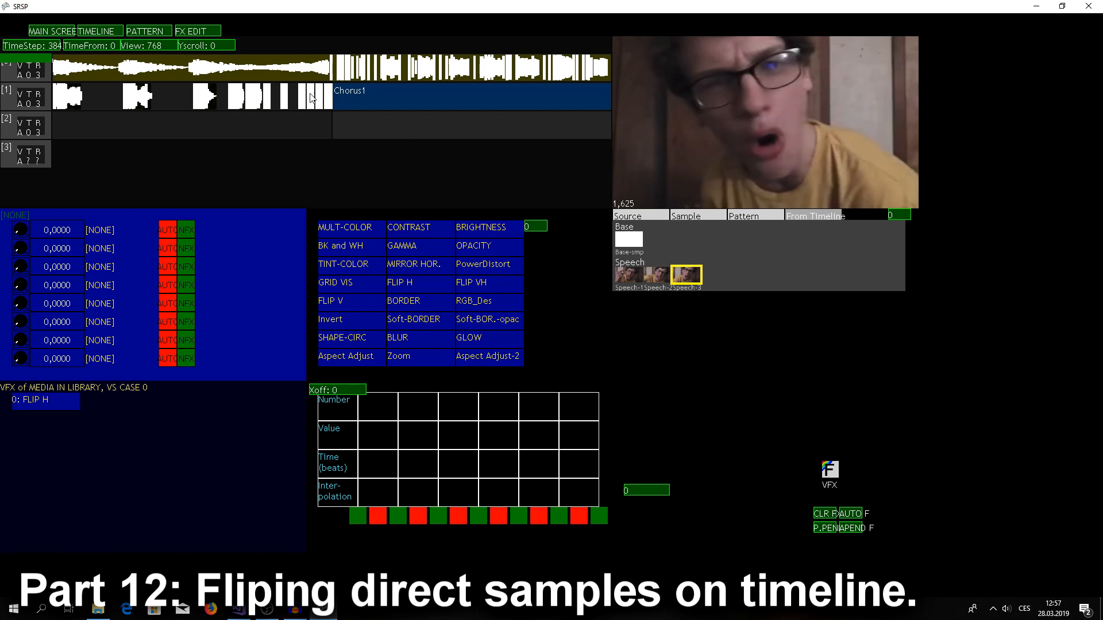
pyautogui.click(829, 473)
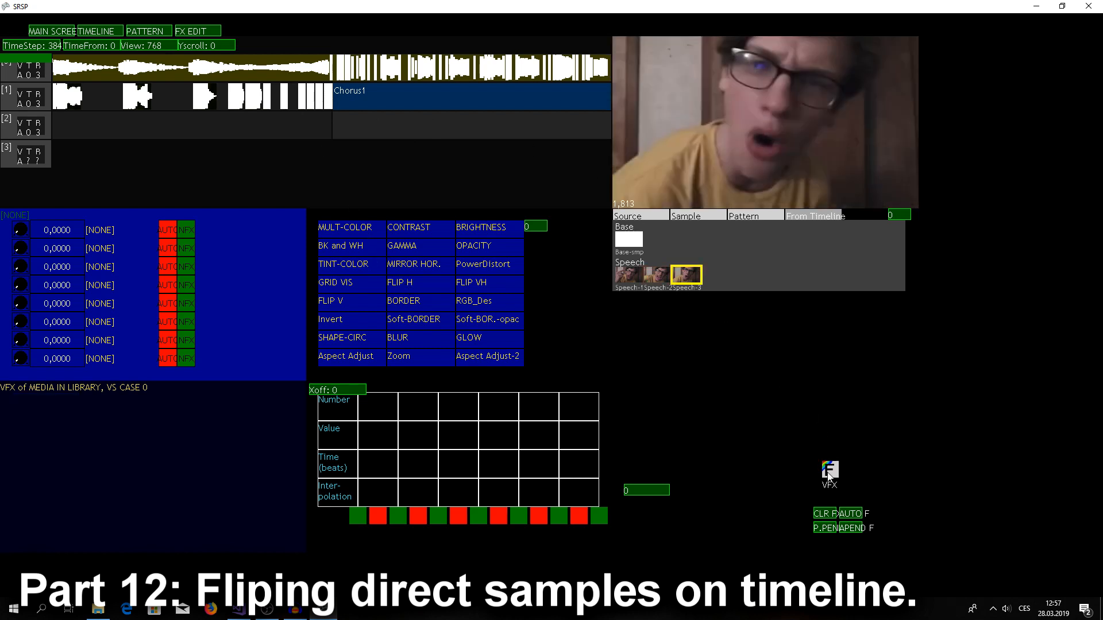
pyautogui.click(413, 283)
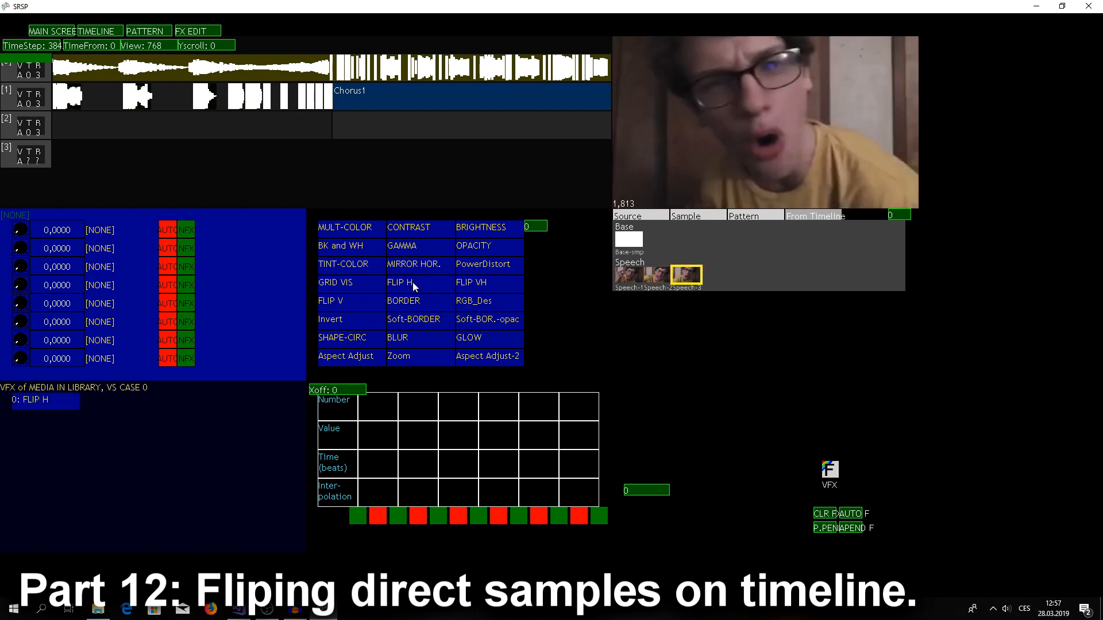
# Remove the intro's last clip before the first Chorus1 on track 1, and pick Speech-3 for placement with a time step of 12
pyautogui.click(327, 96)
pyautogui.scroll(-3, 56, 46)
pyautogui.scroll(-2, 54, 43)
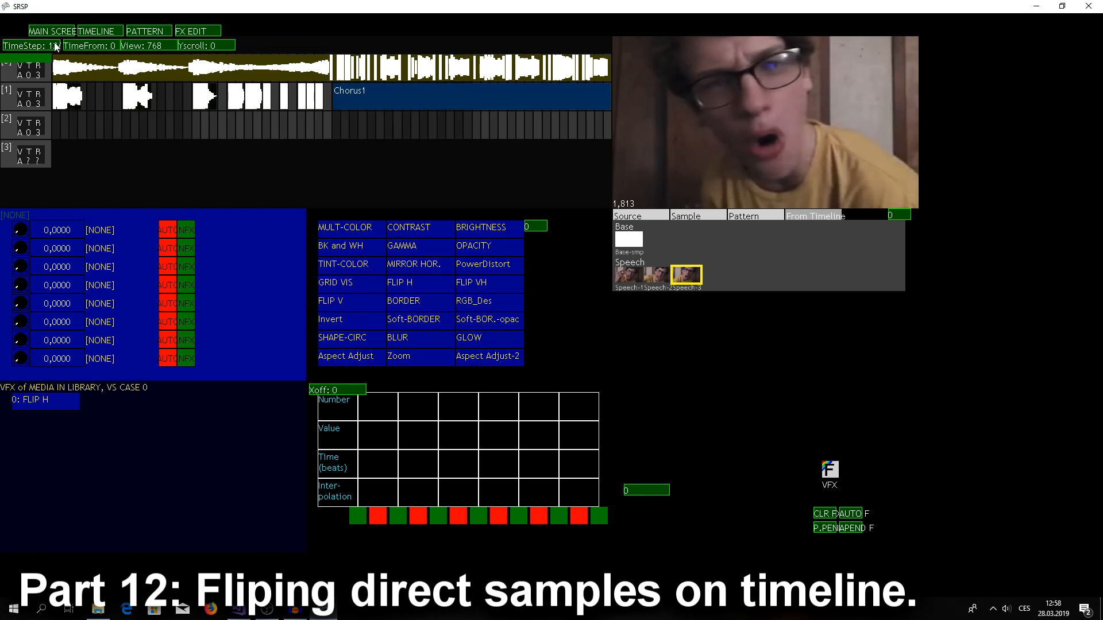
pyautogui.click(311, 101)
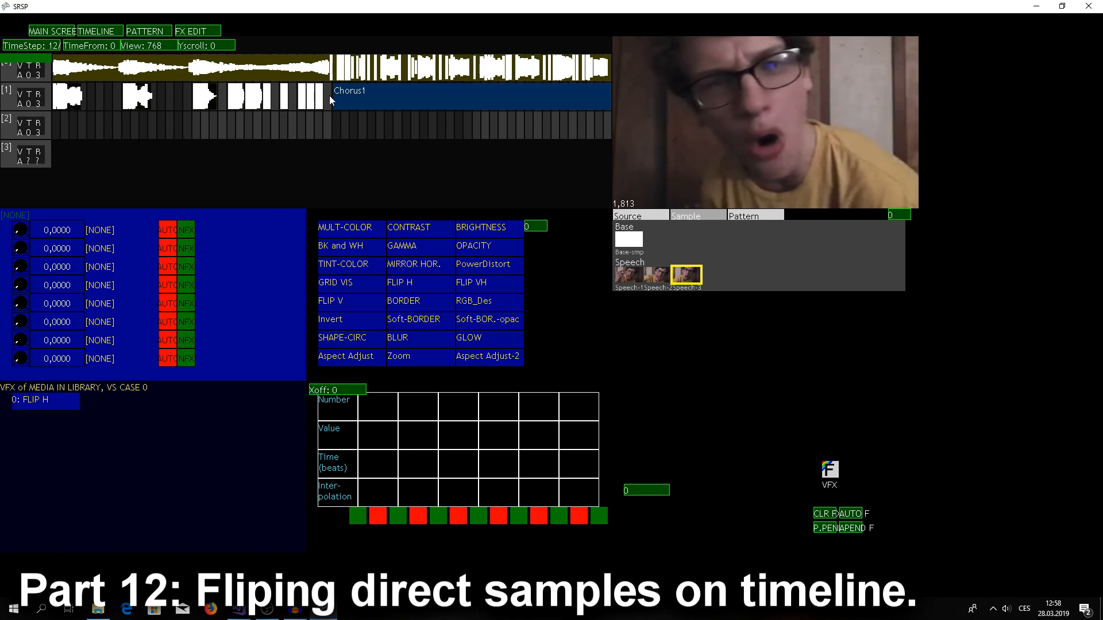
# Save the project to the SRS-tut-1 folder
pyautogui.click(497, 96)
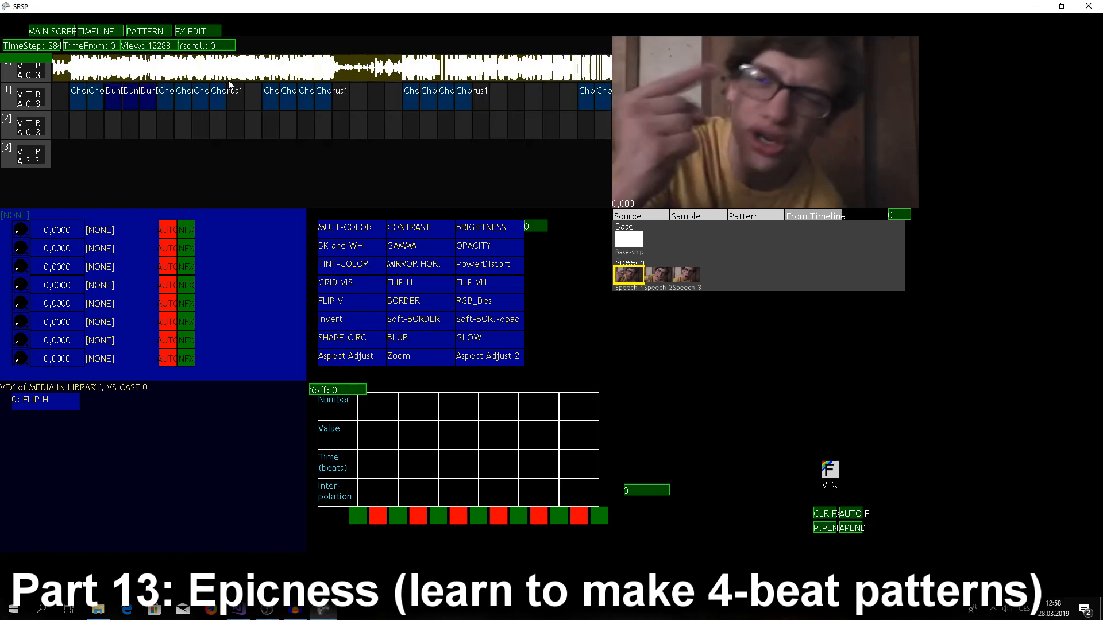
pyautogui.click(62, 33)
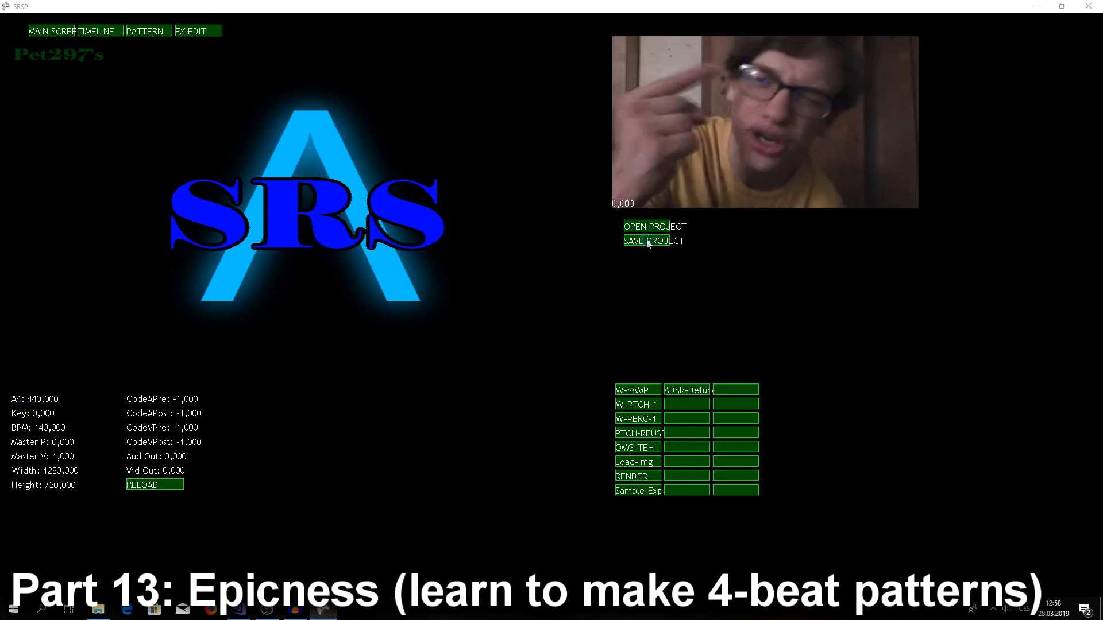
pyautogui.click(634, 228)
pyautogui.moveTo(591, 221); pyautogui.dragTo(301, 71)
pyautogui.scroll(-13, 382, 192)
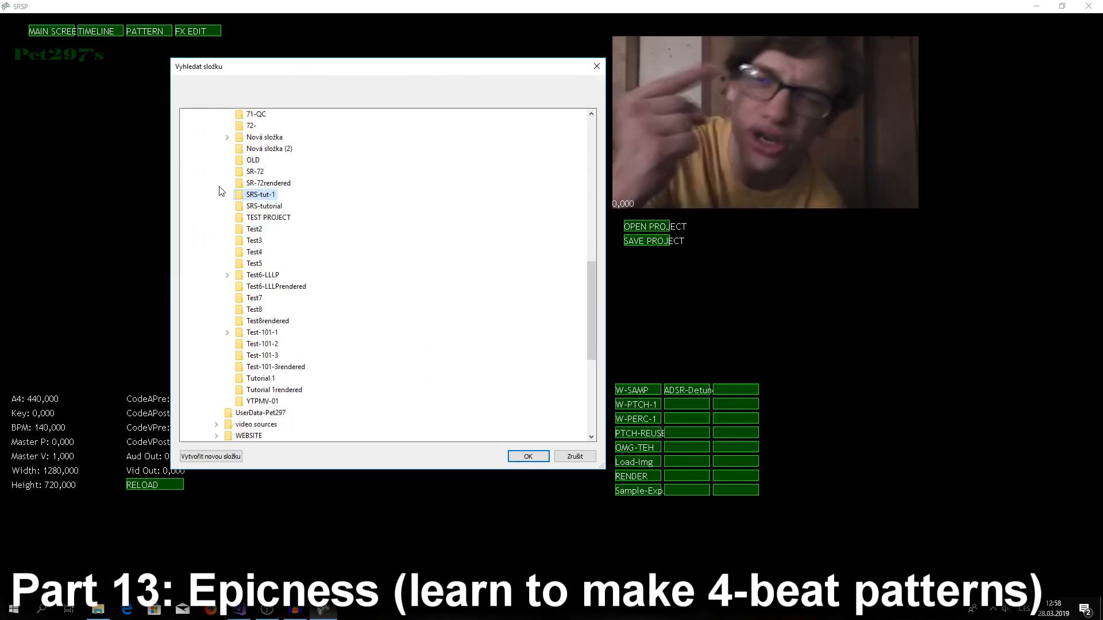
pyautogui.click(524, 457)
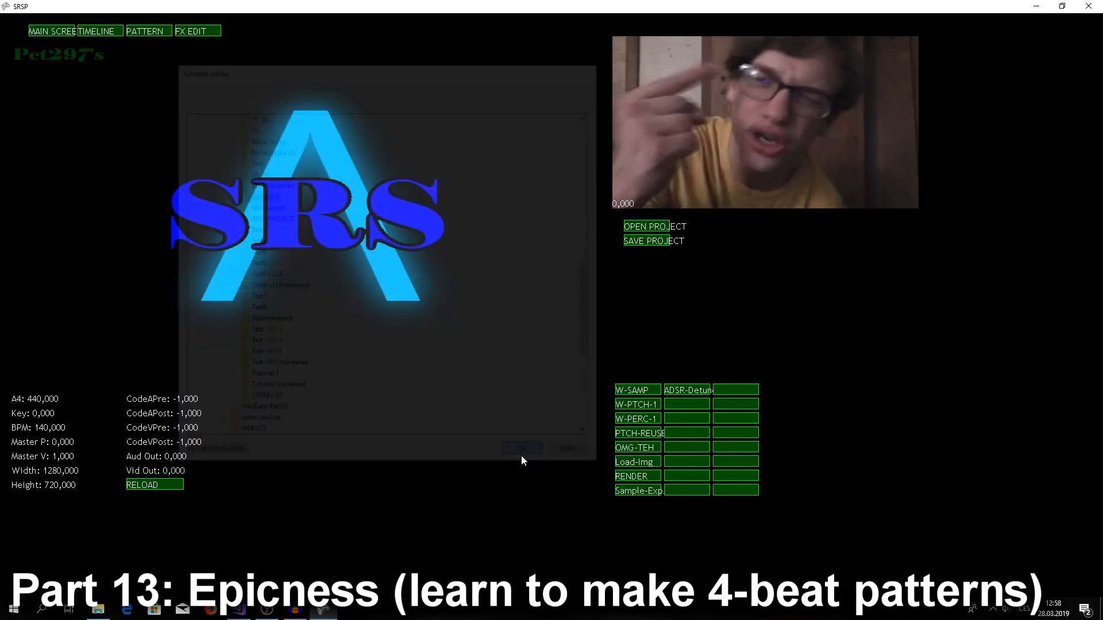
# Create a new sample pattern named Epic and open it for note editing
pyautogui.click(112, 33)
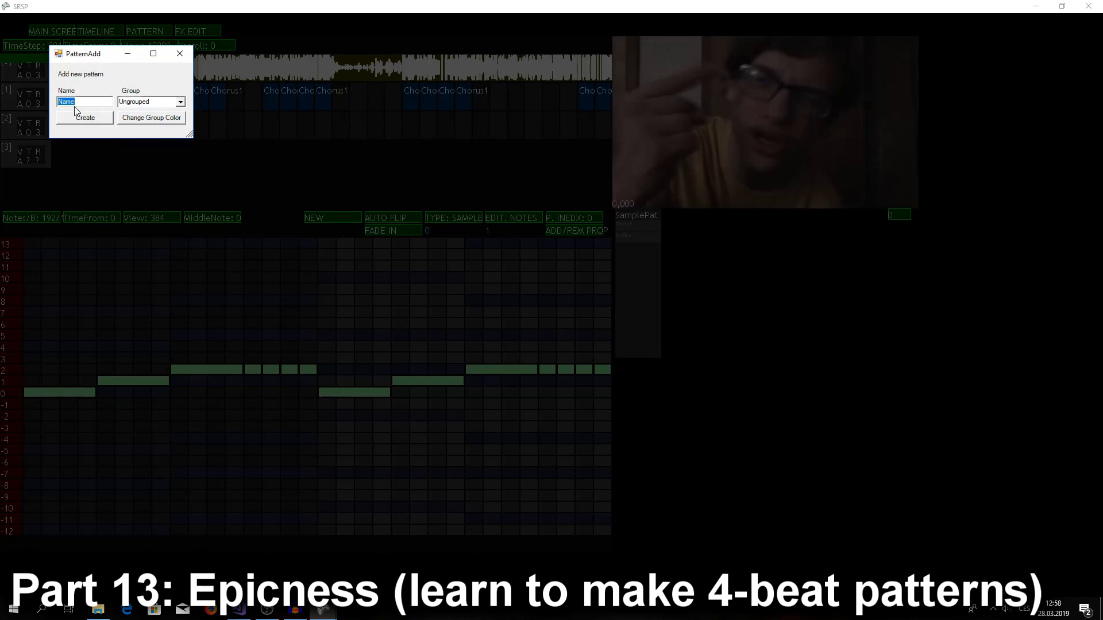
pyautogui.write('Epic')
pyautogui.click(181, 101)
pyautogui.click(165, 118)
pyautogui.click(85, 119)
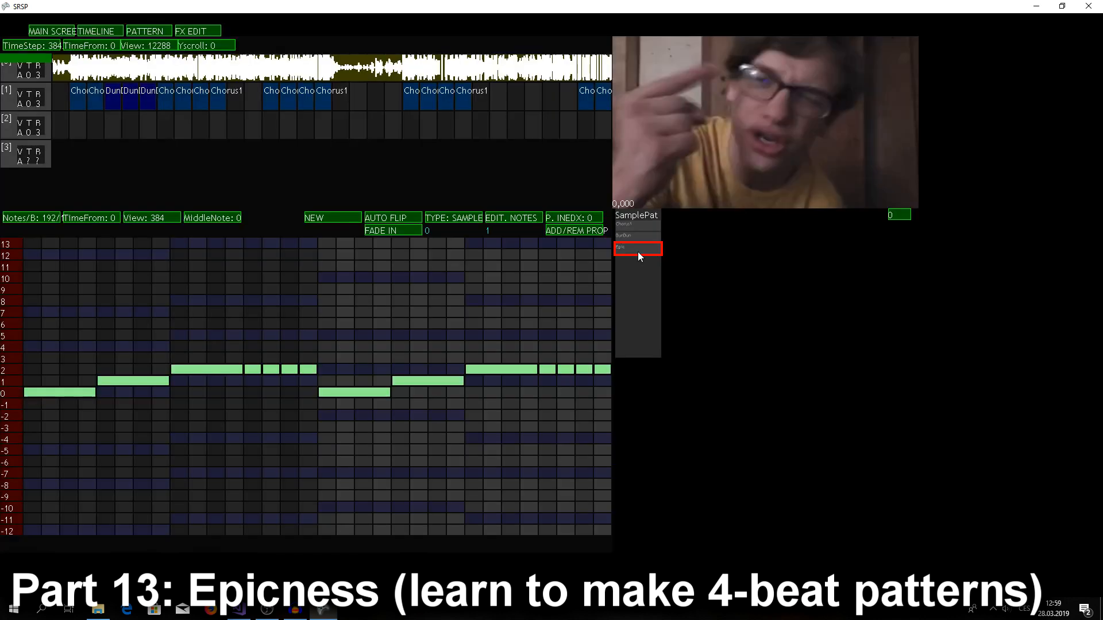
pyautogui.click(639, 249)
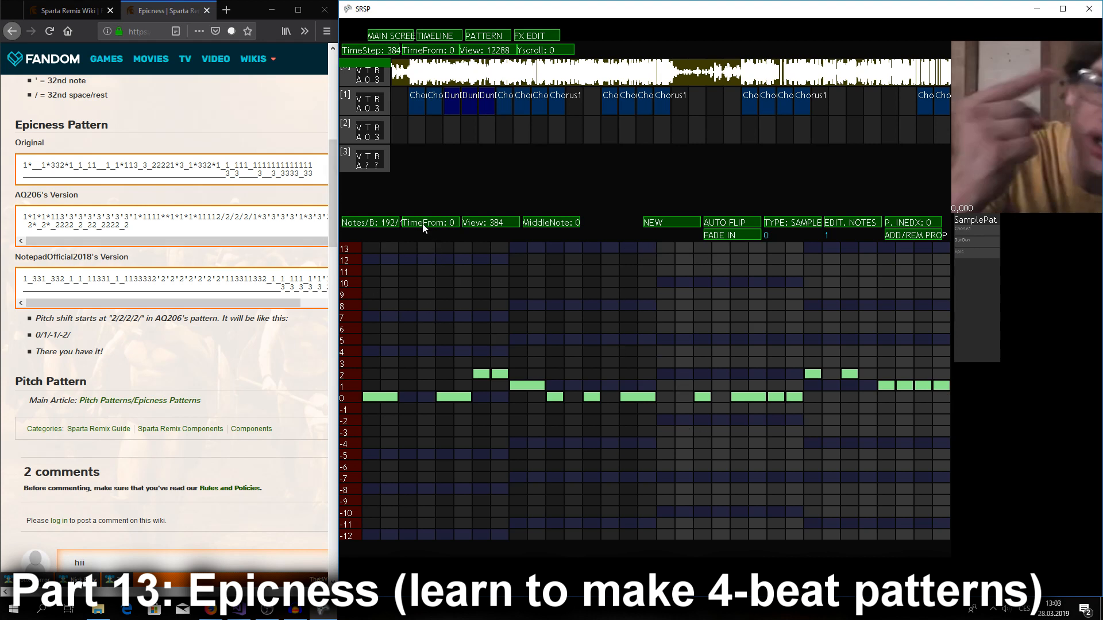
# Enter the next Epicness notes in the Epic pattern from time 384, using pitches 0, 1 and 2
pyautogui.scroll(-6, 423, 229)
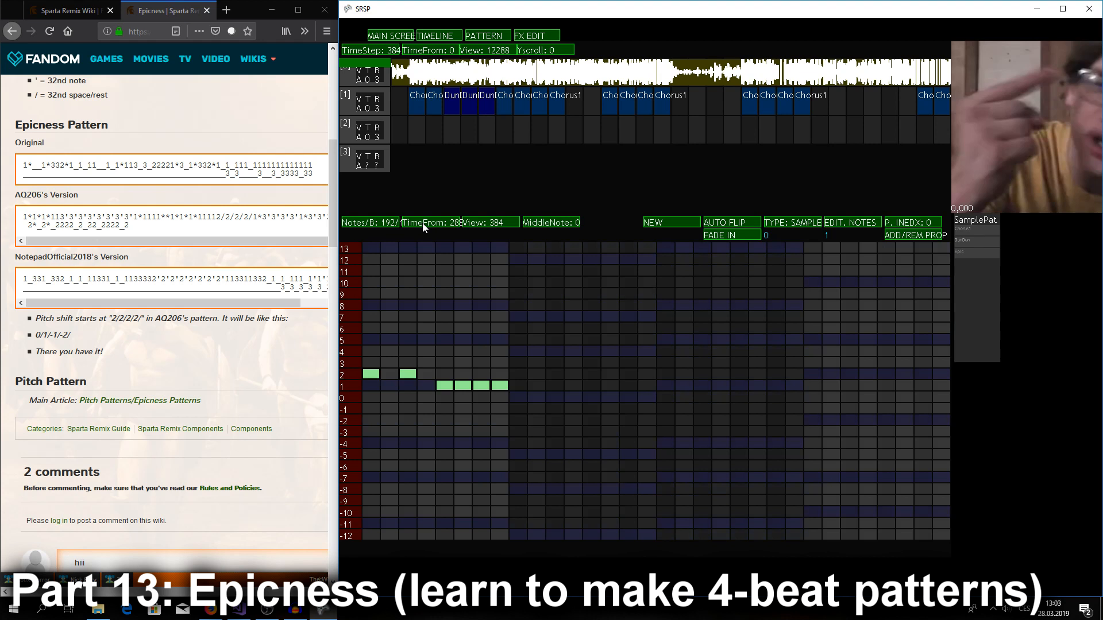
pyautogui.scroll(-2, 422, 228)
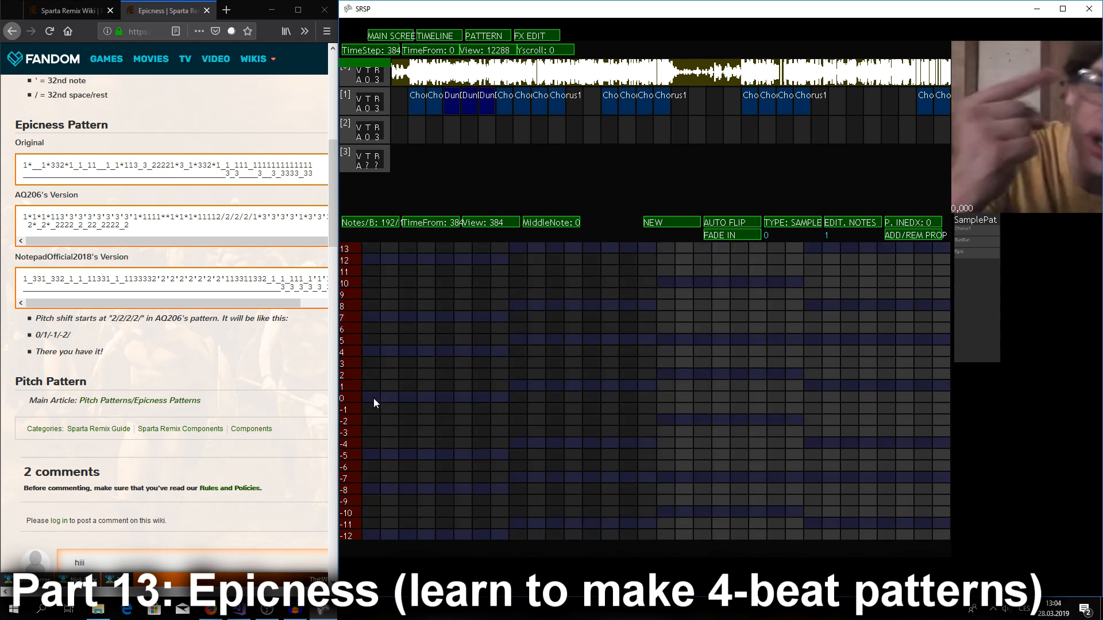
pyautogui.moveTo(373, 398); pyautogui.dragTo(377, 395)
pyautogui.moveTo(378, 395); pyautogui.dragTo(400, 395)
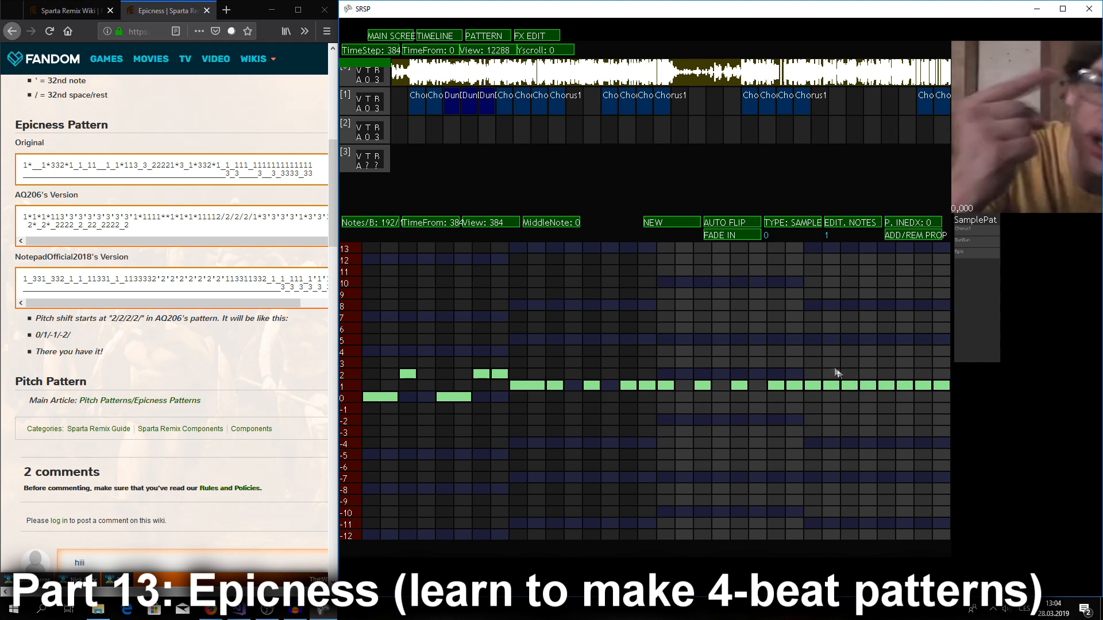
# Replace the pitch-1 notes after the first long one with pitch-0 notes, continuing the run to time 768
pyautogui.moveTo(552, 385)
pyautogui.mouseDown()
pyautogui.moveTo(555, 405)
pyautogui.moveTo(559, 395)
pyautogui.mouseUp()
pyautogui.rightClick(591, 386)
pyautogui.moveTo(626, 393)
pyautogui.mouseDown()
pyautogui.moveTo(920, 382)
pyautogui.moveTo(692, 390)
pyautogui.moveTo(838, 388)
pyautogui.mouseUp()
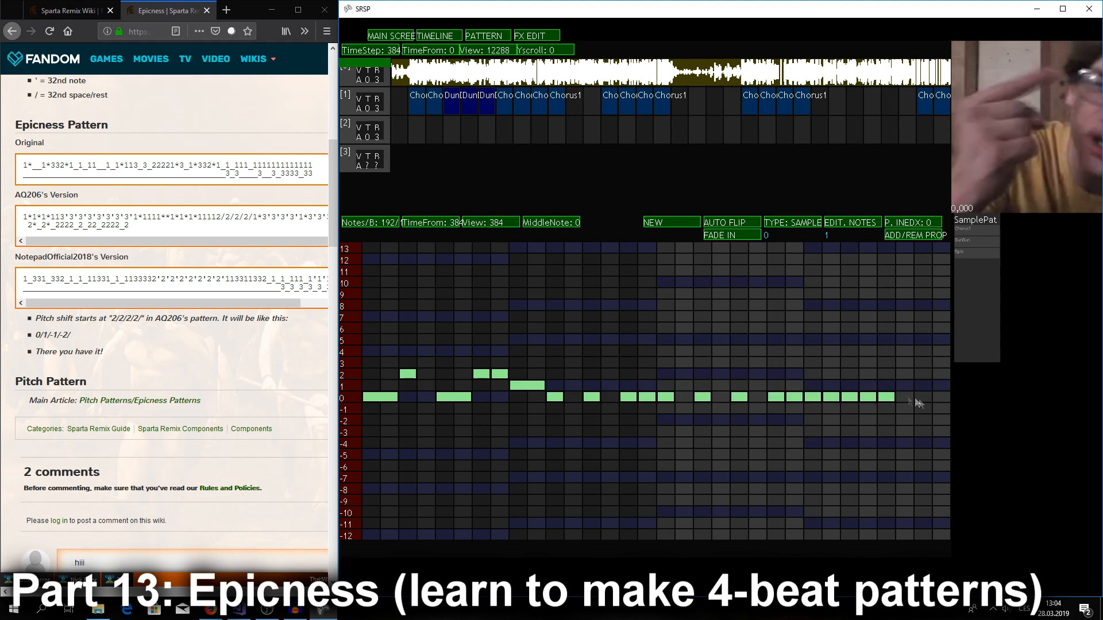
pyautogui.click(903, 398)
pyautogui.click(921, 398)
pyautogui.click(940, 398)
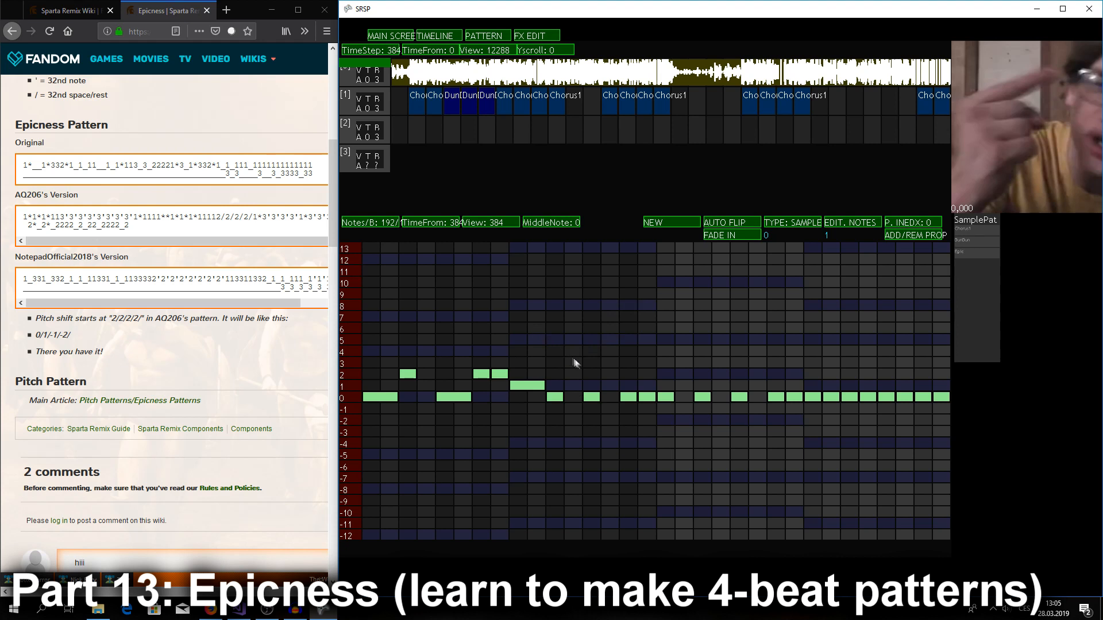
# Add the Epicness second-voice notes at pitch 2 above the pitch-0 notes in the Epic pattern's second half
pyautogui.click(627, 374)
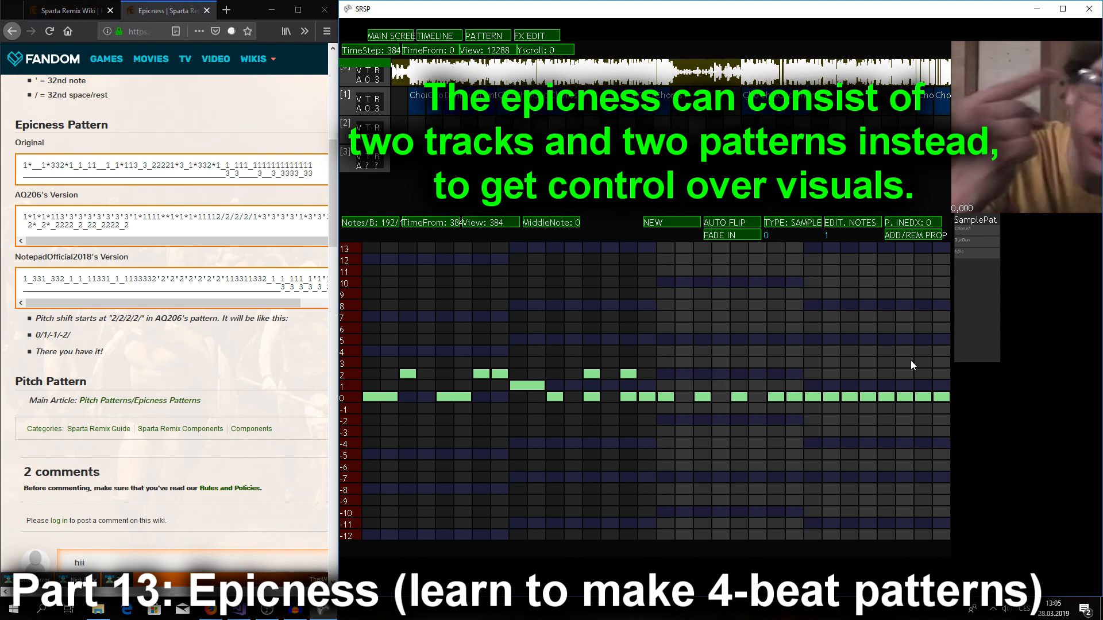
pyautogui.click(941, 373)
pyautogui.click(923, 373)
pyautogui.click(886, 373)
pyautogui.click(868, 374)
pyautogui.click(851, 374)
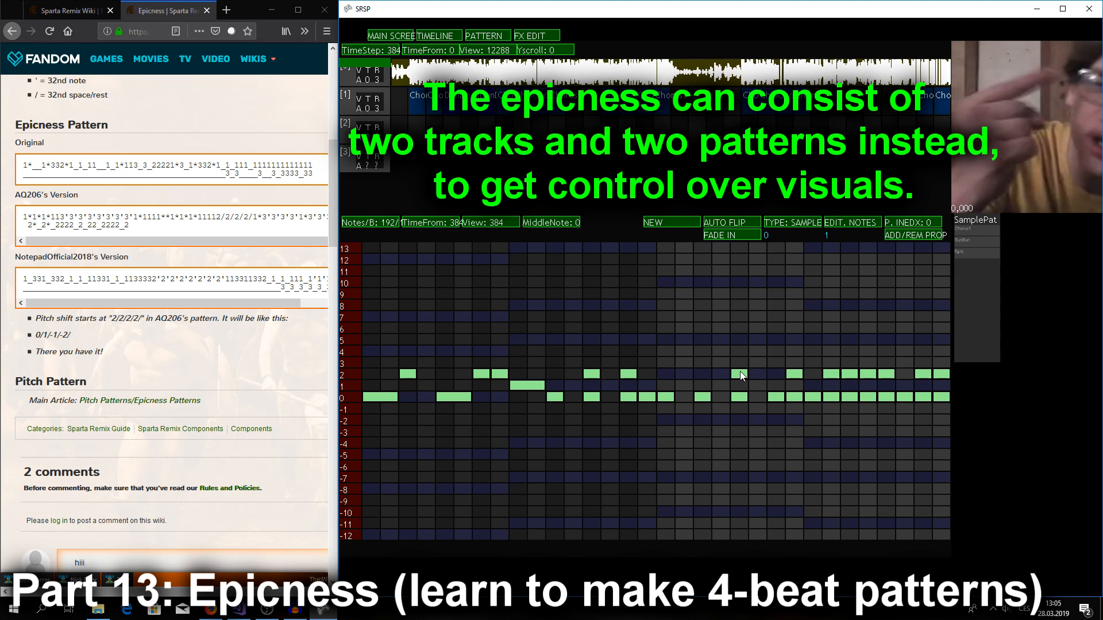
# Go back to the timeline and pick the Epic pattern for placement with samples Speech-1, Speech-2 and Speech-3
pyautogui.click(440, 35)
pyautogui.click(272, 9)
pyautogui.doubleClick(1041, 4)
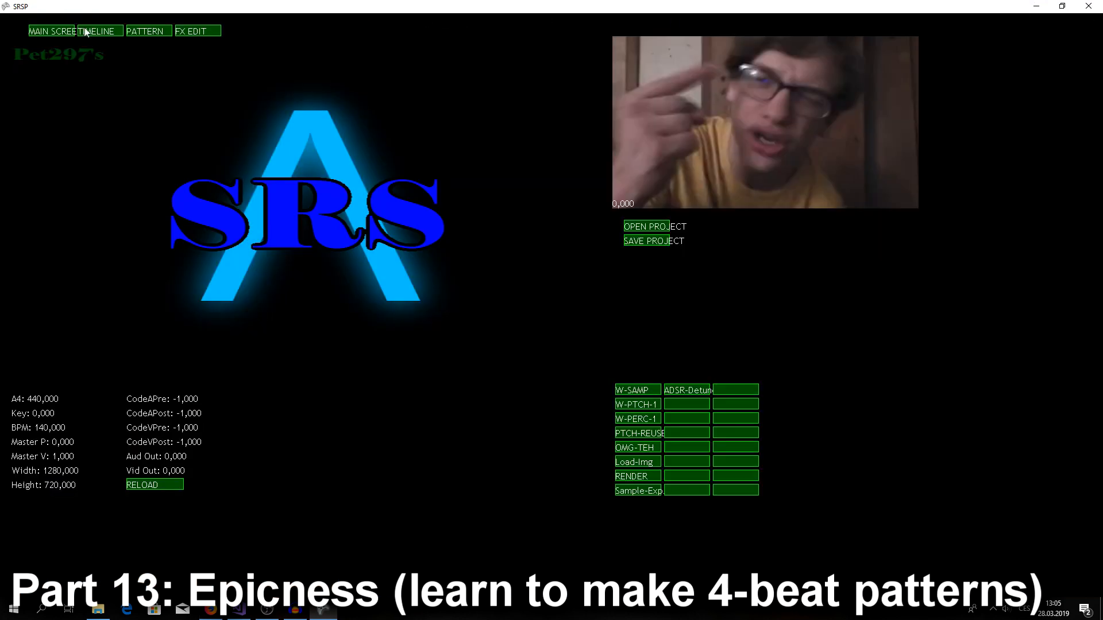
pyautogui.click(745, 220)
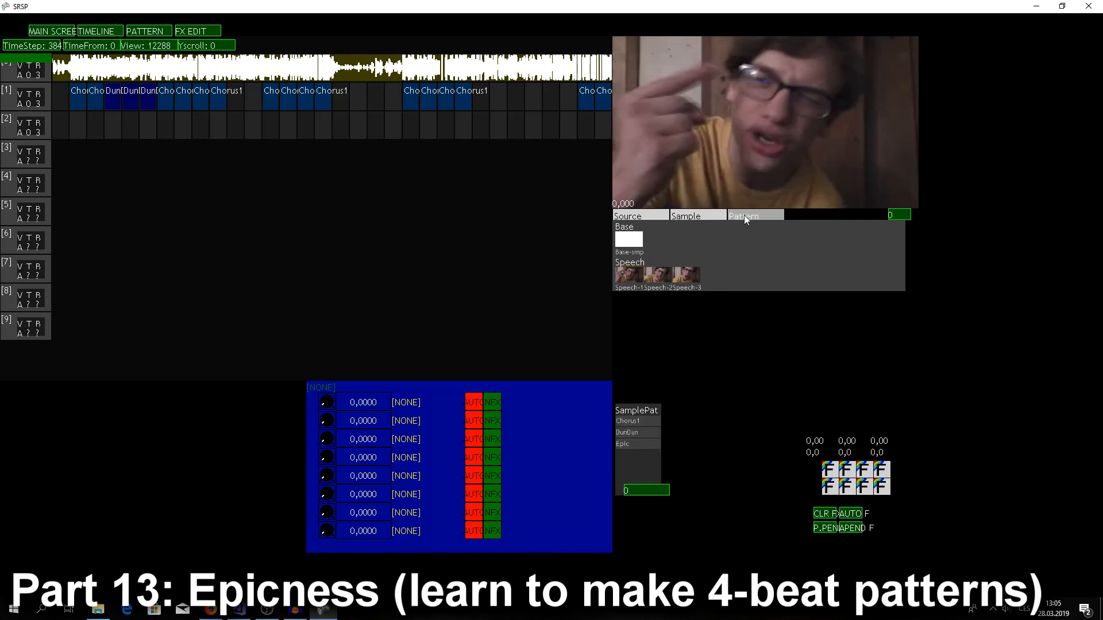
pyautogui.click(637, 444)
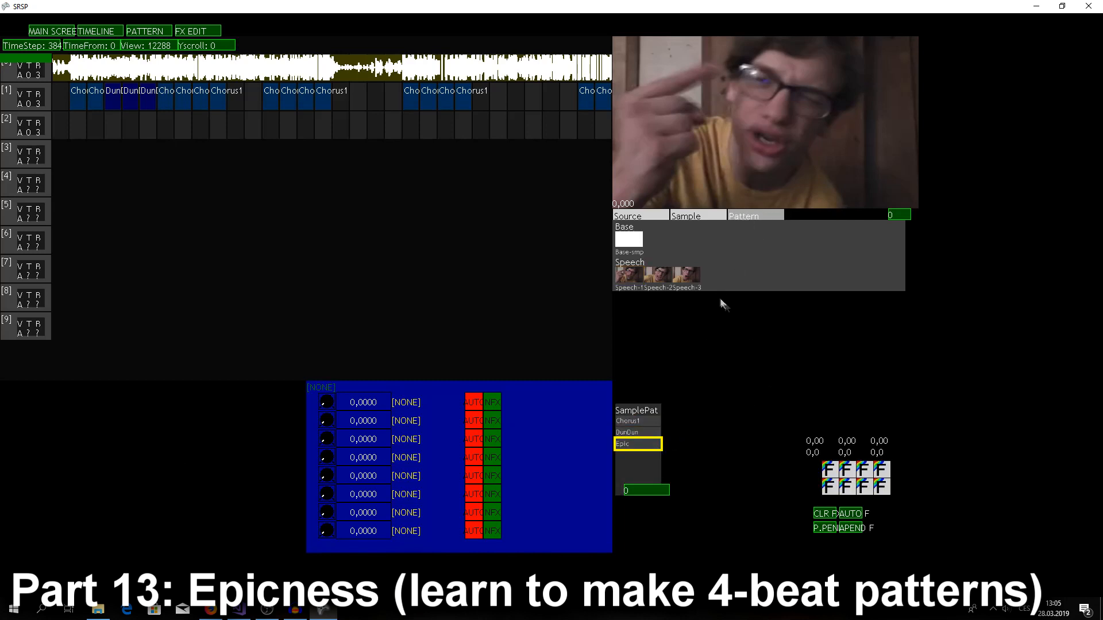
pyautogui.click(632, 277)
pyautogui.click(657, 275)
pyautogui.click(692, 277)
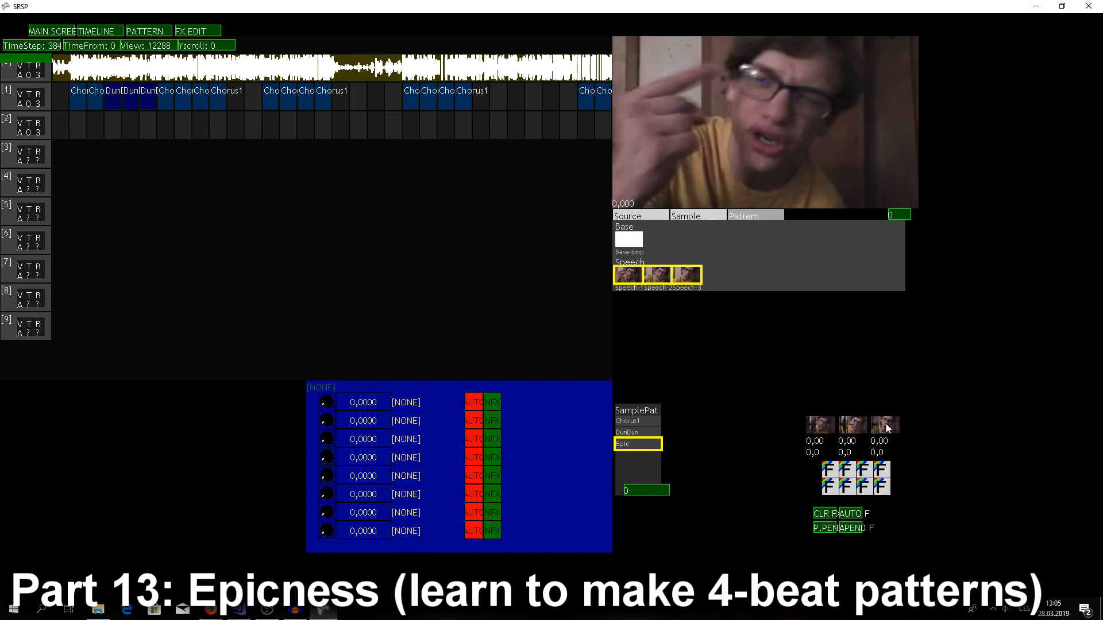
# Reassign the pattern's samples in the order Speech-2, Speech-3, Speech-1
pyautogui.click(657, 282)
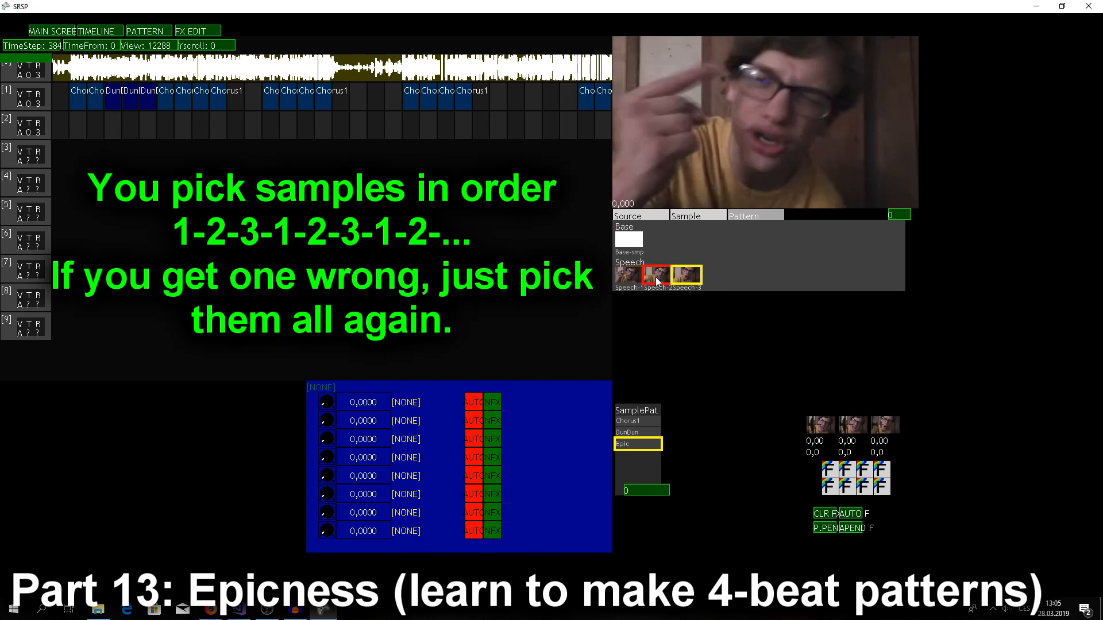
pyautogui.click(658, 281)
pyautogui.click(690, 280)
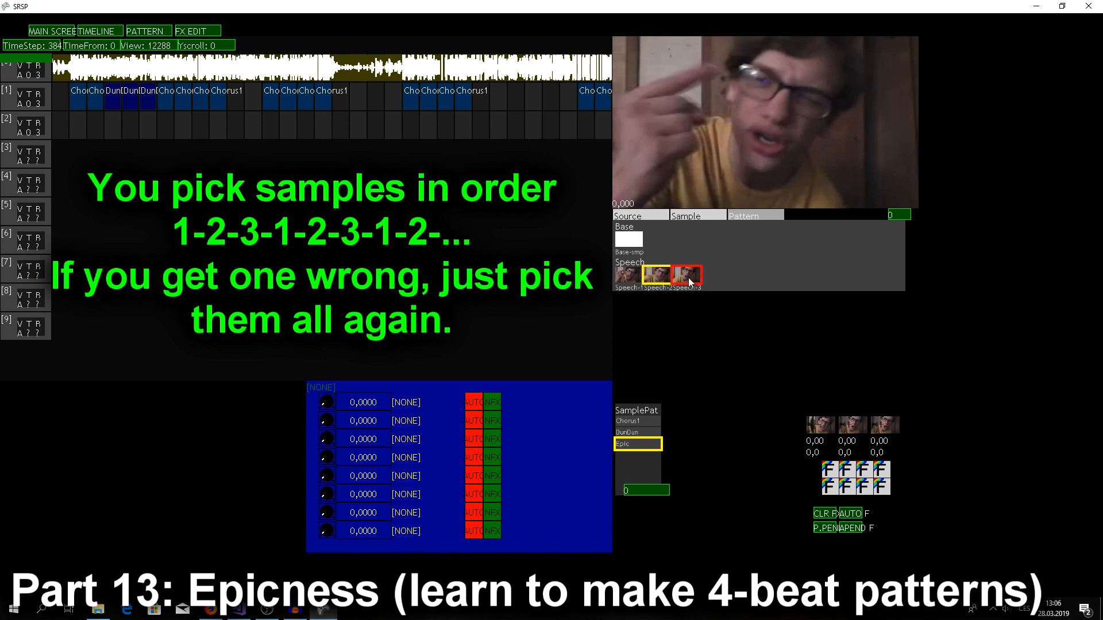
pyautogui.click(632, 280)
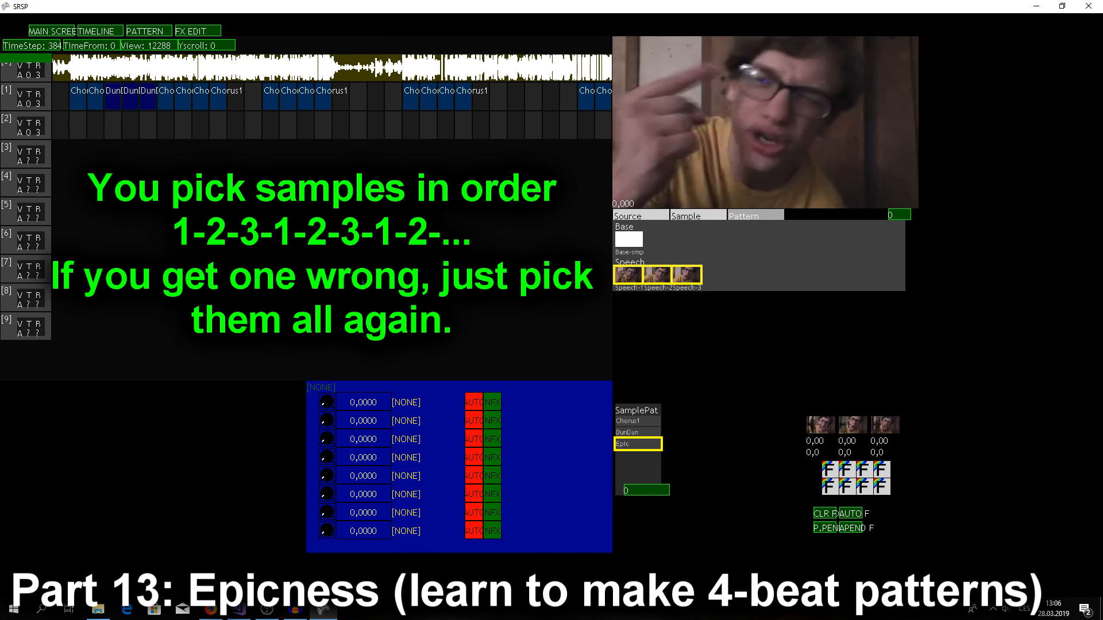
# Place Epic on track 1 in the gap before the second Chorus1 group, and twice in a row after the third group
pyautogui.click(253, 97)
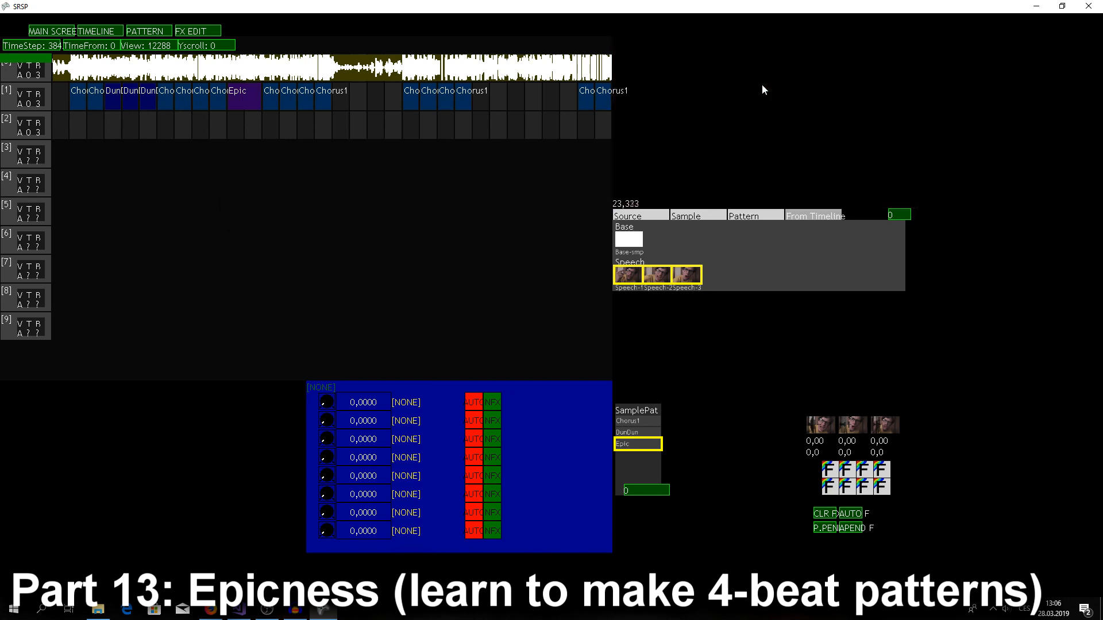
pyautogui.click(489, 98)
pyautogui.click(517, 99)
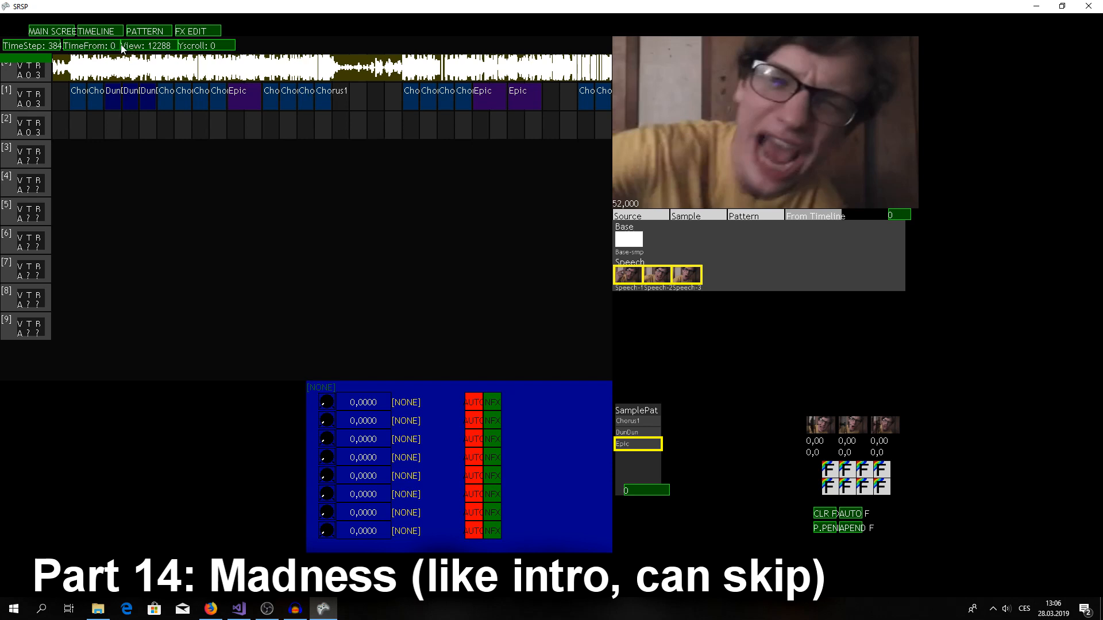
# Start the W-SAMP sample search and load an existing video source
pyautogui.scroll(2, 131, 48)
pyautogui.scroll(1, 131, 47)
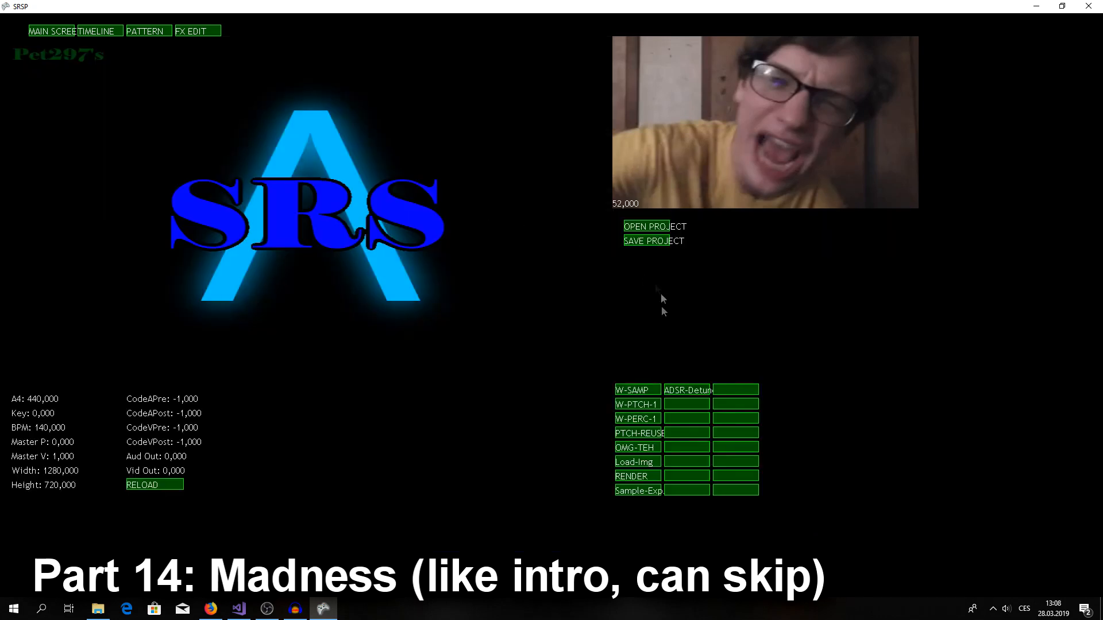
pyautogui.click(636, 389)
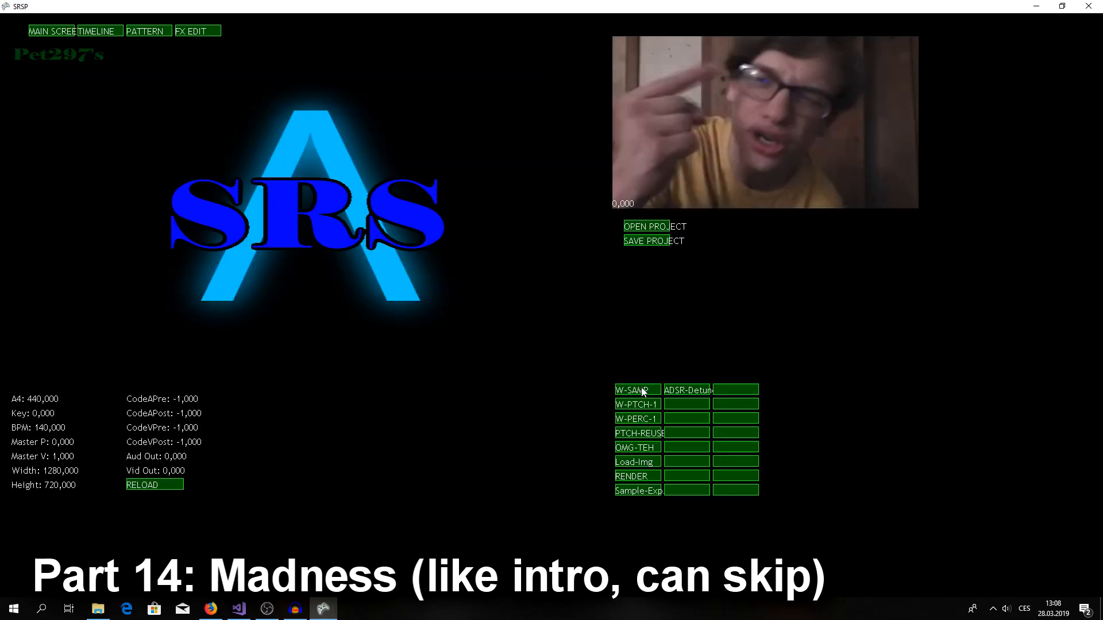
pyautogui.click(642, 390)
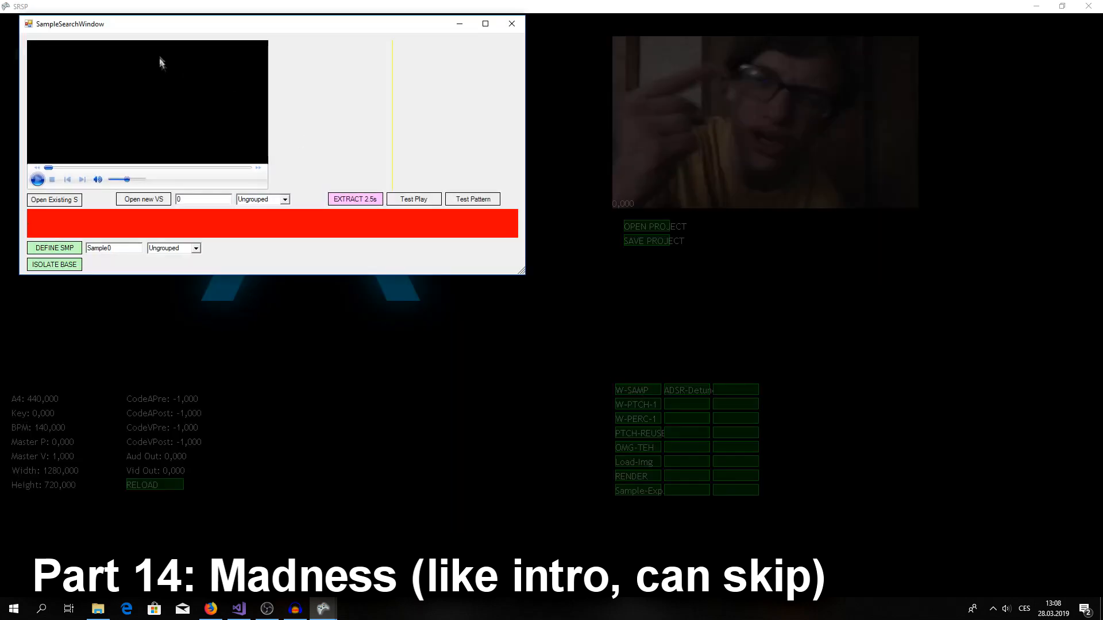
pyautogui.click(115, 281)
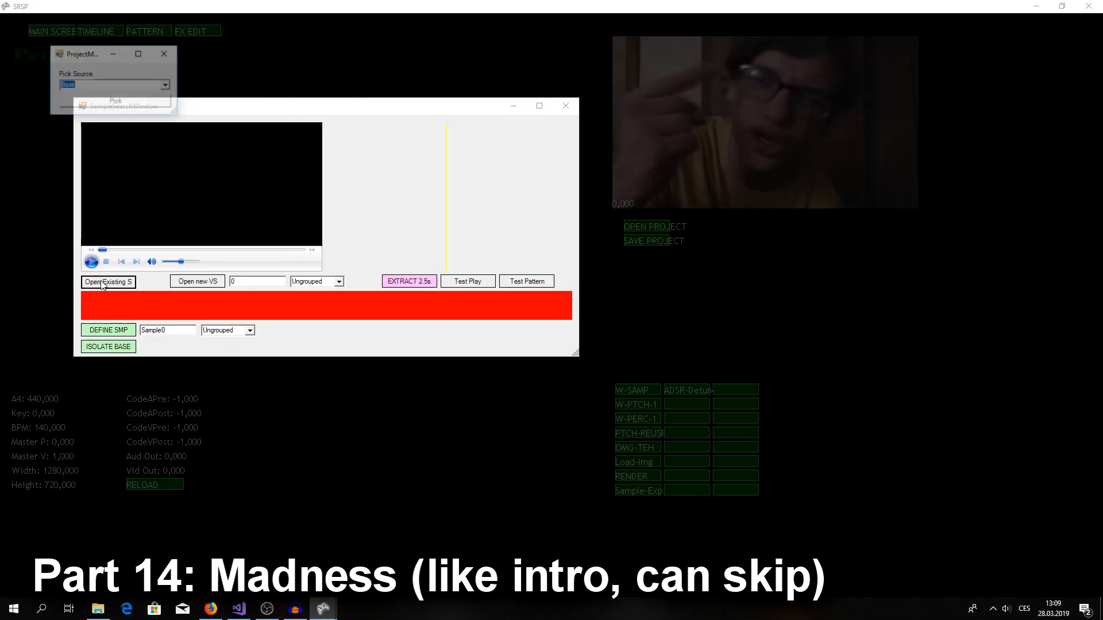
pyautogui.click(166, 85)
pyautogui.click(144, 102)
pyautogui.click(144, 102)
# Extract 2.5 s from the start of a spoken phrase, trim the sample's end in the silence, and test play it
pyautogui.click(411, 182)
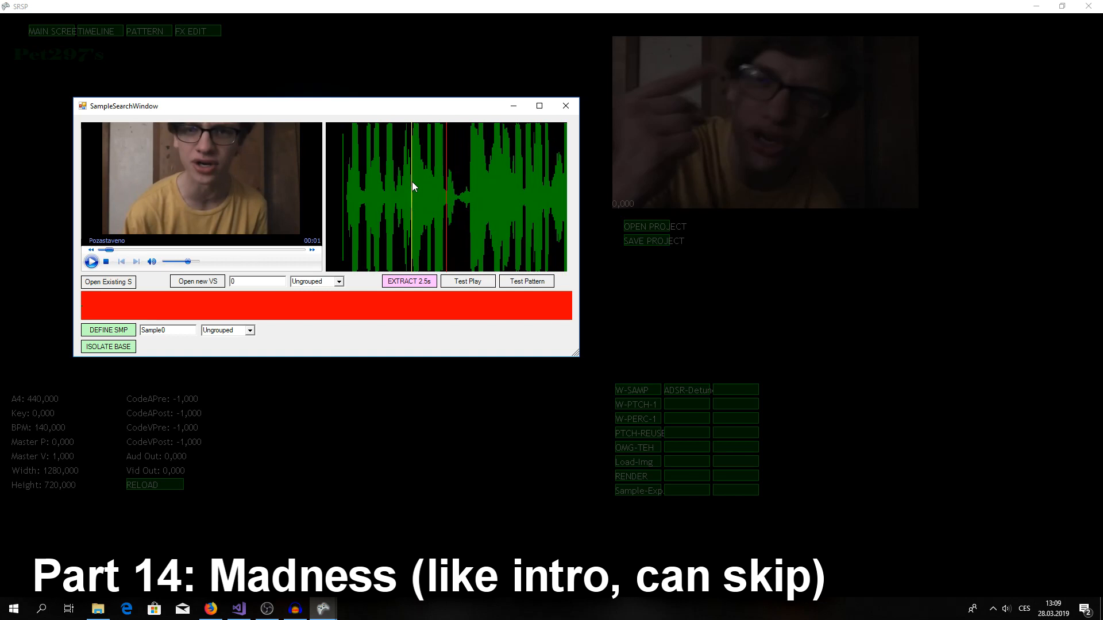
pyautogui.click(404, 280)
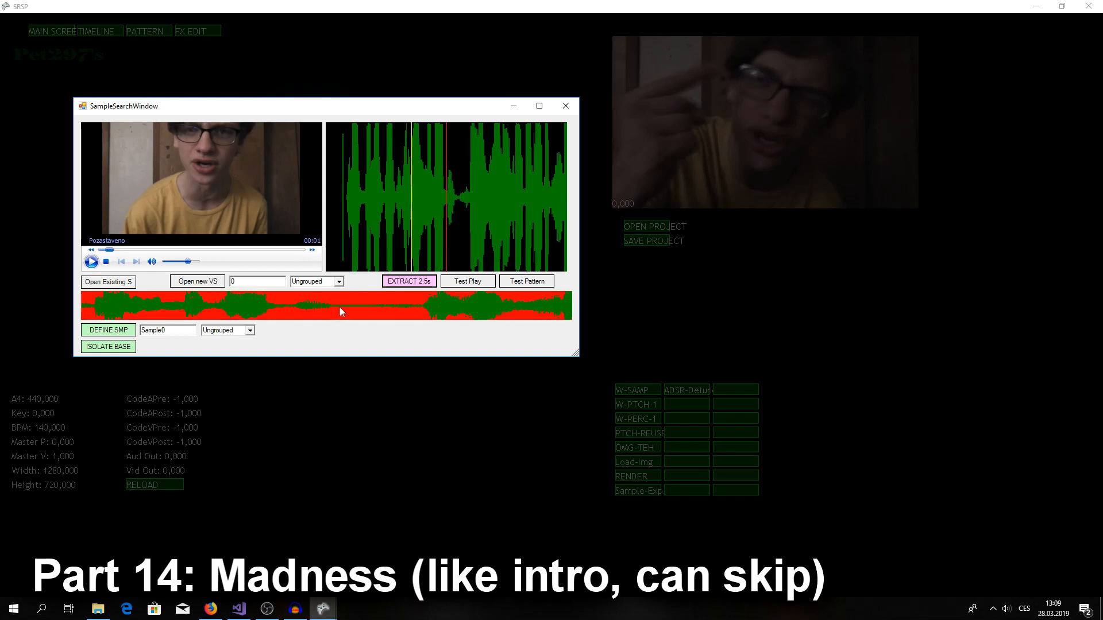
pyautogui.click(383, 307)
pyautogui.click(463, 284)
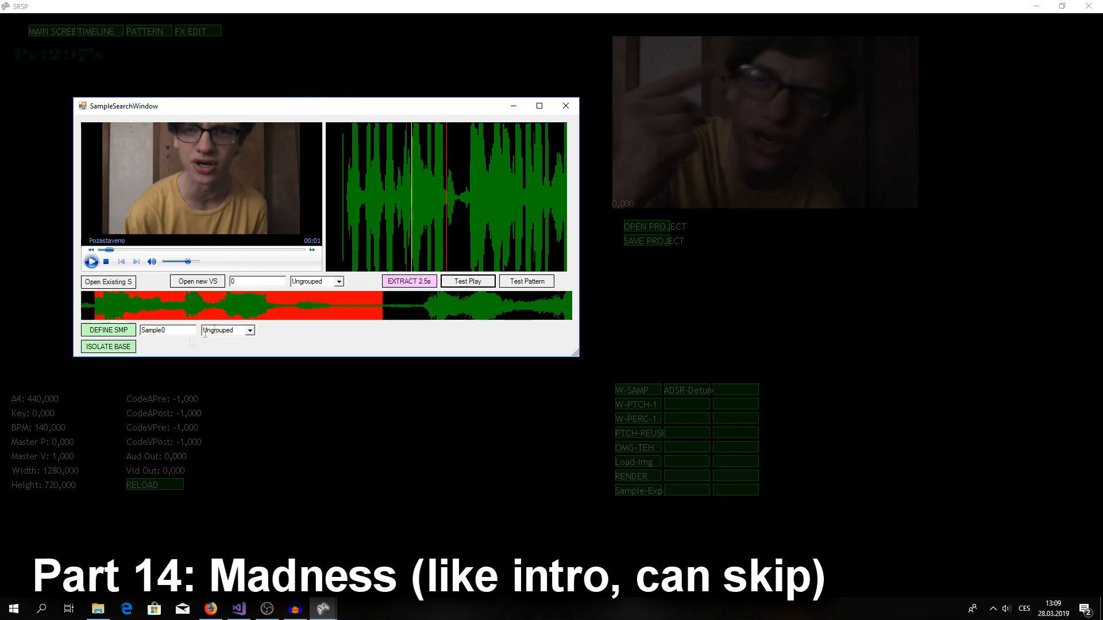
# Define the trimmed selection as sample Madness-1 in the Speech group
pyautogui.click(173, 332)
pyautogui.moveTo(173, 332); pyautogui.dragTo(138, 332)
pyautogui.write('Madness-1')
pyautogui.click(250, 331)
pyautogui.click(233, 357)
pyautogui.click(175, 332)
pyautogui.click(113, 335)
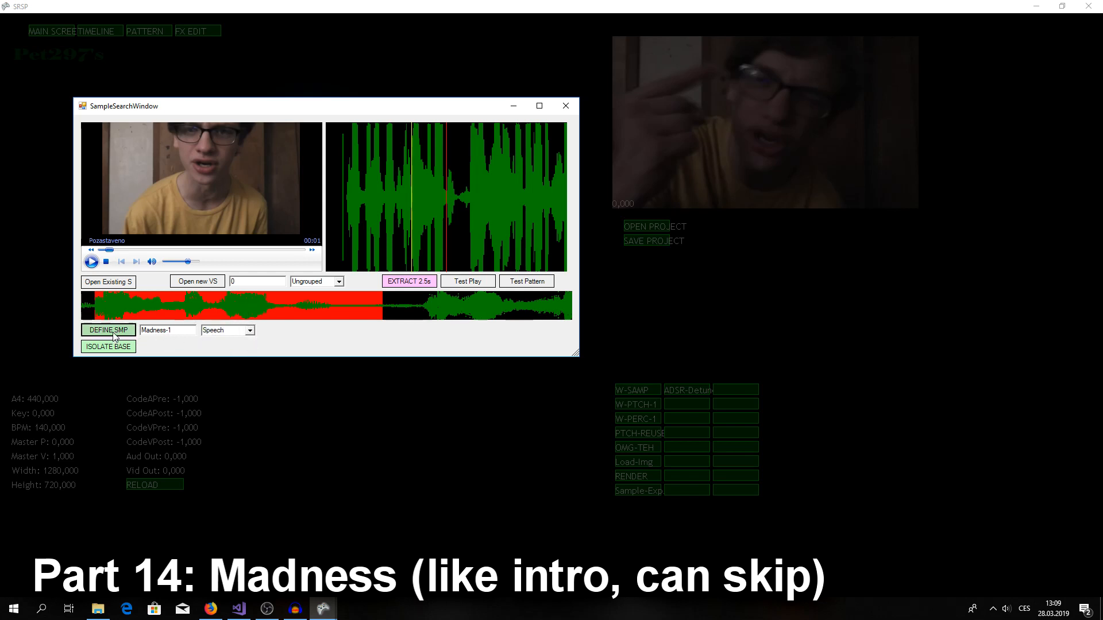
# Load the "Warning to Reddit" video as a new source named DTH2 in the Sources group
pyautogui.click(92, 262)
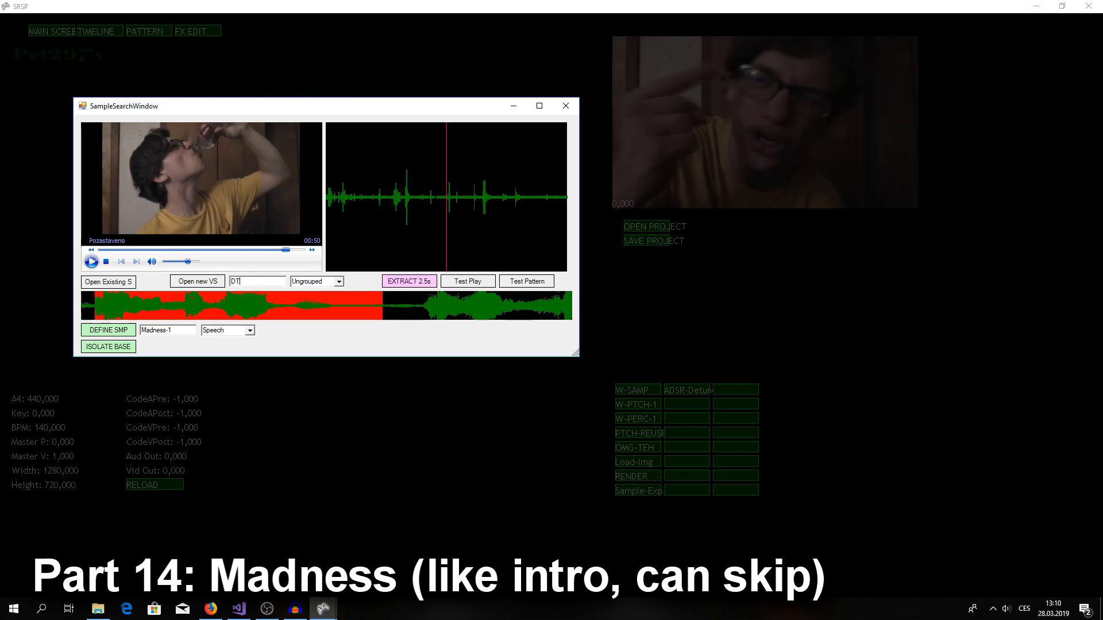
pyautogui.click(339, 282)
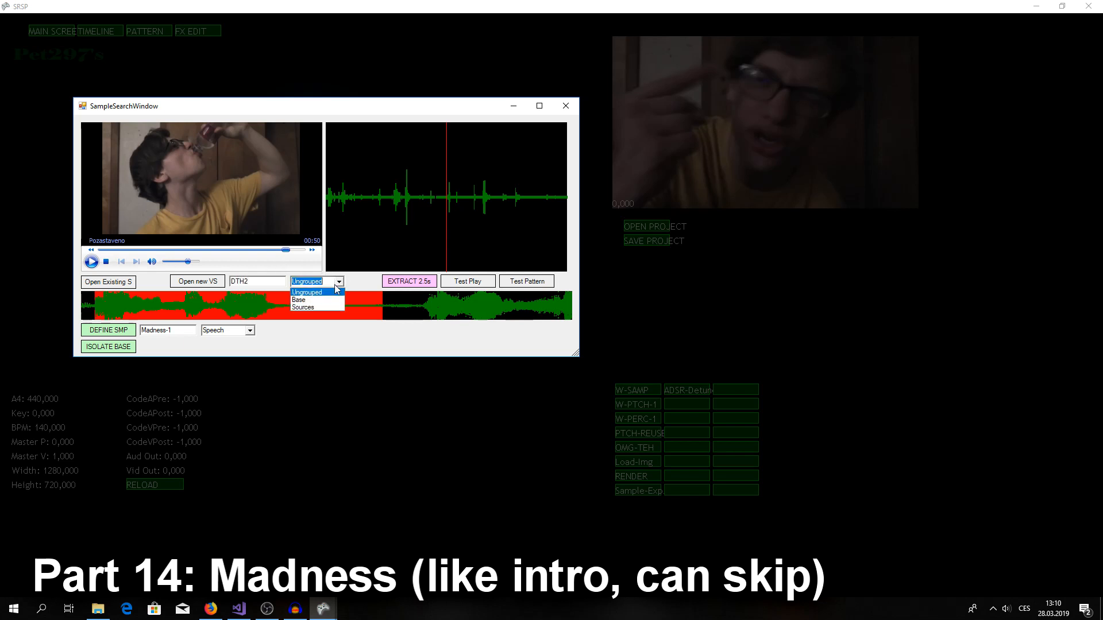
pyautogui.click(307, 297)
pyautogui.click(184, 283)
pyautogui.scroll(-1, 402, 241)
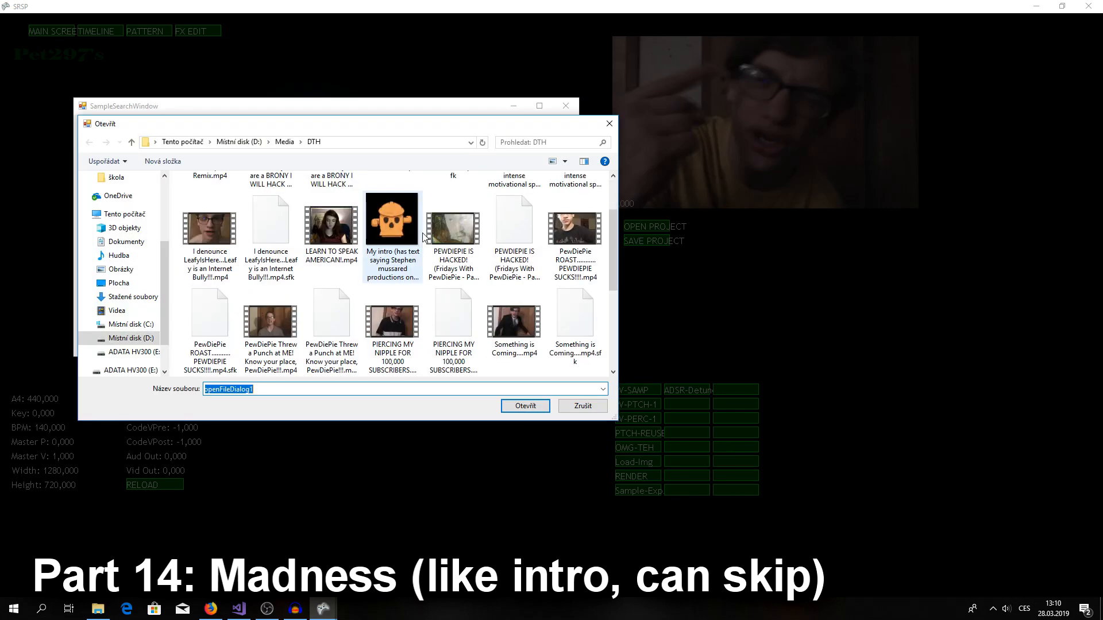
pyautogui.scroll(-1, 414, 238)
pyautogui.scroll(-1, 413, 247)
pyautogui.click(269, 324)
pyautogui.click(525, 405)
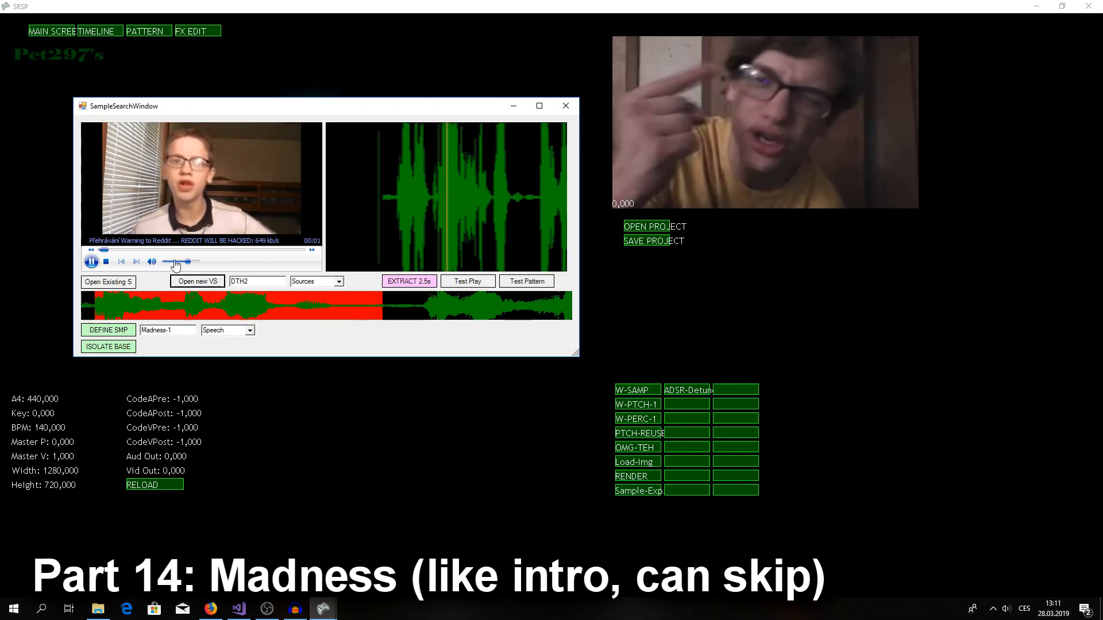
# Lower the preview volume, pause DTH2 at 00:04, and extract and test play 2.5 s from the start of the phrase
pyautogui.moveTo(188, 261); pyautogui.dragTo(185, 262)
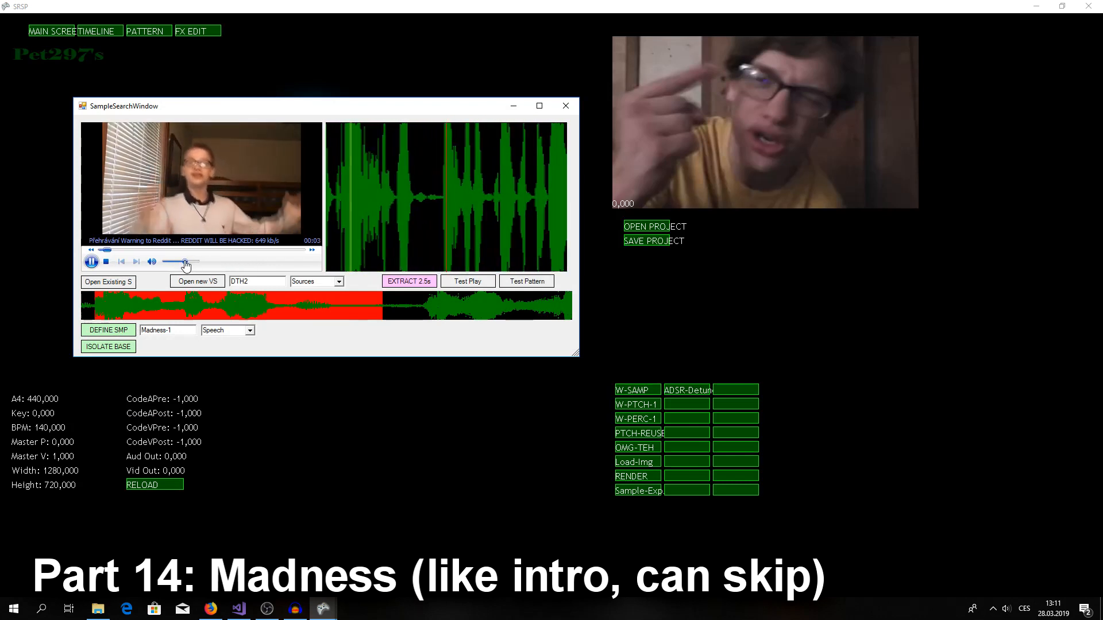
pyautogui.click(91, 261)
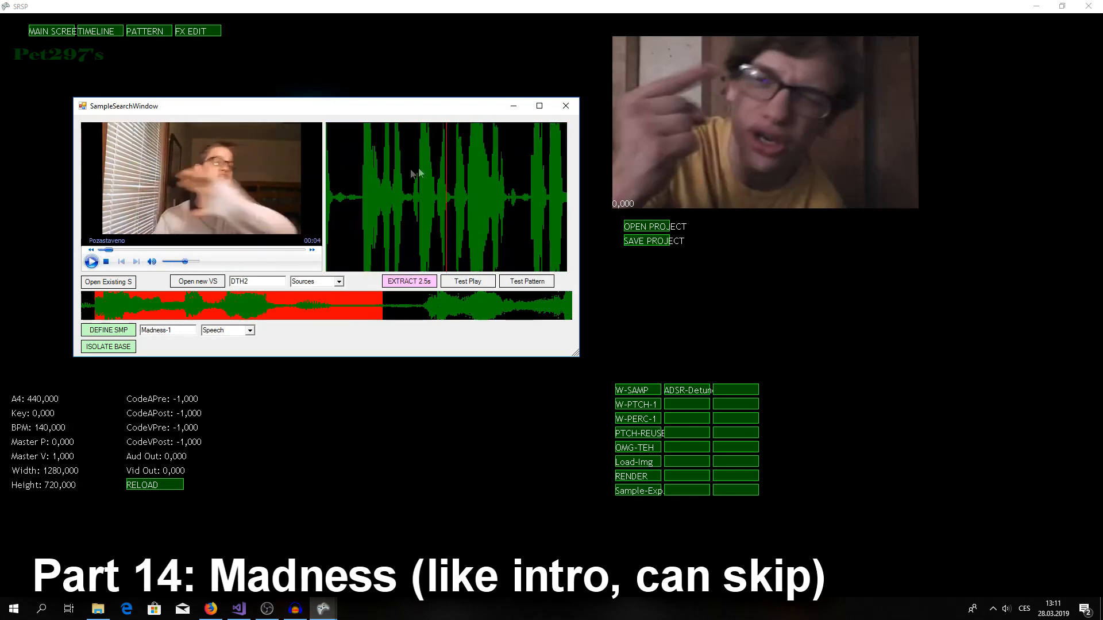
pyautogui.click(364, 170)
pyautogui.click(407, 281)
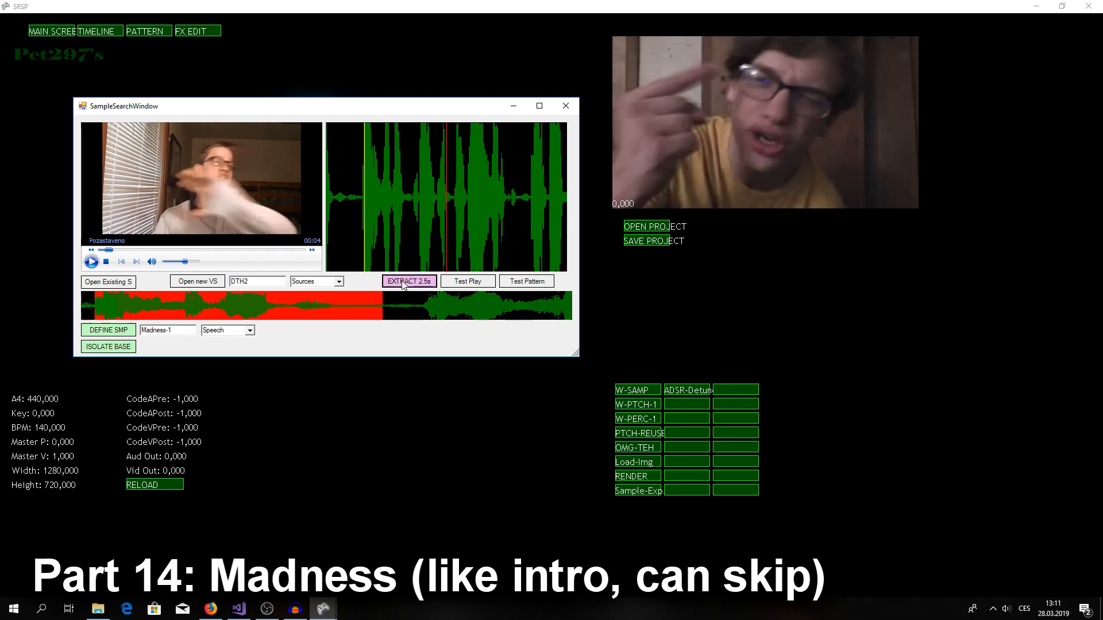
pyautogui.click(467, 281)
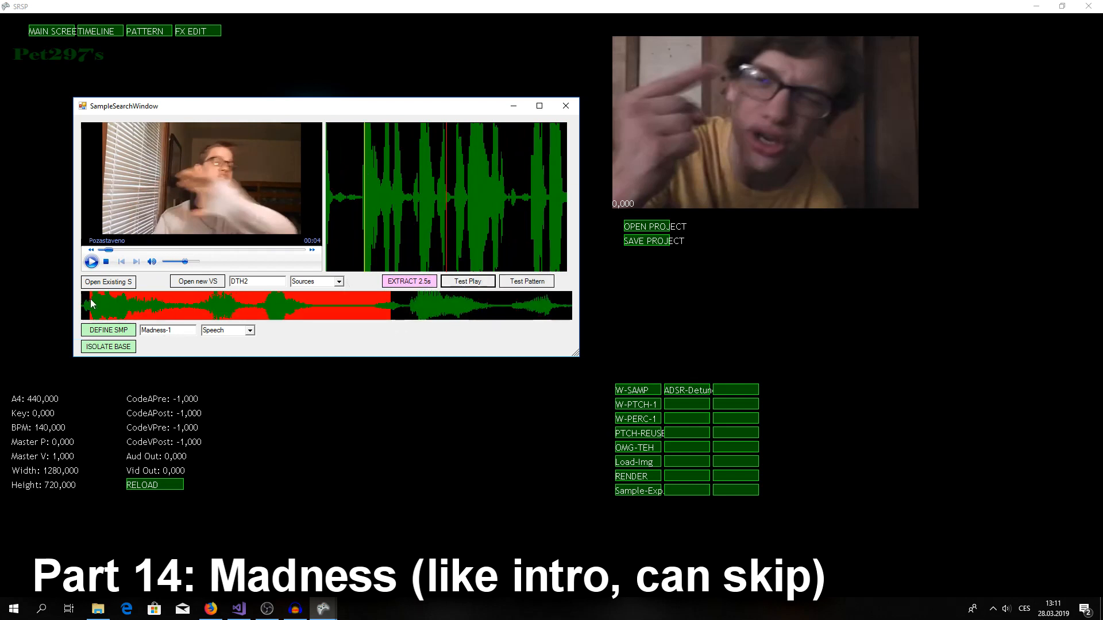
# Define the trimmed selection as sample Madness-2 in the Speech group and close the sample search window
pyautogui.press('Tab')
pyautogui.click(188, 333)
pyautogui.click(108, 334)
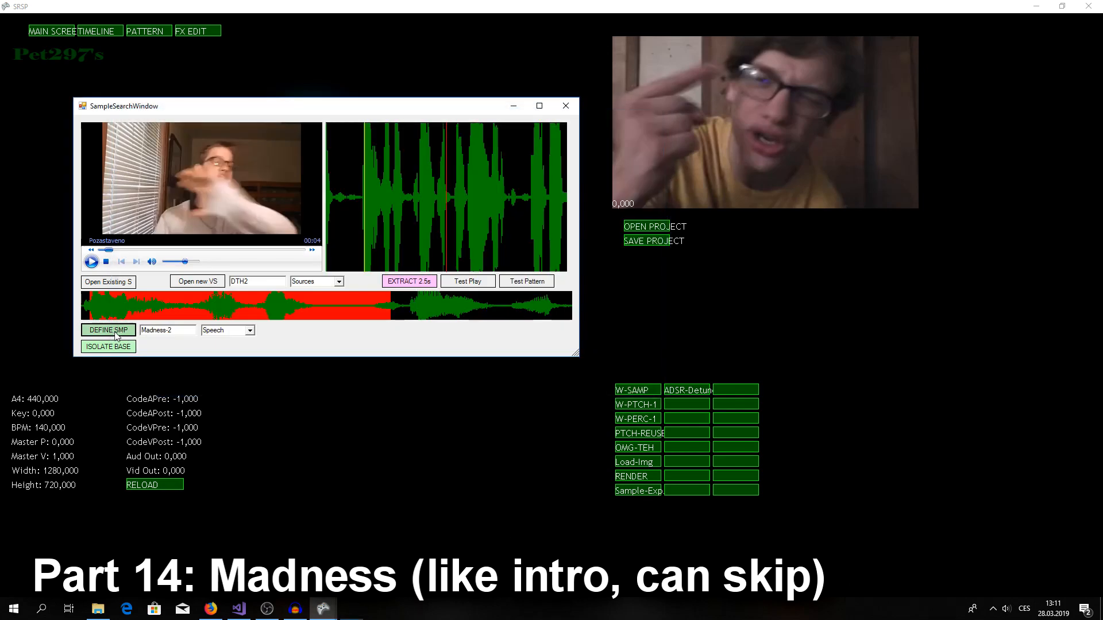
pyautogui.click(566, 106)
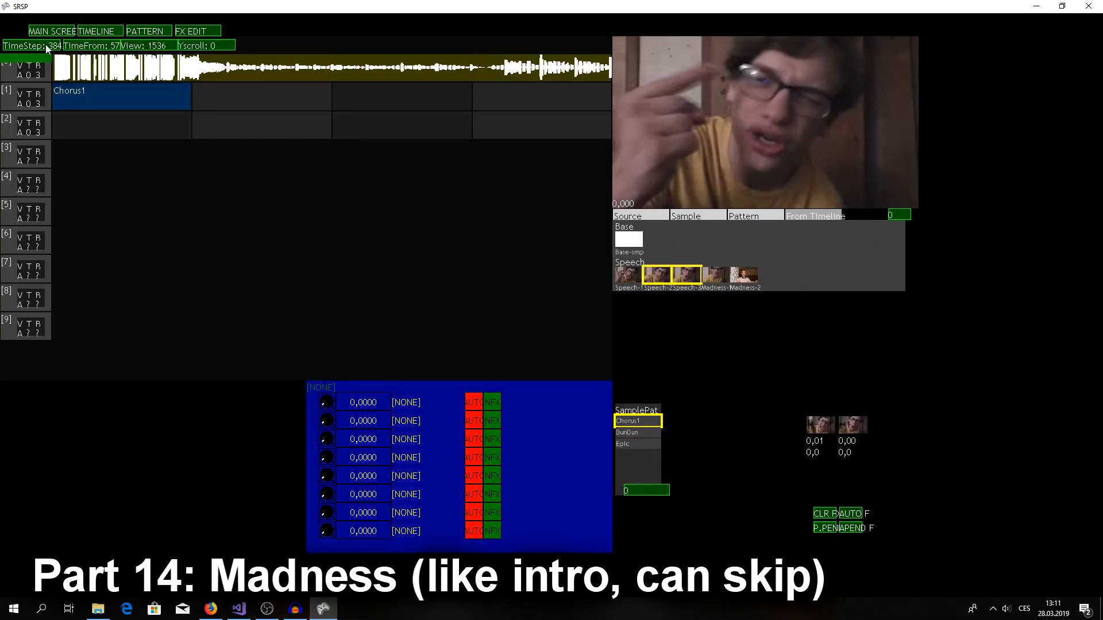
# Set the timeline step to 24 and place the Madness-1 sample directly after Chorus1 on track 1
pyautogui.scroll(-3, 45, 48)
pyautogui.scroll(-1, 50, 48)
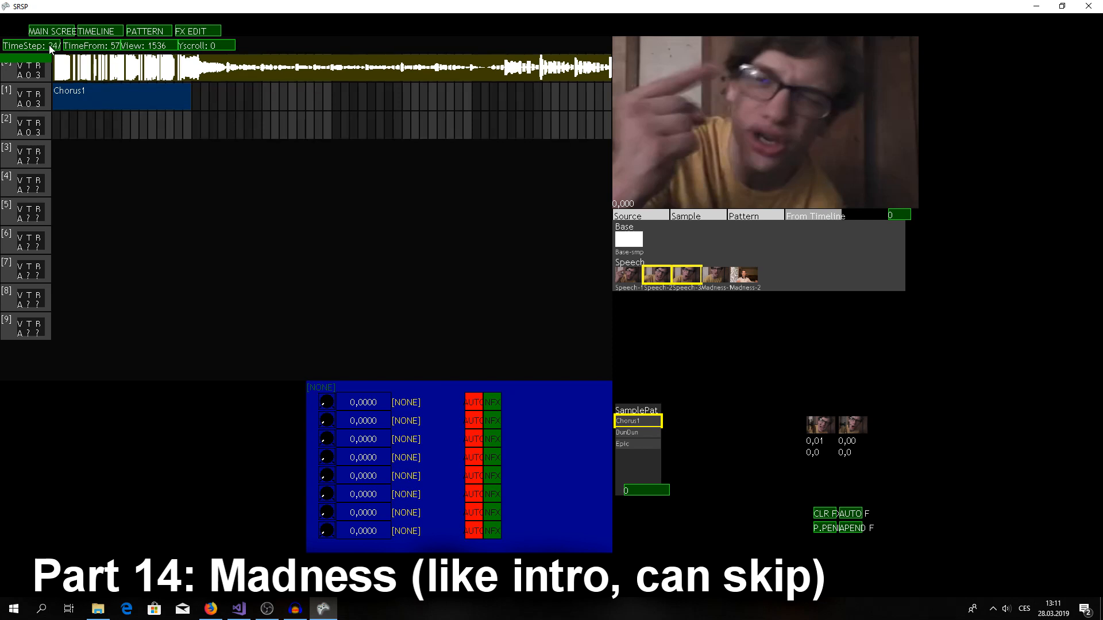
pyautogui.click(696, 217)
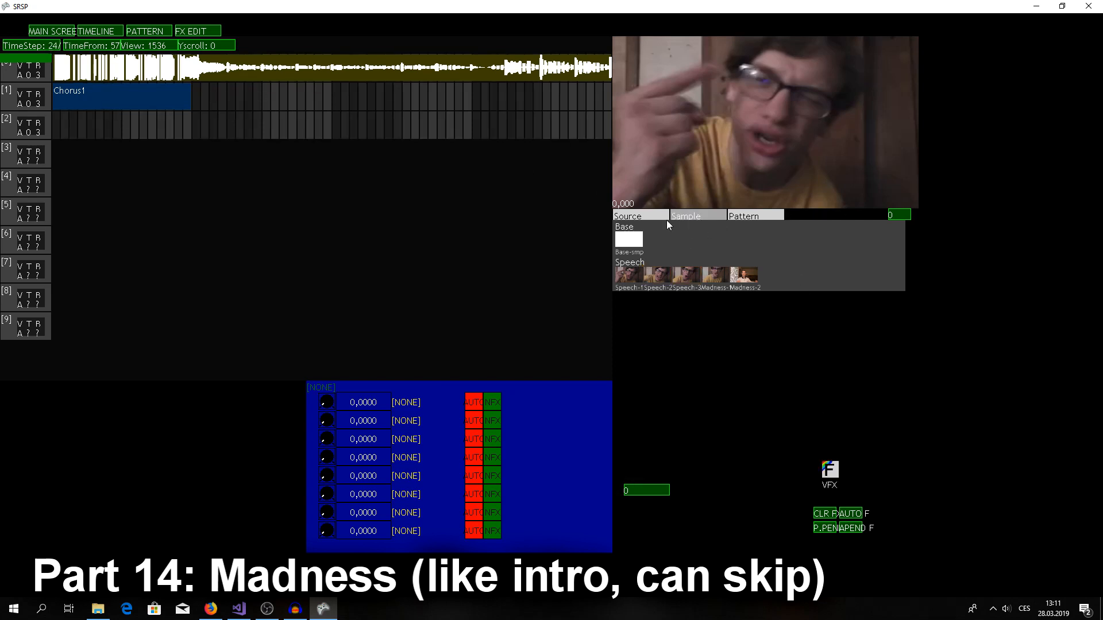
pyautogui.click(715, 275)
pyautogui.click(194, 100)
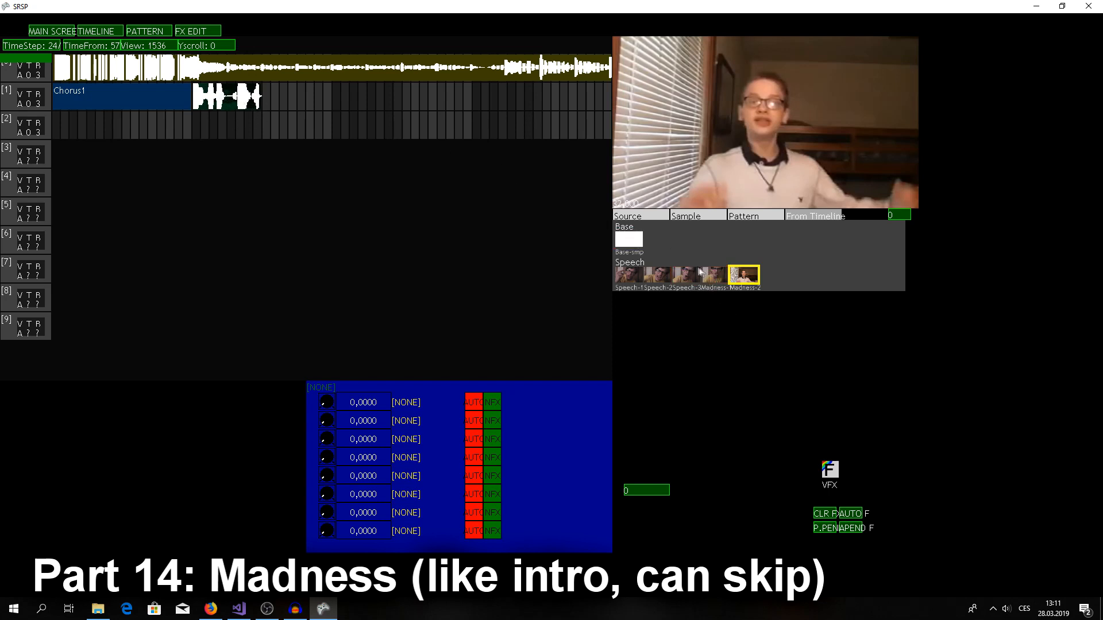
# Place the Madness-2 sample on track 1 one beat after Madness-1 and clear the space behind it
pyautogui.click(716, 275)
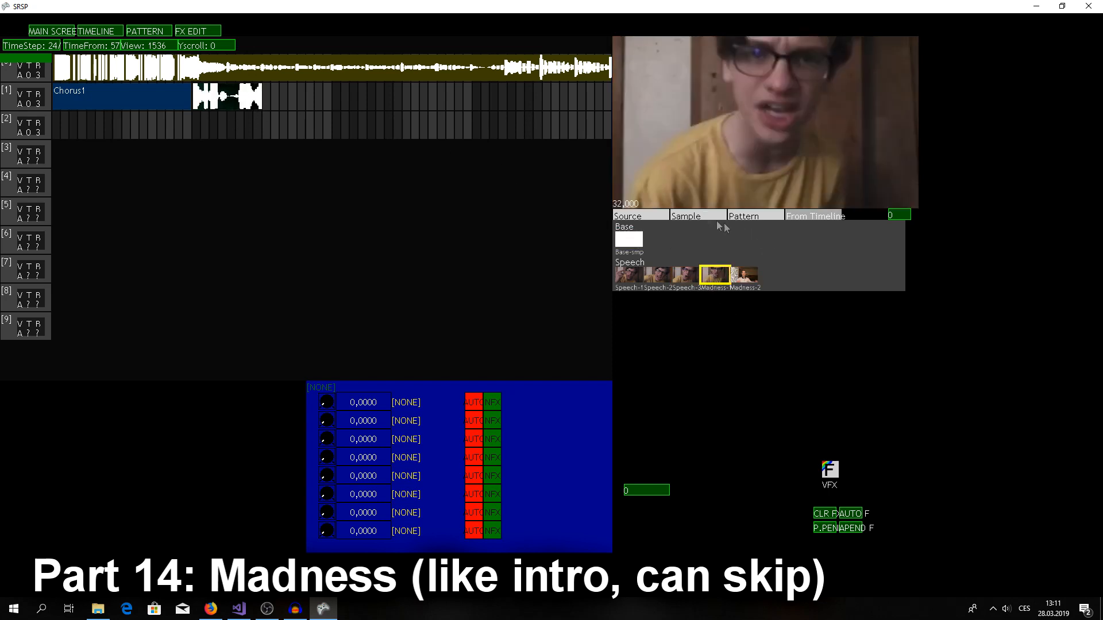
pyautogui.click(744, 274)
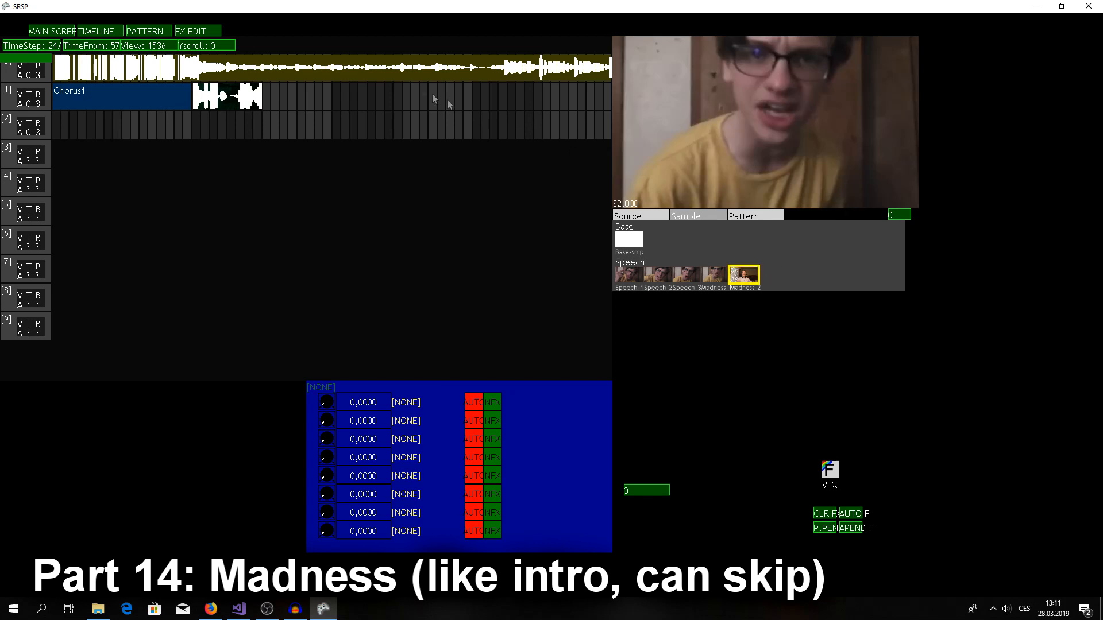
pyautogui.click(338, 97)
pyautogui.moveTo(338, 93); pyautogui.dragTo(402, 97)
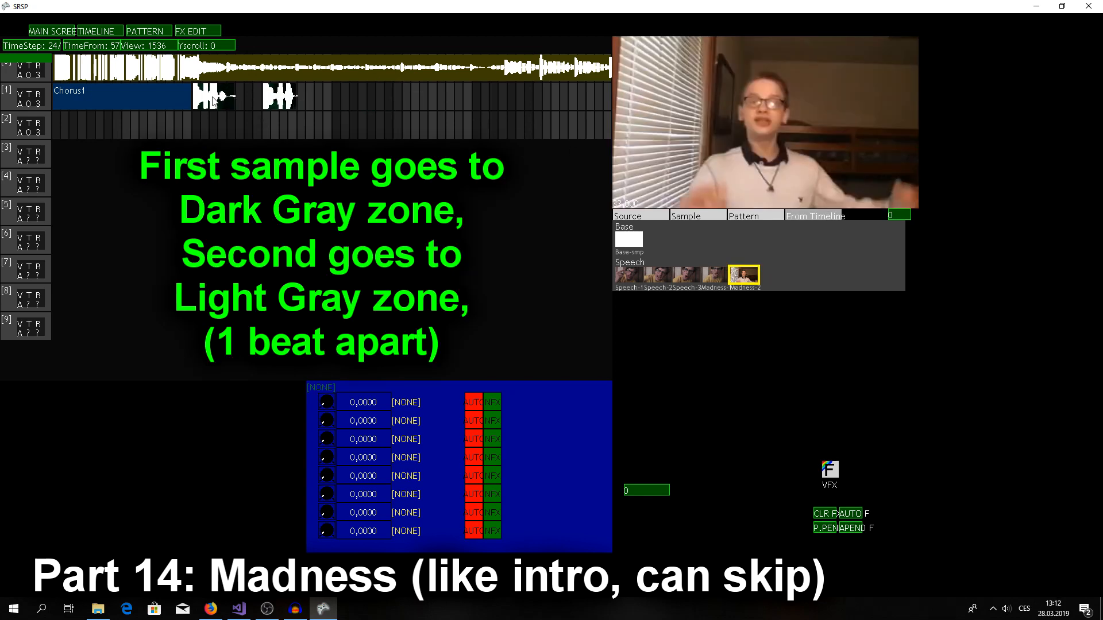
# Continue alternating Madness-1 and Madness-2 along track 1 with a step of 96, fitting the last four samples into two beats
pyautogui.click(715, 275)
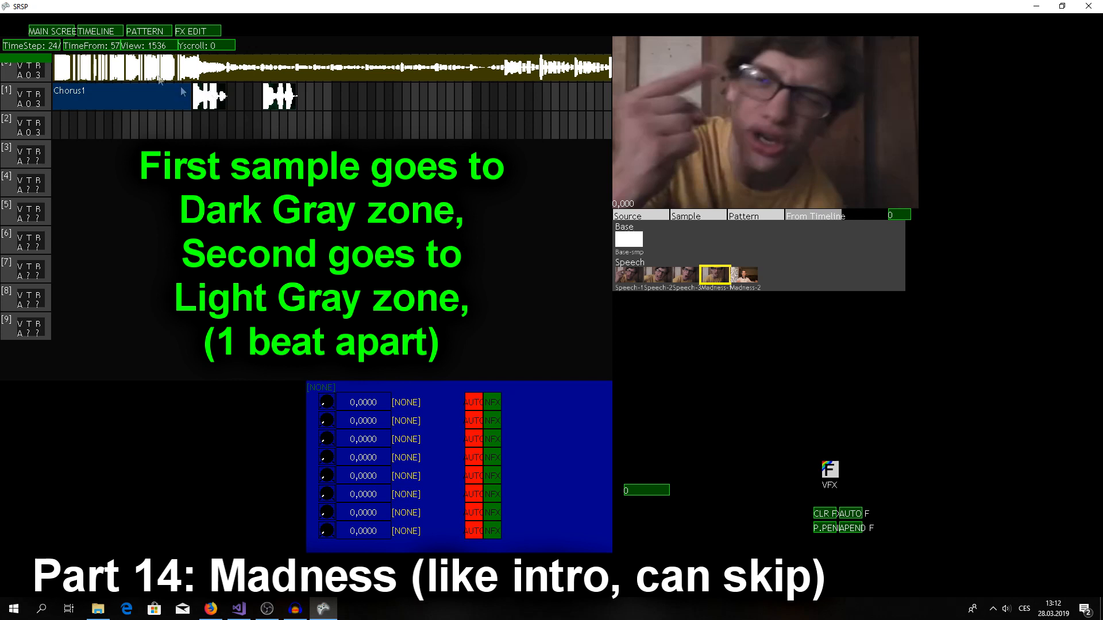
pyautogui.click(725, 106)
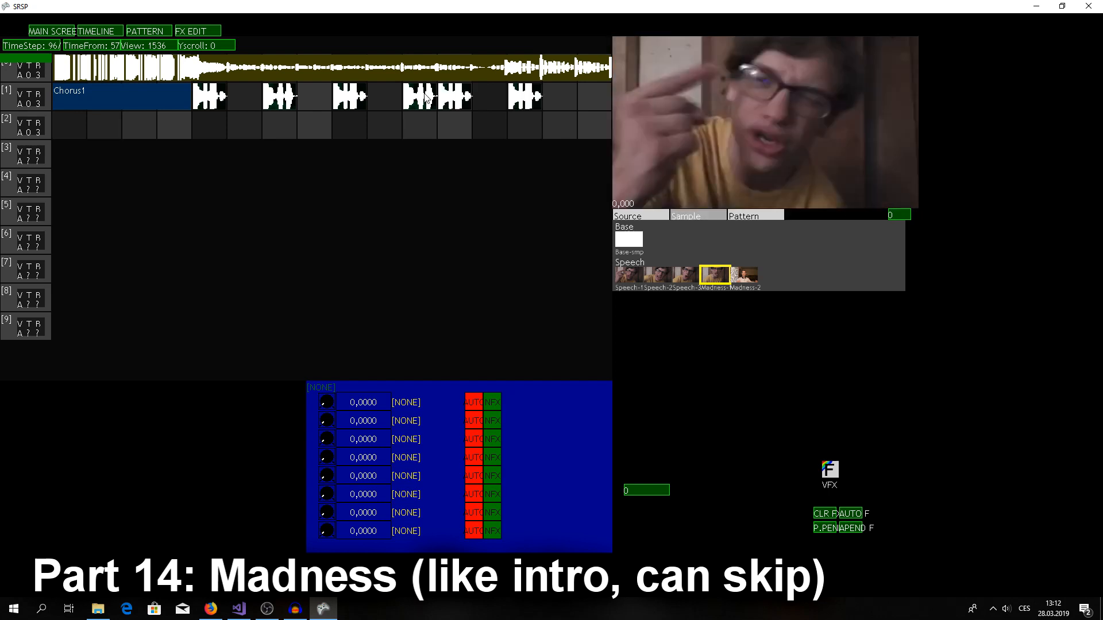
pyautogui.click(743, 276)
pyautogui.click(496, 99)
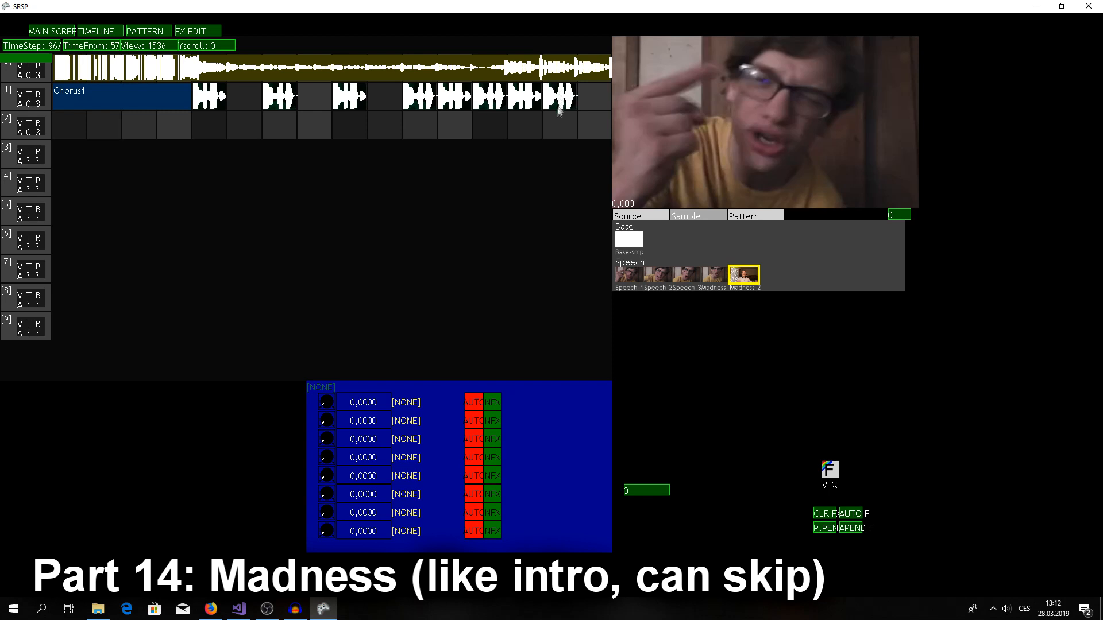
pyautogui.click(608, 97)
pyautogui.moveTo(534, 97); pyautogui.dragTo(583, 95)
pyautogui.moveTo(492, 95); pyautogui.dragTo(550, 96)
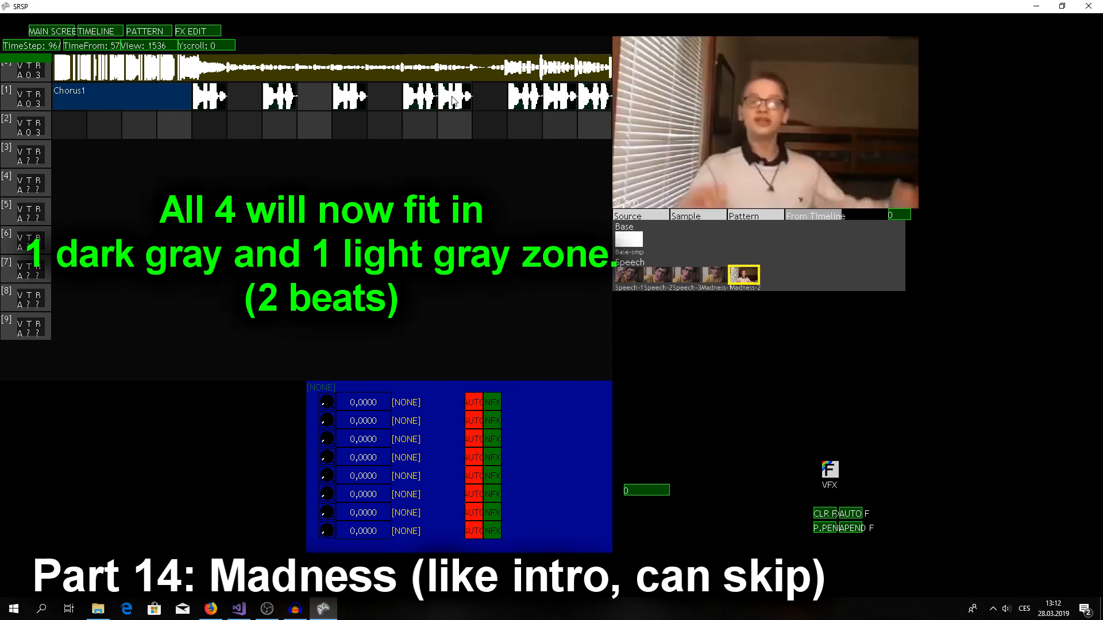
pyautogui.moveTo(458, 97); pyautogui.dragTo(492, 96)
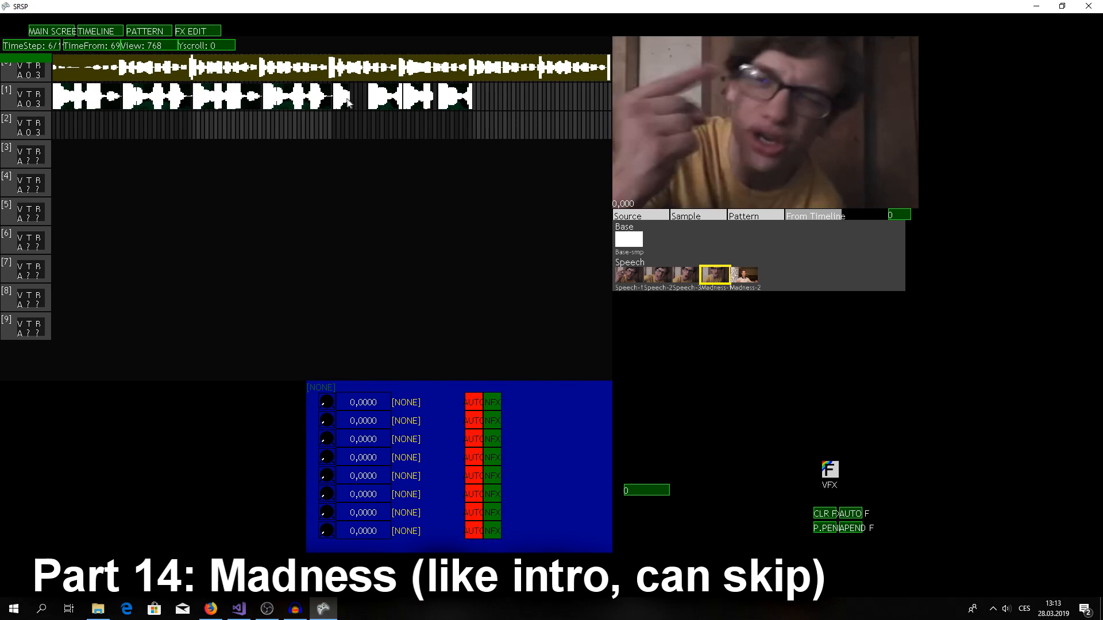
# Trim the ends of the following four closely spaced Madness samples on track 1 using a timeline step of 6
pyautogui.moveTo(398, 100)
pyautogui.mouseDown()
pyautogui.moveTo(387, 102)
pyautogui.moveTo(418, 101)
pyautogui.mouseUp()
pyautogui.moveTo(470, 102); pyautogui.dragTo(454, 102)
pyautogui.press('Right')
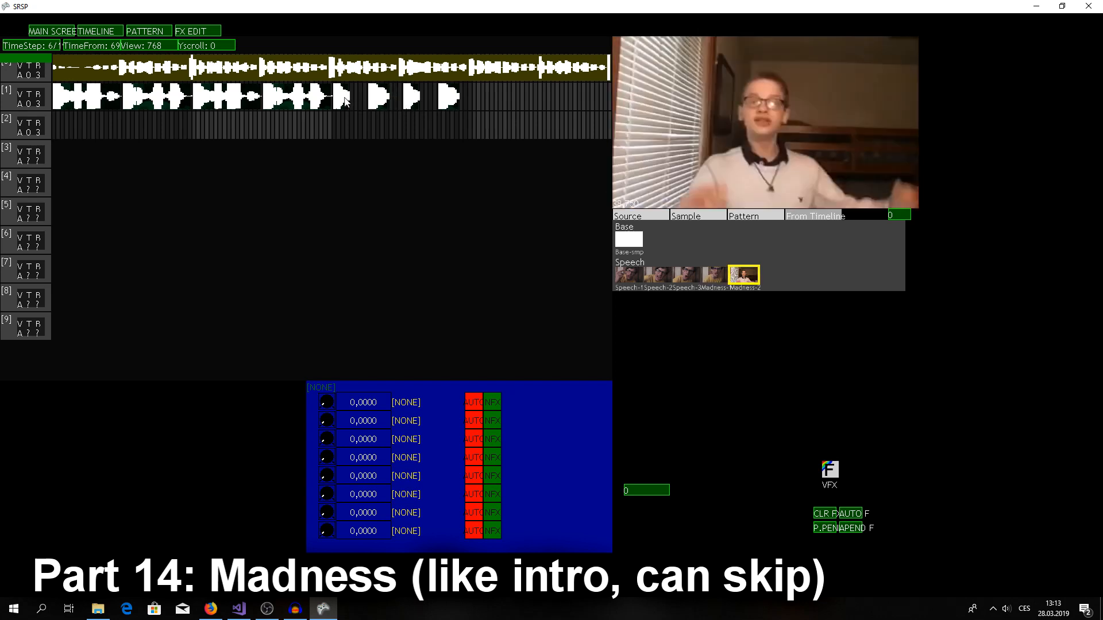
pyautogui.press('Left')
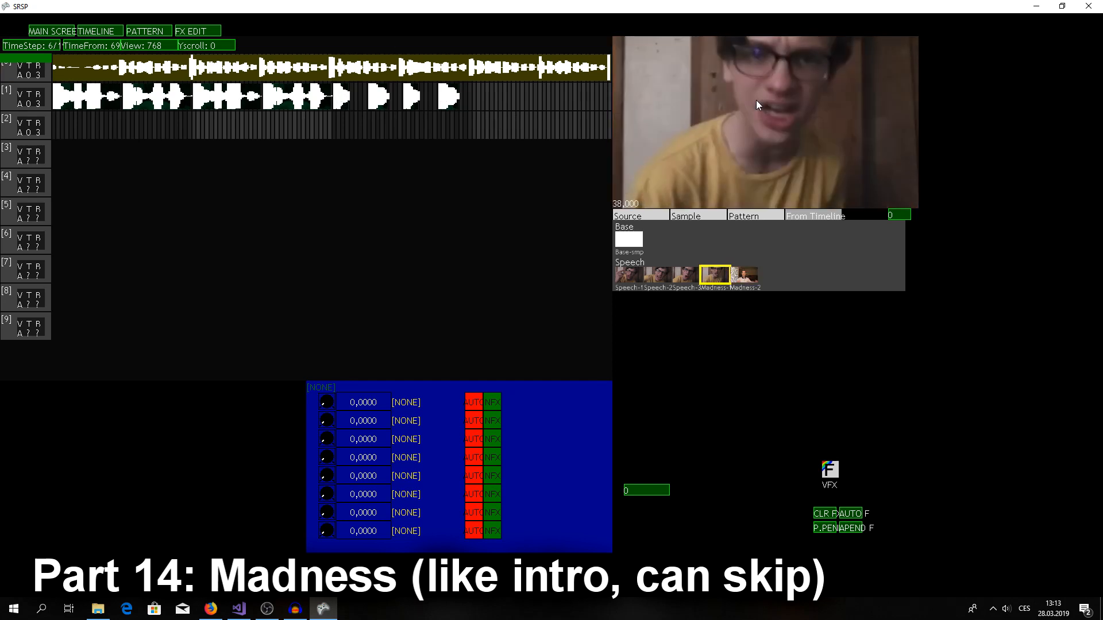
# Fill track 1 up to the next Chorus1 with ever shorter Madness repeats, using timeline steps of 24 and finally 12
pyautogui.click(477, 102)
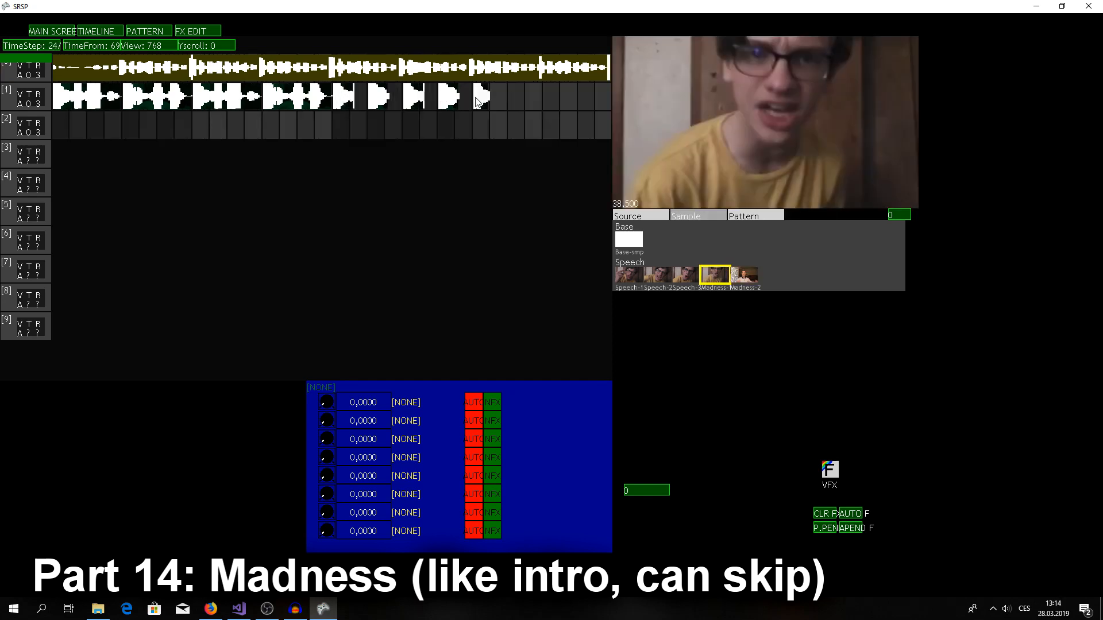
pyautogui.click(511, 98)
pyautogui.press('Right')
pyautogui.click(501, 101)
pyautogui.click(532, 103)
pyautogui.click(476, 95)
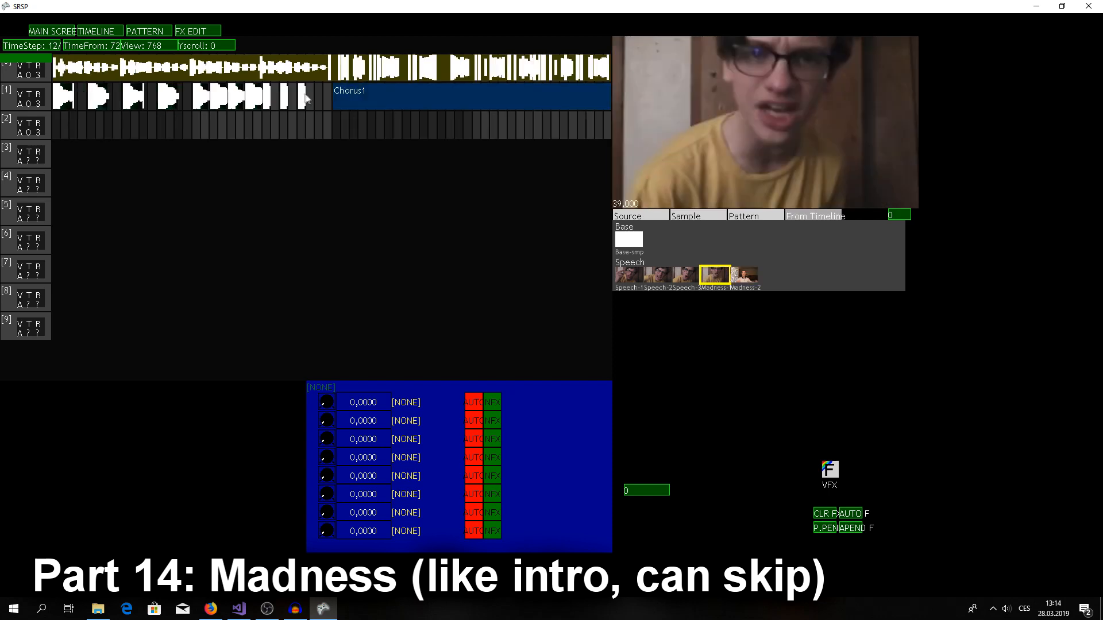
pyautogui.click(309, 94)
pyautogui.click(319, 94)
pyautogui.click(328, 97)
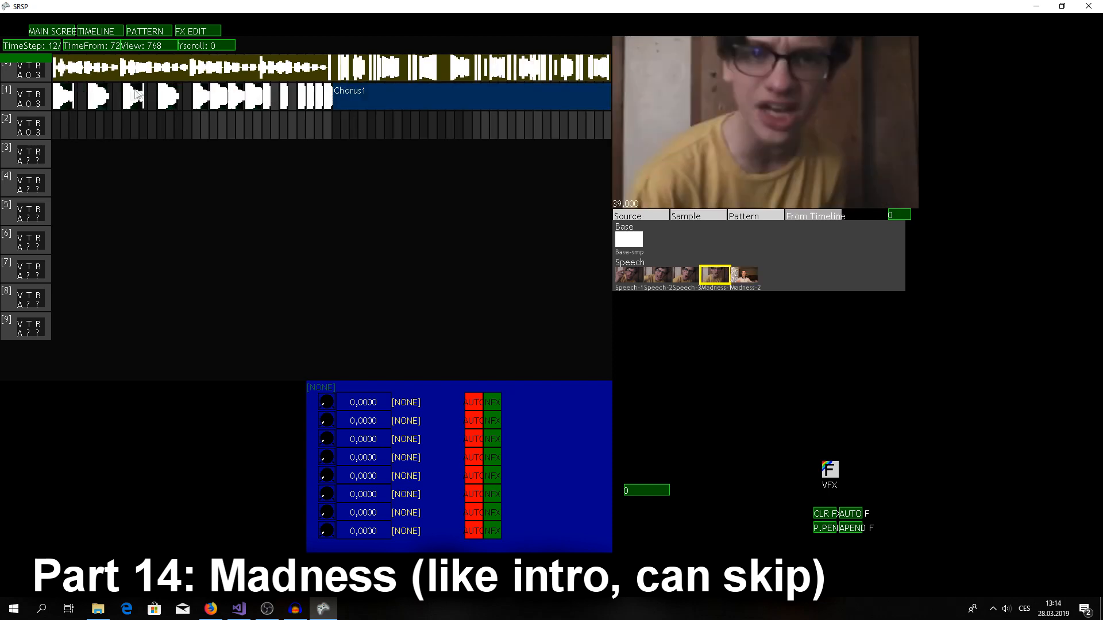
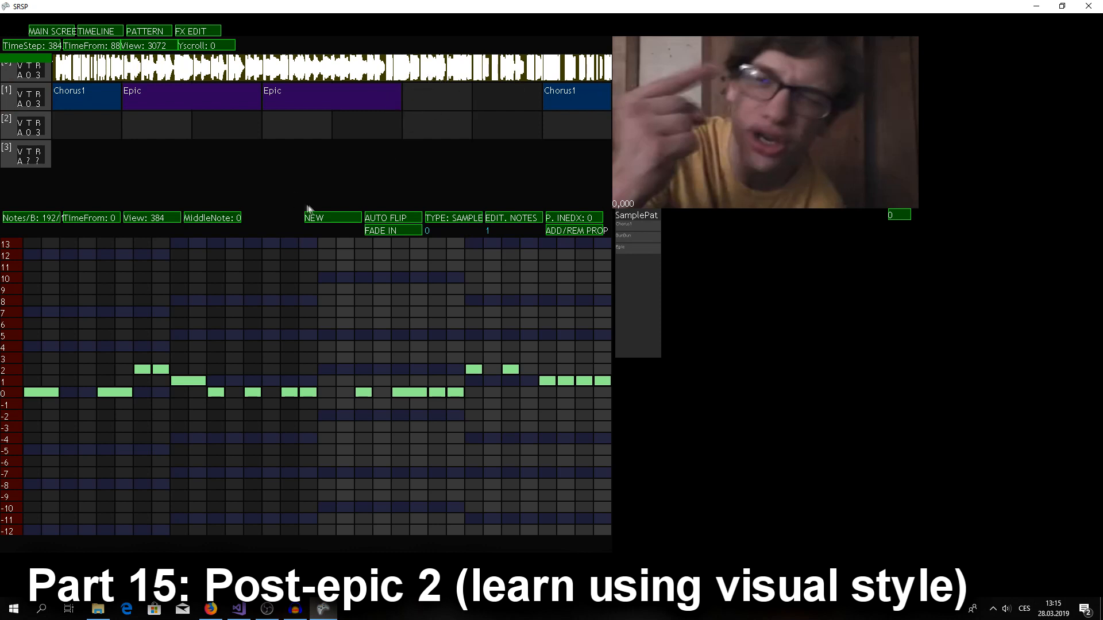
# Create a new sample pattern named Chorus2
pyautogui.click(319, 217)
pyautogui.write('Chorus')
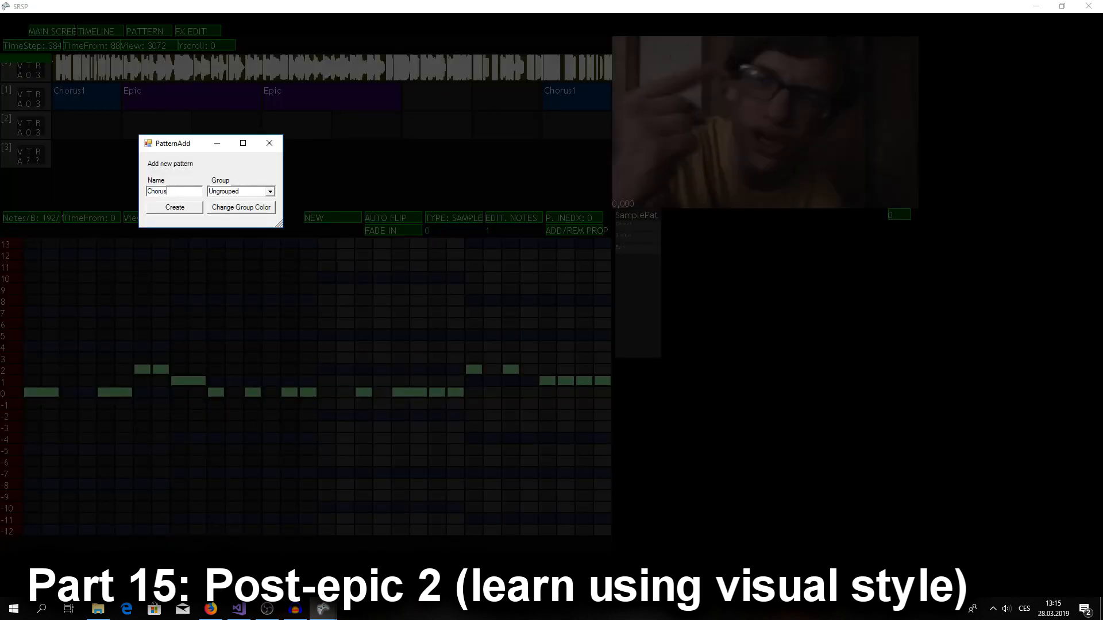
pyautogui.click(166, 208)
# Place notes on pitch 0 in the first half of Chorus2 at grid steps 1, 2, 4, 5, 7, 8, 9, 11, 13, 15 and 16
pyautogui.click(32, 395)
pyautogui.click(50, 396)
pyautogui.click(87, 395)
pyautogui.click(106, 396)
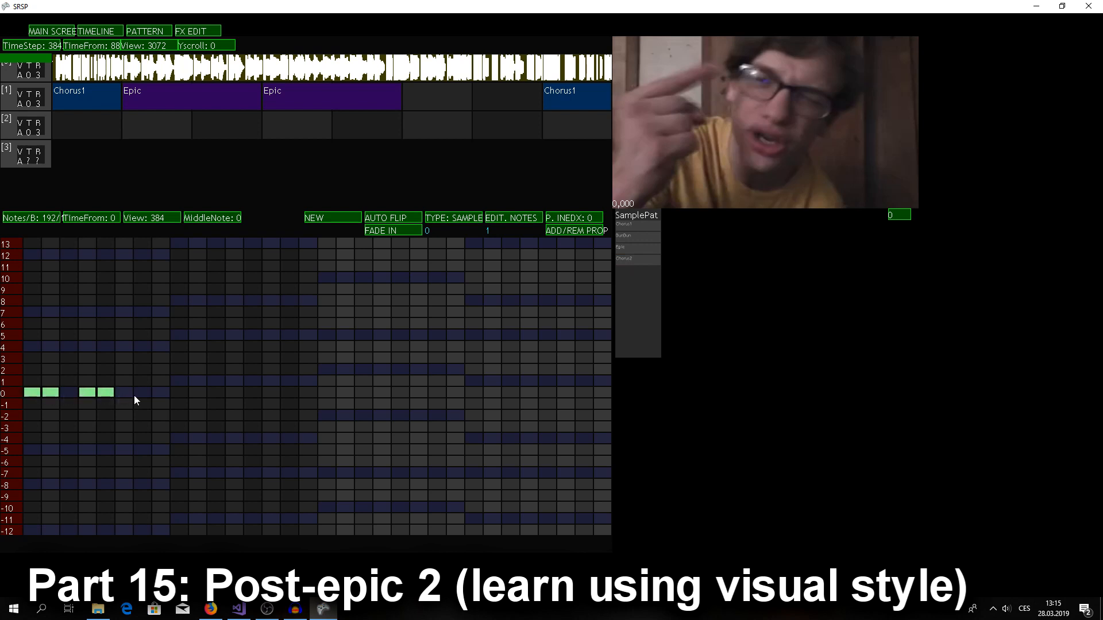
pyautogui.click(142, 395)
pyautogui.click(161, 396)
pyautogui.click(179, 395)
pyautogui.click(216, 395)
pyautogui.click(253, 395)
pyautogui.click(289, 396)
pyautogui.click(308, 395)
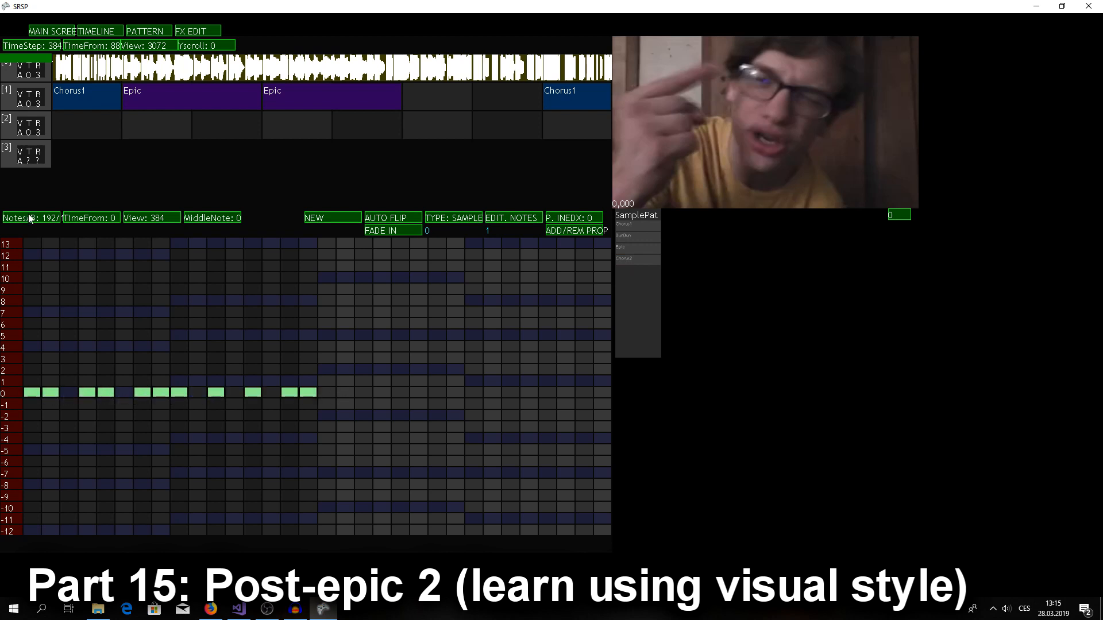
# Refine the note grid and fill the second half of Chorus2 with groups of half-length notes on pitch 1
pyautogui.click(444, 225)
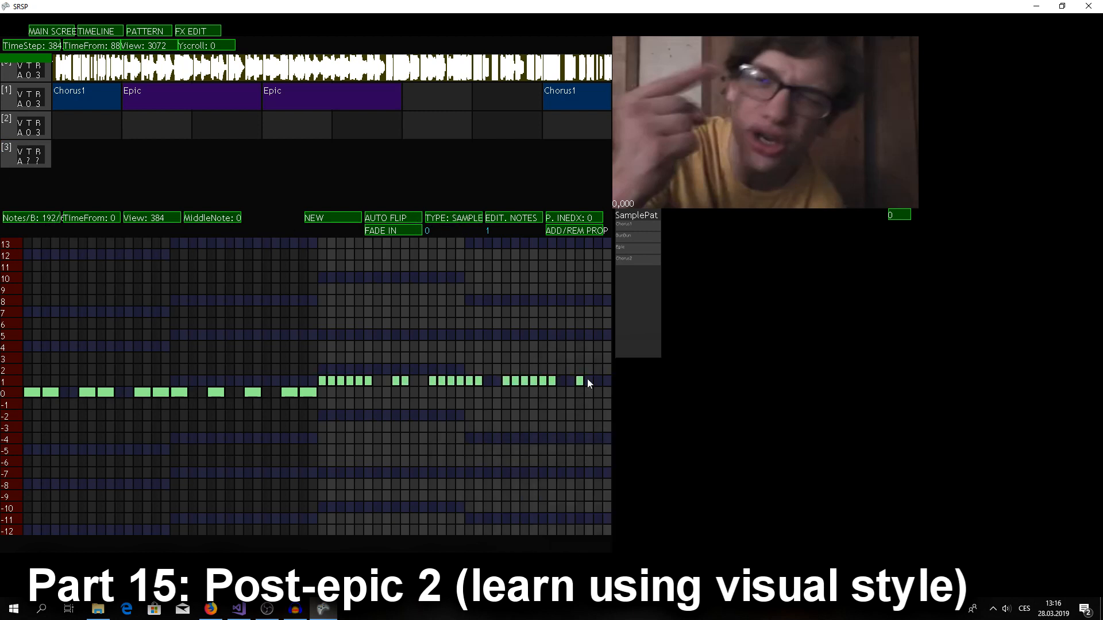
pyautogui.click(588, 381)
# Switch every other pitch 0 note in the first half of Chorus2 to the second sample
pyautogui.scroll(1, 50, 393)
pyautogui.scroll(1, 107, 393)
pyautogui.scroll(1, 160, 394)
pyautogui.scroll(1, 217, 394)
pyautogui.scroll(1, 289, 393)
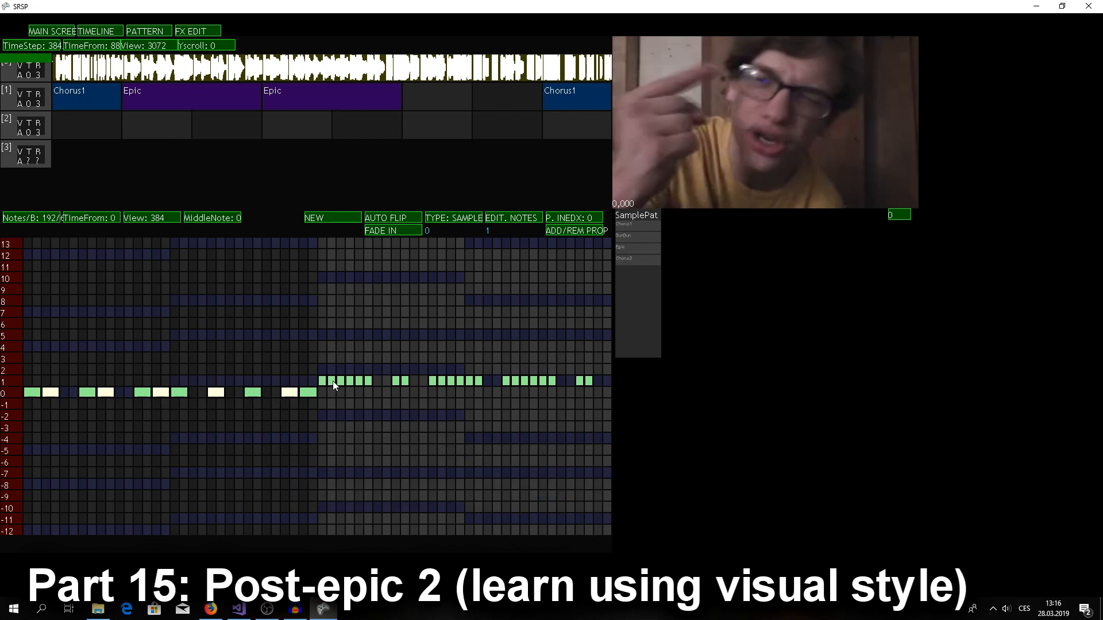
# Assign visual styles to the pitch 1 notes in the second half of Chorus2, with style 4 on the second note and 5 on the fourth
pyautogui.scroll(-1, 332, 381)
pyautogui.scroll(1, 333, 381)
pyautogui.scroll(-1, 336, 382)
pyautogui.scroll(-3, 144, 218)
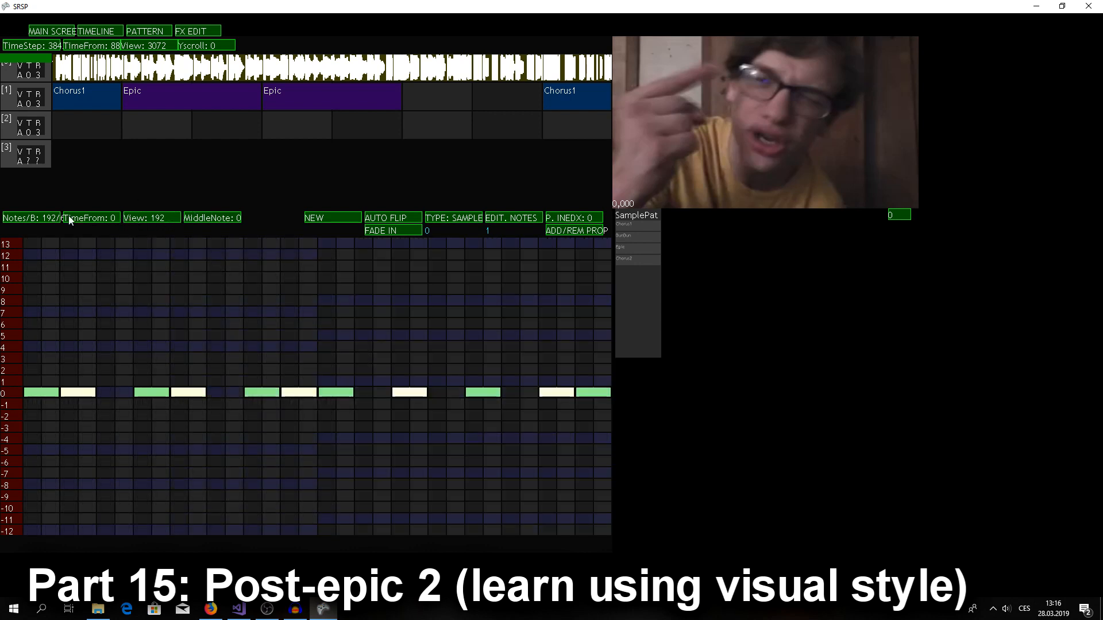
pyautogui.scroll(1, 79, 221)
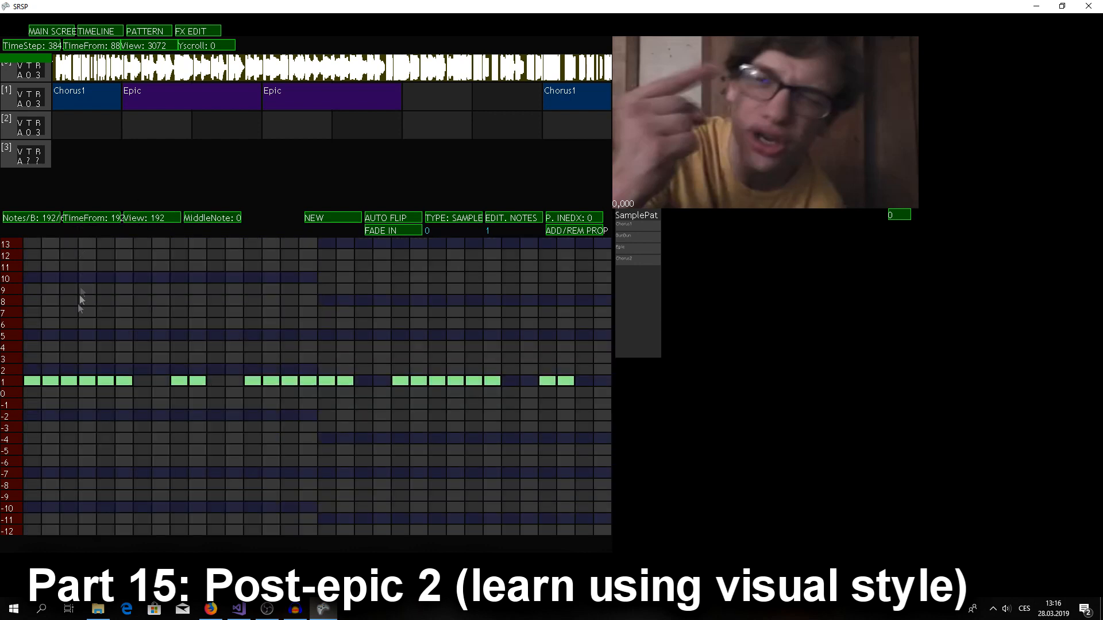
pyautogui.moveTo(66, 384)
pyautogui.scroll(4, 89, 381)
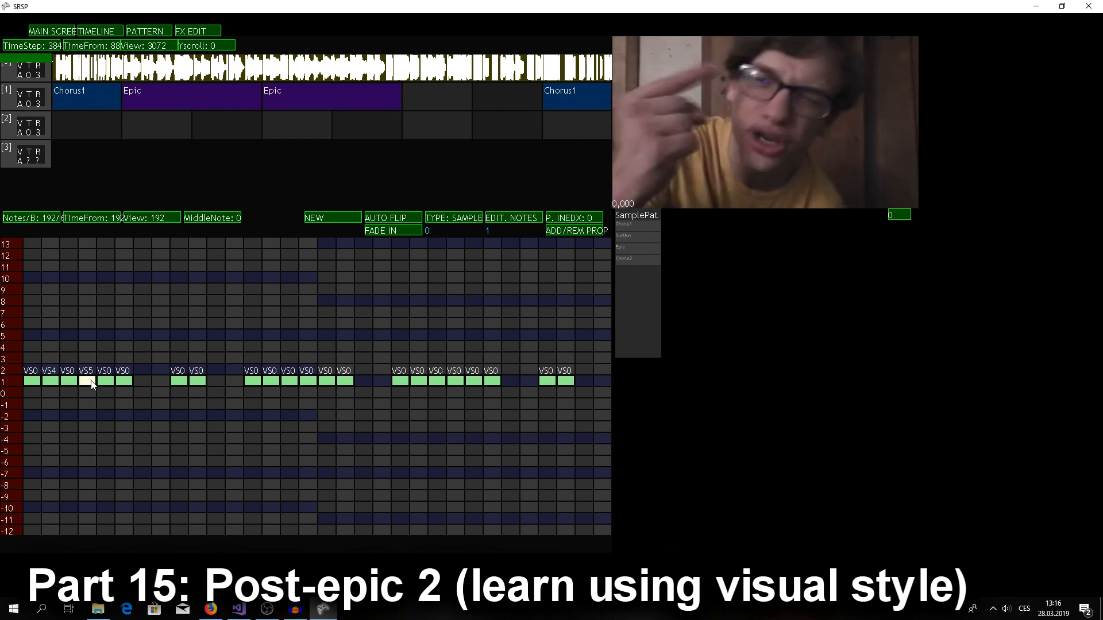
pyautogui.scroll(1, 120, 382)
pyautogui.scroll(-2, 122, 383)
pyautogui.scroll(2, 202, 383)
pyautogui.scroll(5, 345, 382)
pyautogui.scroll(-1, 345, 382)
pyautogui.scroll(4, 418, 382)
pyautogui.scroll(1, 492, 383)
pyautogui.scroll(-1, 492, 384)
pyautogui.scroll(1, 566, 385)
# Place Chorus2 with samples Speech-2 and Speech-3 on timeline track 1 directly after the second Epic block
pyautogui.click(436, 101)
pyautogui.click(98, 34)
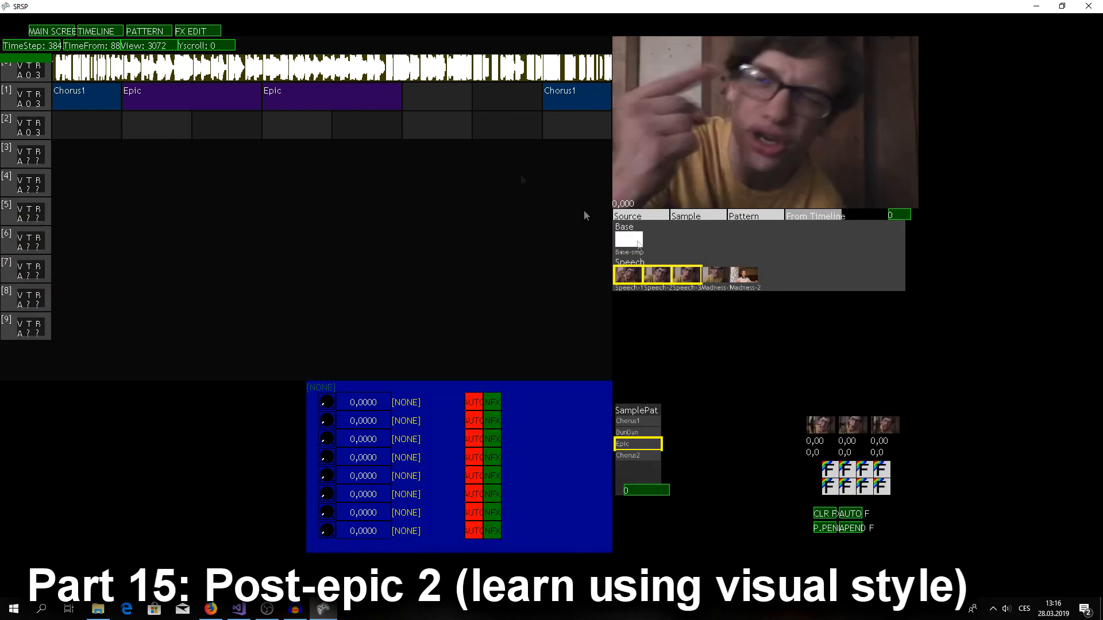
pyautogui.click(634, 455)
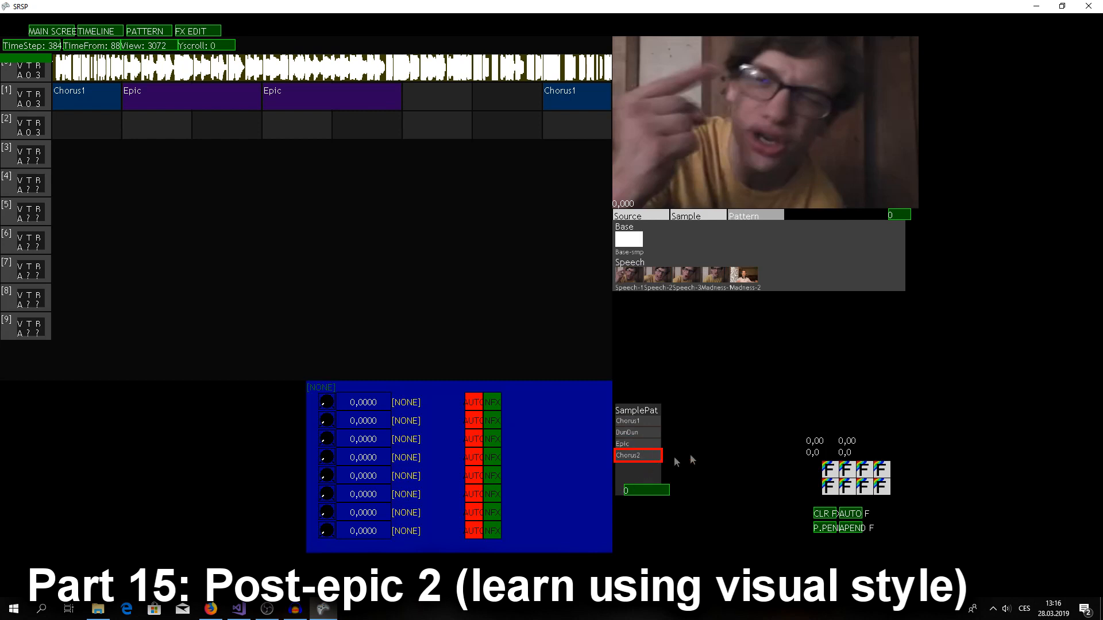
pyautogui.click(659, 279)
pyautogui.click(696, 277)
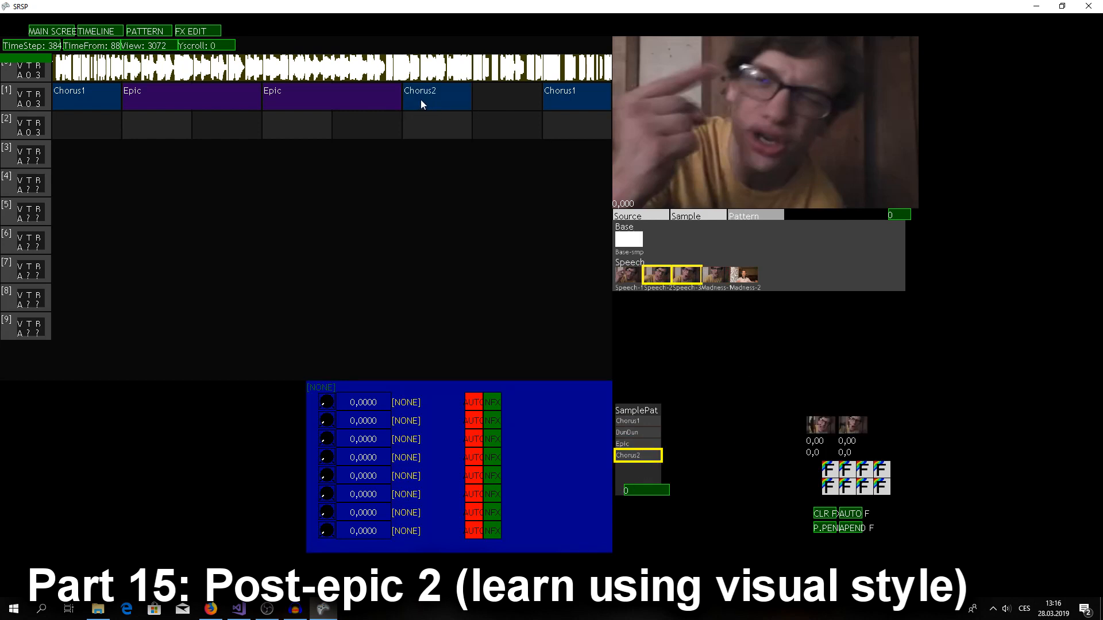
pyautogui.click(421, 100)
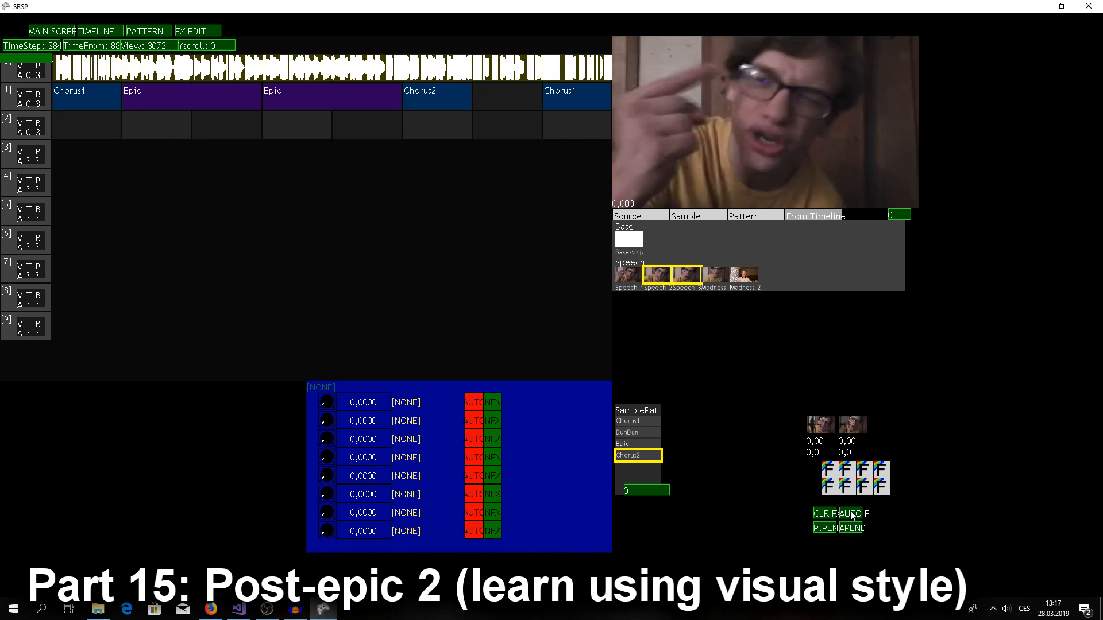
# Apply automatic image flips to Chorus2, place it again in the slot after the second Epic block and preview it
pyautogui.click(843, 477)
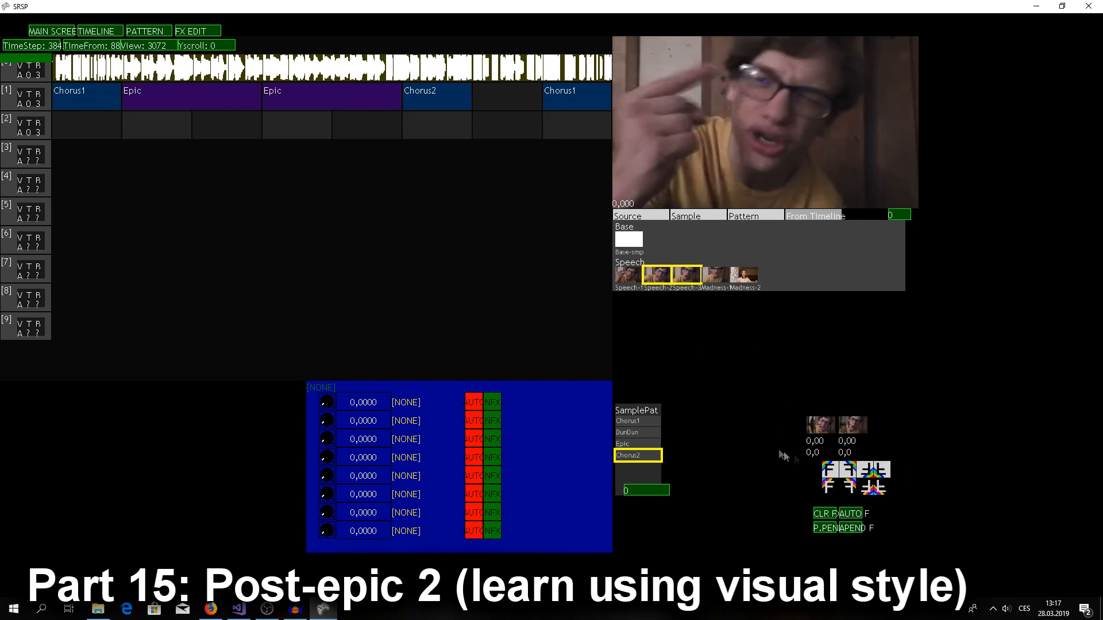
pyautogui.click(430, 100)
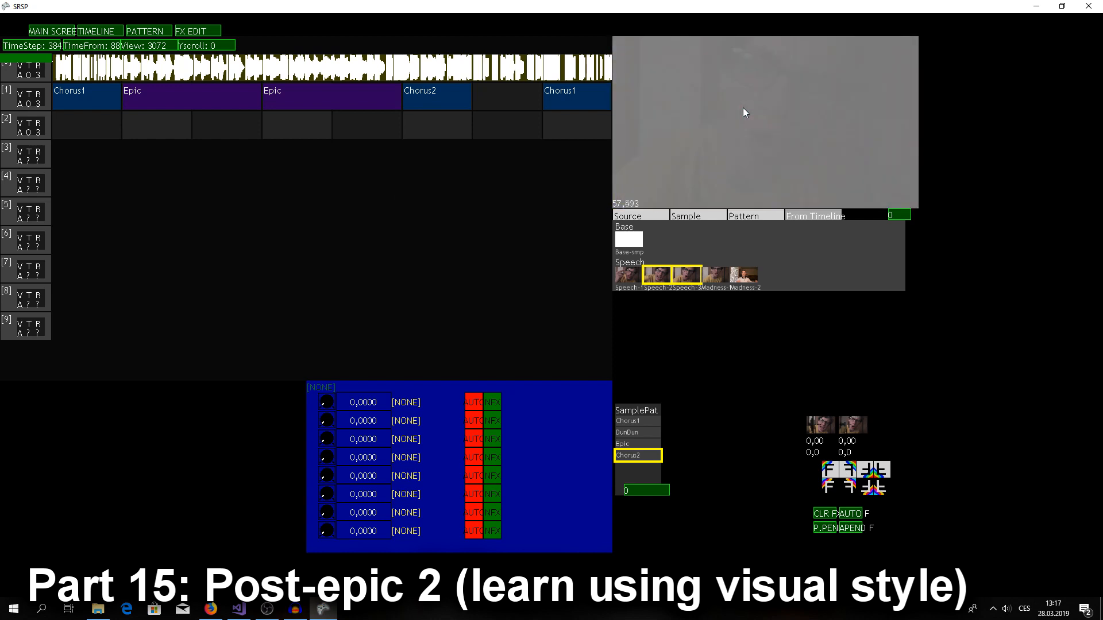
pyautogui.click(743, 109)
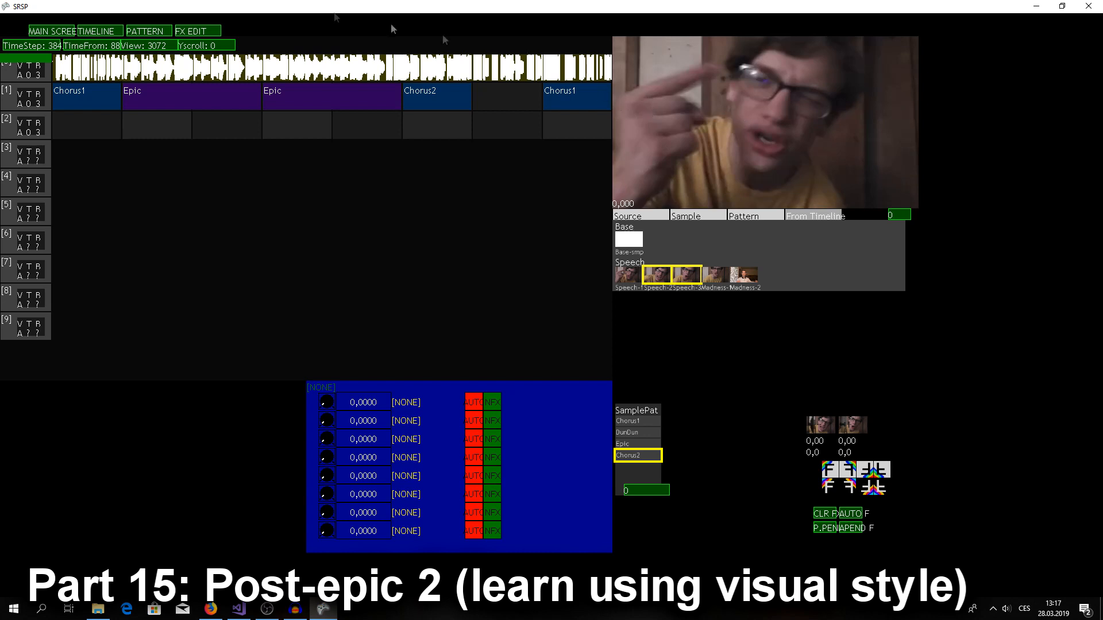
pyautogui.scroll(-2, 89, 49)
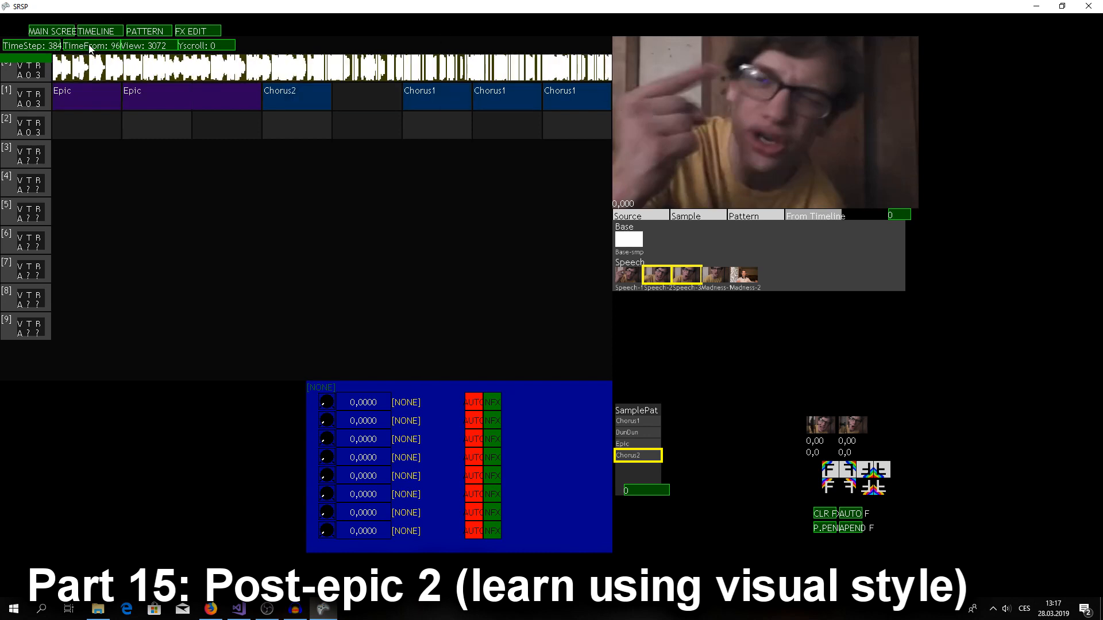
# Set the time step to 48 and place the Speech-1 sample on track 1 directly after the Chorus2 block
pyautogui.scroll(-1, 89, 49)
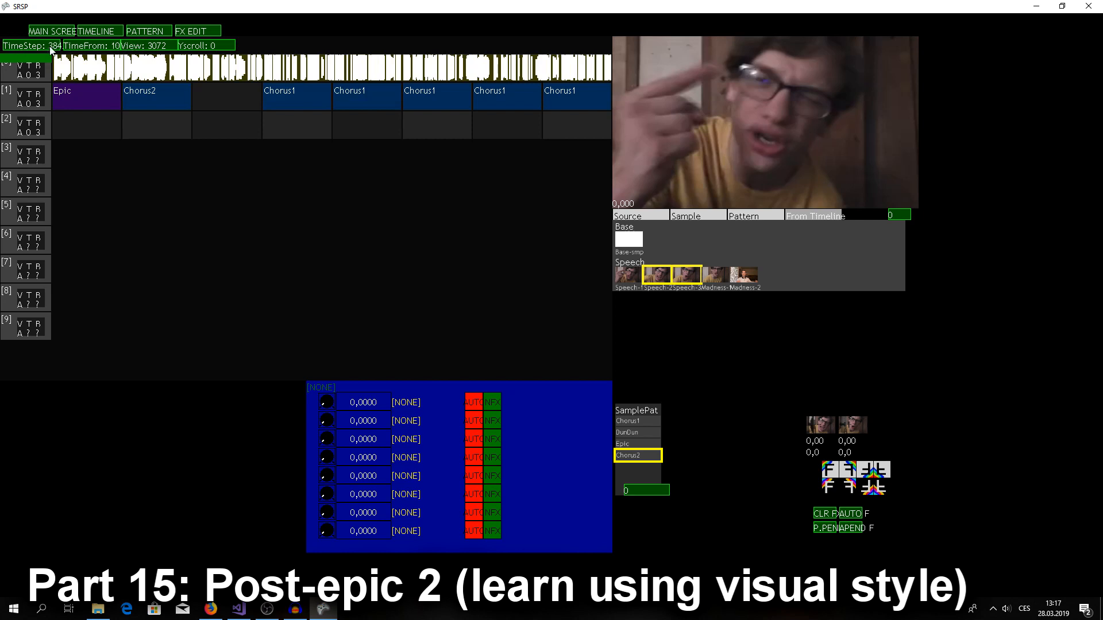
pyautogui.scroll(1, 139, 49)
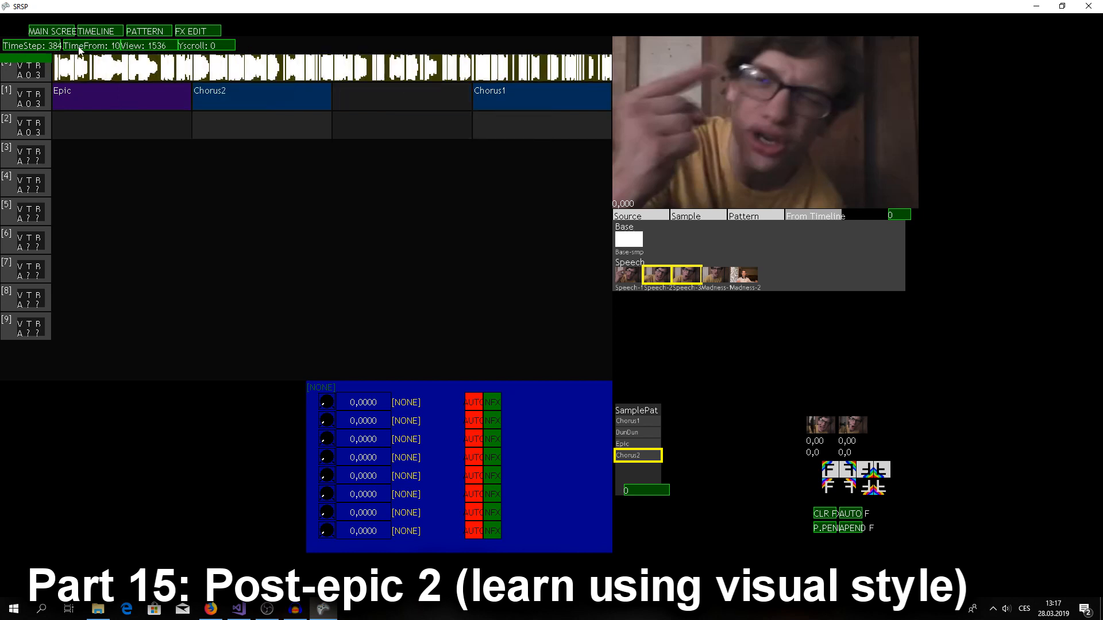
pyautogui.scroll(3, 36, 48)
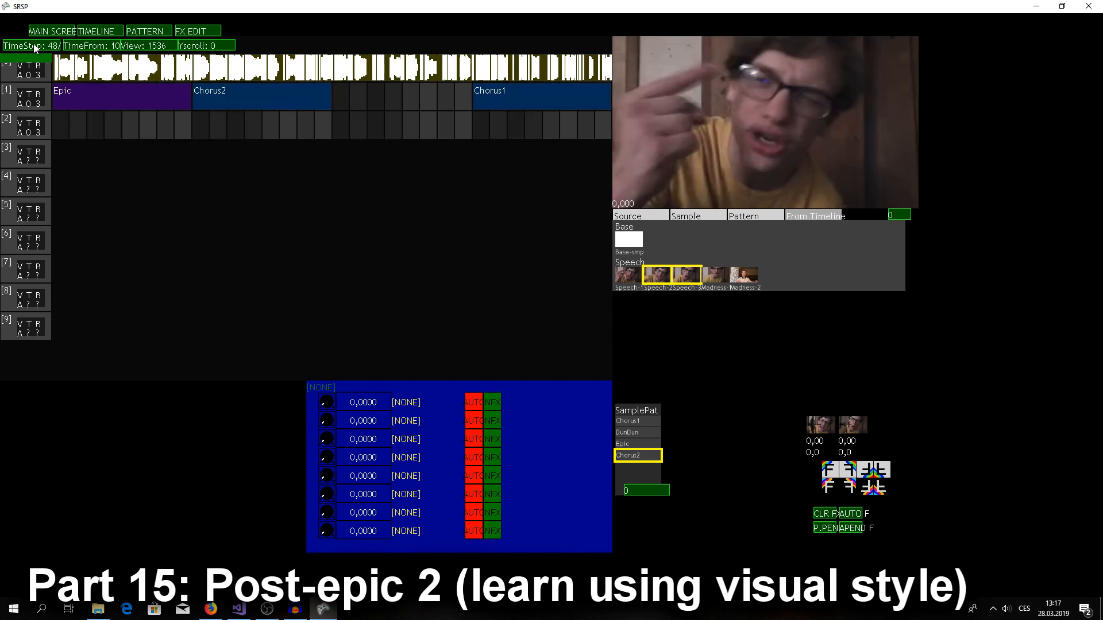
pyautogui.click(678, 220)
pyautogui.click(636, 280)
pyautogui.click(345, 98)
pyautogui.moveTo(347, 96)
pyautogui.mouseDown()
pyautogui.moveTo(389, 102)
pyautogui.moveTo(359, 100)
pyautogui.mouseUp()
# Add Speech-2 and Speech-3 on track 1 after the Speech-1 sample, leaving one empty 48-step slot before each
pyautogui.click(651, 276)
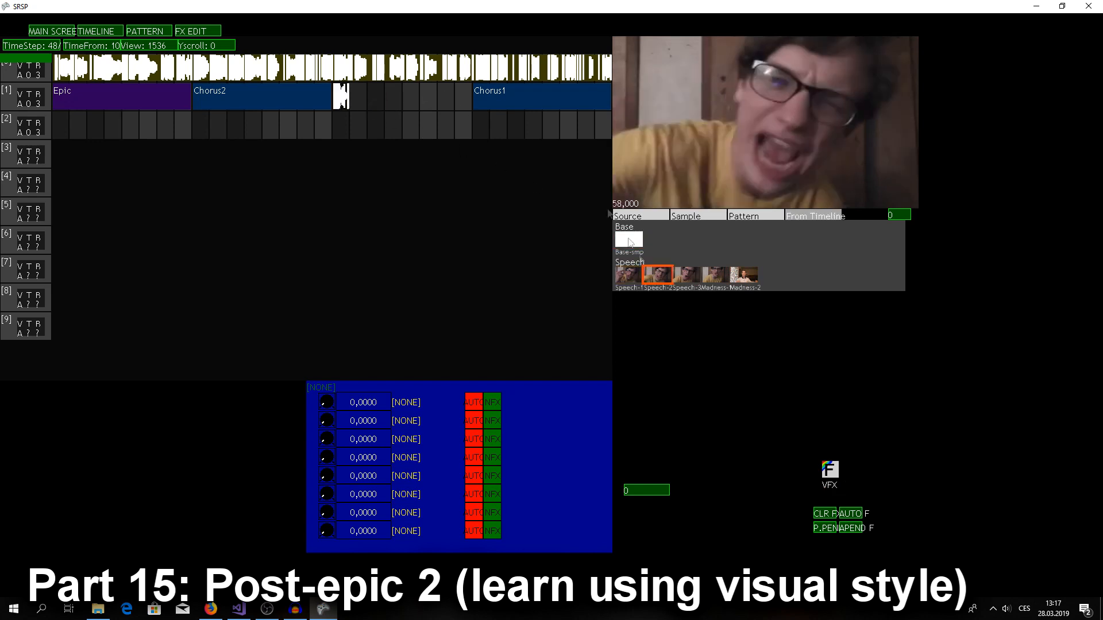
pyautogui.click(372, 96)
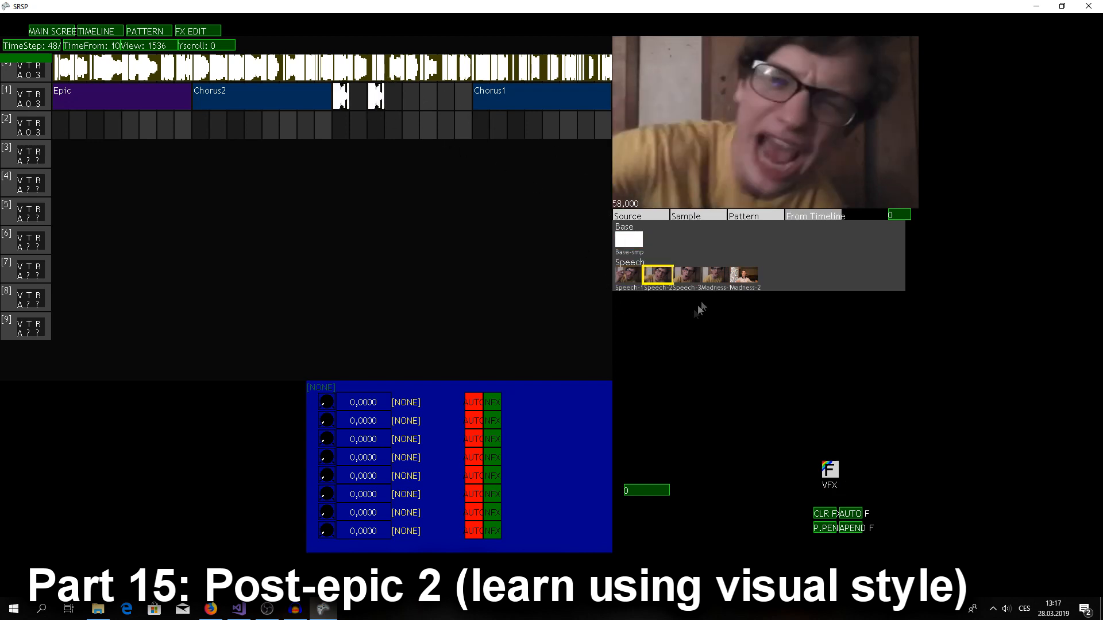
pyautogui.click(688, 279)
pyautogui.click(411, 98)
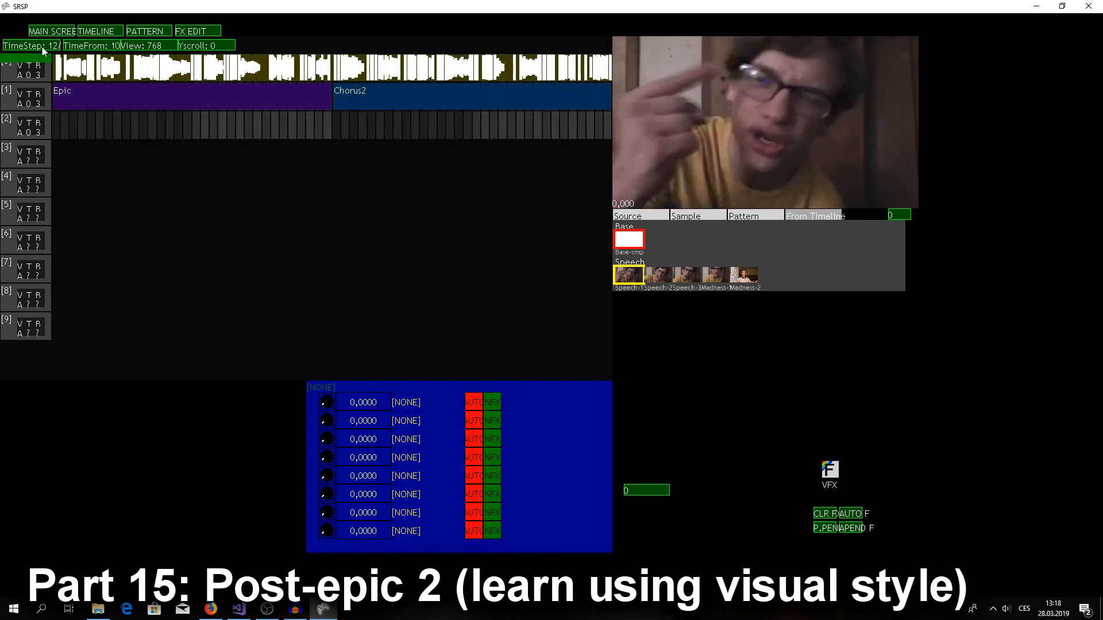
# Replace the Chorus1 block just before the first DunDun on track 1 with a Chorus2 block, using a time step of 384
pyautogui.click(42, 47)
pyautogui.click(42, 47)
pyautogui.click(42, 47)
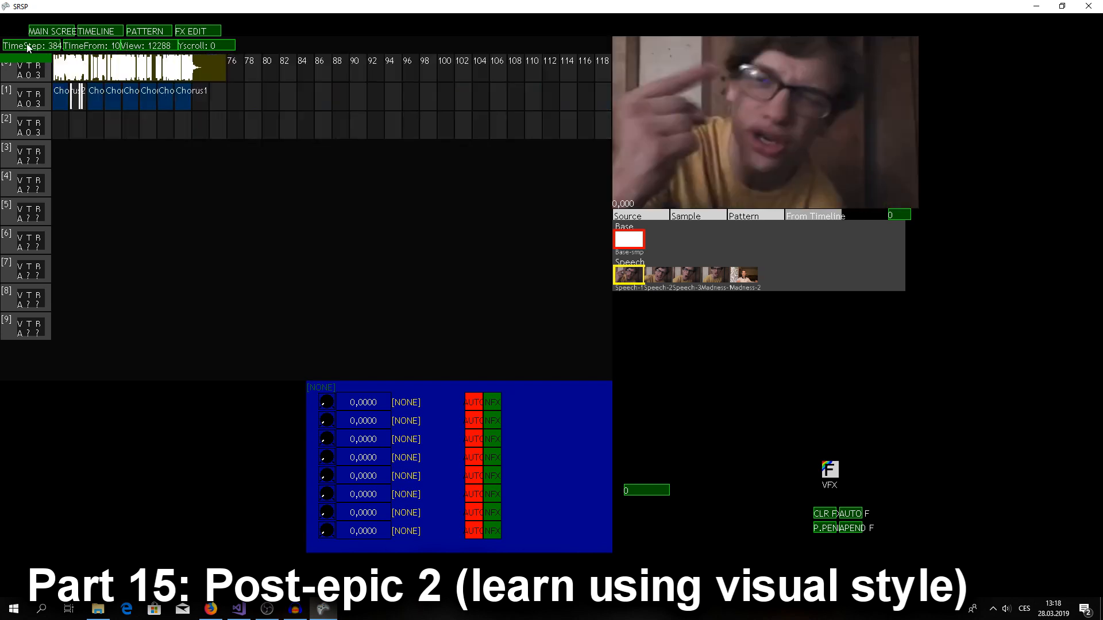
pyautogui.scroll(-7, 102, 44)
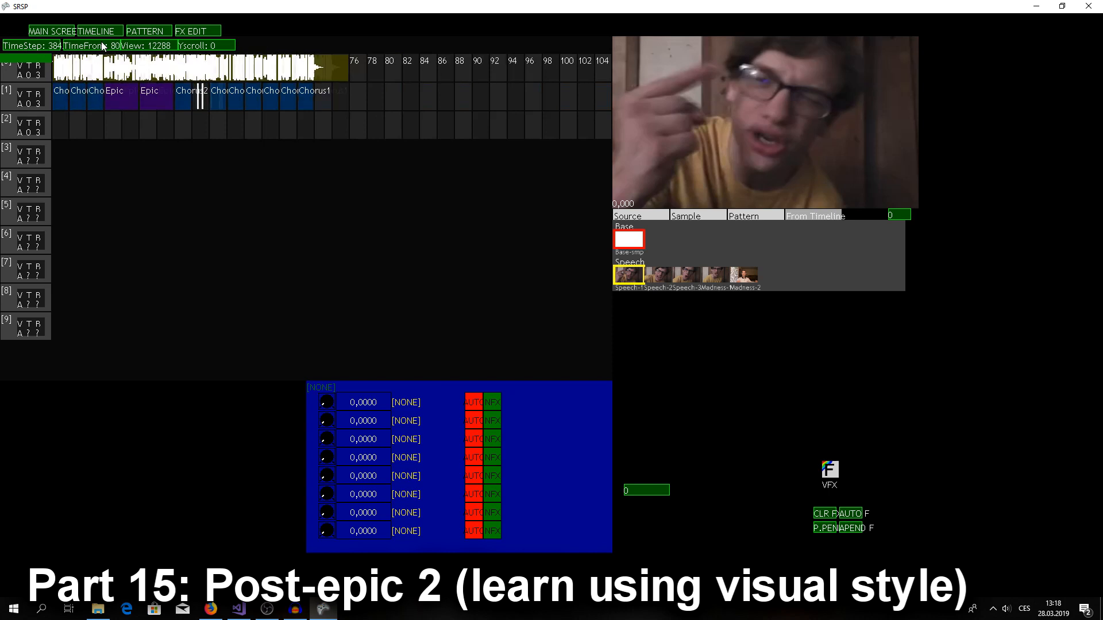
pyautogui.scroll(-10, 102, 46)
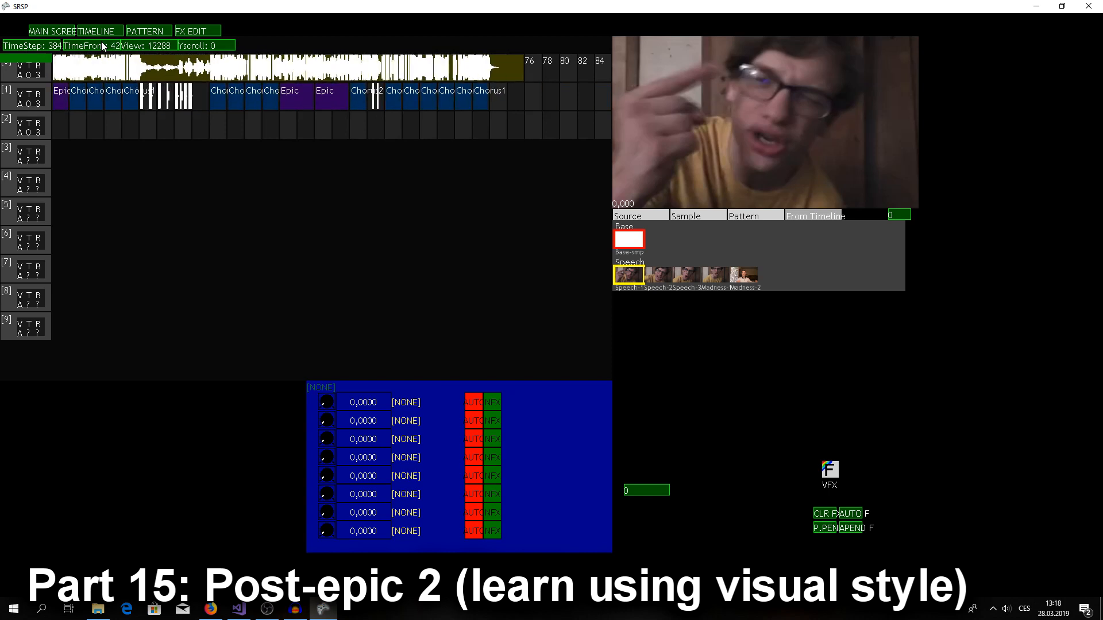
pyautogui.scroll(-10, 106, 49)
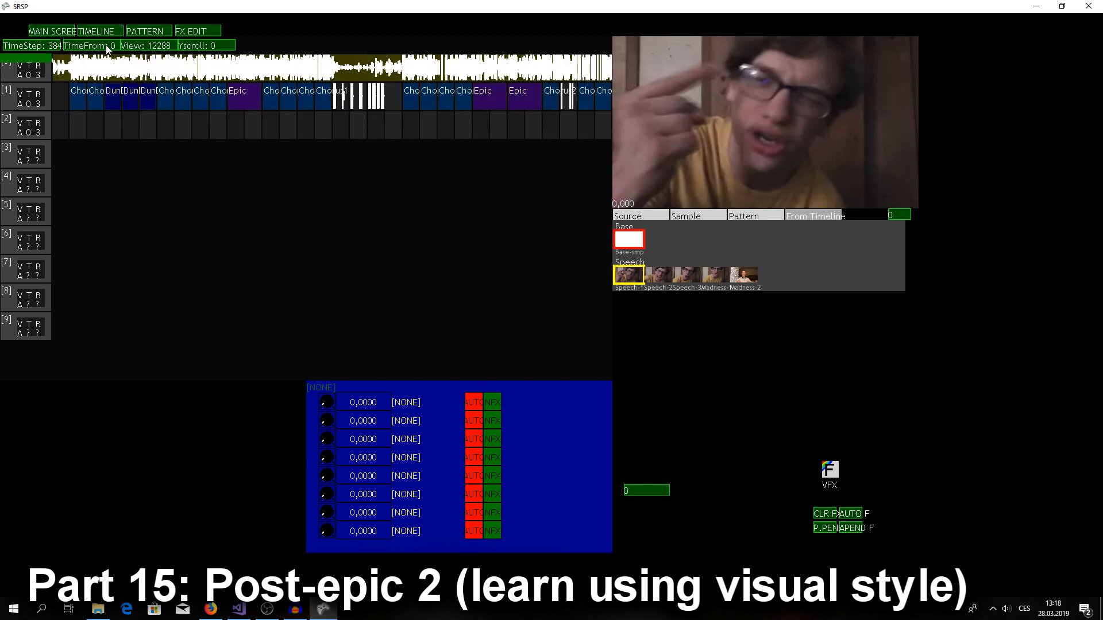
pyautogui.rightClick(94, 101)
pyautogui.click(556, 101)
pyautogui.click(98, 100)
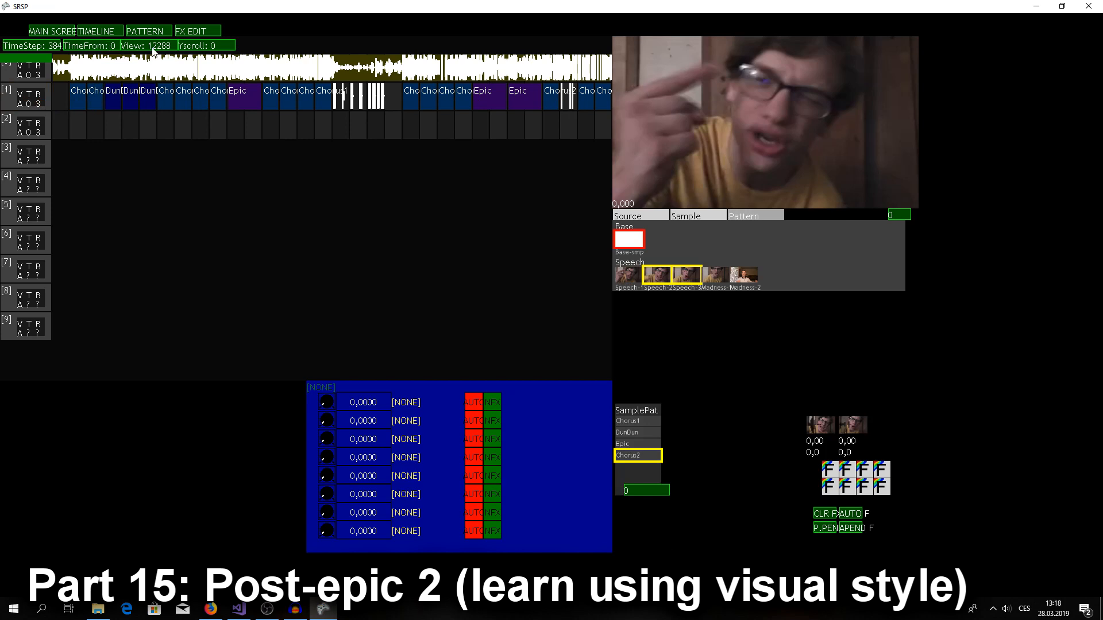
# Place Chorus2 on track 2 beneath the first Chorus1 block and add the Comb-GV effect to track 2's transform chain
pyautogui.scroll(-2, 152, 48)
pyautogui.scroll(1, 151, 48)
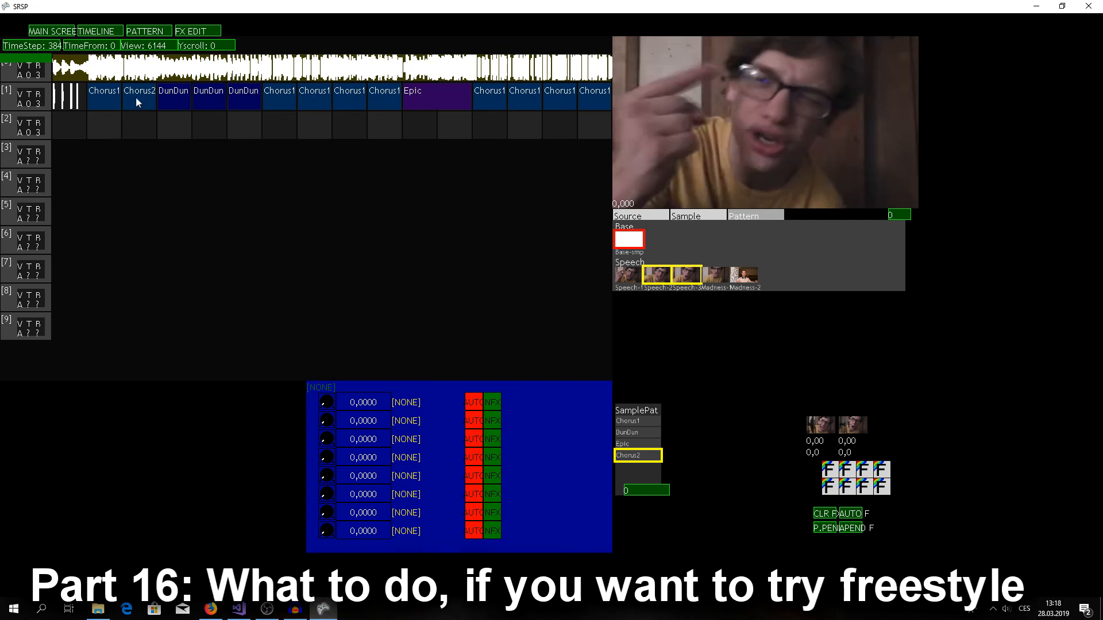
pyautogui.click(101, 120)
pyautogui.click(31, 123)
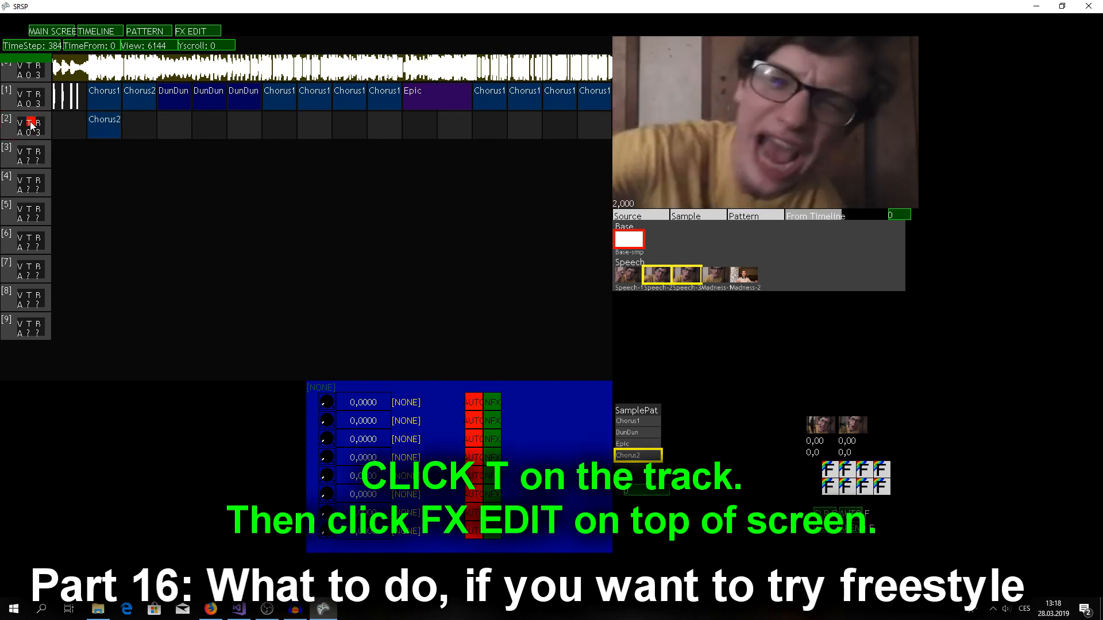
pyautogui.click(207, 32)
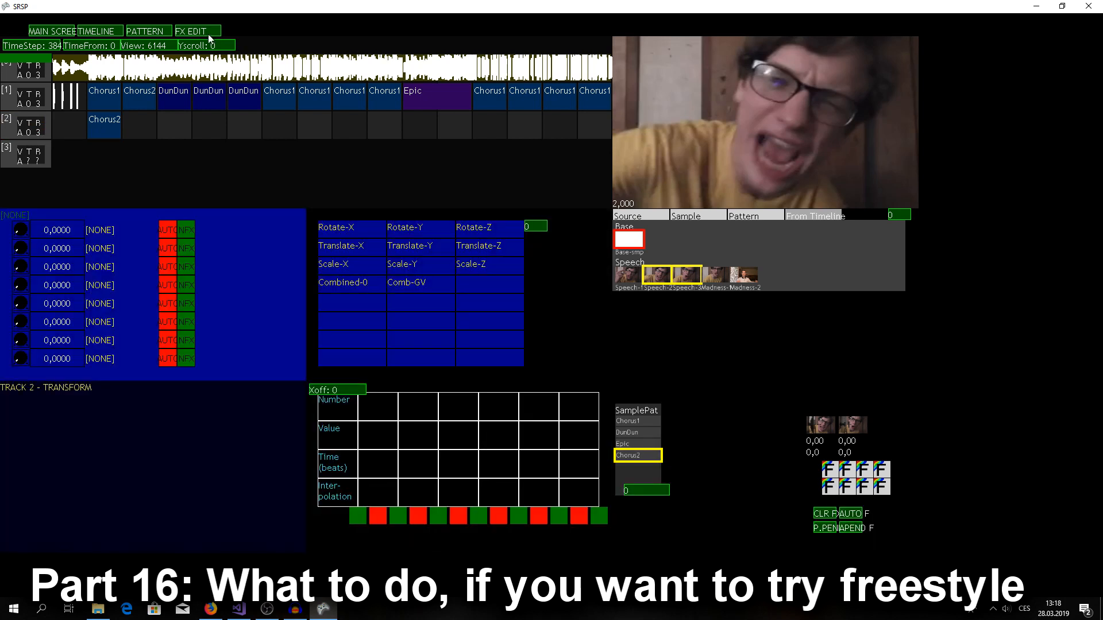
pyautogui.click(418, 288)
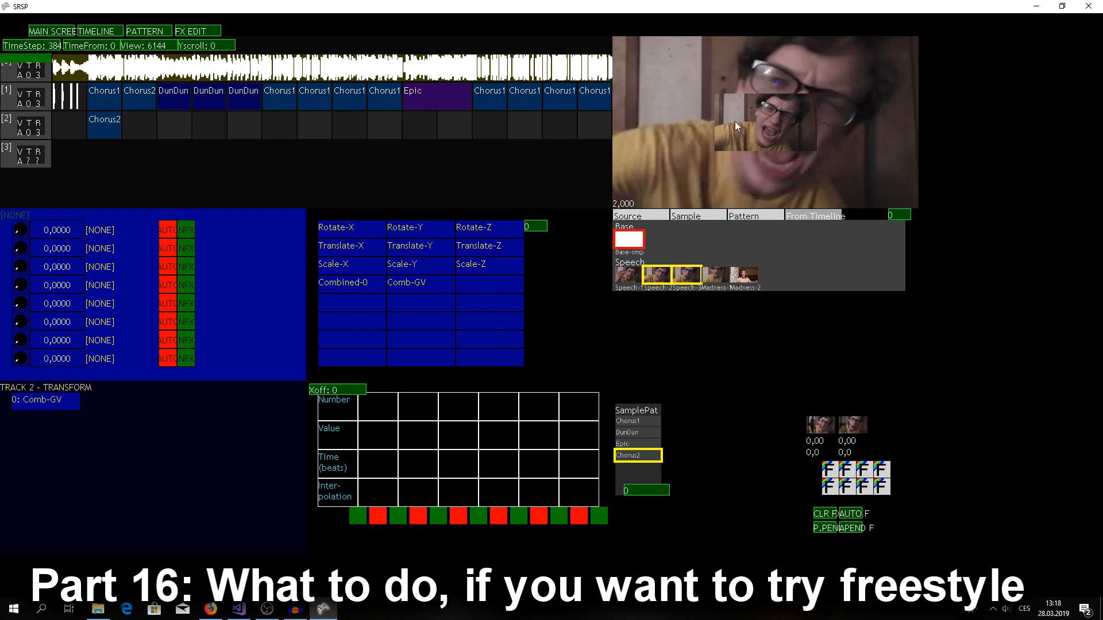
# Adjust the Comb-GV effect on track 2 to reposition the small overlay video, setting X to 2 and Y to 0
pyautogui.click(50, 402)
pyautogui.moveTo(21, 250)
pyautogui.mouseDown()
pyautogui.moveTo(10, 319)
pyautogui.moveTo(17, 245)
pyautogui.mouseUp()
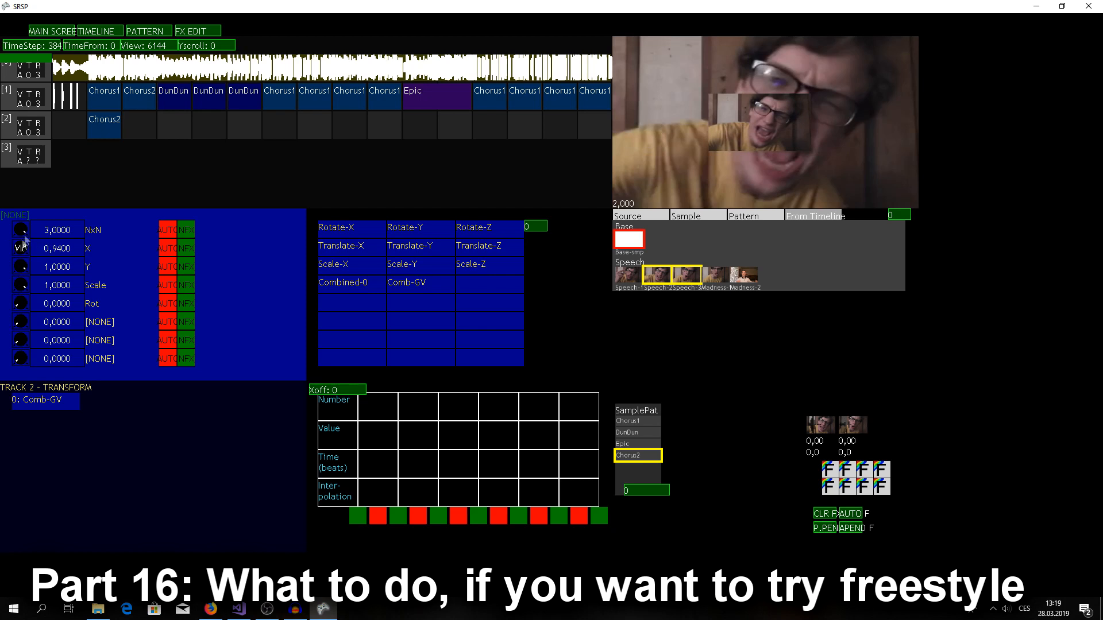
pyautogui.moveTo(56, 253)
pyautogui.mouseDown()
pyautogui.moveTo(71, 161)
pyautogui.moveTo(67, 256)
pyautogui.mouseUp()
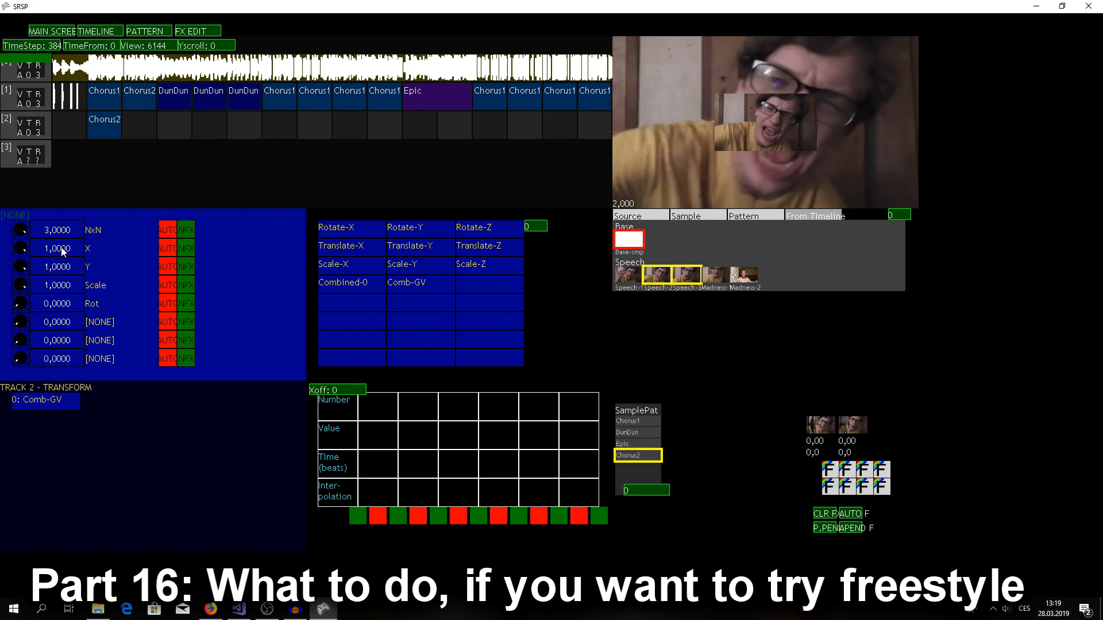
pyautogui.moveTo(62, 247); pyautogui.dragTo(60, 250)
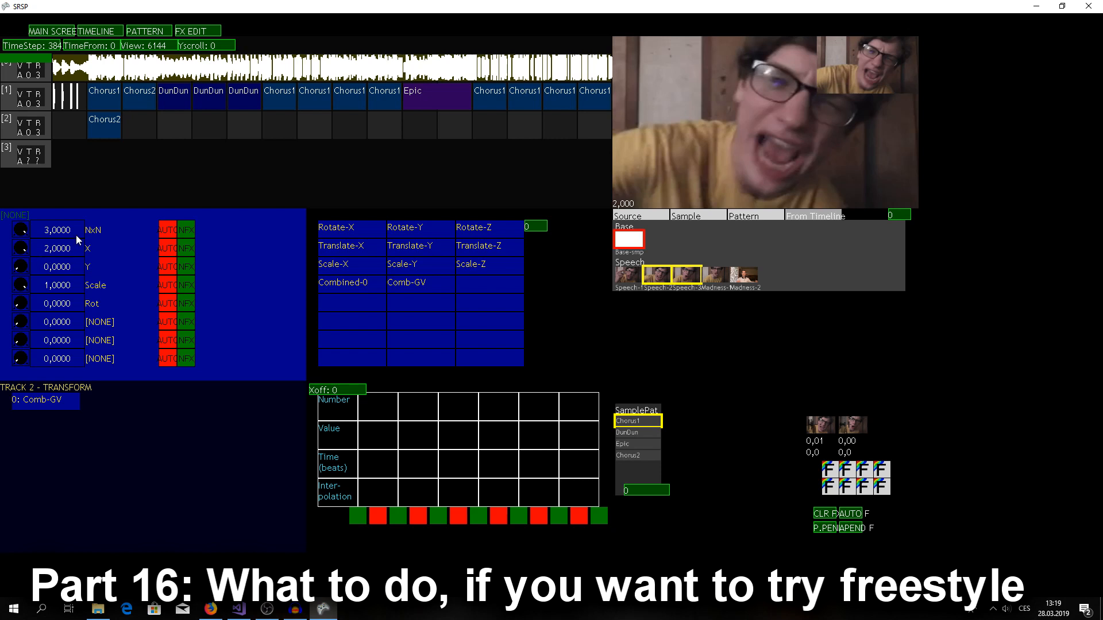
# Save the project in its SRS-tut-1 folder
pyautogui.click(63, 33)
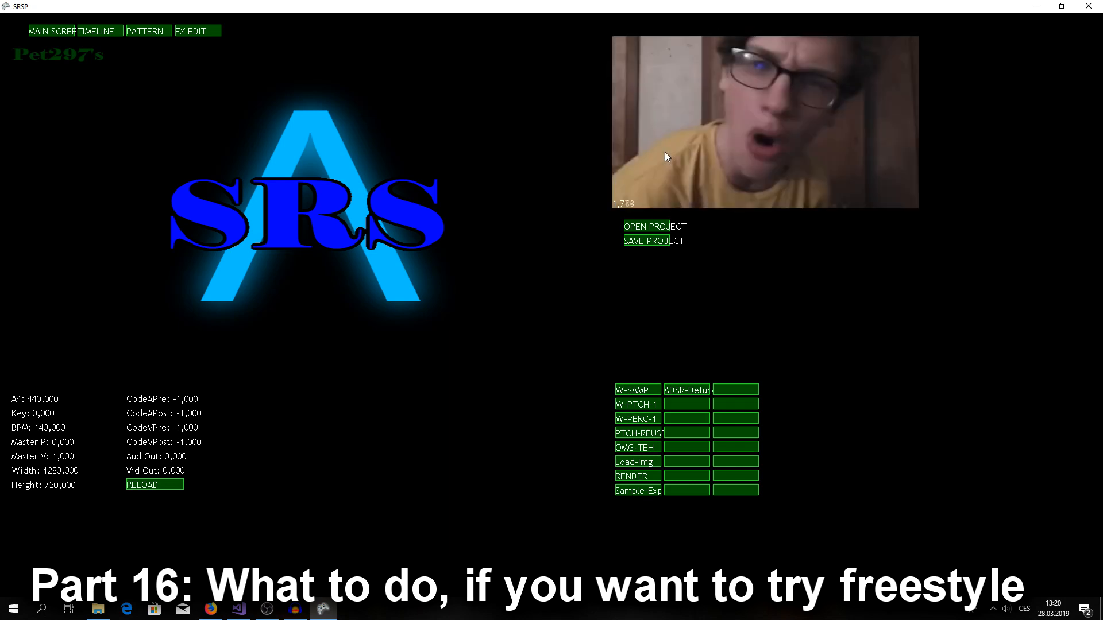
pyautogui.click(98, 31)
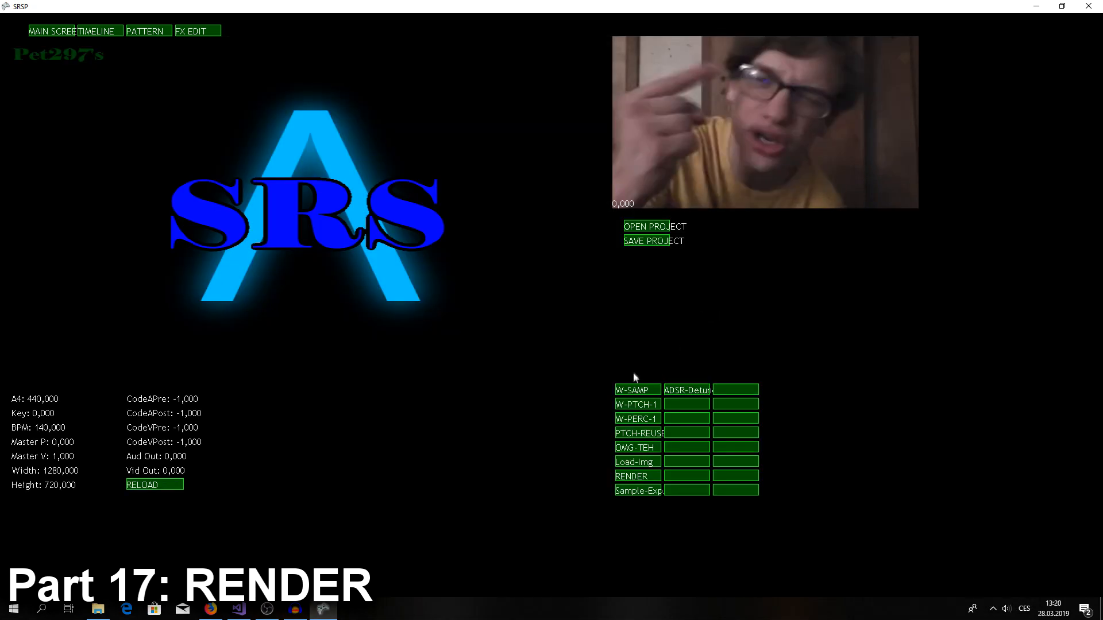
pyautogui.click(636, 243)
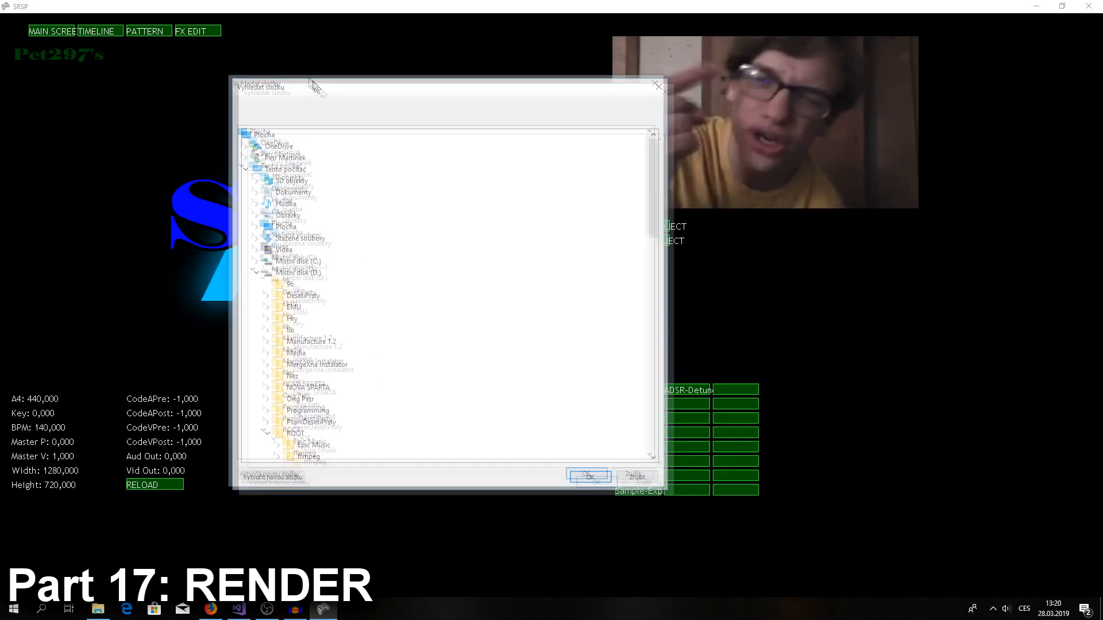
pyautogui.click(572, 467)
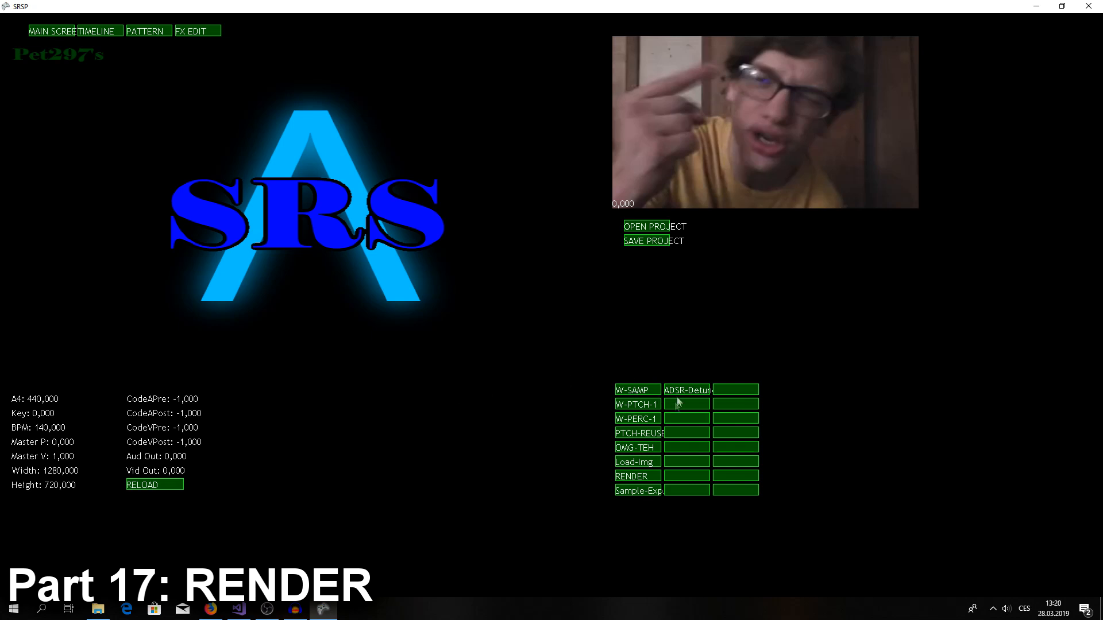
pyautogui.click(623, 479)
pyautogui.click(615, 347)
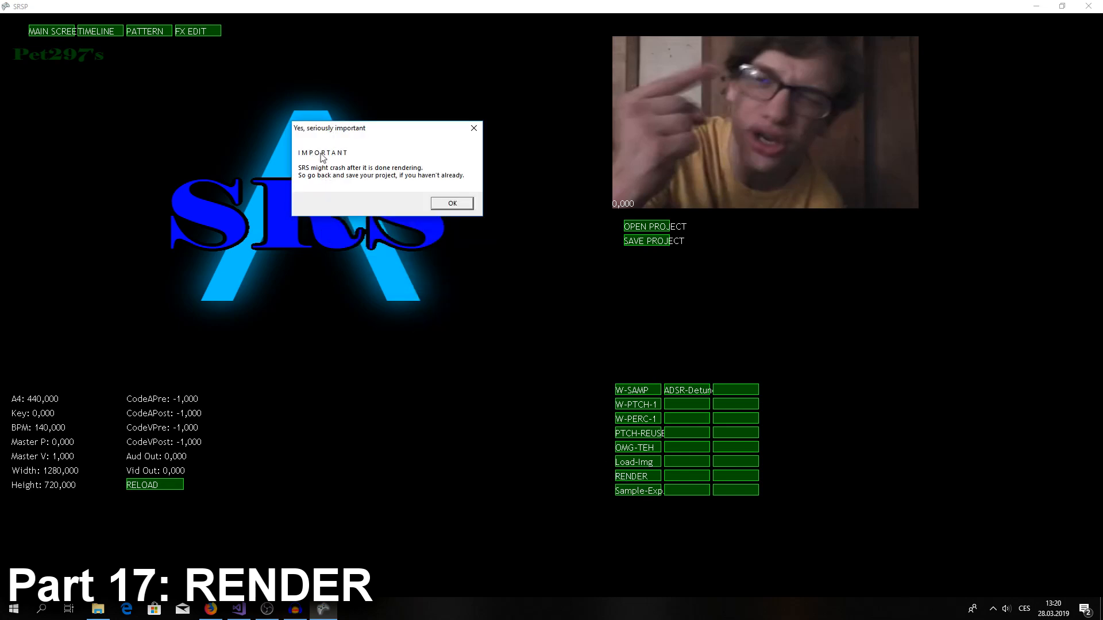
pyautogui.click(452, 204)
pyautogui.moveTo(137, 19); pyautogui.dragTo(340, 111)
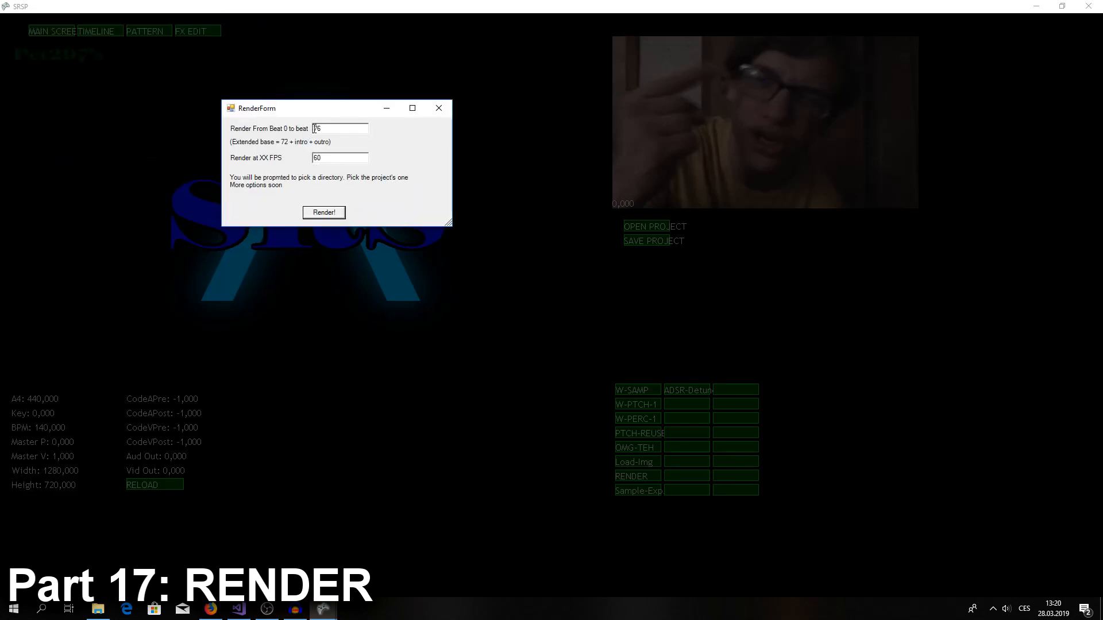
pyautogui.click(434, 115)
# Check on the timeline at which beat the base track ends to determine the render range
pyautogui.click(97, 34)
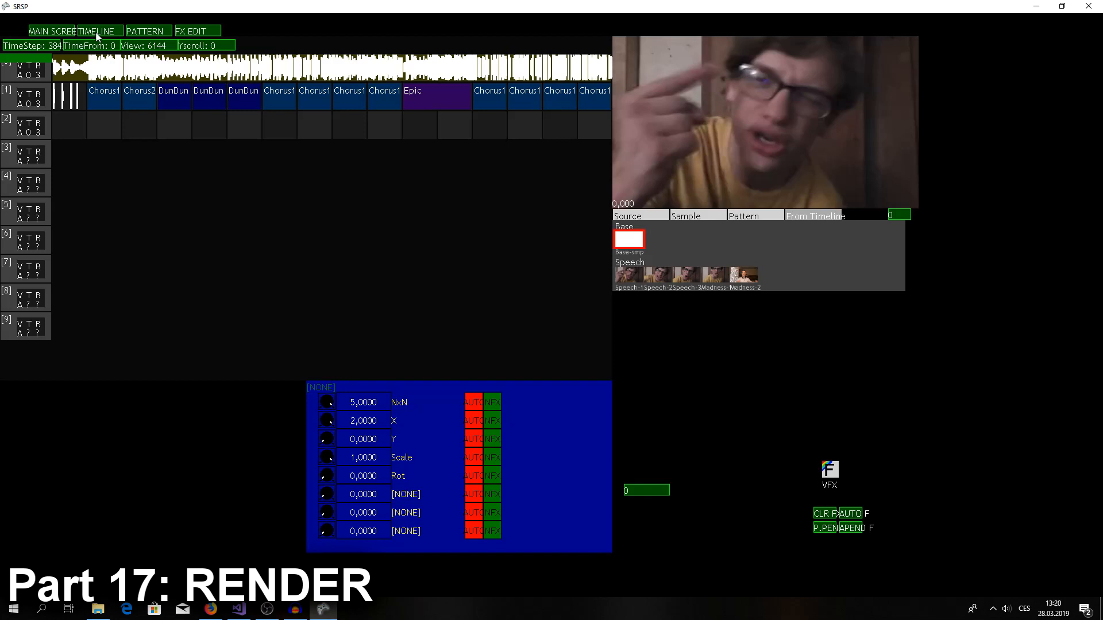
pyautogui.moveTo(92, 49); pyautogui.dragTo(509, 62)
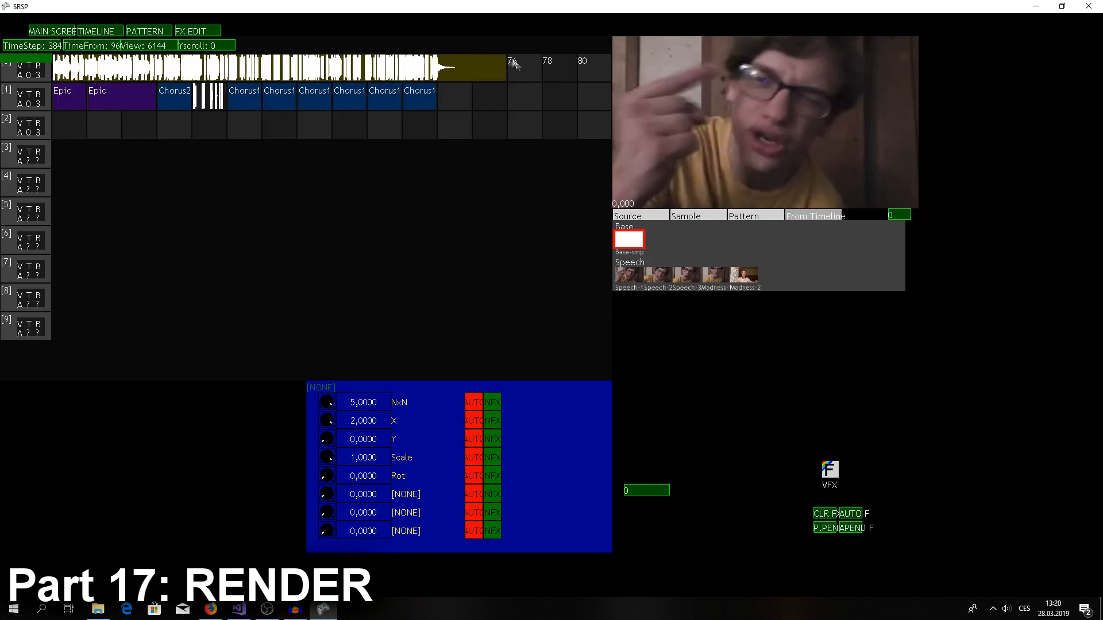
pyautogui.click(47, 34)
# Start rendering the project from beat 0 to beat 76 at 60 FPS
pyautogui.click(630, 478)
pyautogui.moveTo(512, 279); pyautogui.dragTo(230, 75)
pyautogui.click(327, 147)
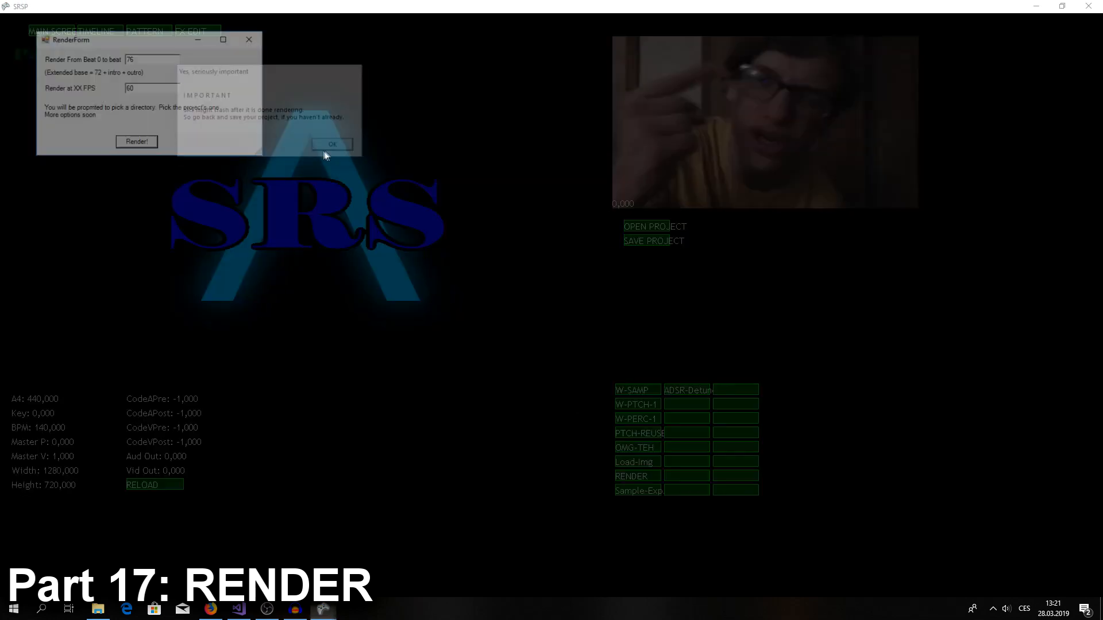
pyautogui.moveTo(151, 42); pyautogui.dragTo(268, 137)
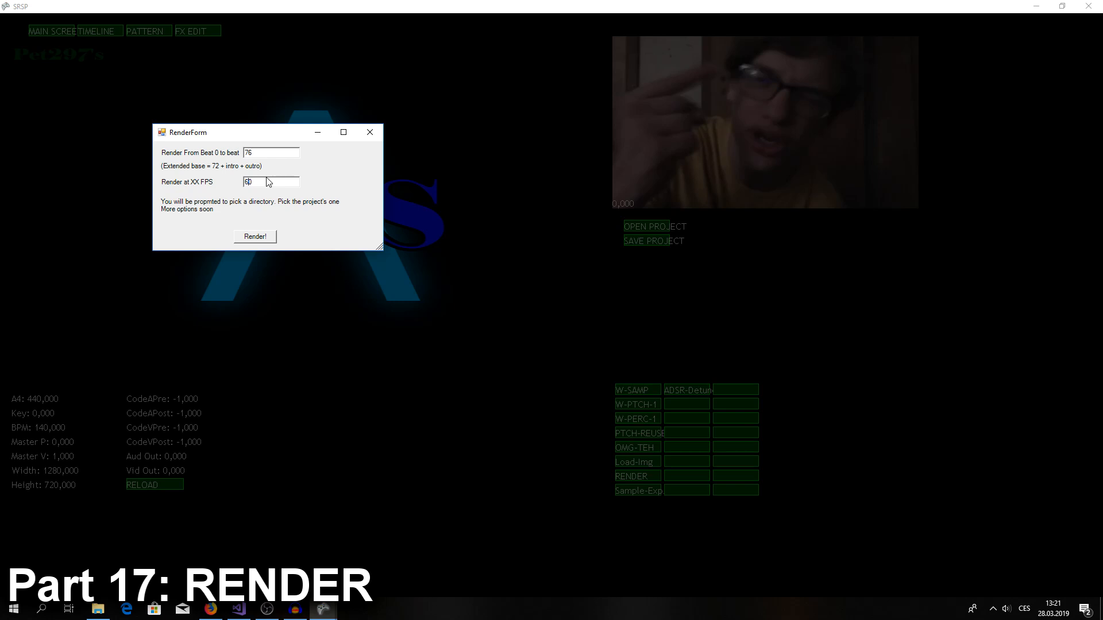
pyautogui.click(258, 237)
# Choose the project folder SRS-tut-1 under ROOT on drive D as the render directory
pyautogui.moveTo(579, 218); pyautogui.dragTo(201, 21)
pyautogui.click(132, 99)
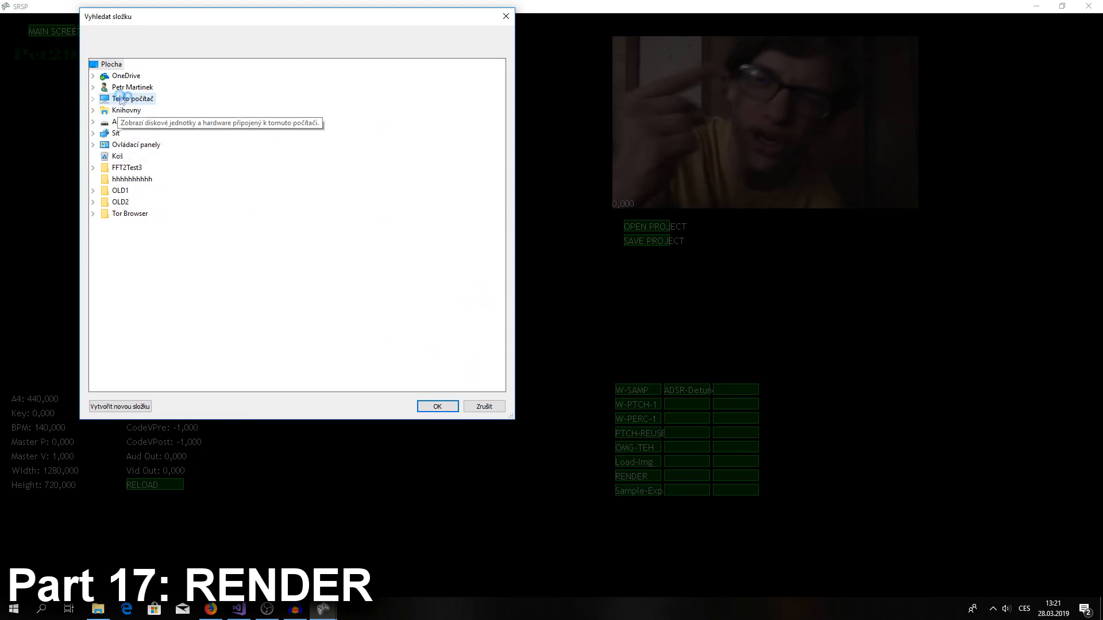
pyautogui.click(144, 191)
pyautogui.scroll(-2, 161, 265)
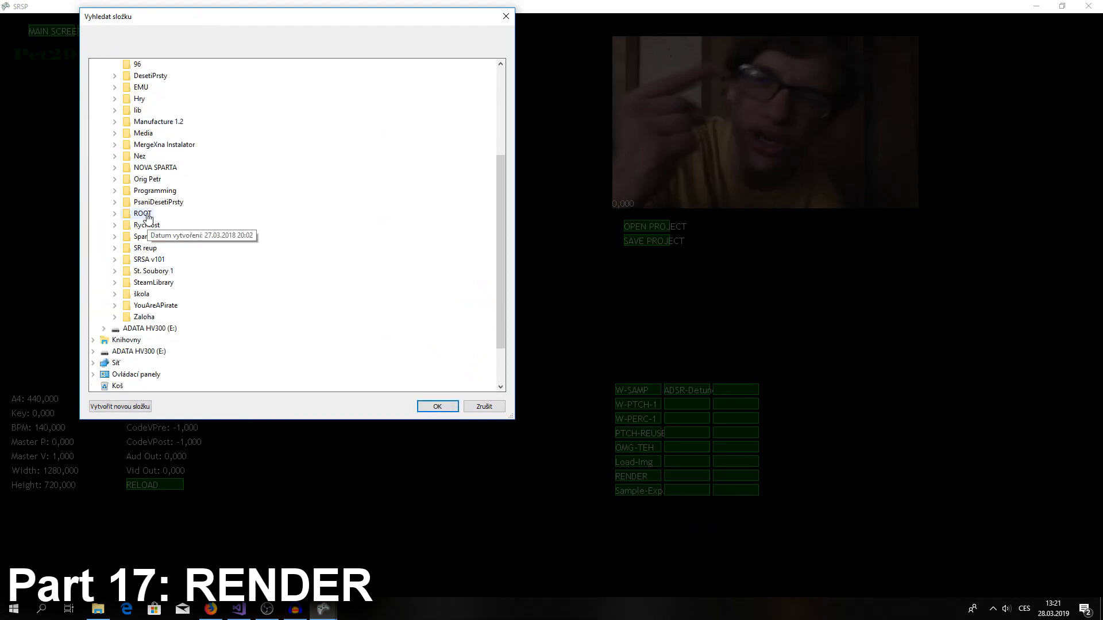
pyautogui.click(147, 214)
pyautogui.click(165, 352)
pyautogui.scroll(-2, 283, 283)
pyautogui.scroll(1, 276, 266)
pyautogui.click(176, 145)
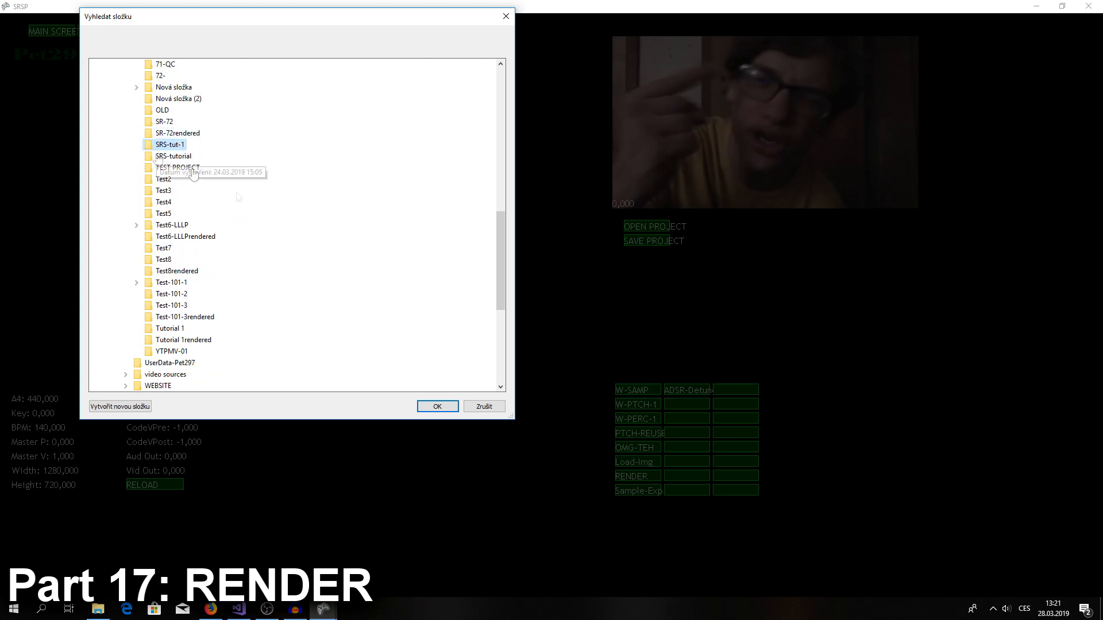
pyautogui.click(436, 407)
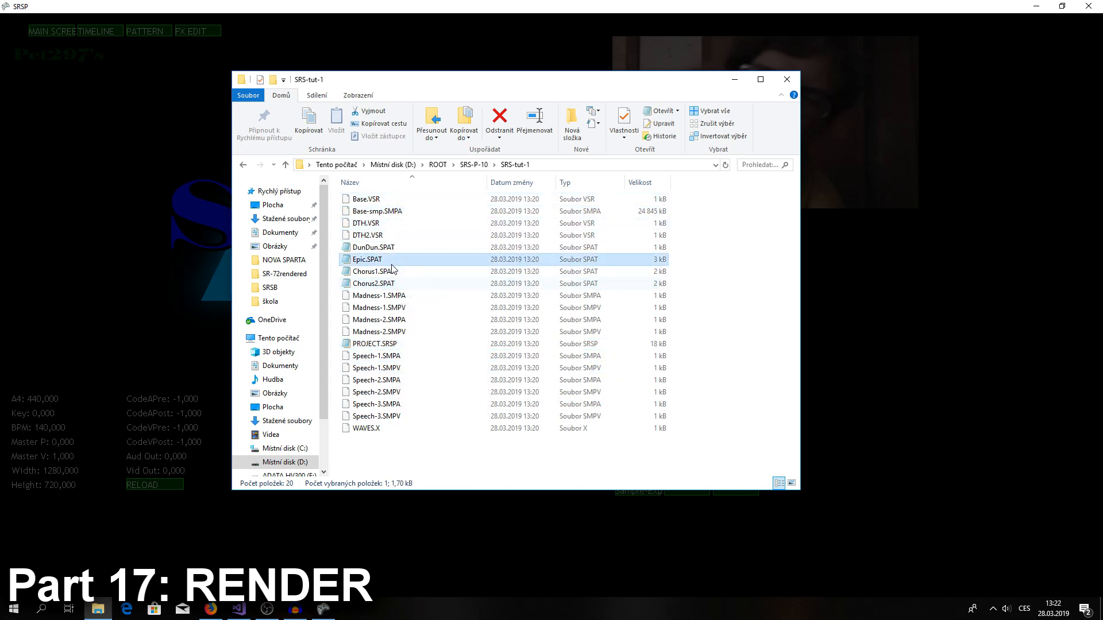
# Open the SRS-tut-1rendered folder inside SRS-P-10 in File Explorer and look through the rendered video frames
pyautogui.click(475, 165)
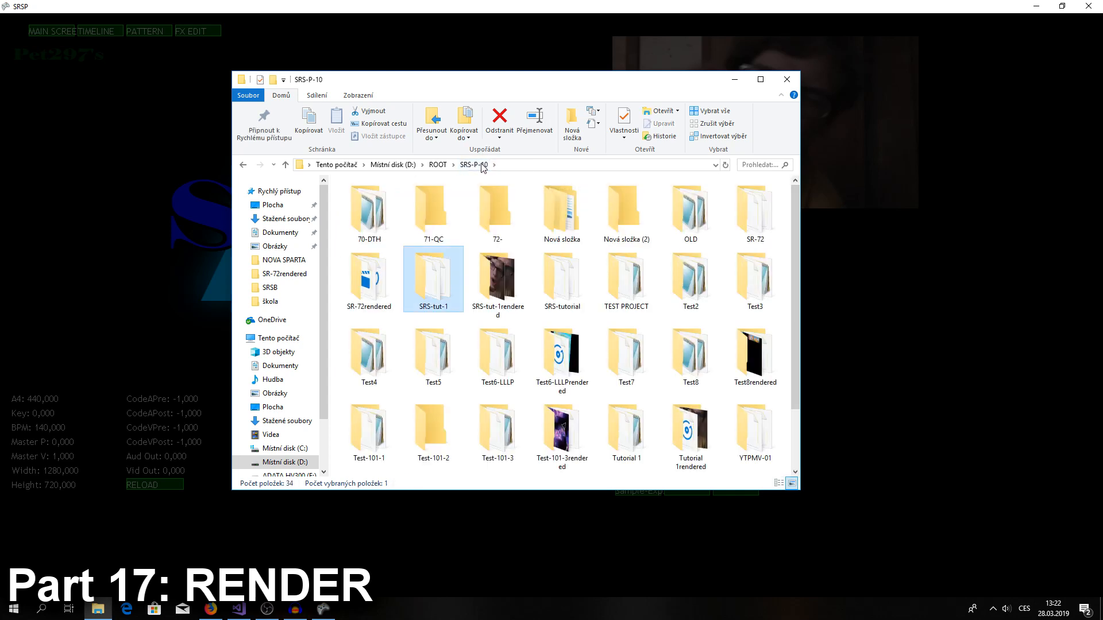
pyautogui.doubleClick(495, 292)
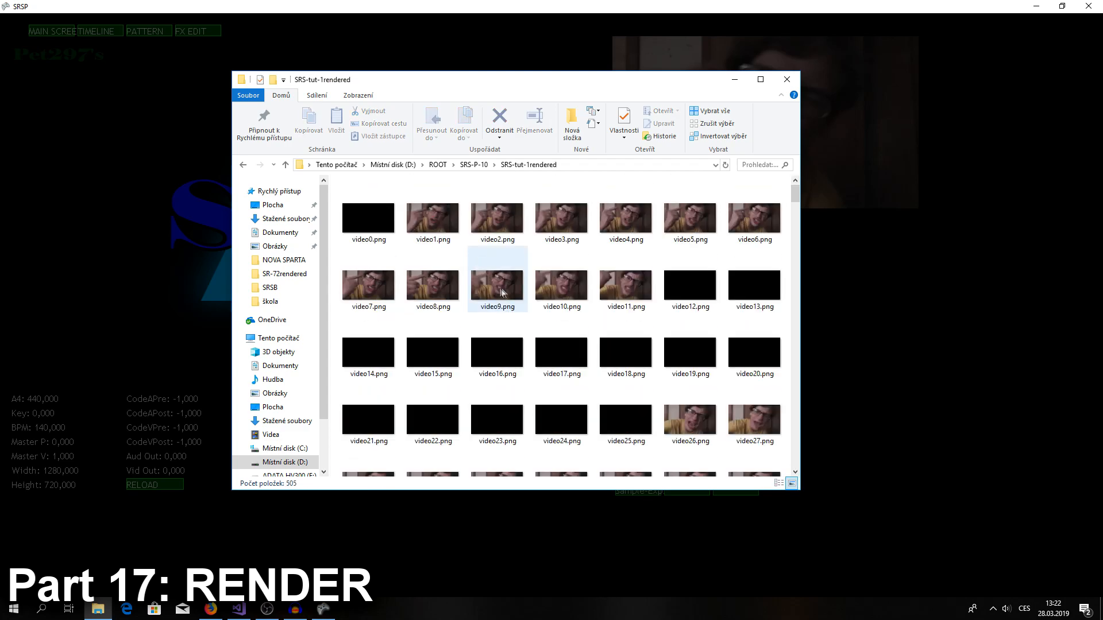
pyautogui.scroll(-15, 524, 292)
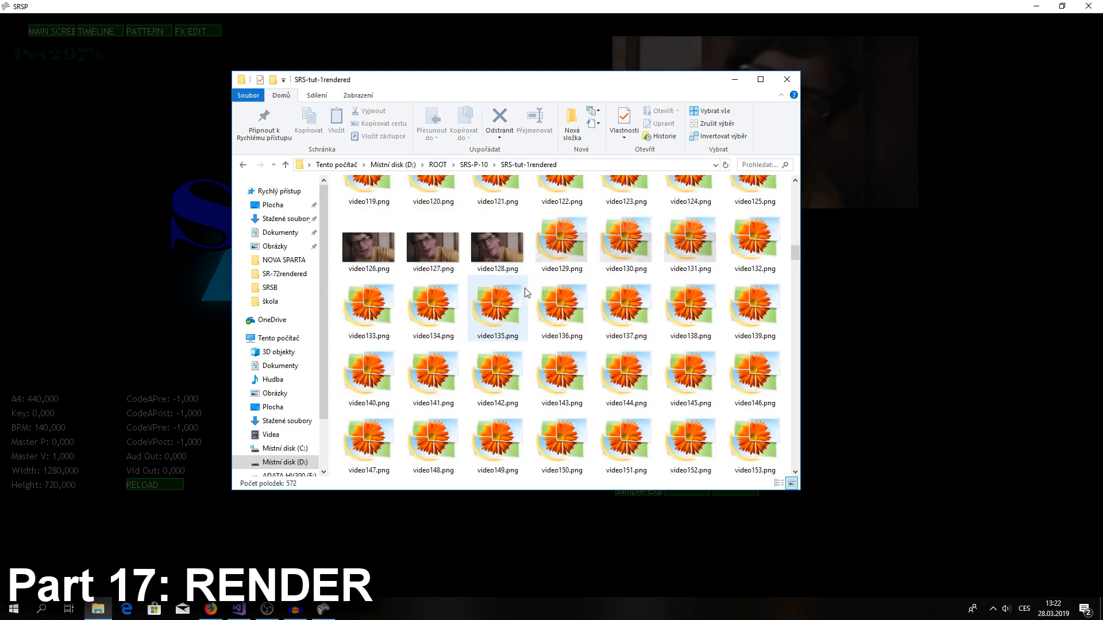
# Follow the newly rendered PNG frames toward the end of the SRS-tut-1rendered folder to check the render's progress
pyautogui.scroll(-15, 529, 290)
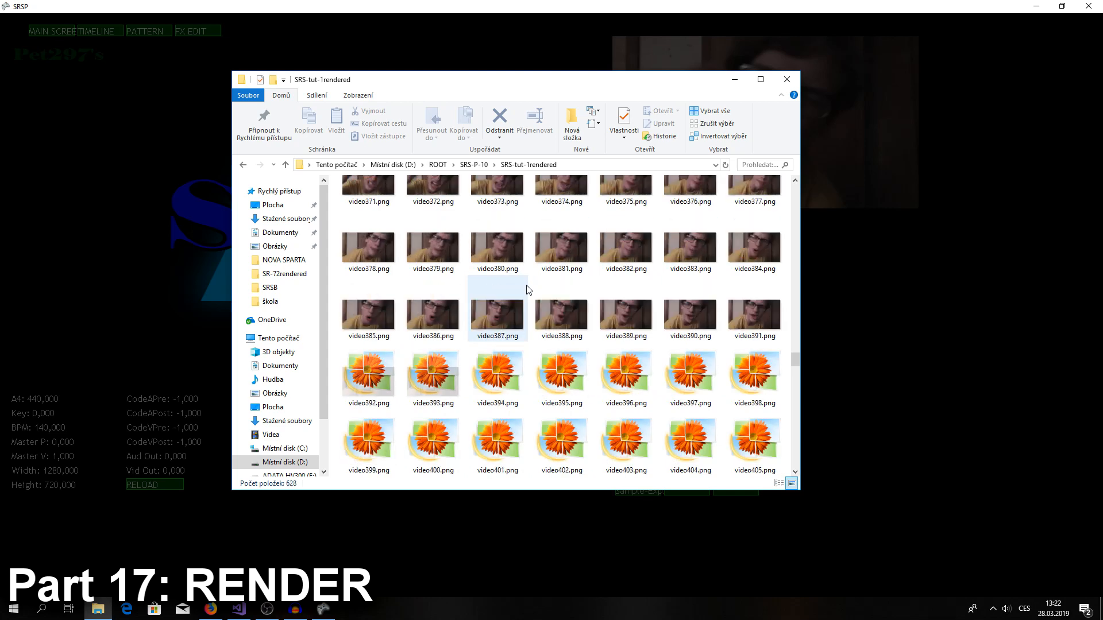
pyautogui.scroll(-15, 528, 290)
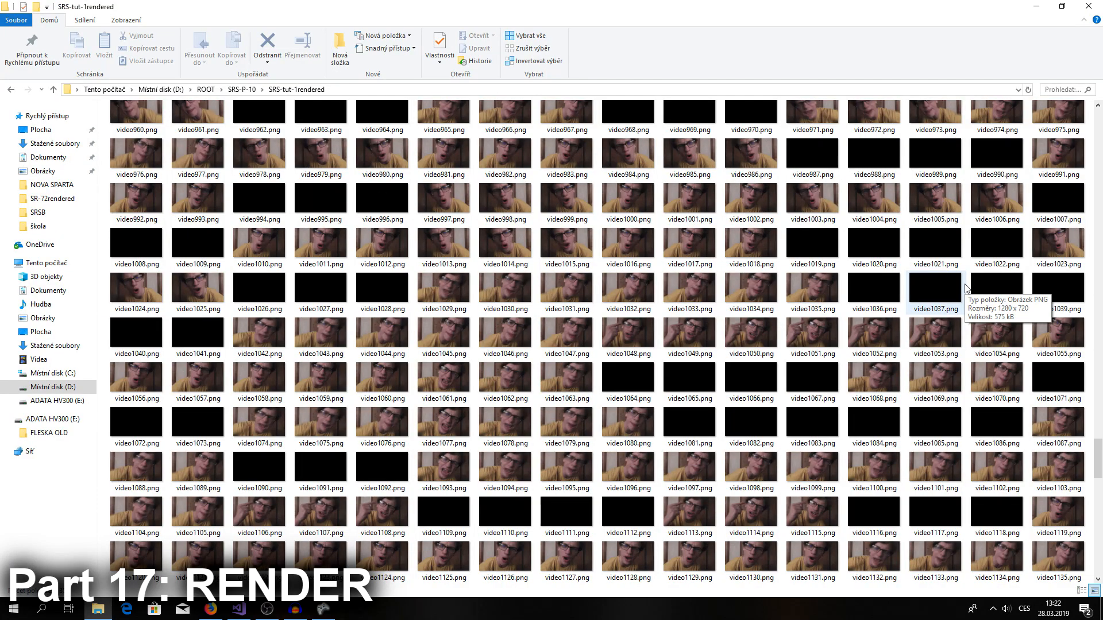
pyautogui.scroll(-15, 1023, 288)
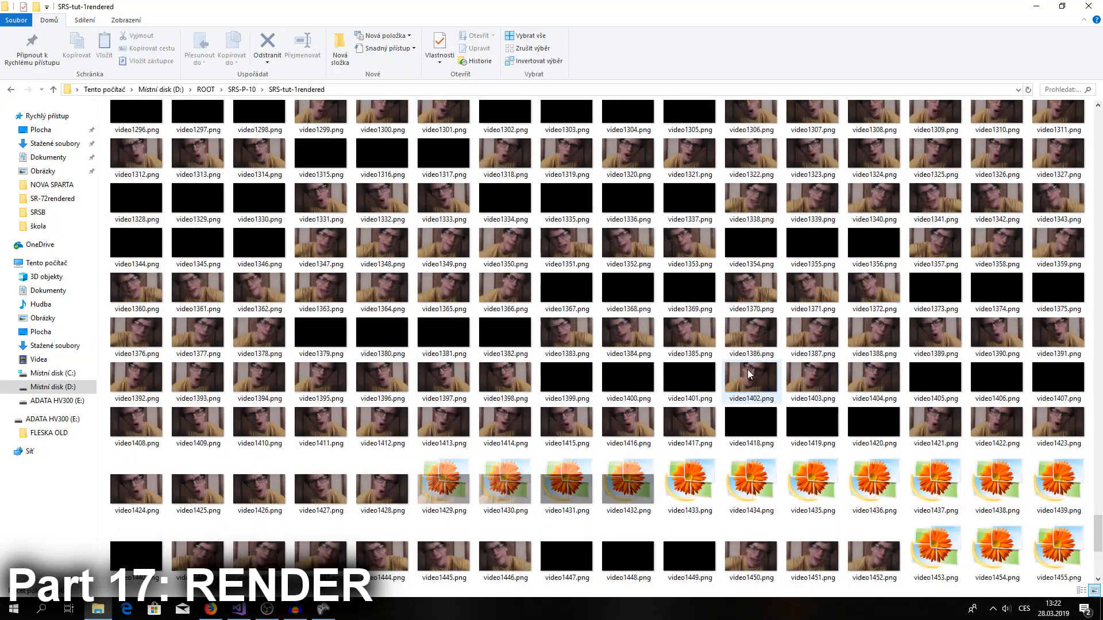
pyautogui.scroll(-10, 750, 356)
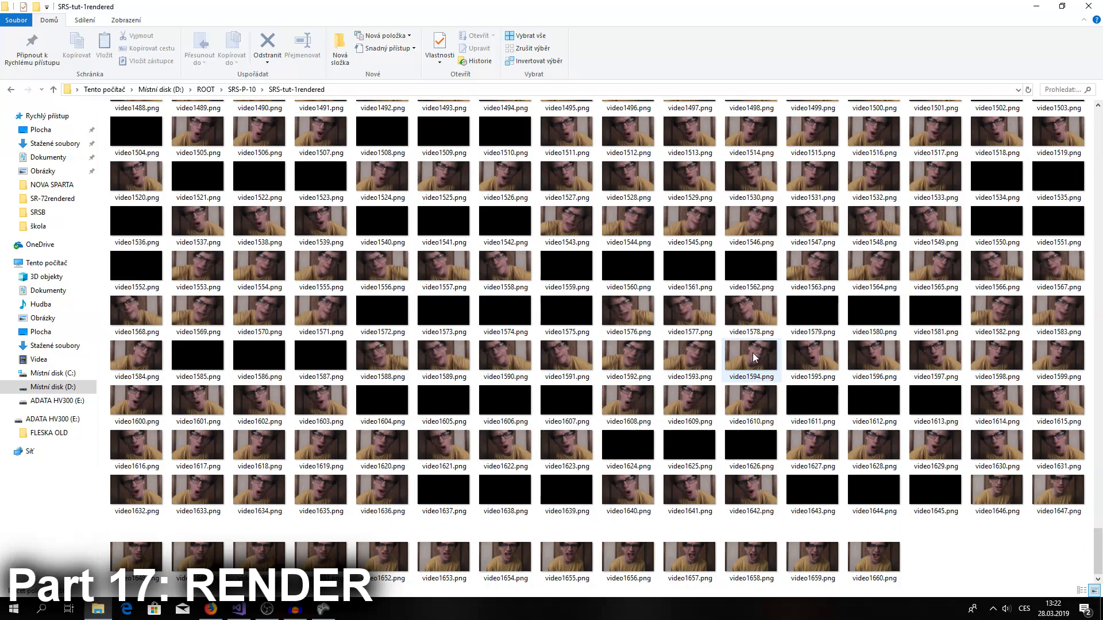
pyautogui.scroll(-3, 867, 399)
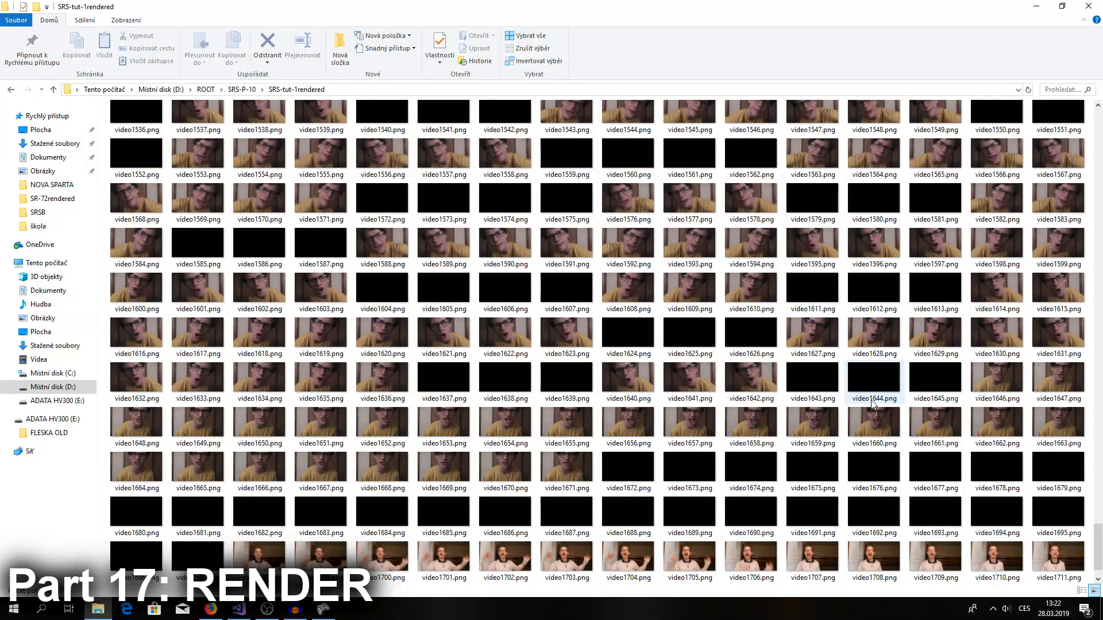
pyautogui.scroll(-5, 891, 396)
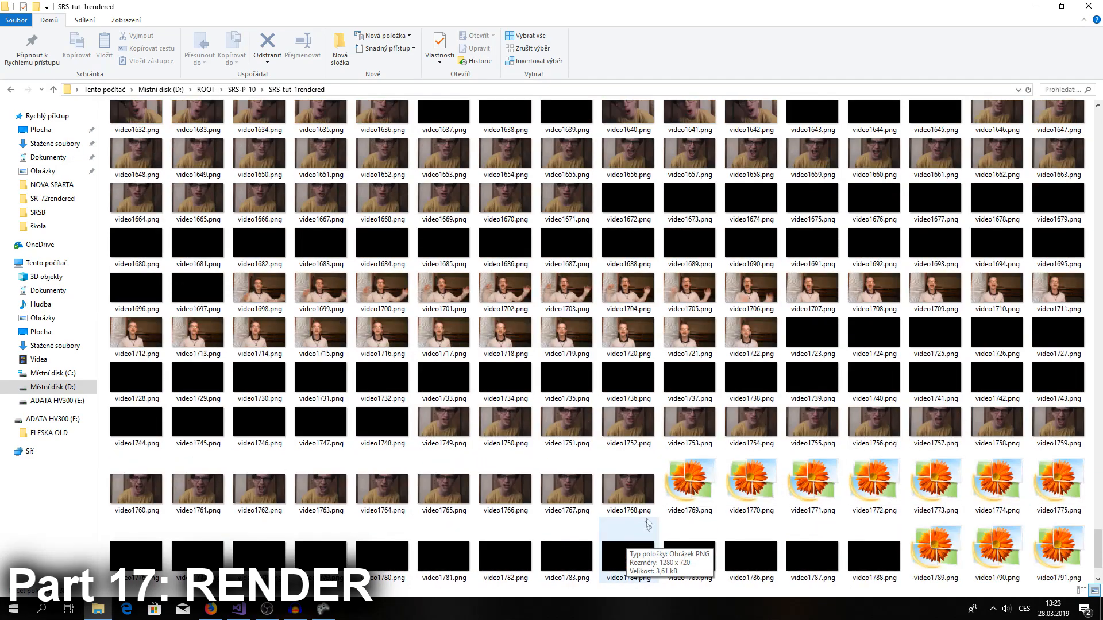
# Check the total size of all the rendered files in the file properties, then close them and clear the selection
pyautogui.hotkey('ctrl', 'a')
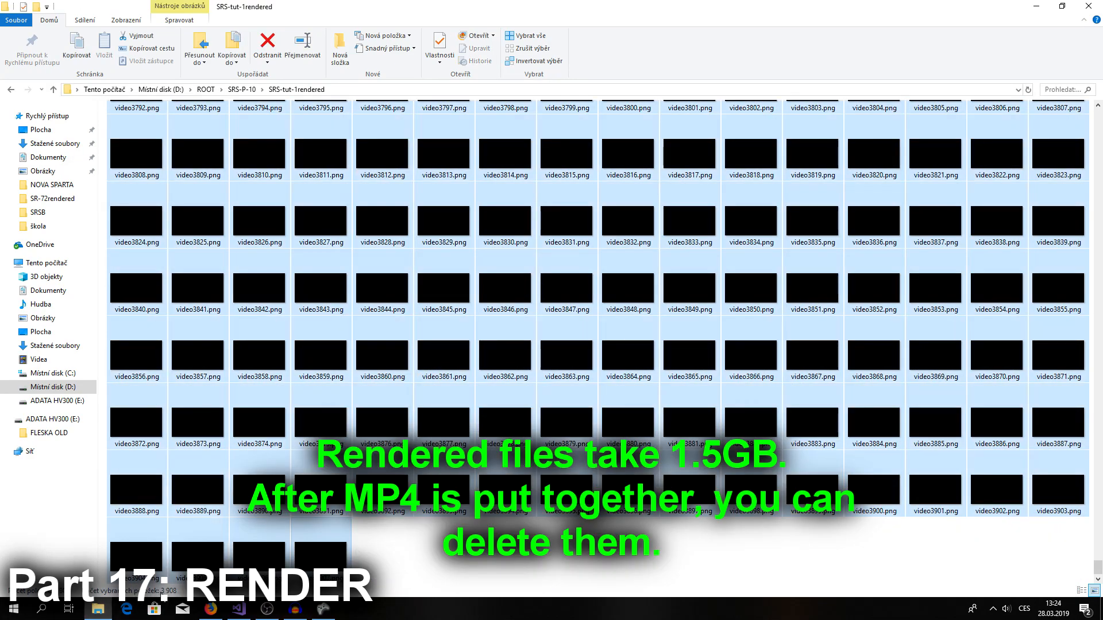
pyautogui.rightClick(340, 217)
pyautogui.click(411, 552)
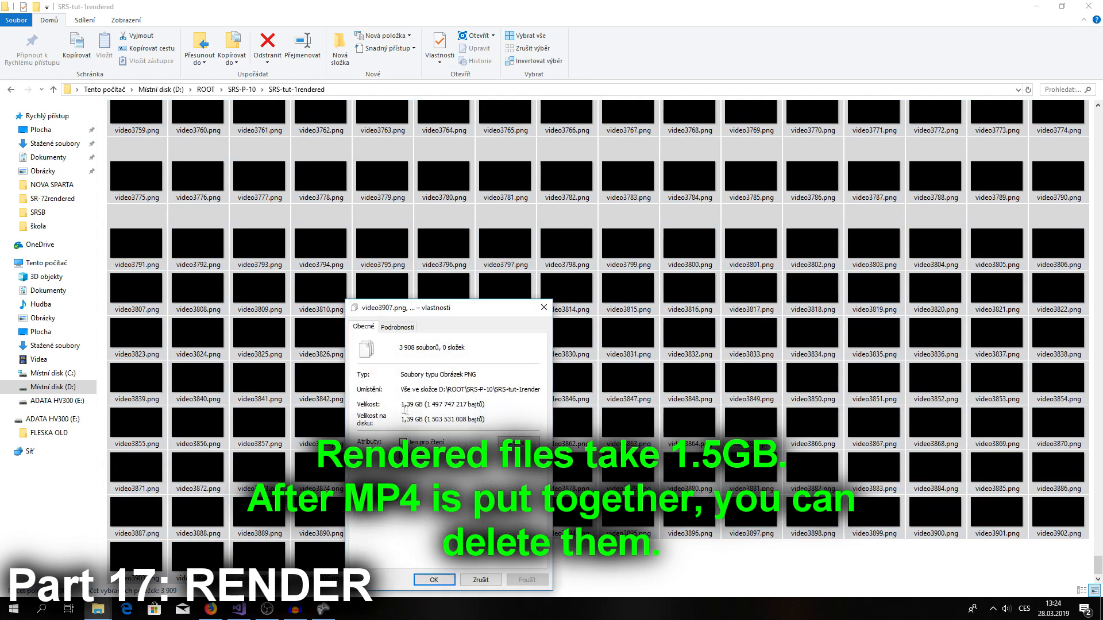
pyautogui.click(544, 308)
pyautogui.click(532, 574)
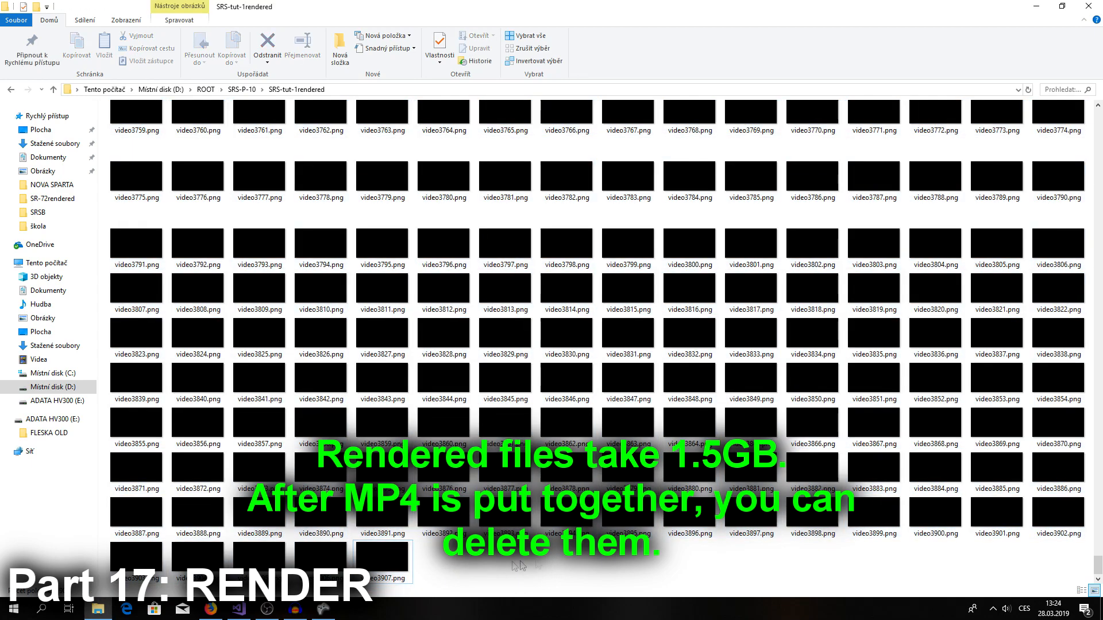
# Play the rendered video.mp4 from the start of the SRS-tut-1rendered folder in full screen
pyautogui.scroll(5, 532, 573)
pyautogui.moveTo(1098, 549); pyautogui.dragTo(1098, 118)
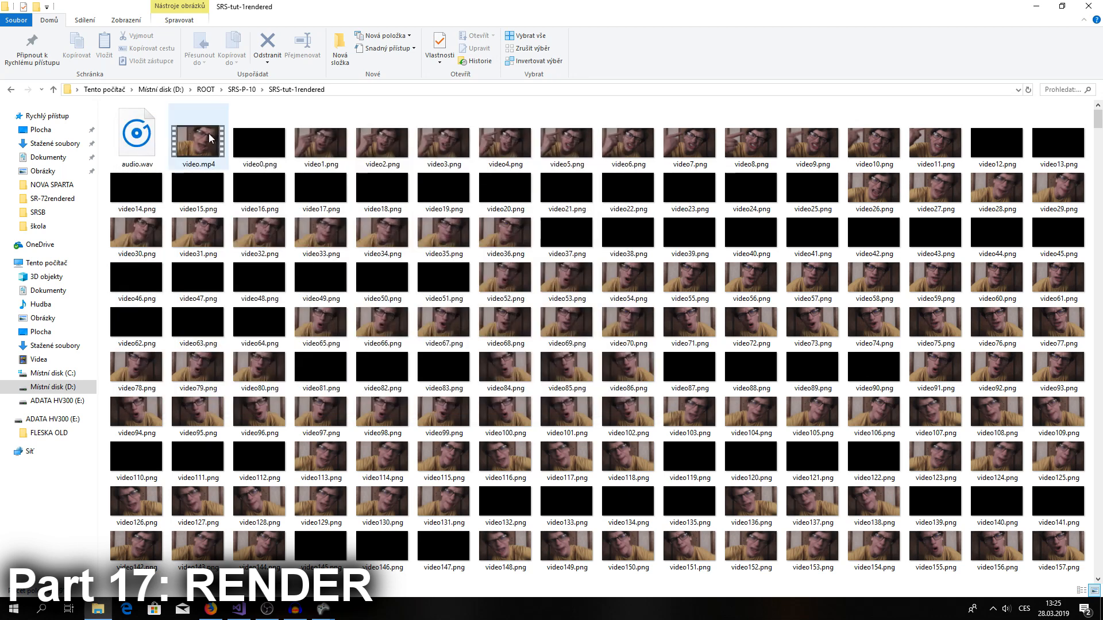
pyautogui.moveTo(209, 136)
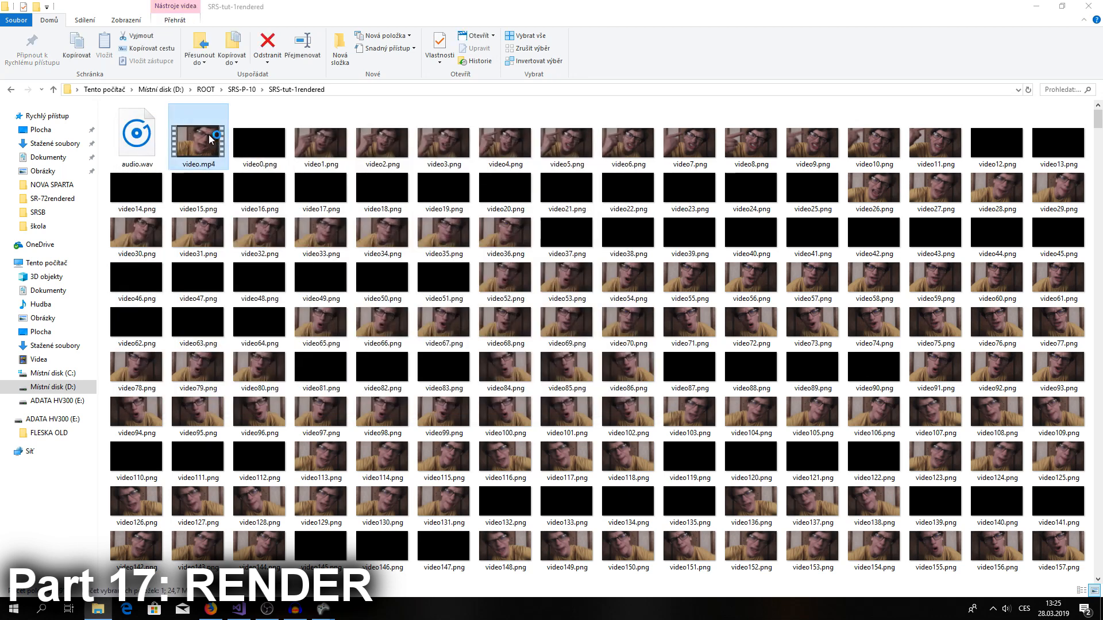
pyautogui.doubleClick(209, 136)
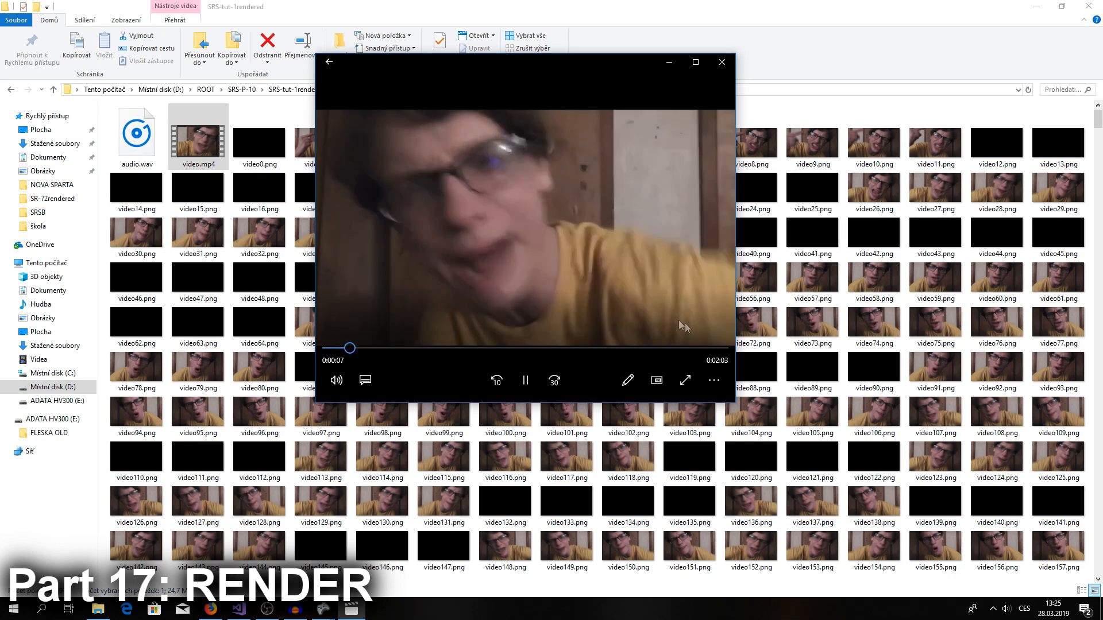
pyautogui.click(685, 380)
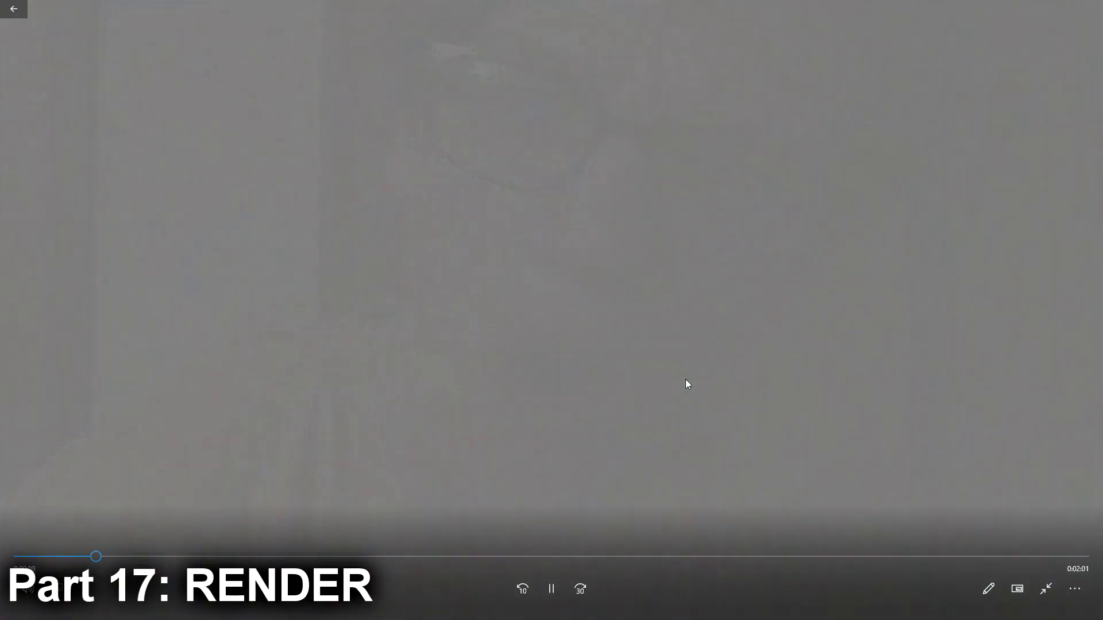